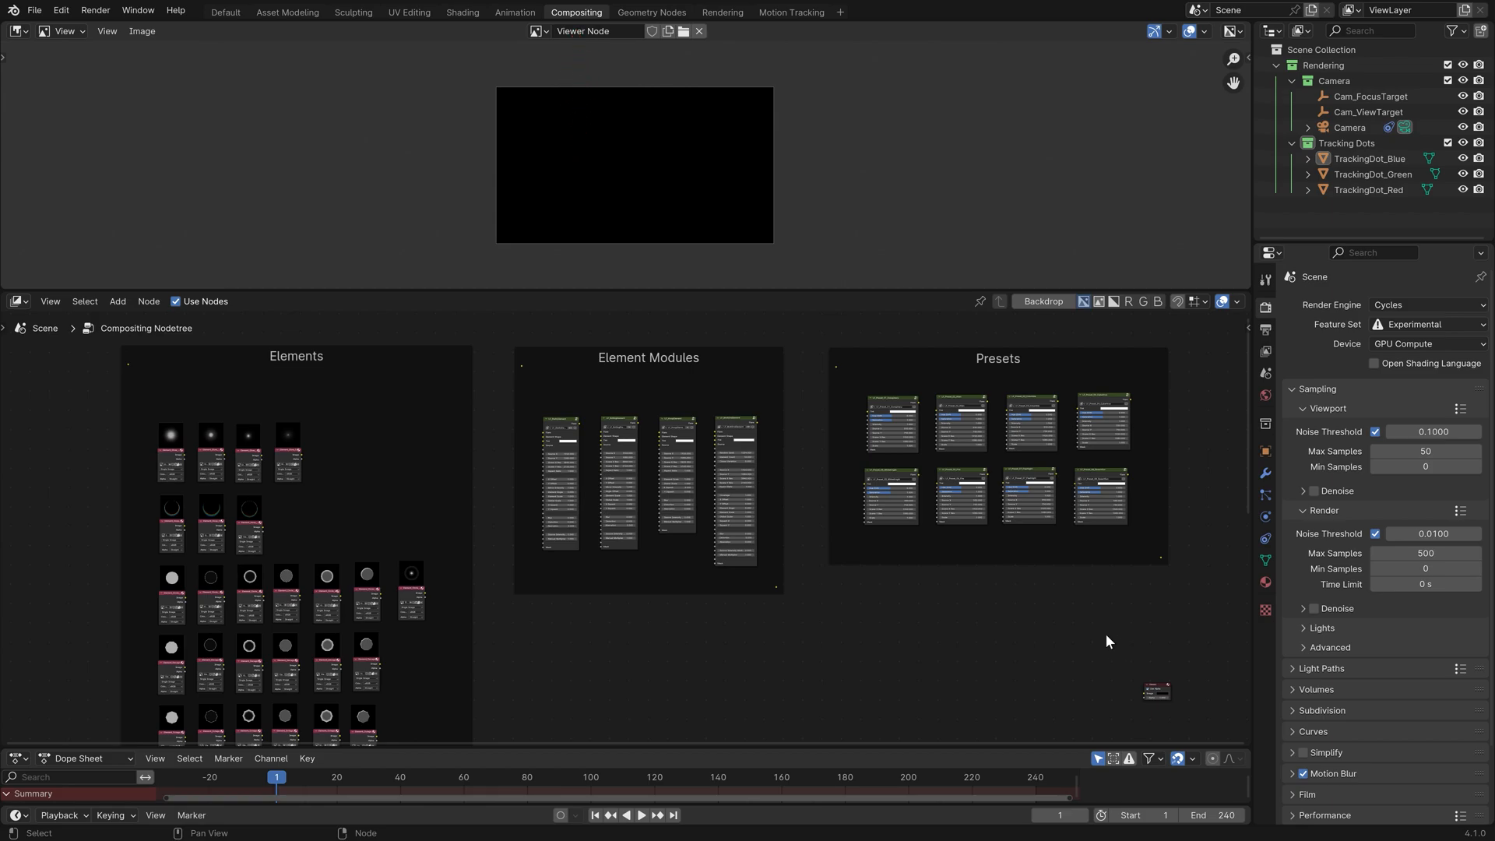
{"action": "left_click", "coordinate": [839, 7]}
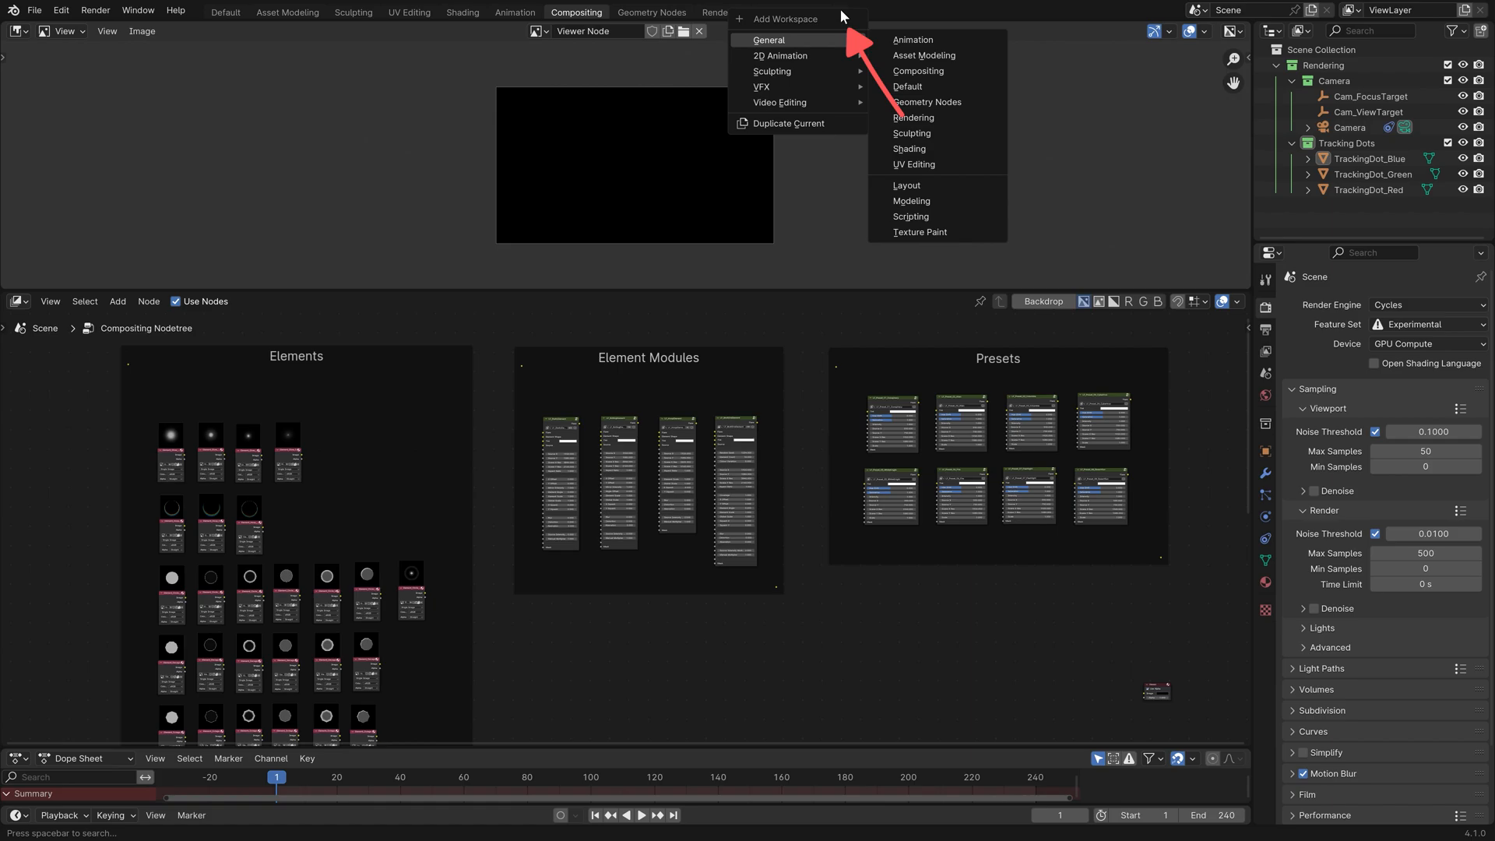
{"action": "mouse_move", "coordinate": [841, 82]}
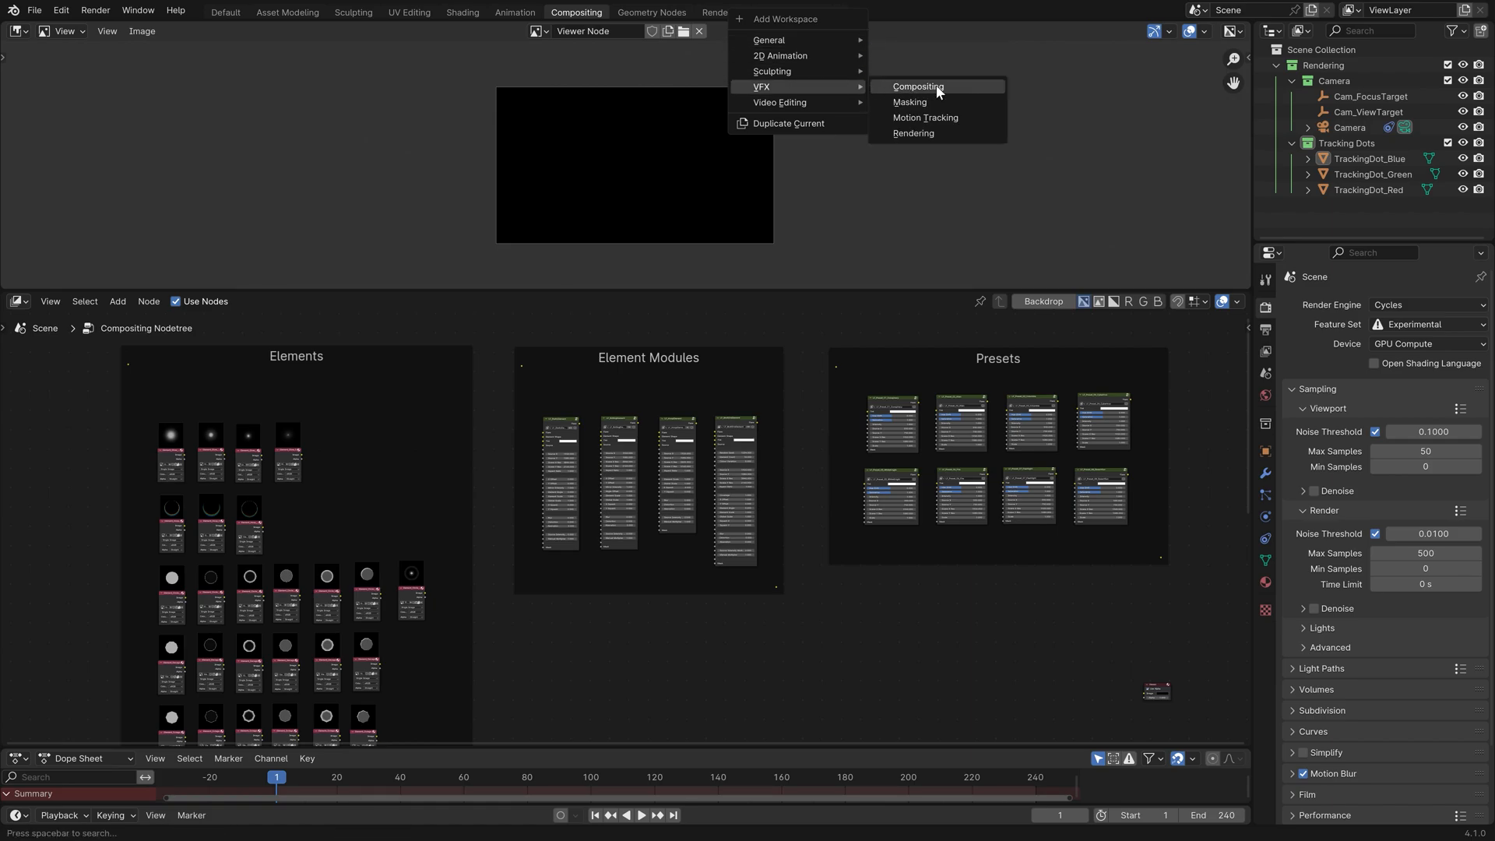
{"action": "left_click", "coordinate": [931, 117]}
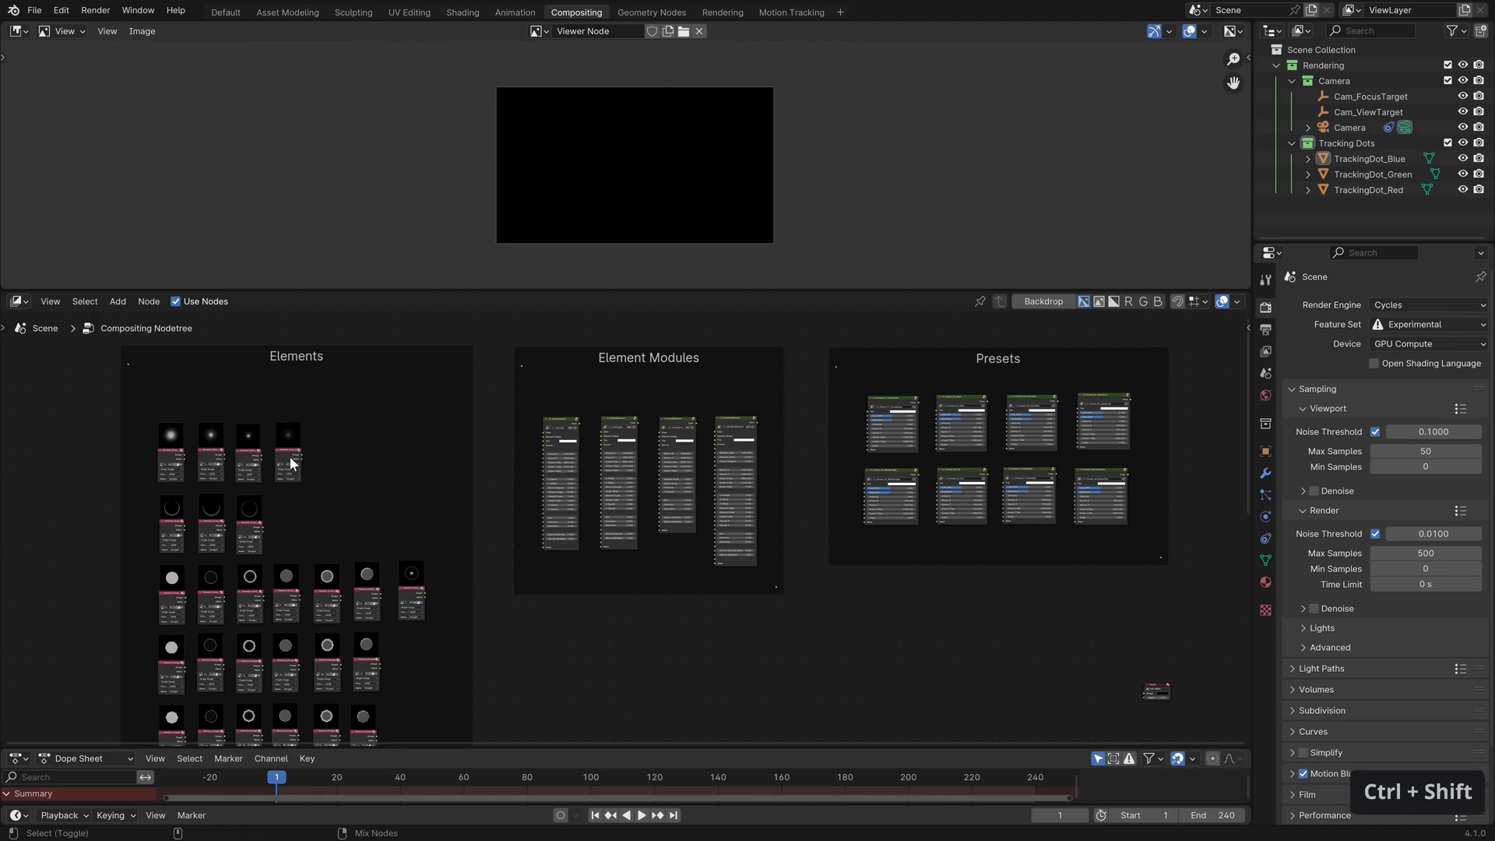
Preview several ring and circle images from the Elements frame in the viewer
{"action": "left_click", "coordinate": [288, 465], "text": "ctrl+shift"}
{"action": "left_click", "coordinate": [257, 530], "text": "ctrl+shift"}
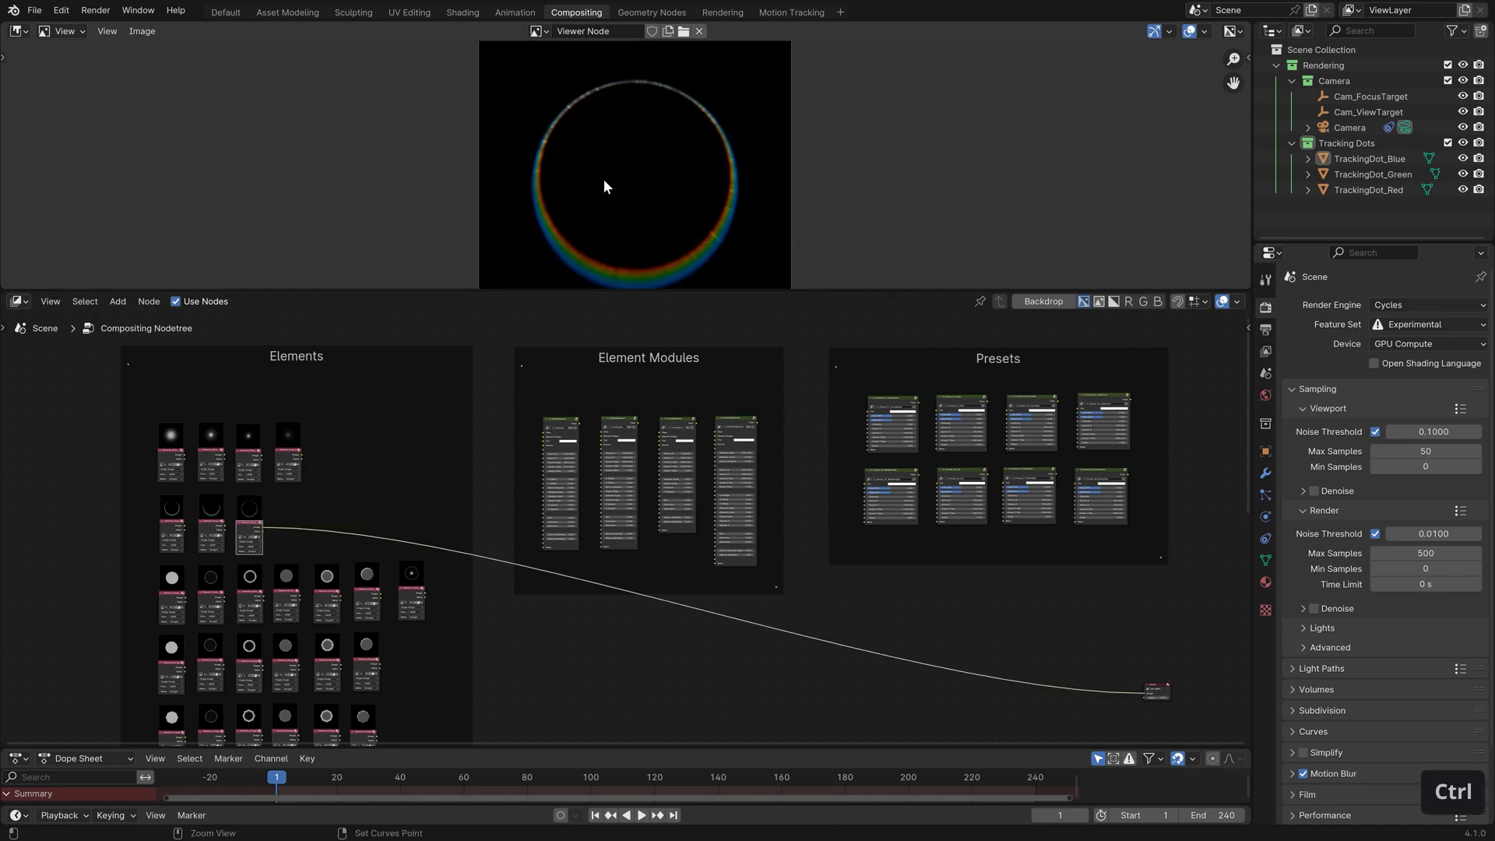
{"action": "middle_click_drag", "start_coordinate": [257, 678], "coordinate": [601, 457]}
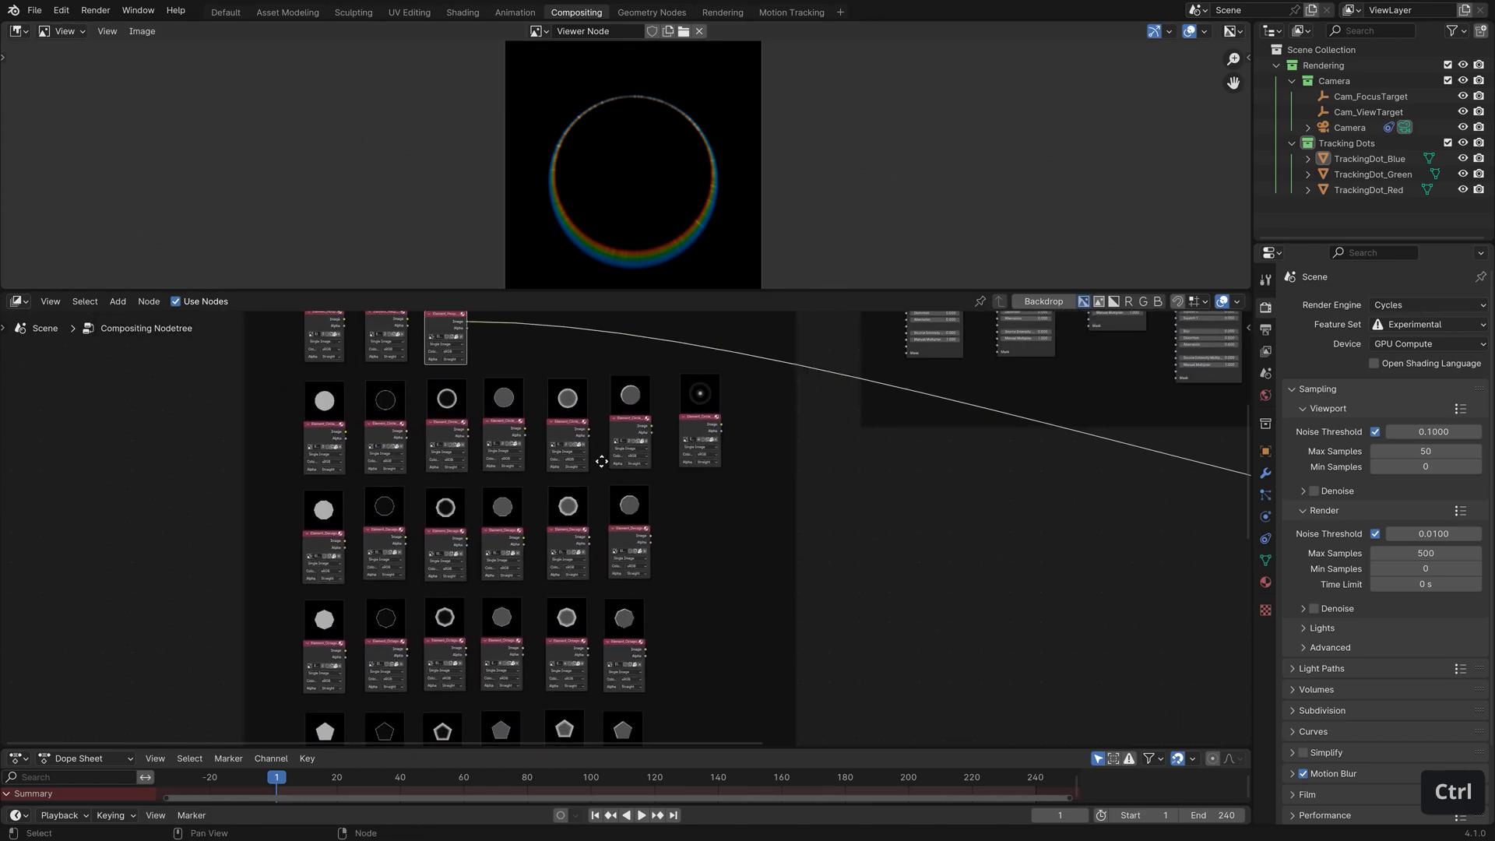
{"action": "left_click", "coordinate": [581, 427], "text": "ctrl+shift"}
{"action": "mouse_move", "coordinate": [640, 195]}
{"action": "middle_mouse_down", "text": "ctrl"}
{"action": "mouse_move", "coordinate": [684, 691]}
{"action": "mouse_move", "coordinate": [691, 460]}
{"action": "middle_mouse_up", "text": "ctrl"}
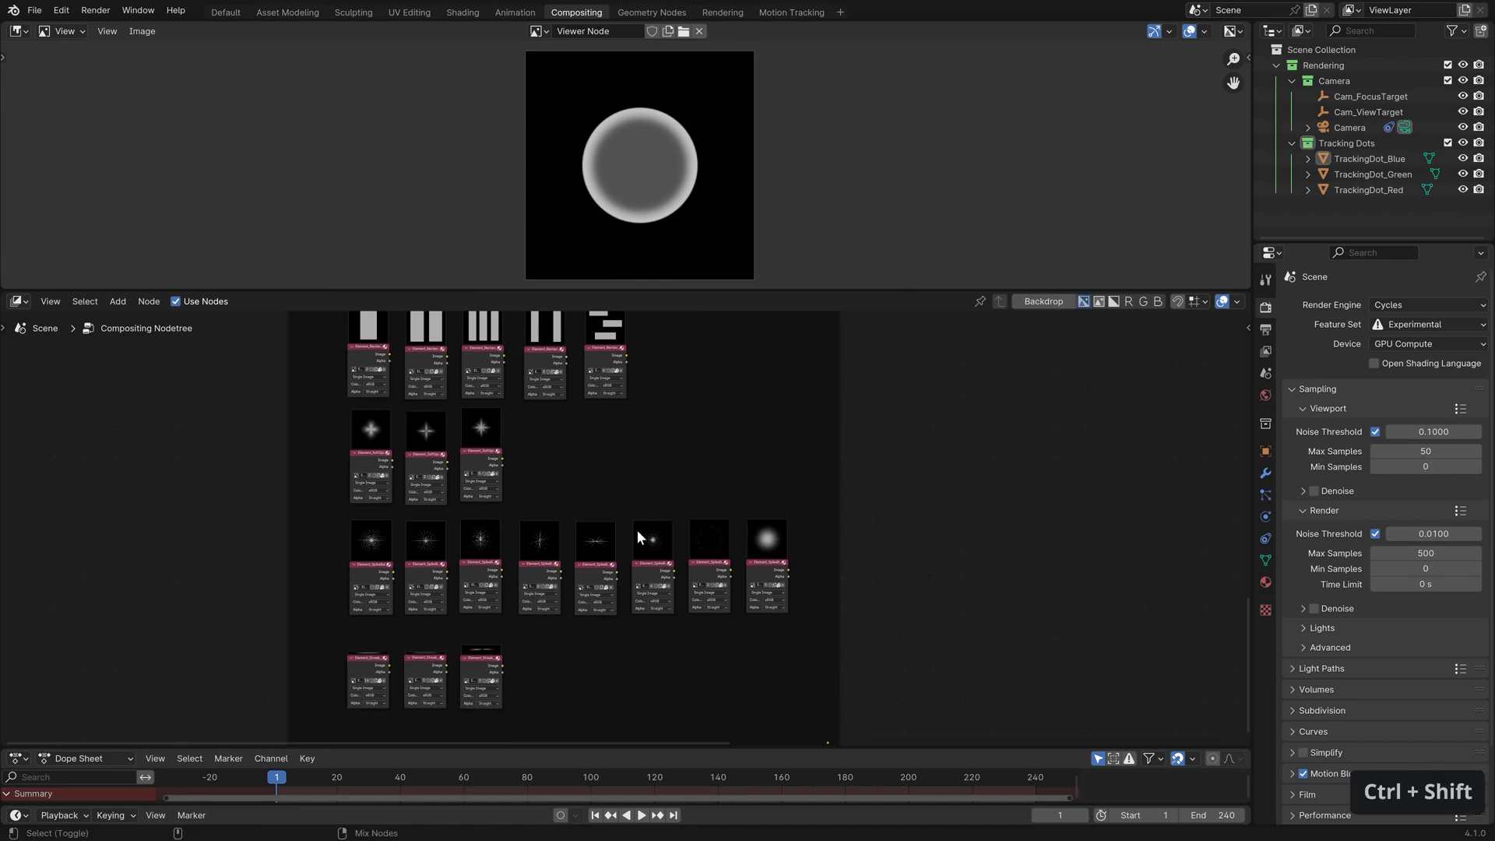
Preview two of the sparkle images and two of the streak images from the Elements frame in the viewer
{"action": "left_click", "coordinate": [648, 562], "text": "ctrl+shift"}
{"action": "left_click", "coordinate": [709, 571], "text": "ctrl+shift"}
{"action": "middle_click_drag", "start_coordinate": [676, 234], "coordinate": [678, 254], "text": "ctrl"}
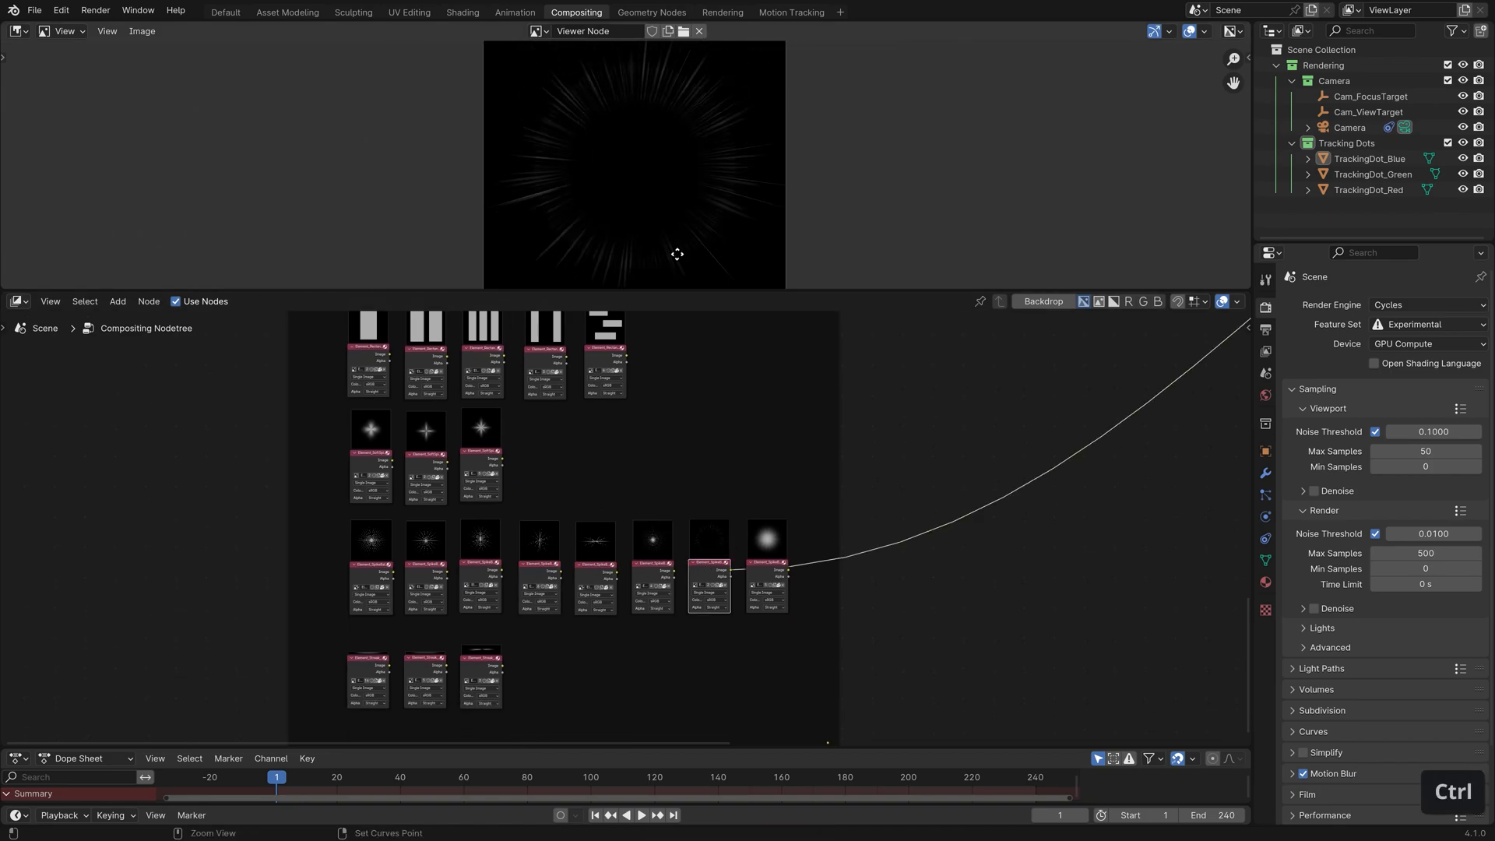
{"action": "left_click", "coordinate": [475, 664], "text": "ctrl+shift"}
{"action": "left_click", "coordinate": [431, 670], "text": "ctrl+shift"}
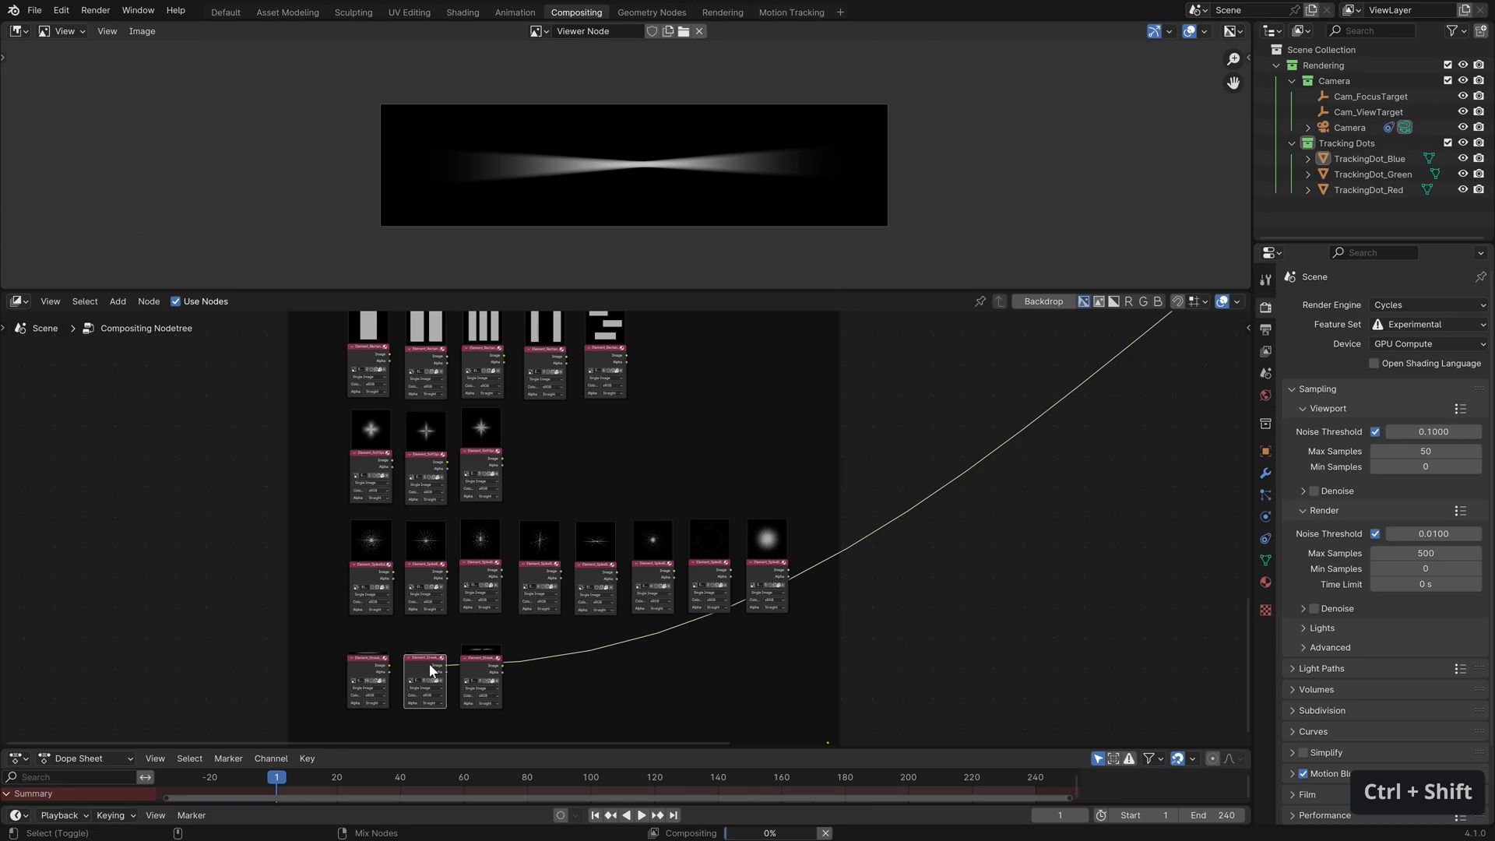
Copy the LF_StaticElement node from the Element Modules frame and paste it into the empty area below that frame
{"action": "mouse_move", "coordinate": [574, 614]}
{"action": "middle_mouse_down"}
{"action": "mouse_move", "coordinate": [821, 507]}
{"action": "mouse_move", "coordinate": [451, 725]}
{"action": "mouse_move", "coordinate": [498, 389]}
{"action": "middle_mouse_up"}
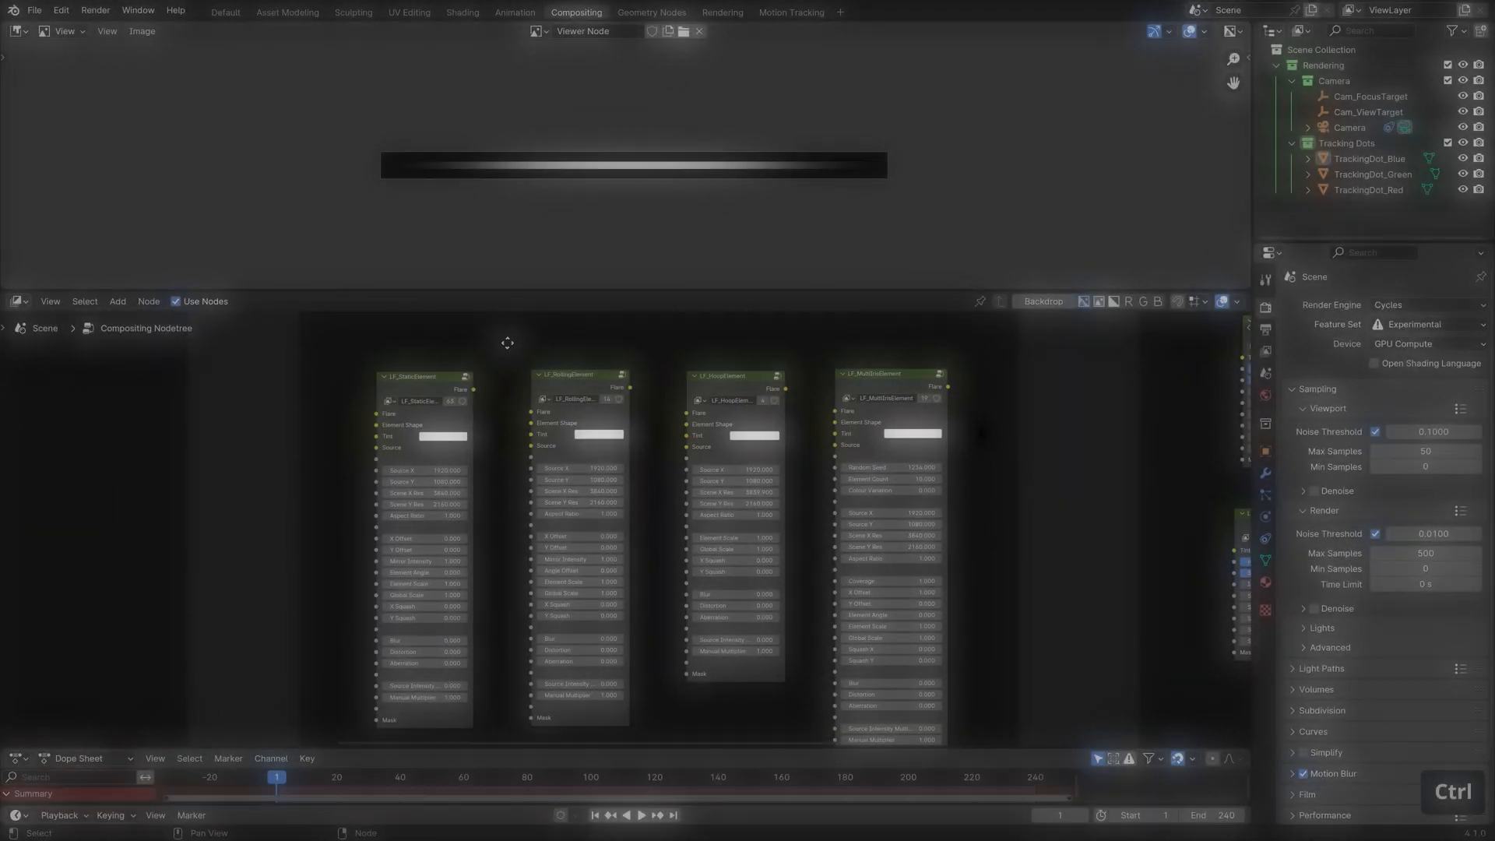
{"action": "middle_click_drag", "start_coordinate": [508, 343], "coordinate": [513, 738]}
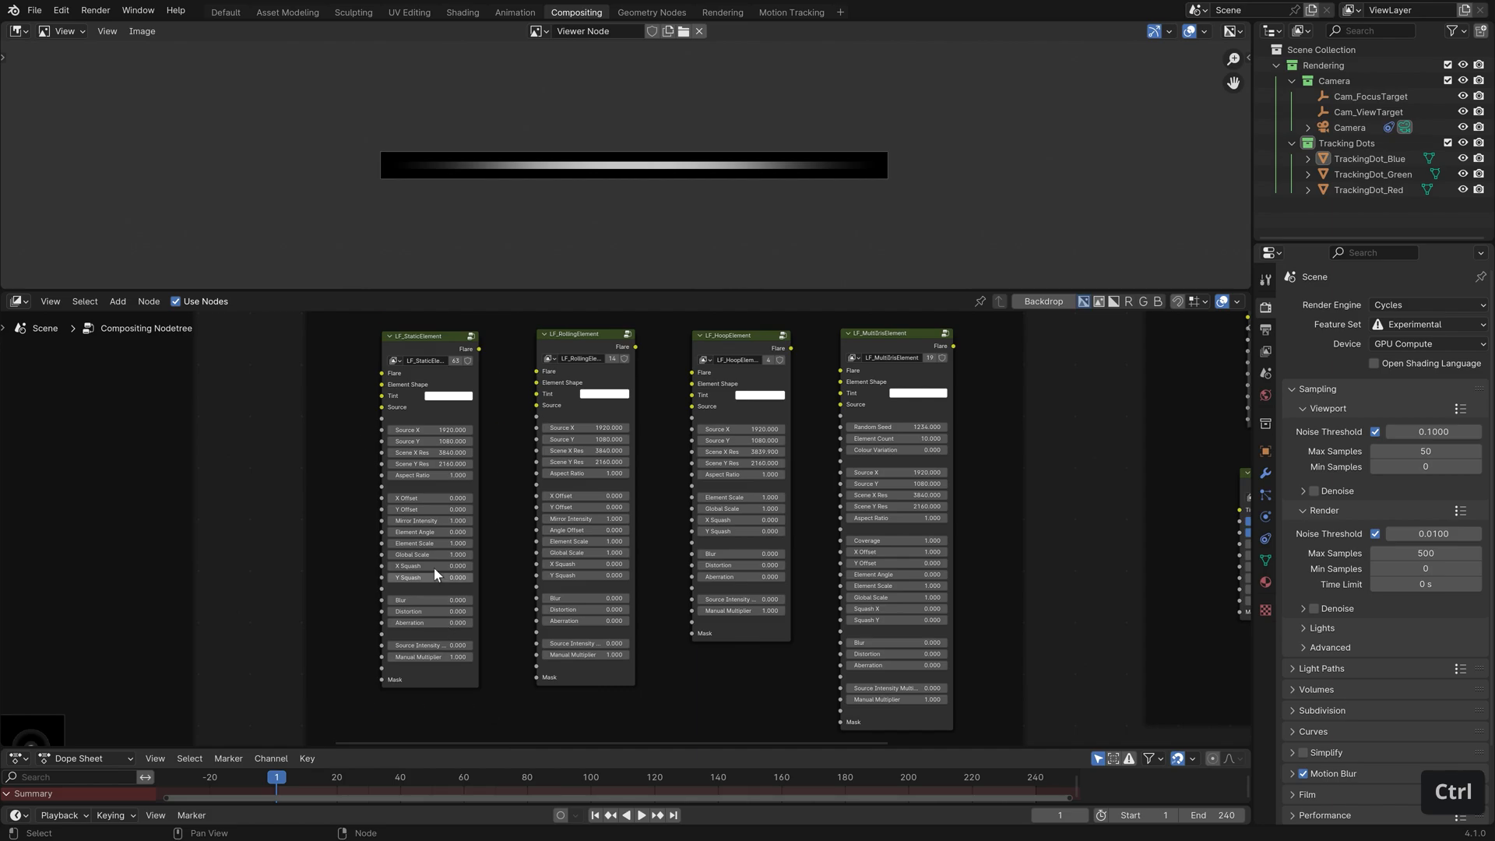
{"action": "left_click", "coordinate": [433, 345]}
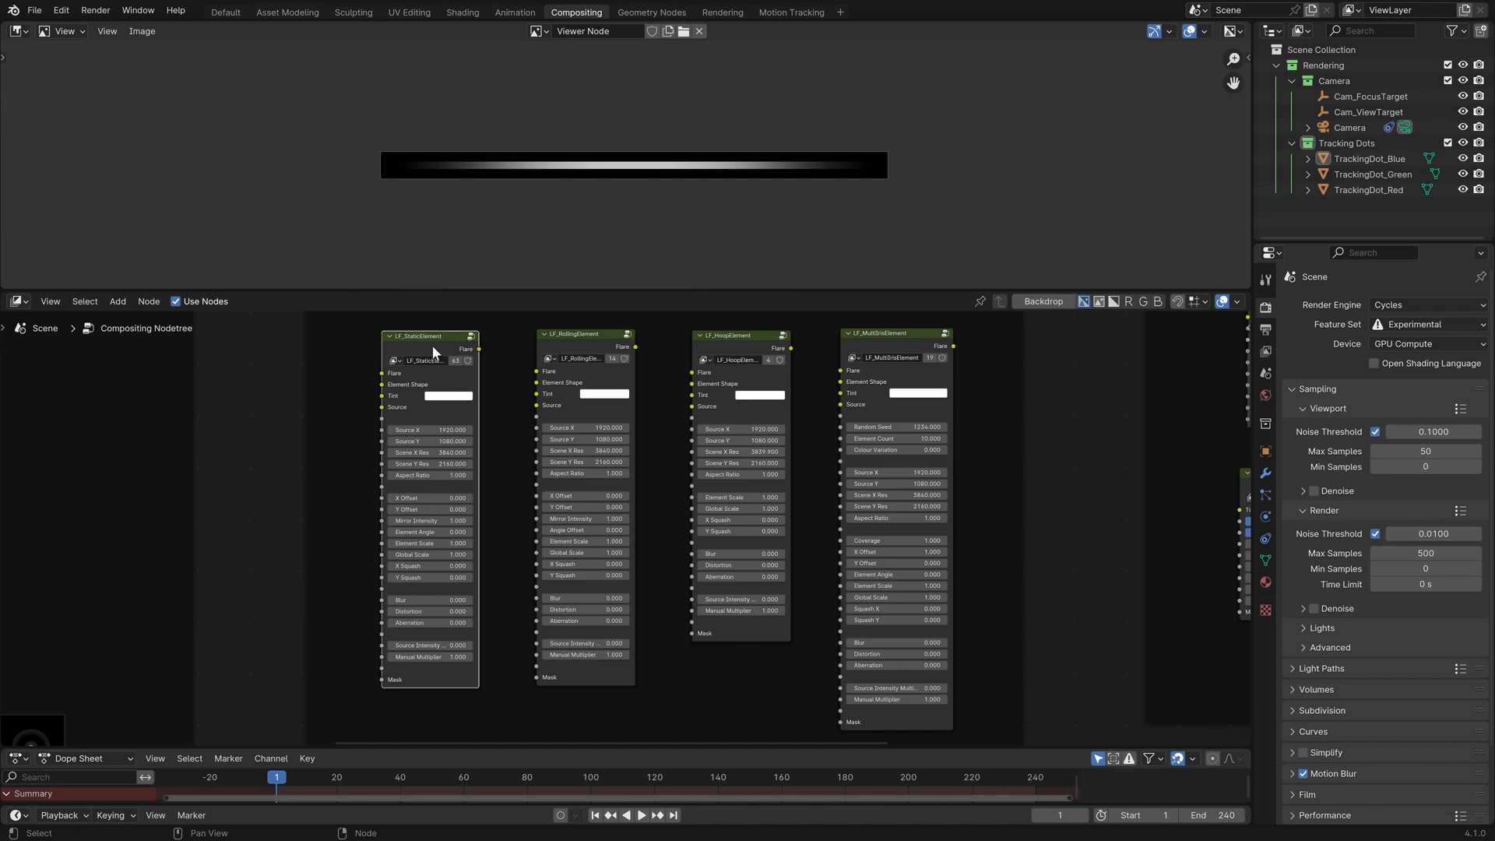
{"action": "key", "text": "ctrl+c"}
{"action": "middle_click_drag", "start_coordinate": [503, 398], "coordinate": [563, 571], "text": "ctrl"}
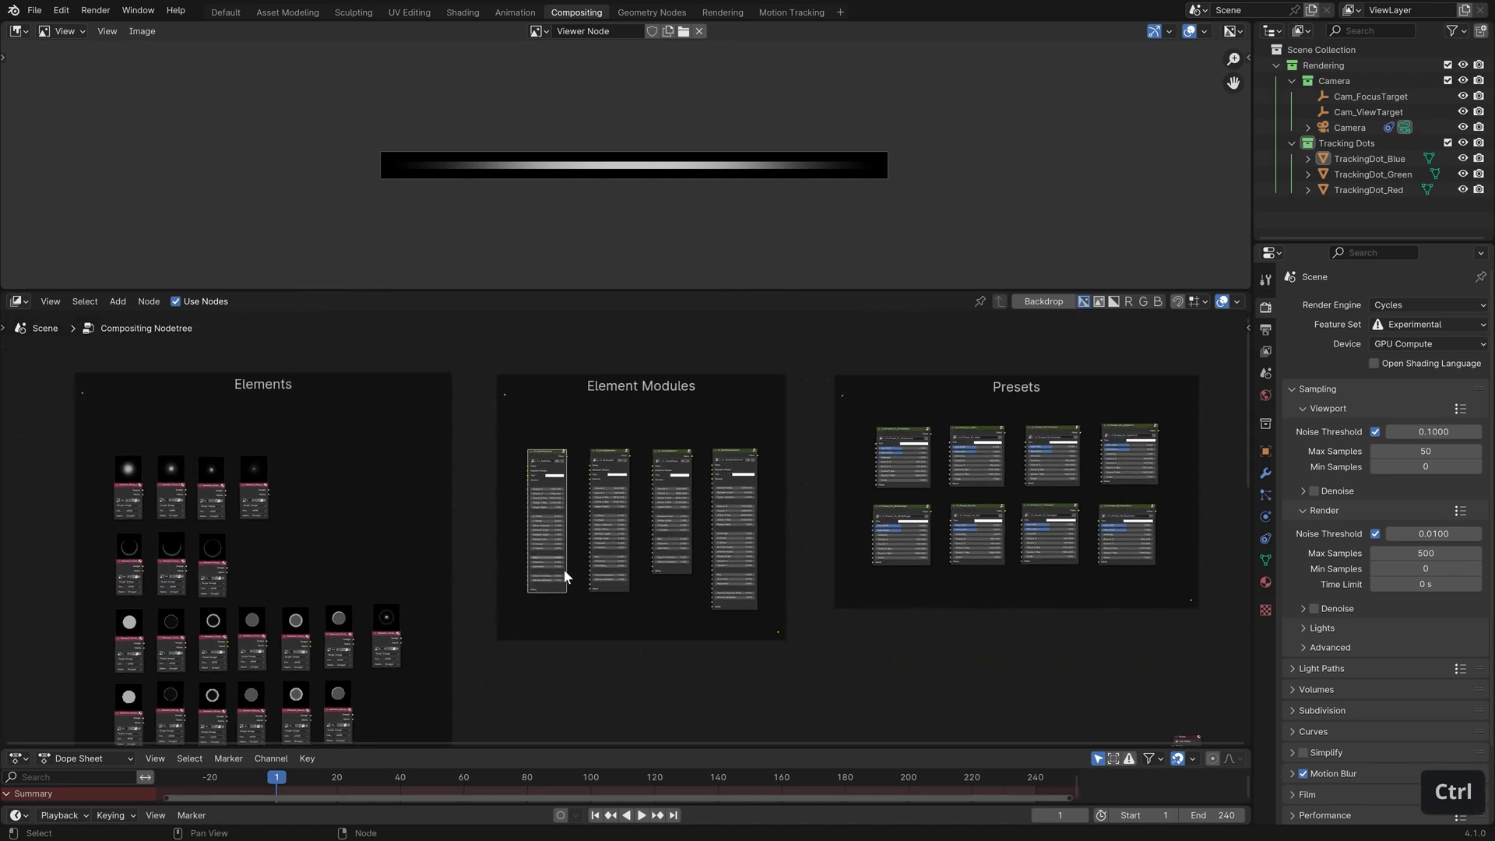
{"action": "middle_click_drag", "start_coordinate": [798, 682], "coordinate": [738, 411]}
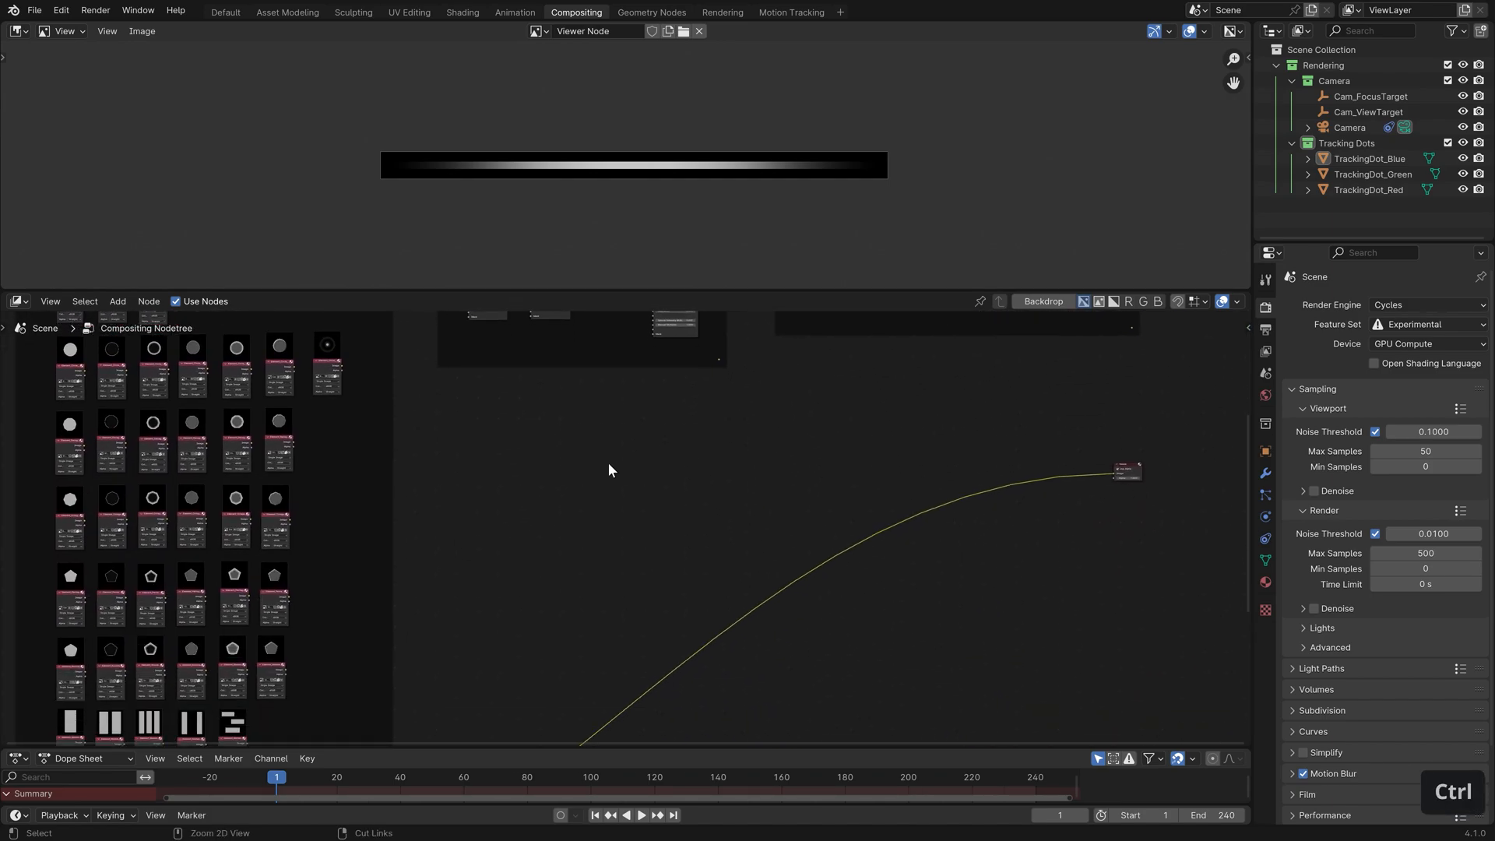
{"action": "key", "text": "ctrl+v"}
Try duplicating the original LF_StaticElement node in the Element Modules frame
{"action": "middle_click_drag", "start_coordinate": [677, 417], "coordinate": [644, 571]}
{"action": "left_click", "coordinate": [557, 448]}
{"action": "scroll", "coordinate": [557, 447], "scroll_direction": "down", "scroll_amount": 5}
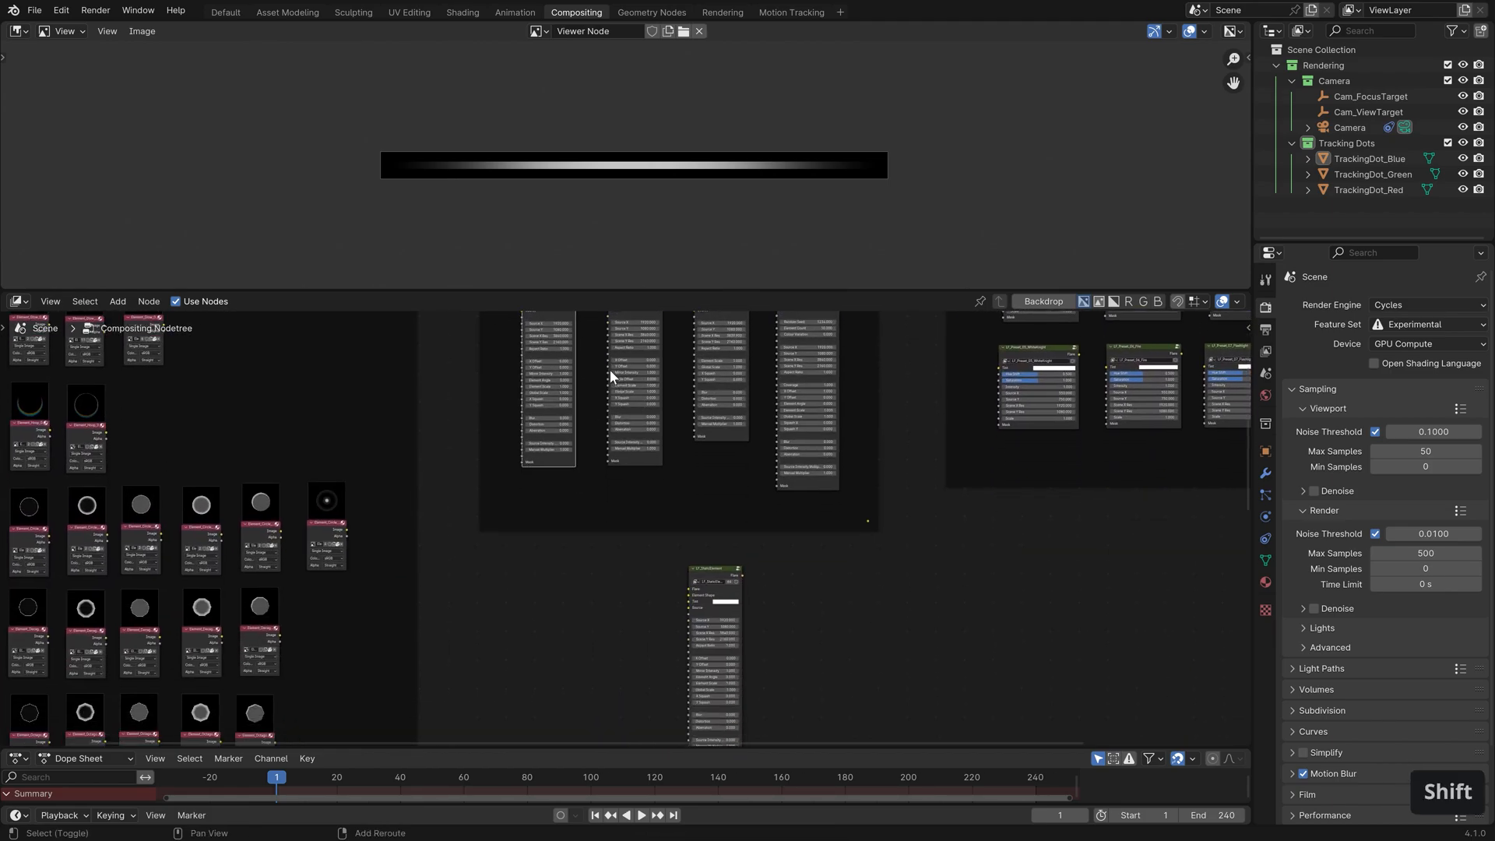
{"action": "key", "text": "shift+d"}
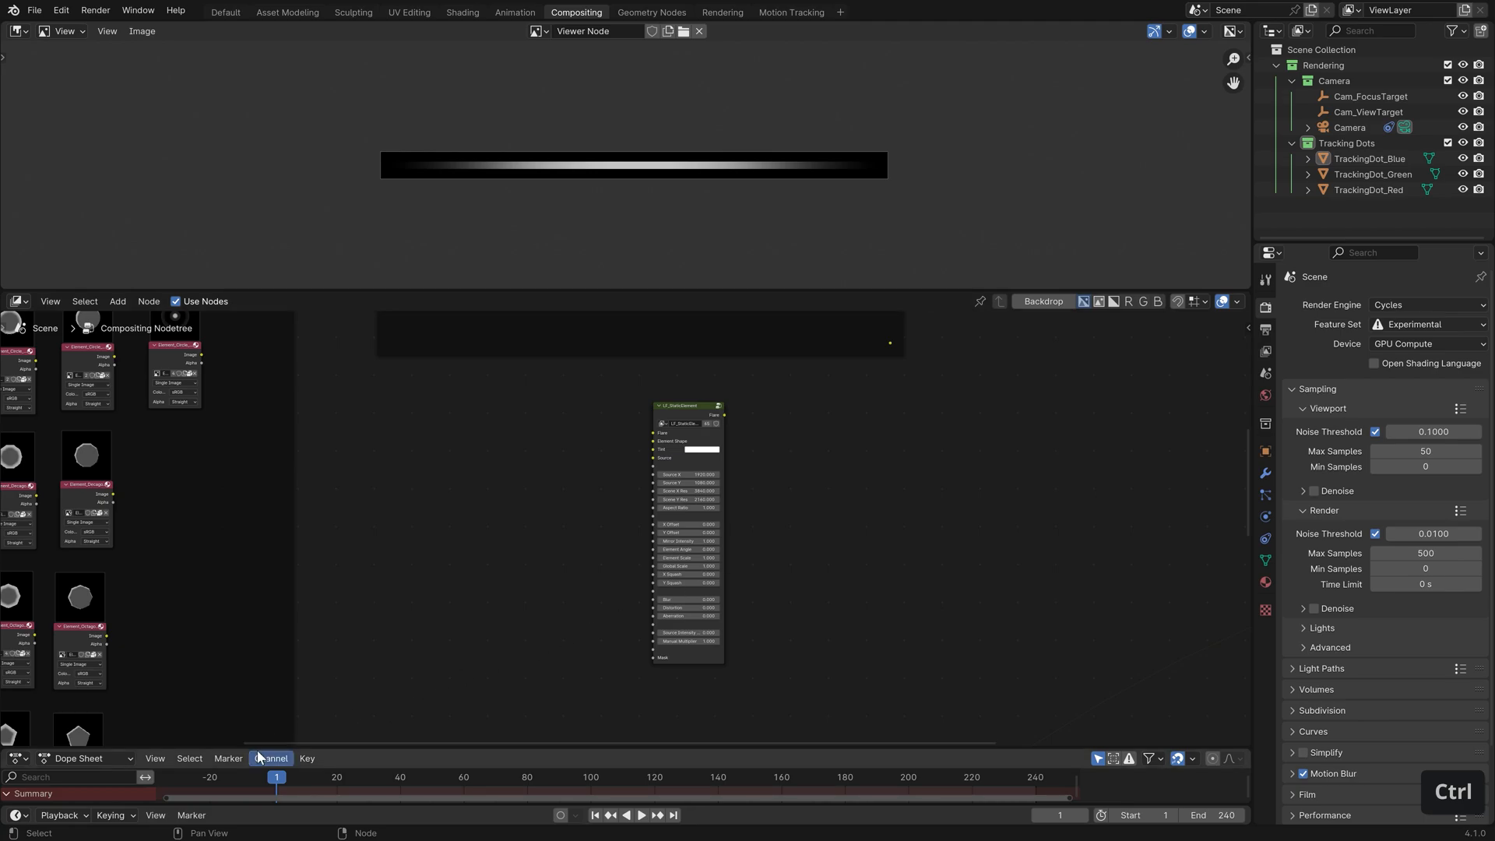
Paste a copy of the middle streak image node beside the new LF_StaticElement node and connect its Image output to Element Shape
{"action": "middle_click_drag", "start_coordinate": [283, 701], "coordinate": [1119, 620]}
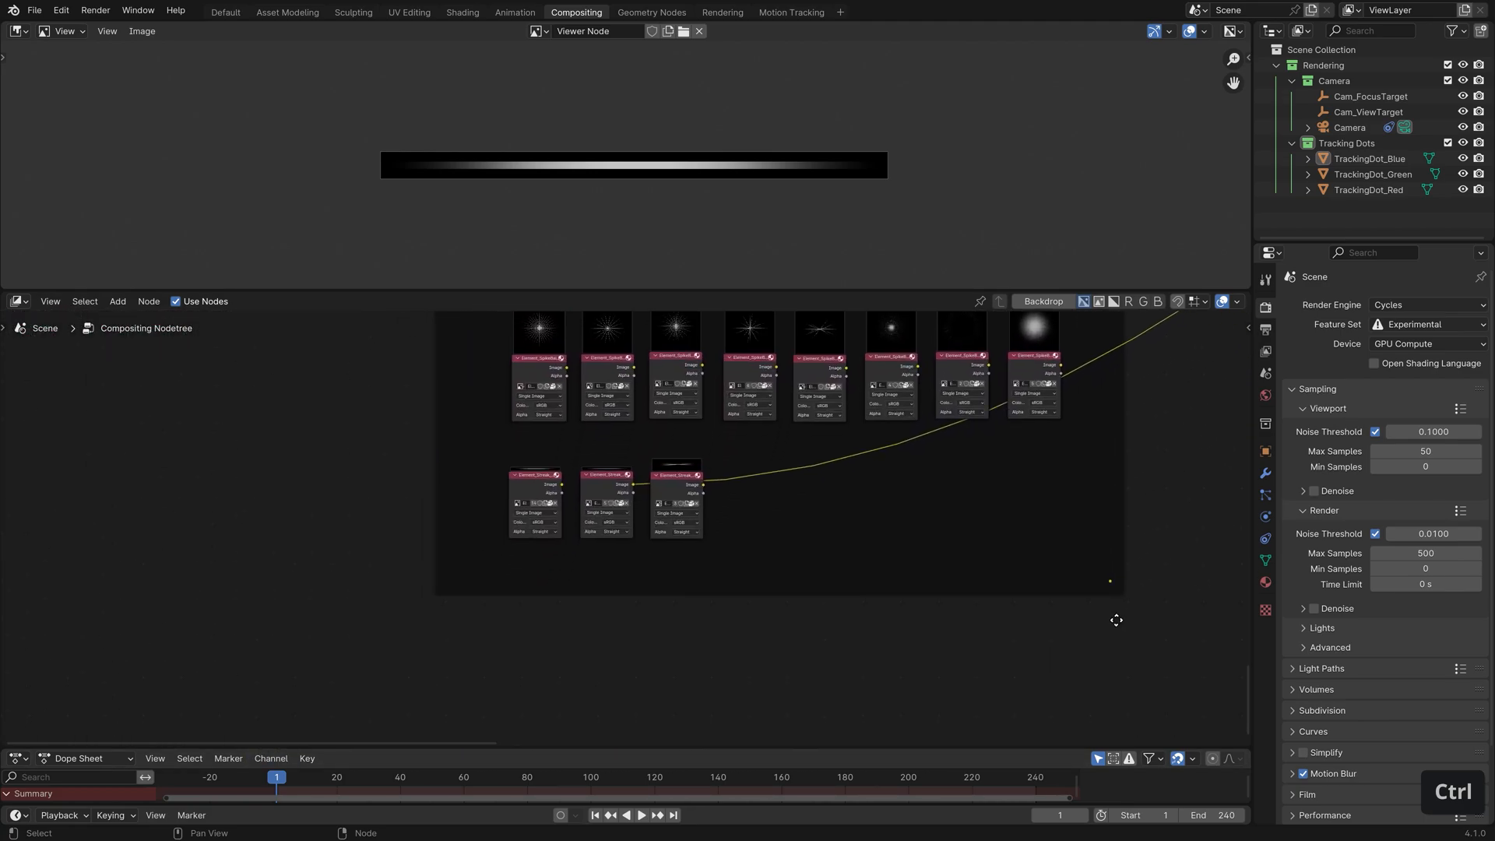
{"action": "left_click", "coordinate": [602, 482]}
{"action": "key", "text": "ctrl+c"}
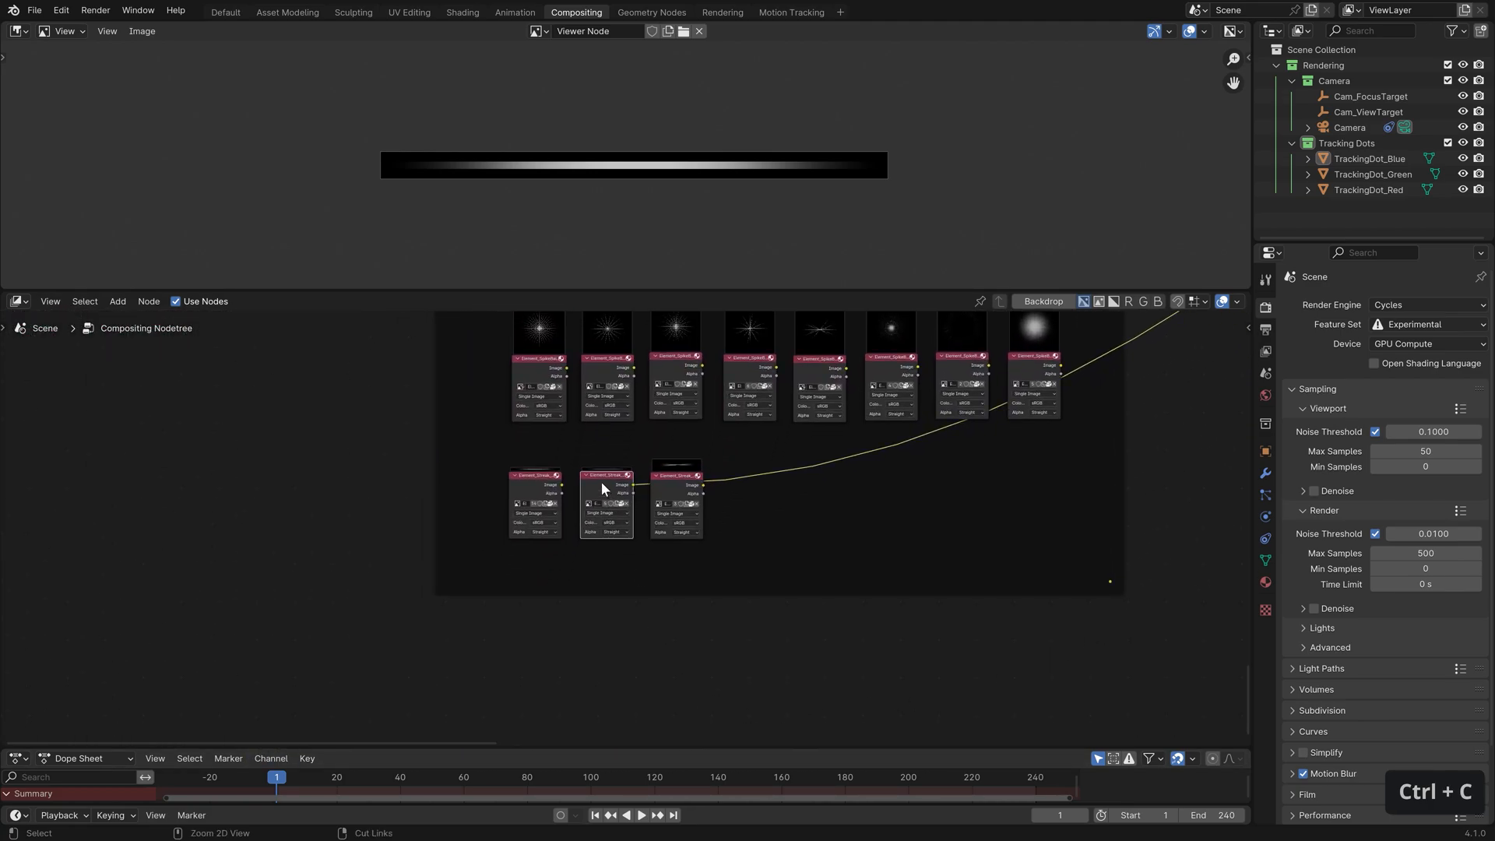
{"action": "mouse_move", "coordinate": [899, 386]}
{"action": "middle_mouse_down"}
{"action": "mouse_move", "coordinate": [617, 677]}
{"action": "mouse_move", "coordinate": [131, 339]}
{"action": "mouse_move", "coordinate": [86, 480]}
{"action": "middle_mouse_up"}
{"action": "key", "text": "ctrl+v"}
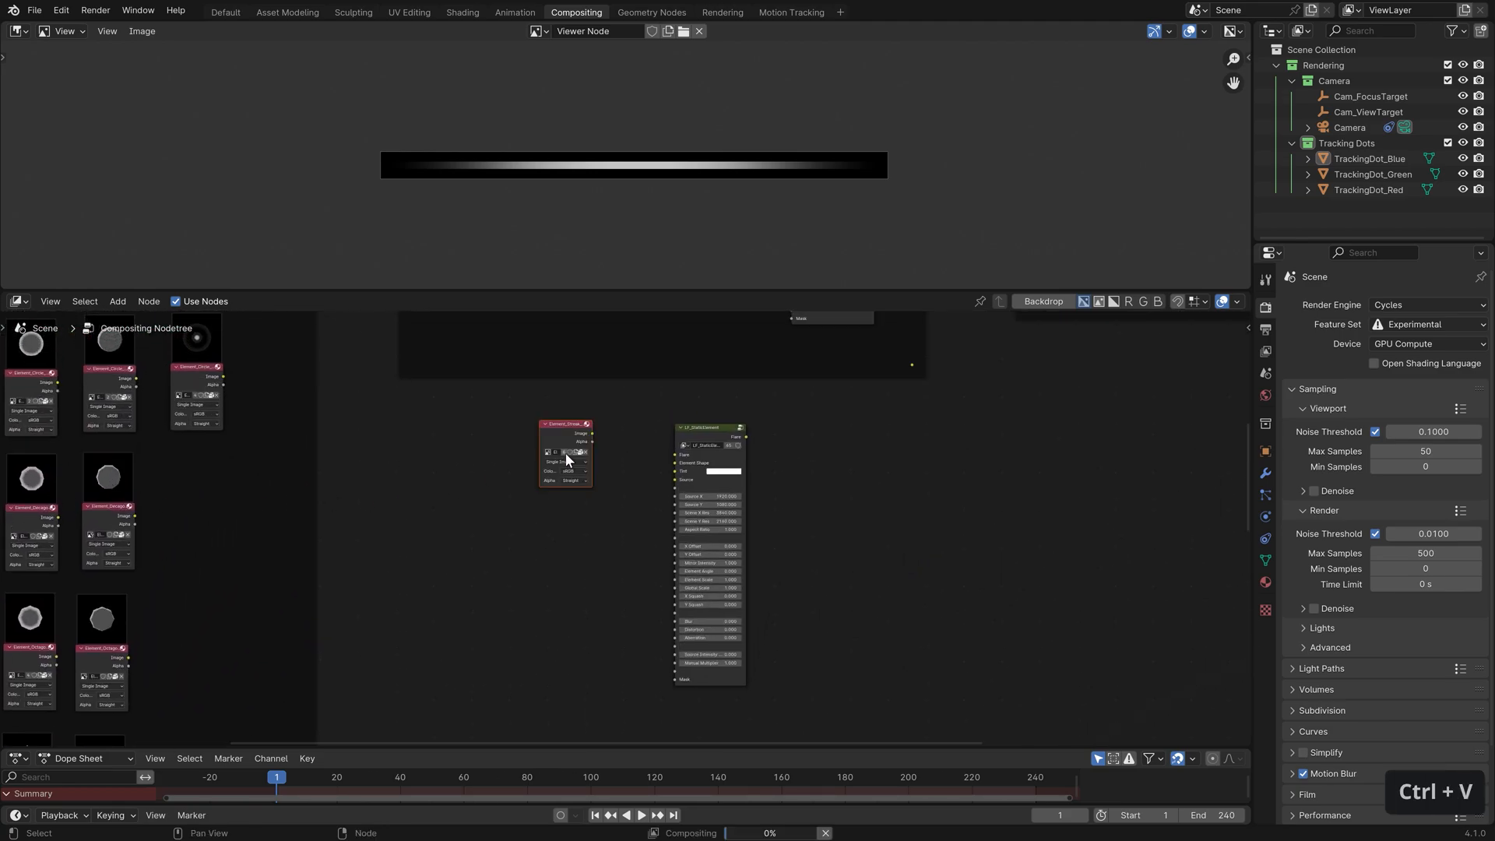
{"action": "middle_click_drag", "start_coordinate": [597, 437], "coordinate": [690, 382], "text": "ctrl"}
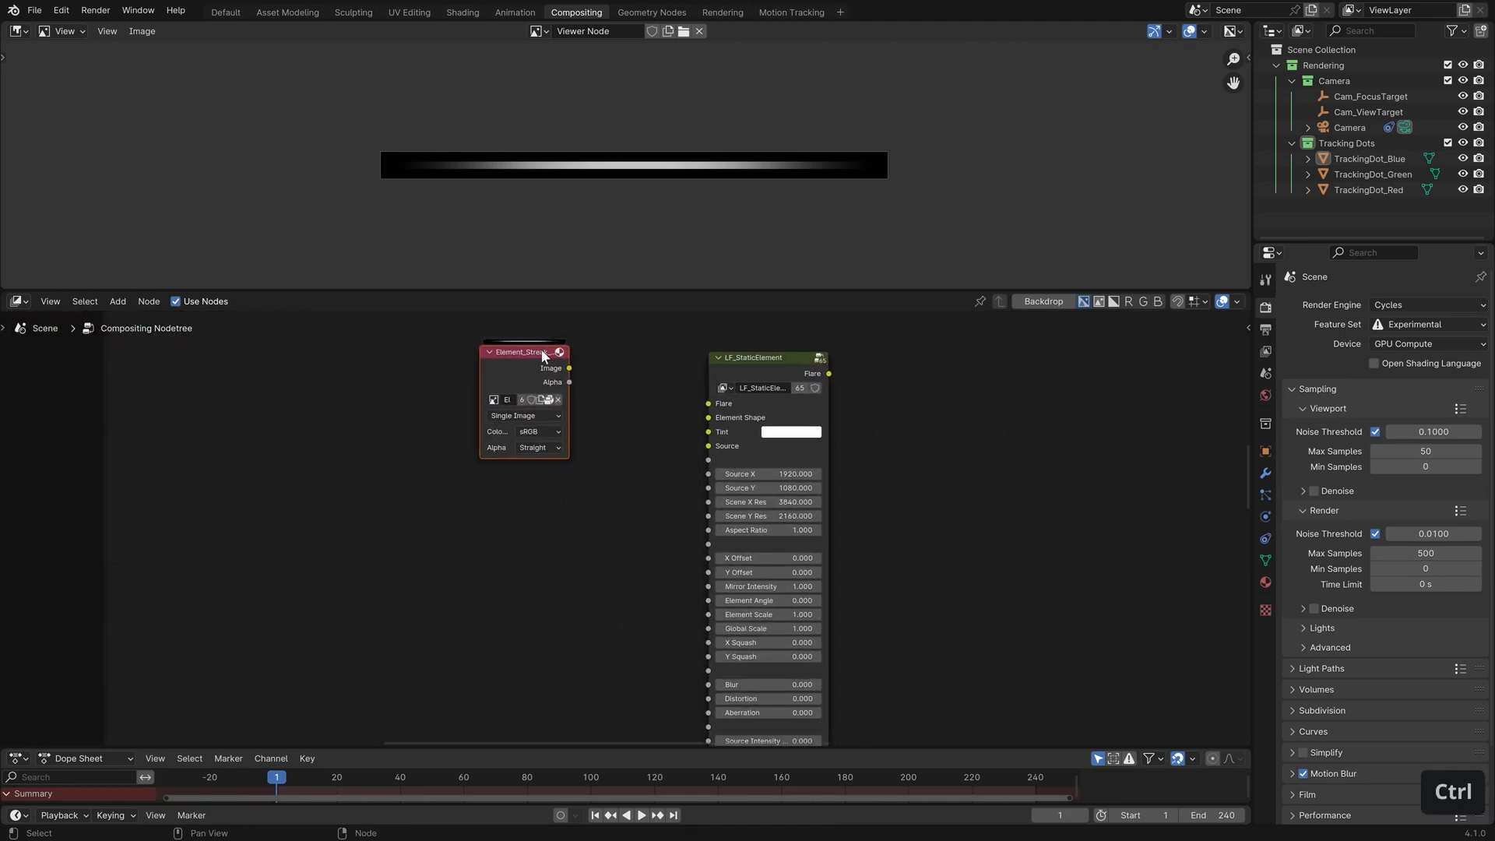
{"action": "left_click_drag", "start_coordinate": [568, 368], "coordinate": [704, 417]}
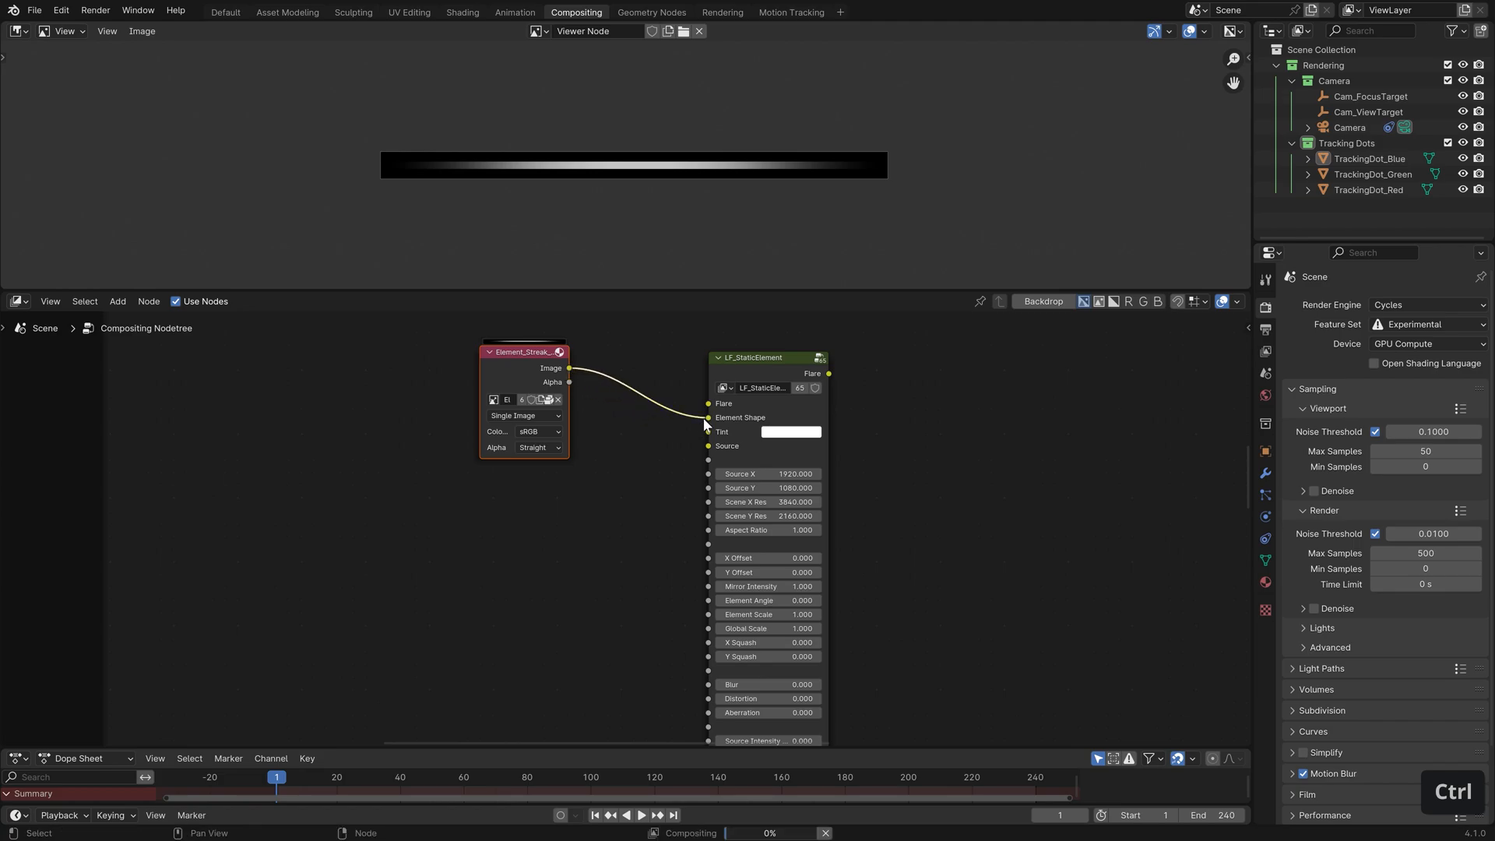
Preview the LF_StaticElement node's Flare output in the viewer and move the streak image node closer to its Element Shape input
{"action": "left_click", "coordinate": [782, 363], "text": "ctrl+shift"}
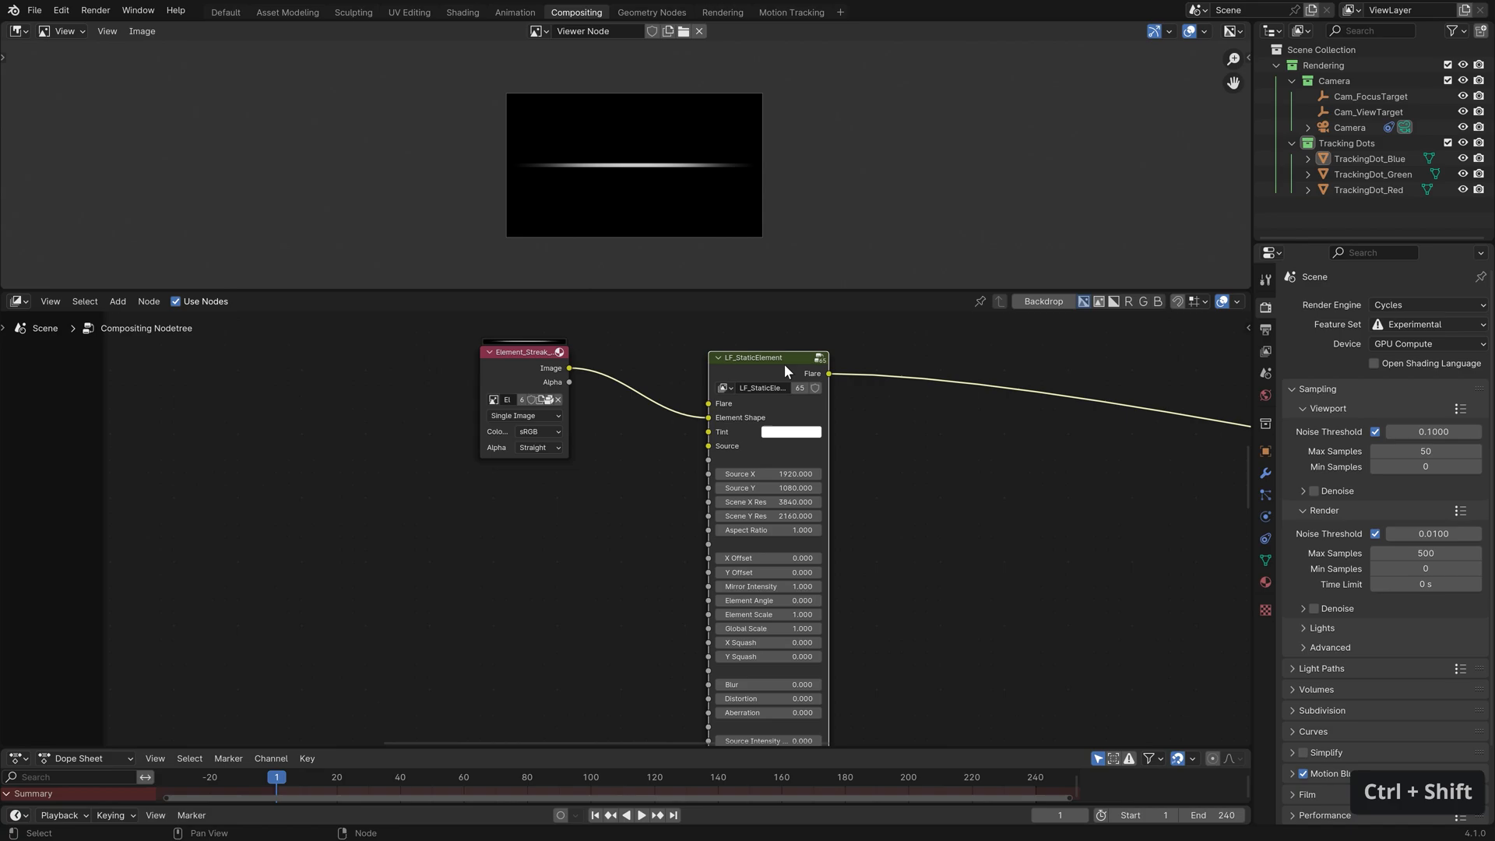
{"action": "middle_click_drag", "start_coordinate": [801, 226], "coordinate": [843, 83], "text": "ctrl"}
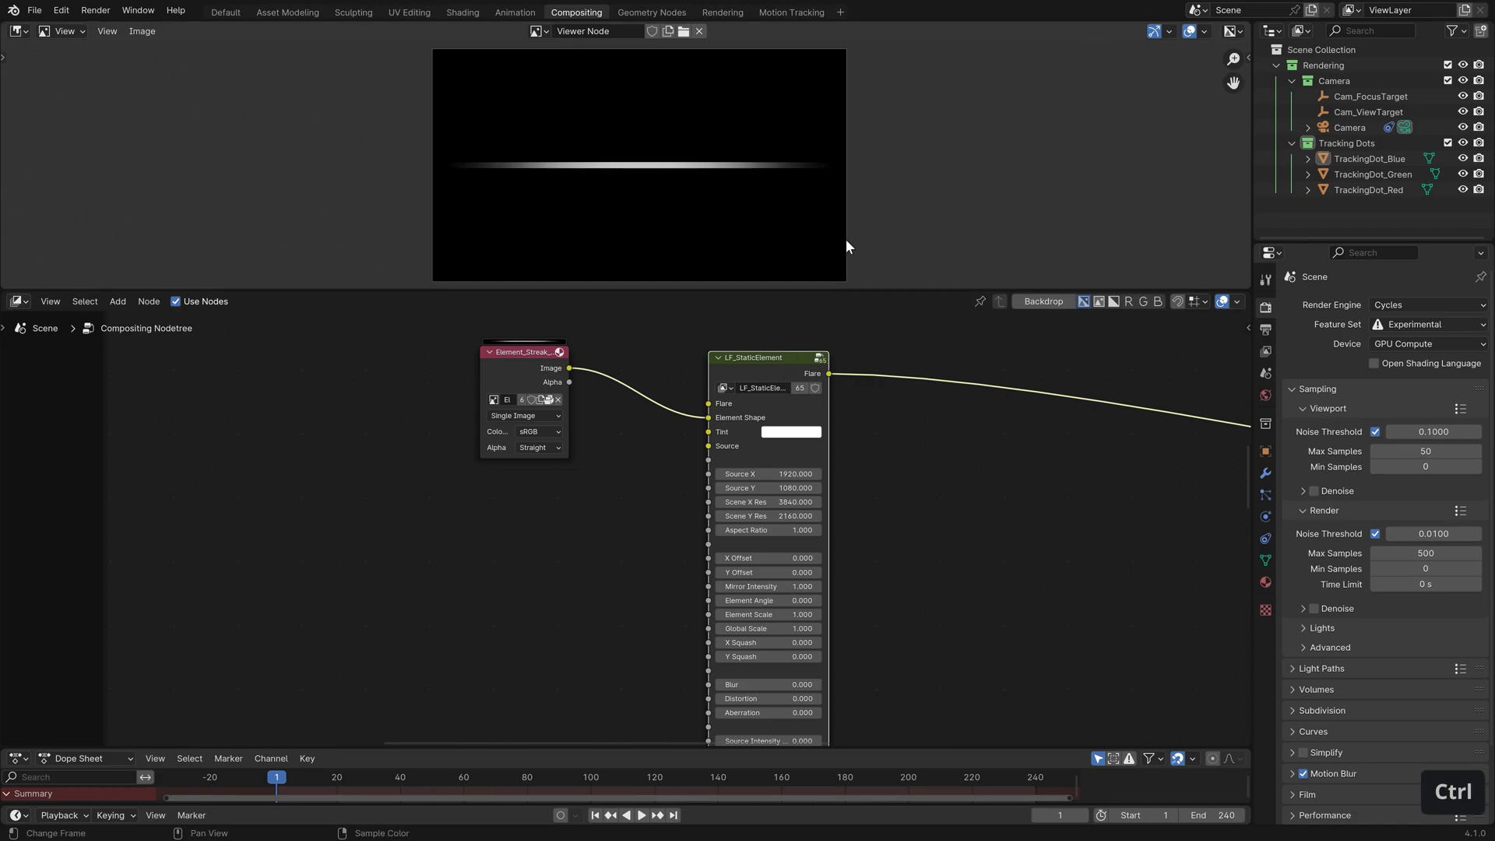
{"action": "mouse_move", "coordinate": [870, 464]}
{"action": "middle_mouse_down"}
{"action": "mouse_move", "coordinate": [835, 414]}
{"action": "mouse_move", "coordinate": [838, 442]}
{"action": "middle_mouse_up"}
{"action": "left_click_drag", "start_coordinate": [511, 343], "coordinate": [547, 400]}
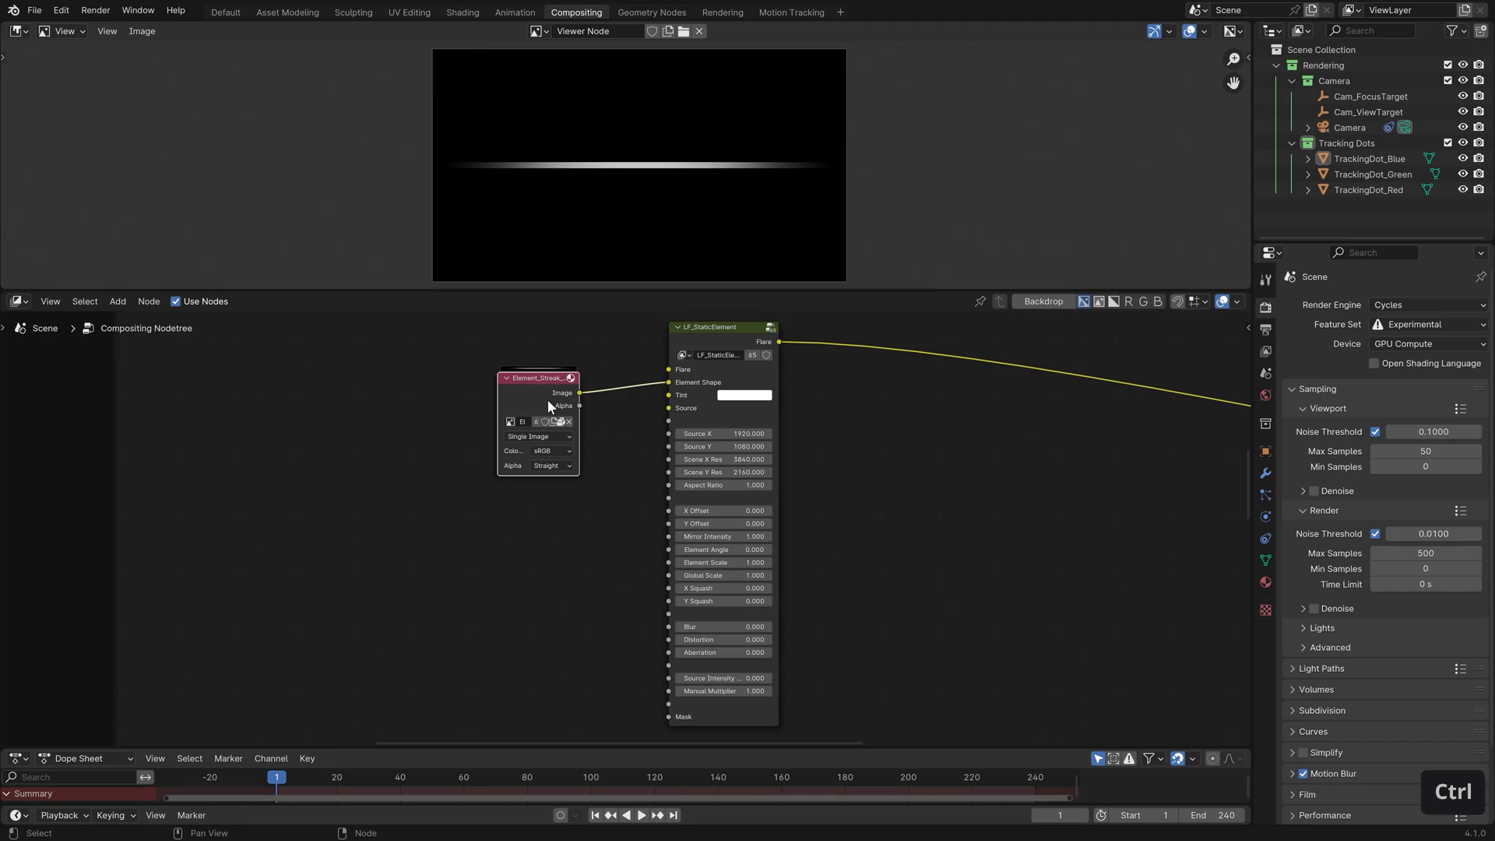
Set the LF_StaticElement node's Scene X Res to 1920 and Scene Y Res to 1080, and open the scene's output settings
{"action": "left_click", "coordinate": [746, 460]}
{"action": "type", "text": "1920"}
{"action": "key", "text": "Tab"}
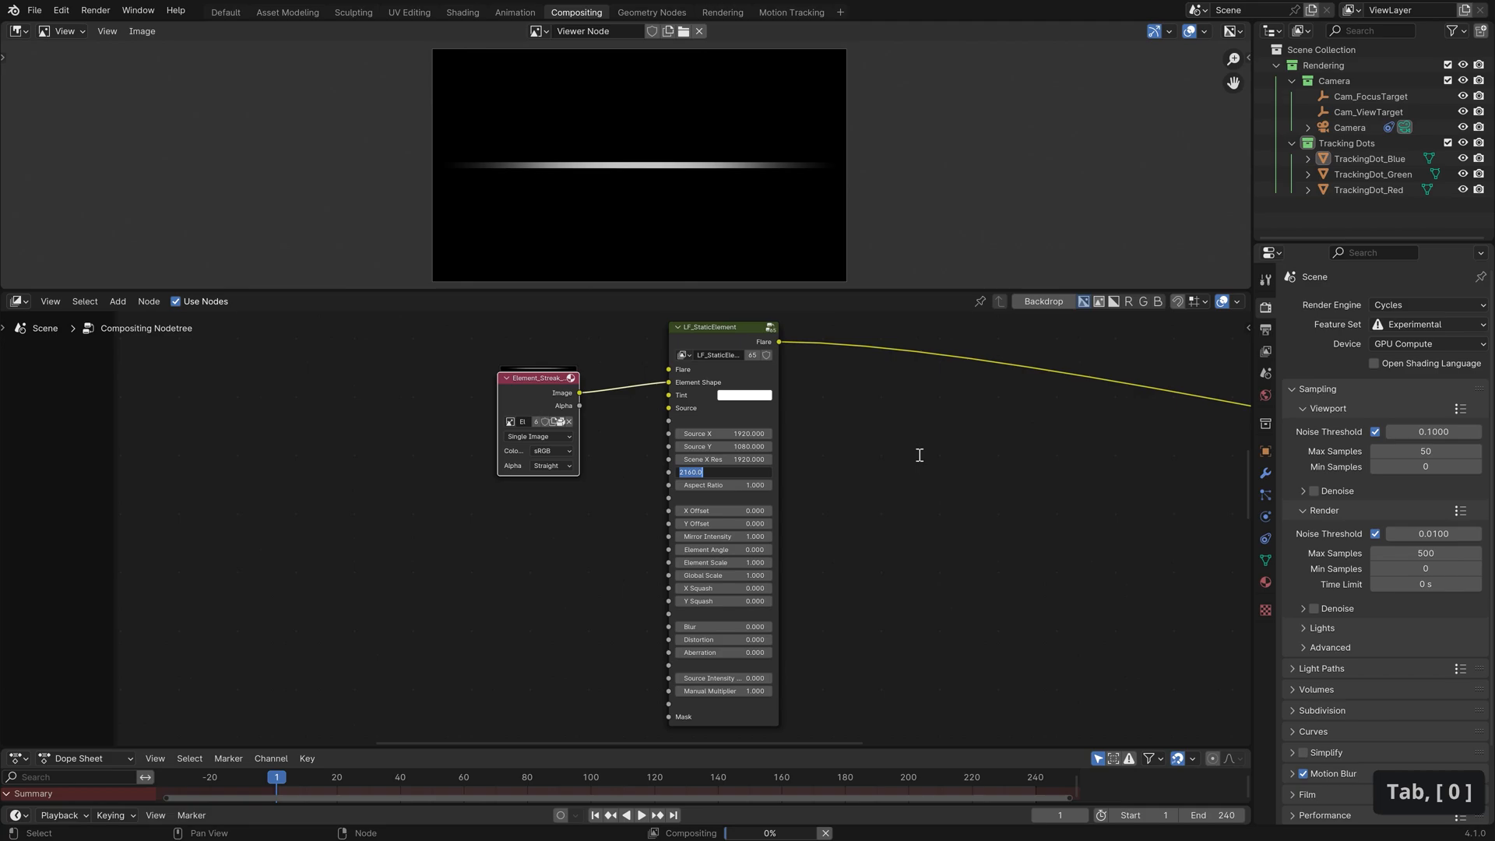
{"action": "type", "text": "1080"}
{"action": "key", "text": "Return"}
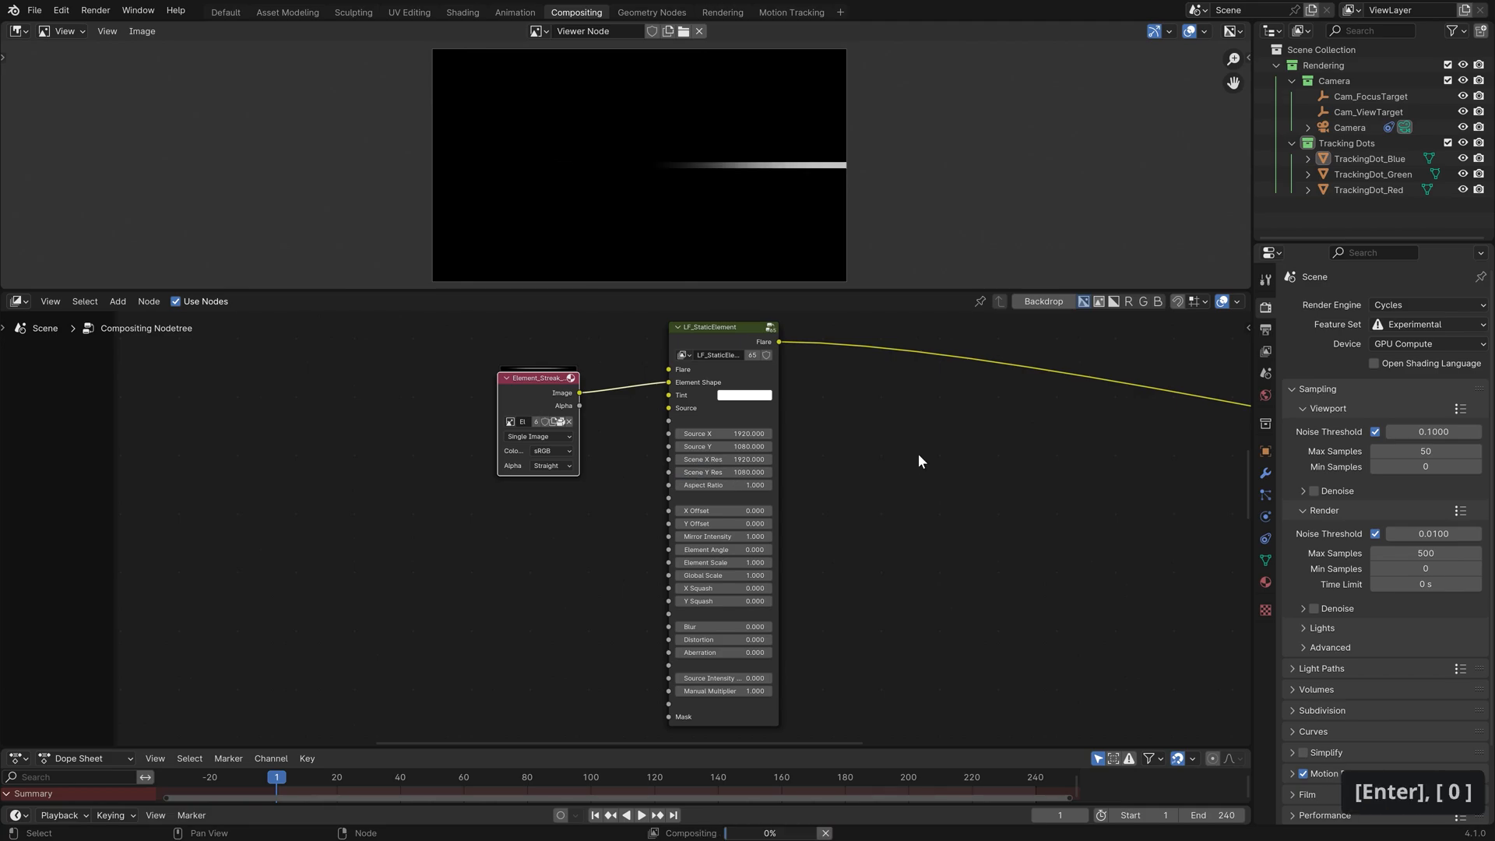
{"action": "left_click", "coordinate": [1265, 331]}
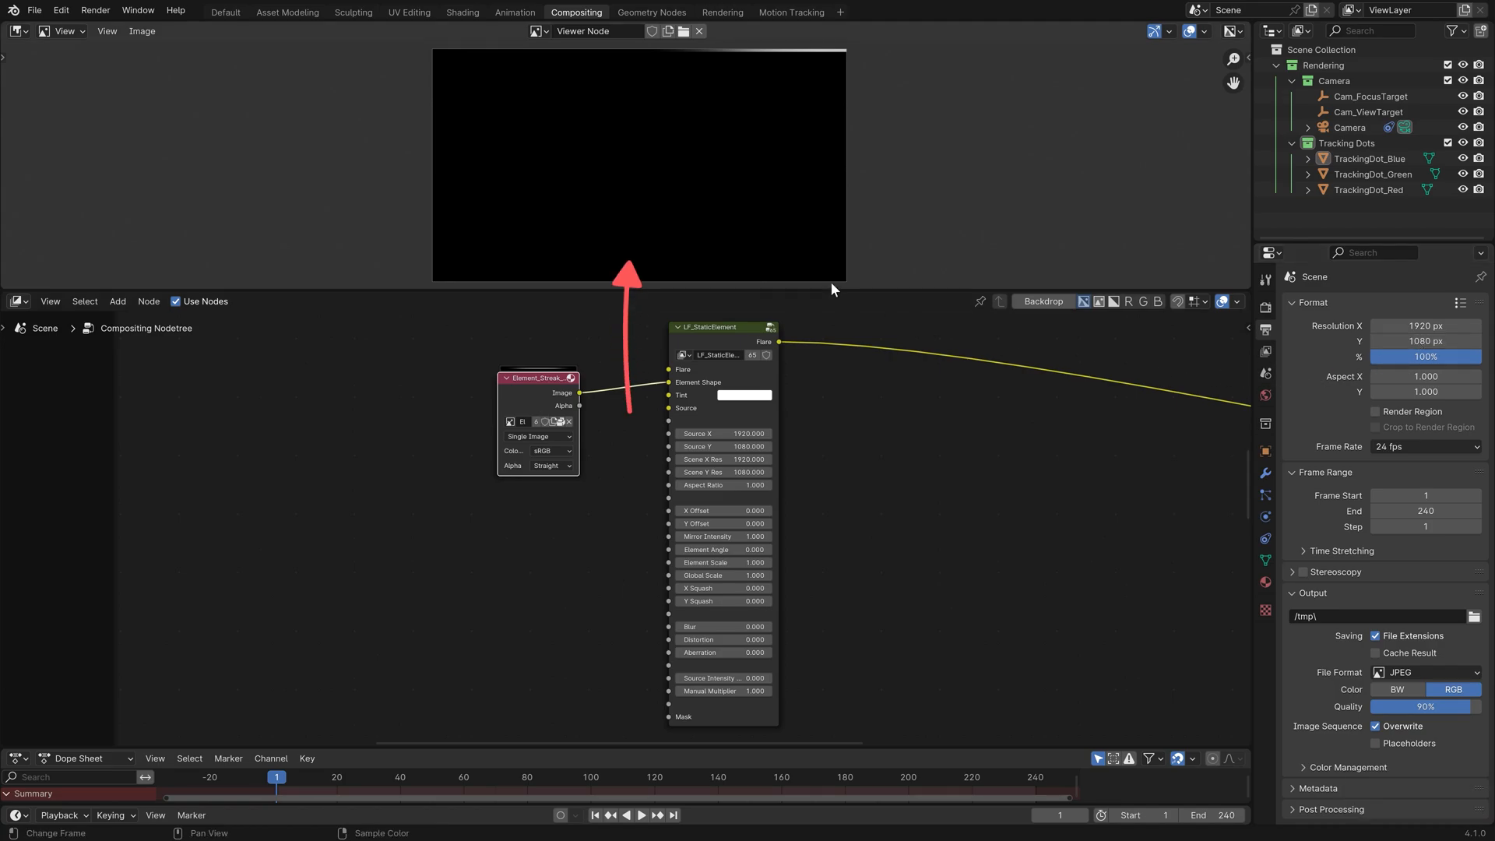
Sample pixel coordinates in the upper-left part of the previewed image and set the flare's Source X to 550 and Source Y to 750
{"action": "right_click", "coordinate": [553, 133]}
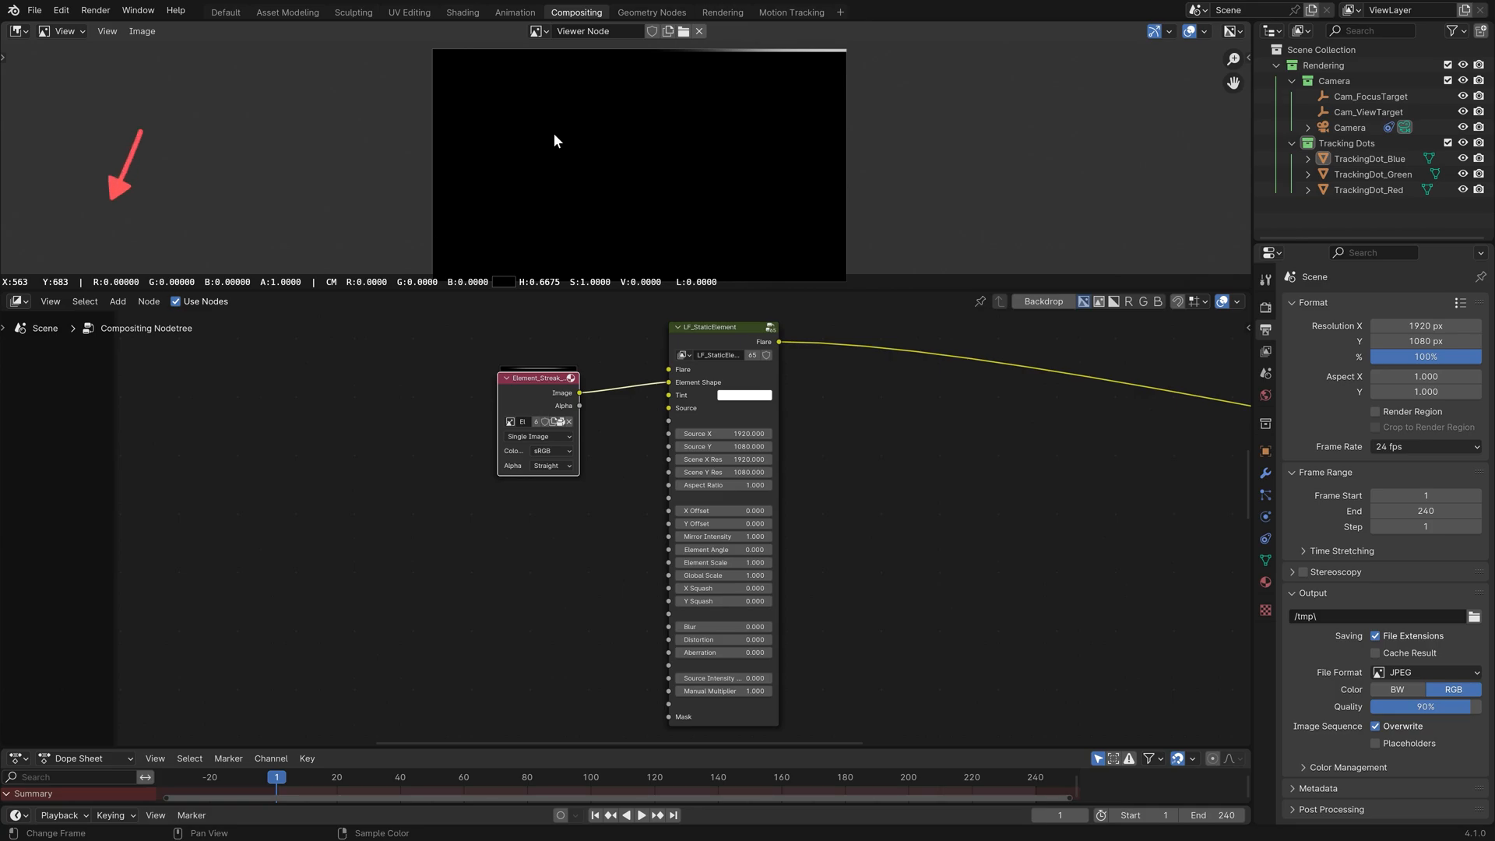
{"action": "mouse_move", "coordinate": [555, 135]}
{"action": "right_mouse_down"}
{"action": "mouse_move", "coordinate": [551, 109]}
{"action": "mouse_move", "coordinate": [577, 111]}
{"action": "right_mouse_up"}
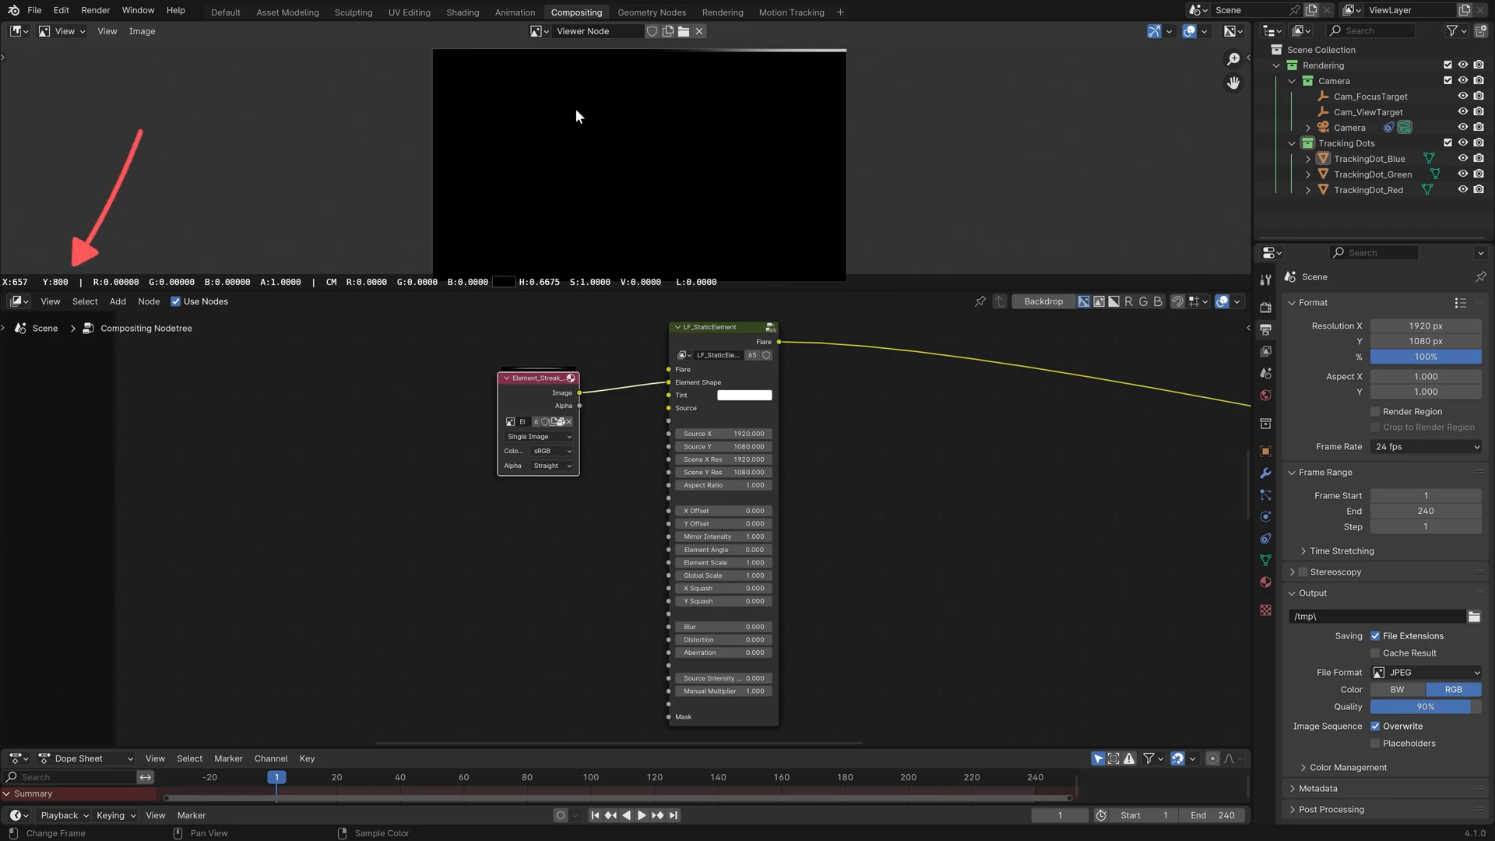
{"action": "mouse_move", "coordinate": [570, 172]}
{"action": "right_mouse_down"}
{"action": "mouse_move", "coordinate": [729, 208]}
{"action": "mouse_move", "coordinate": [563, 104]}
{"action": "mouse_move", "coordinate": [520, 125]}
{"action": "right_mouse_up"}
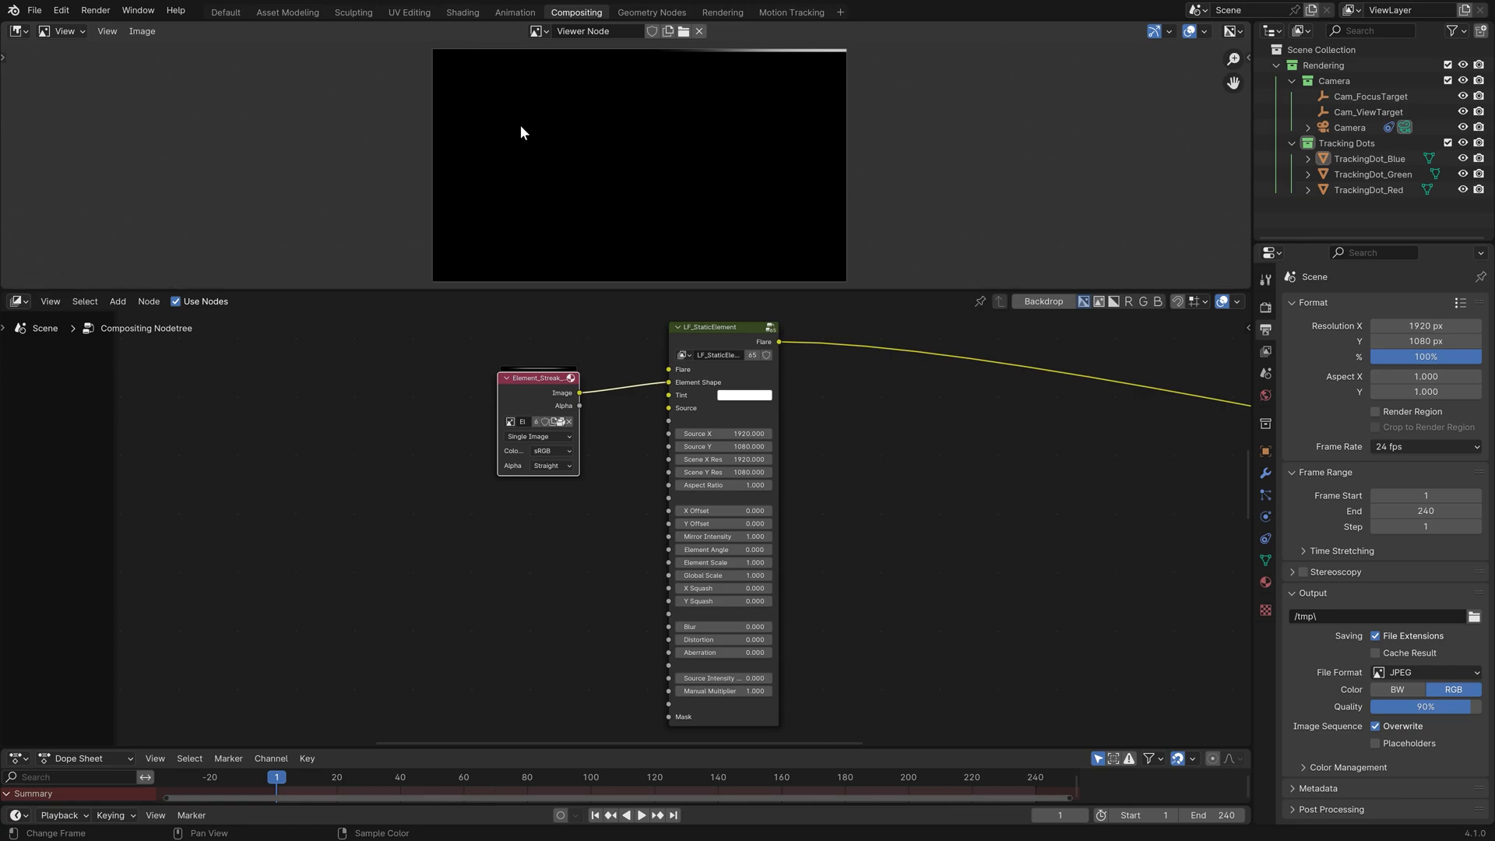
{"action": "left_click", "coordinate": [705, 434]}
{"action": "type", "text": "550"}
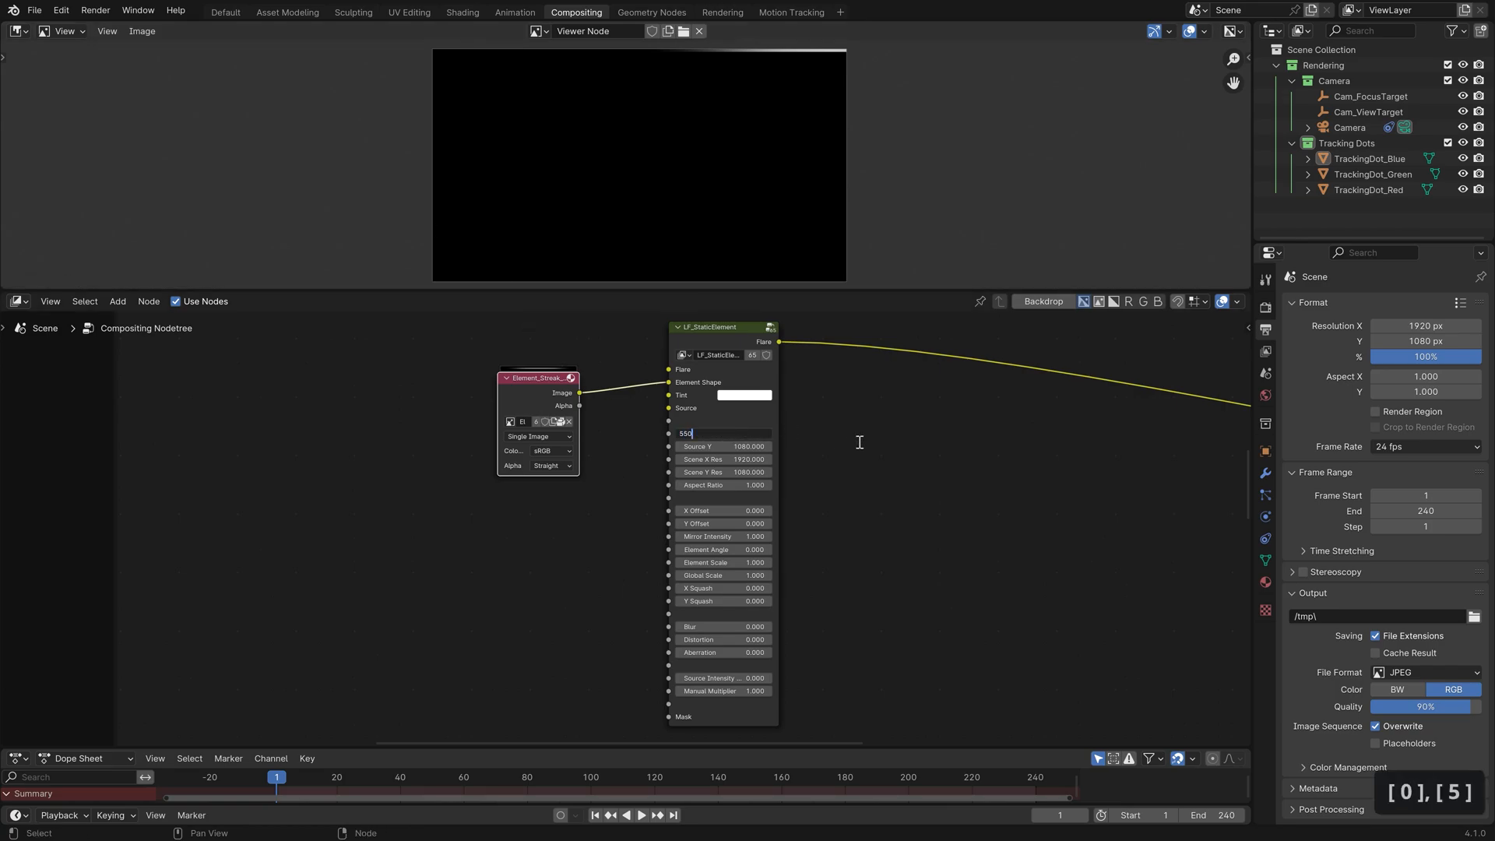
{"action": "key", "text": "Tab"}
{"action": "type", "text": "750"}
{"action": "key", "text": "Return"}
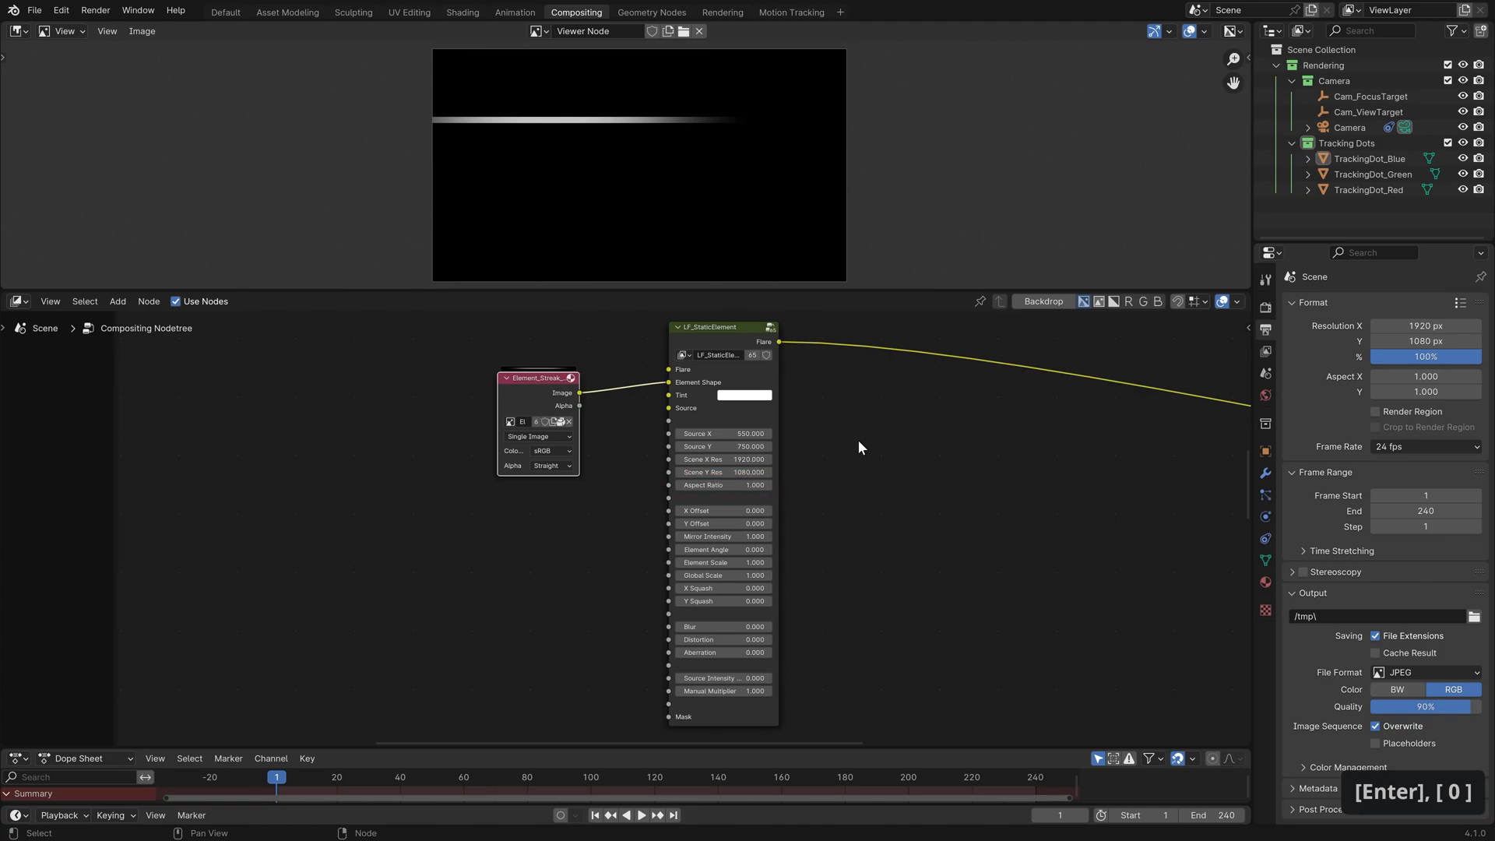
Try shifting the streak with X Offset and Y Offset, and reset both offsets to 0
{"action": "mouse_move", "coordinate": [715, 511]}
{"action": "left_mouse_down"}
{"action": "mouse_move", "coordinate": [794, 511]}
{"action": "mouse_move", "coordinate": [677, 523]}
{"action": "left_mouse_up"}
{"action": "key", "text": "Return"}
{"action": "type", "text": "0"}
{"action": "key", "text": "Return"}
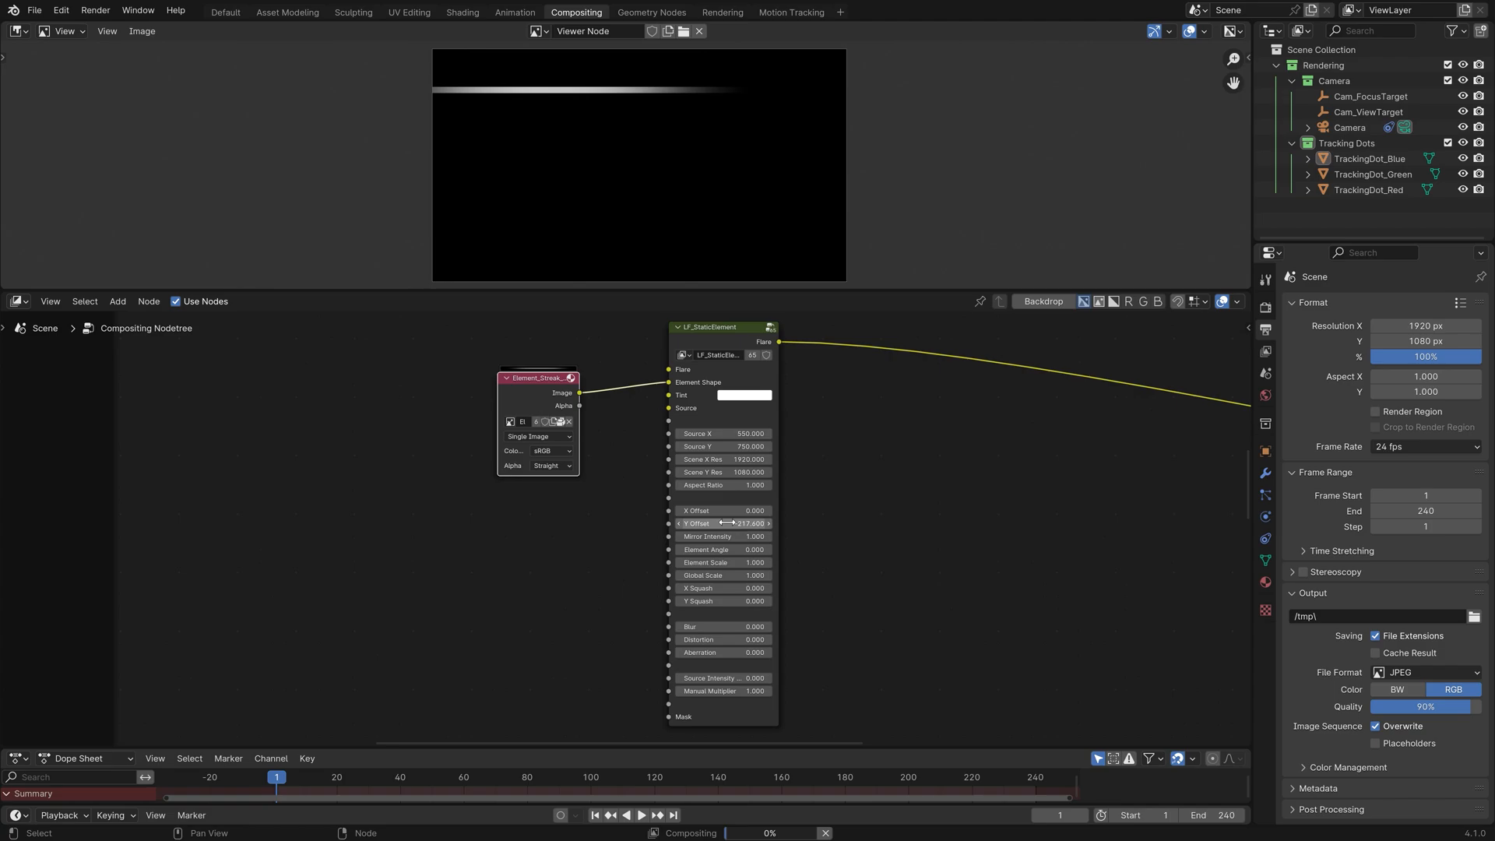
{"action": "key", "text": "Return"}
{"action": "type", "text": "0"}
{"action": "key", "text": "Return"}
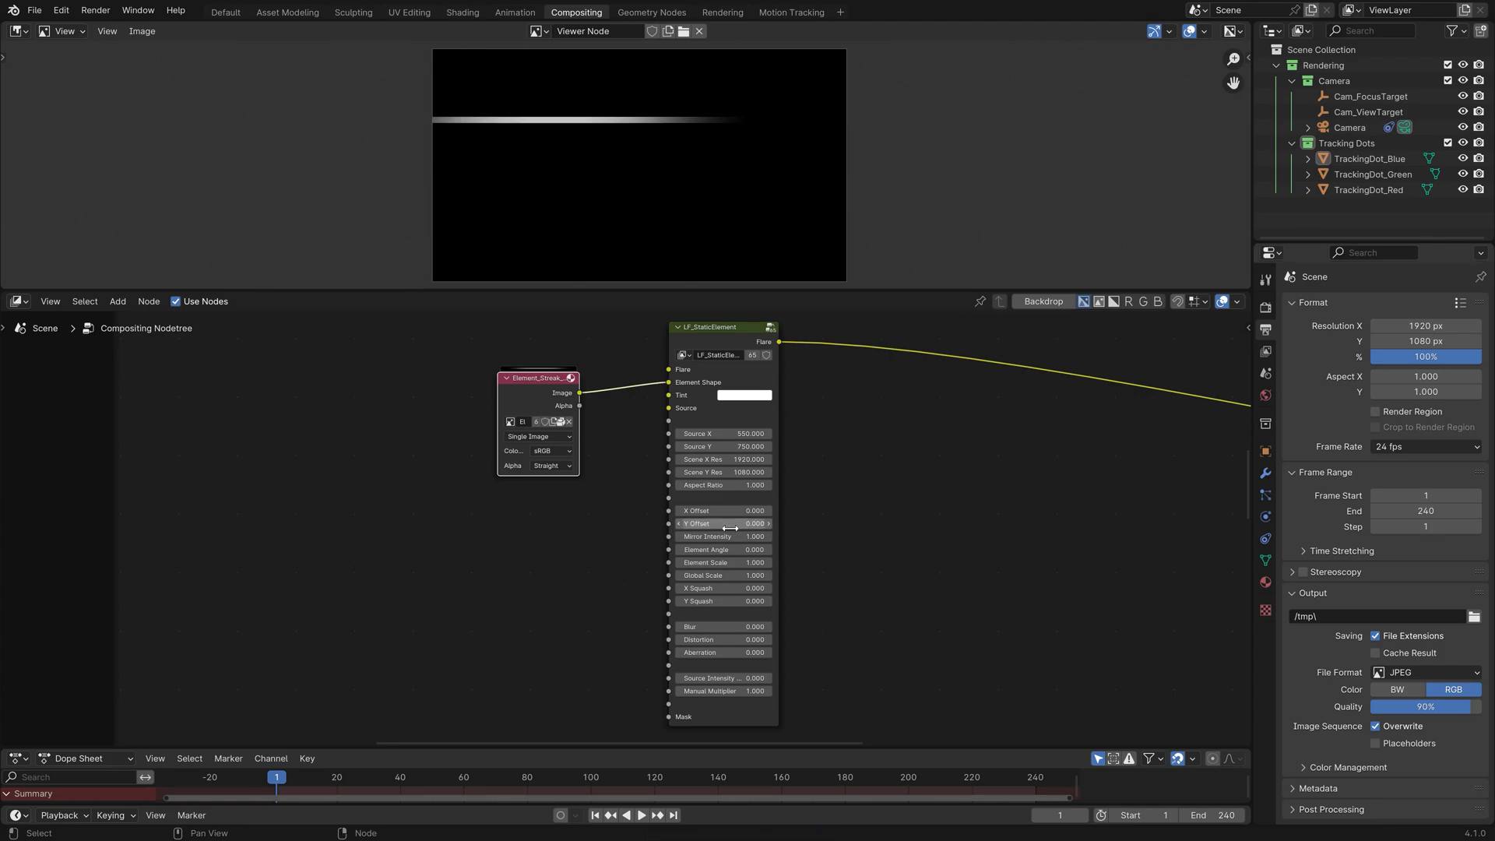
Set the LF_StaticElement node's Mirror Intensity to -1
{"action": "left_click", "coordinate": [729, 537]}
{"action": "type", "text": "-1"}
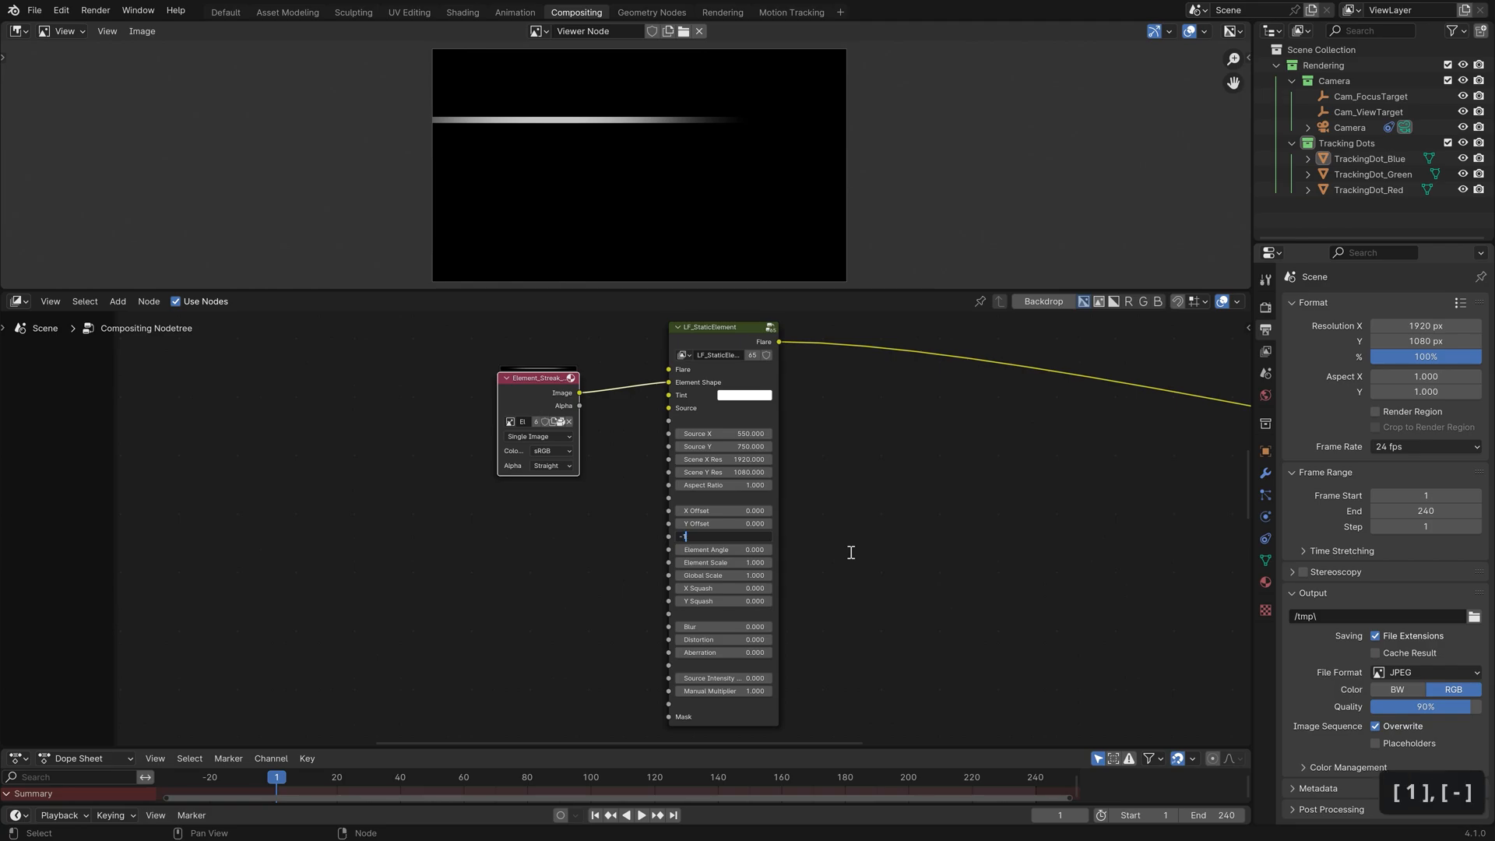
{"action": "key", "text": "Return"}
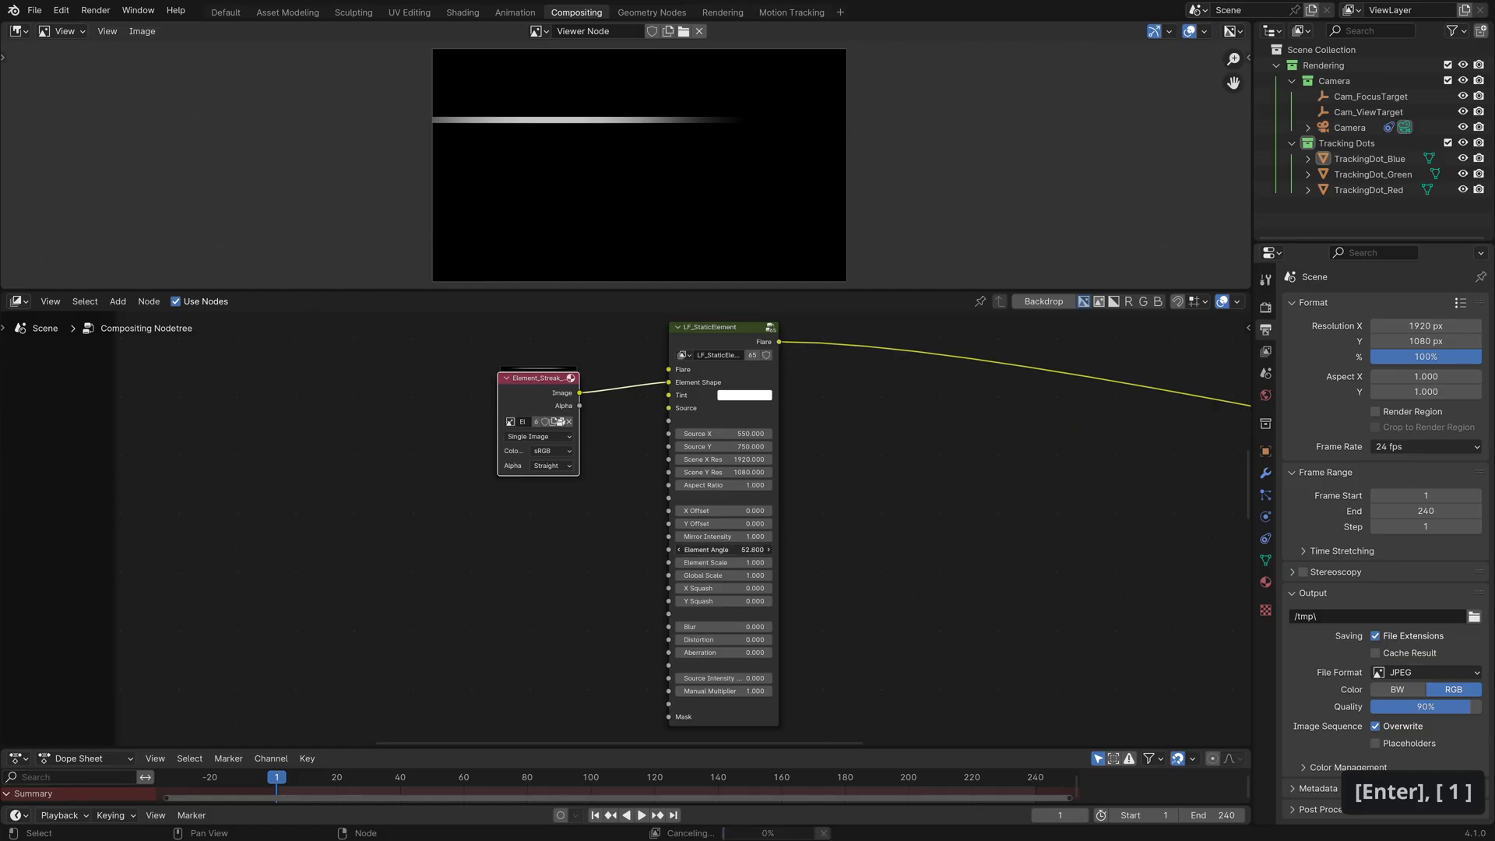
Try rotating the streak with the LF_StaticElement node's Element Angle, and reset the angle to 0
{"action": "left_click_drag", "start_coordinate": [740, 547], "coordinate": [543, 575]}
{"action": "left_click", "coordinate": [708, 551]}
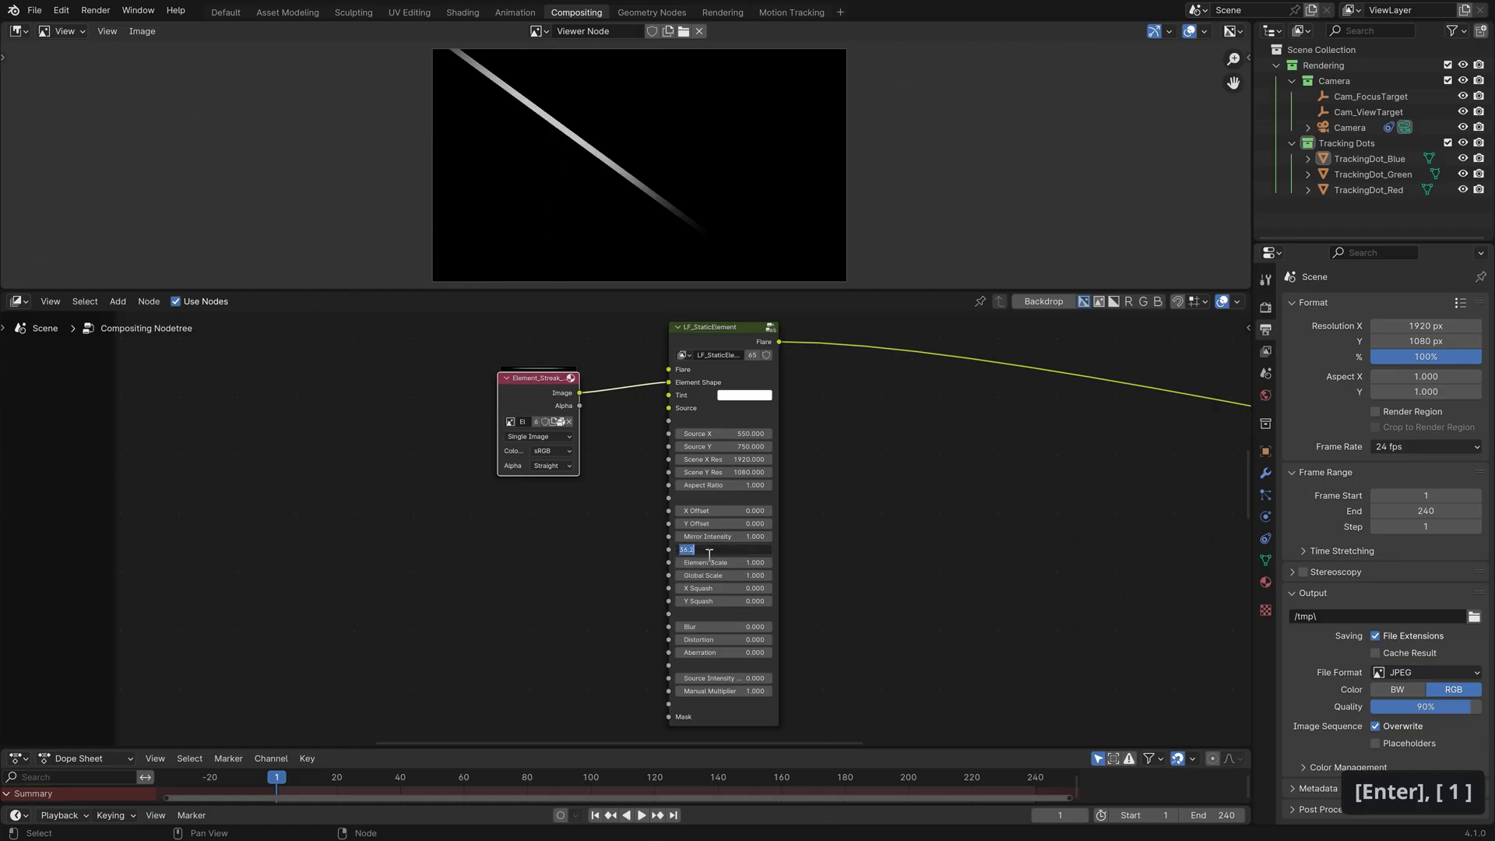
{"action": "type", "text": "0"}
{"action": "key", "text": "Return"}
Try enlarging the streak with Element Scale and shrinking it to 0.1, and reset the scale to 1
{"action": "left_click_drag", "start_coordinate": [710, 563], "coordinate": [810, 564]}
{"action": "left_click", "coordinate": [712, 563]}
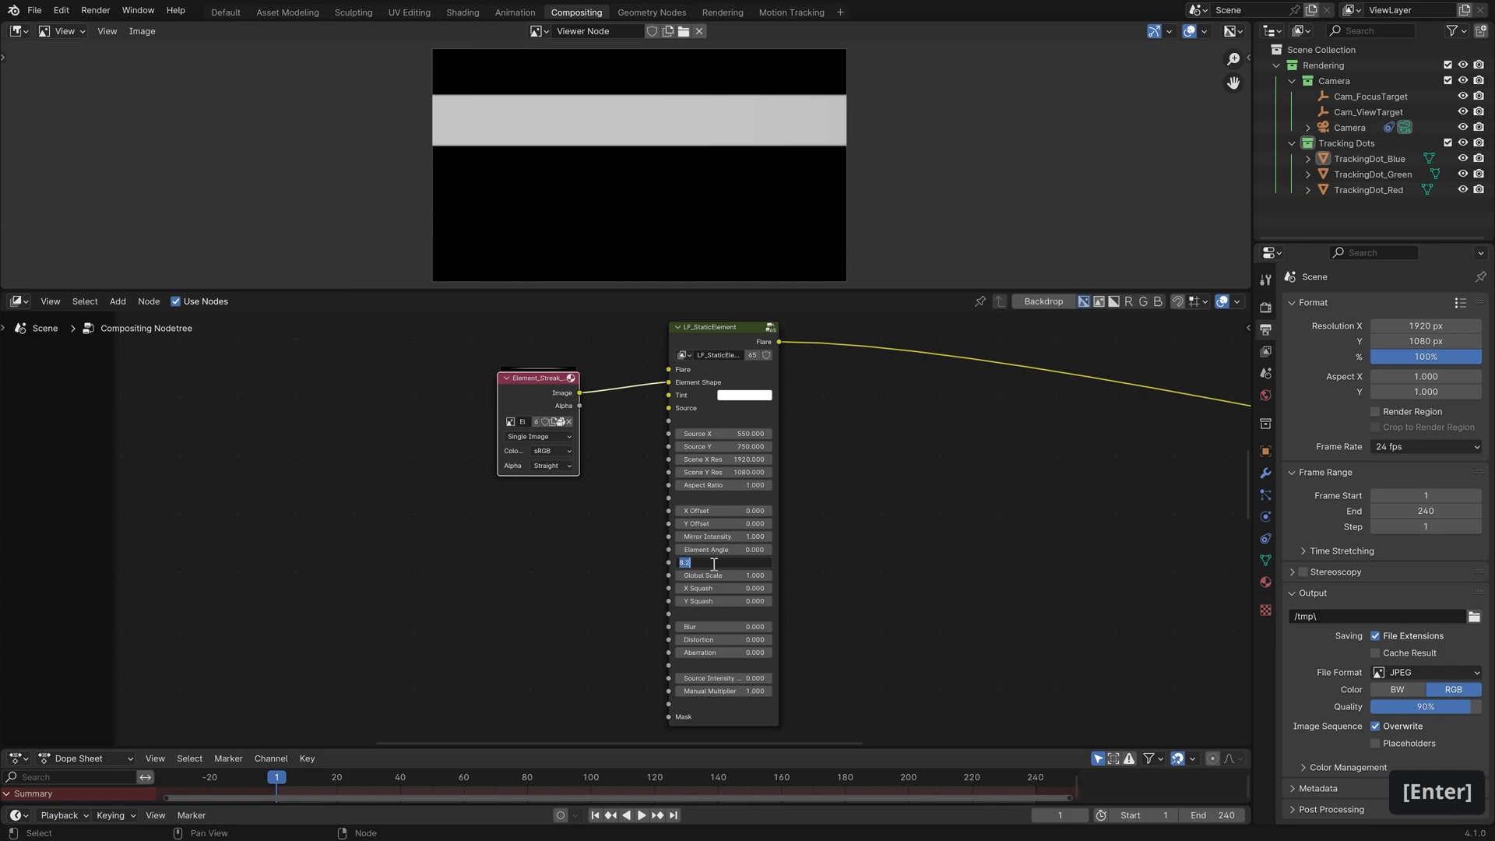
{"action": "type", "text": ".1"}
{"action": "key", "text": "Return"}
{"action": "left_click", "coordinate": [712, 563]}
{"action": "type", "text": "1"}
{"action": "key", "text": "Return"}
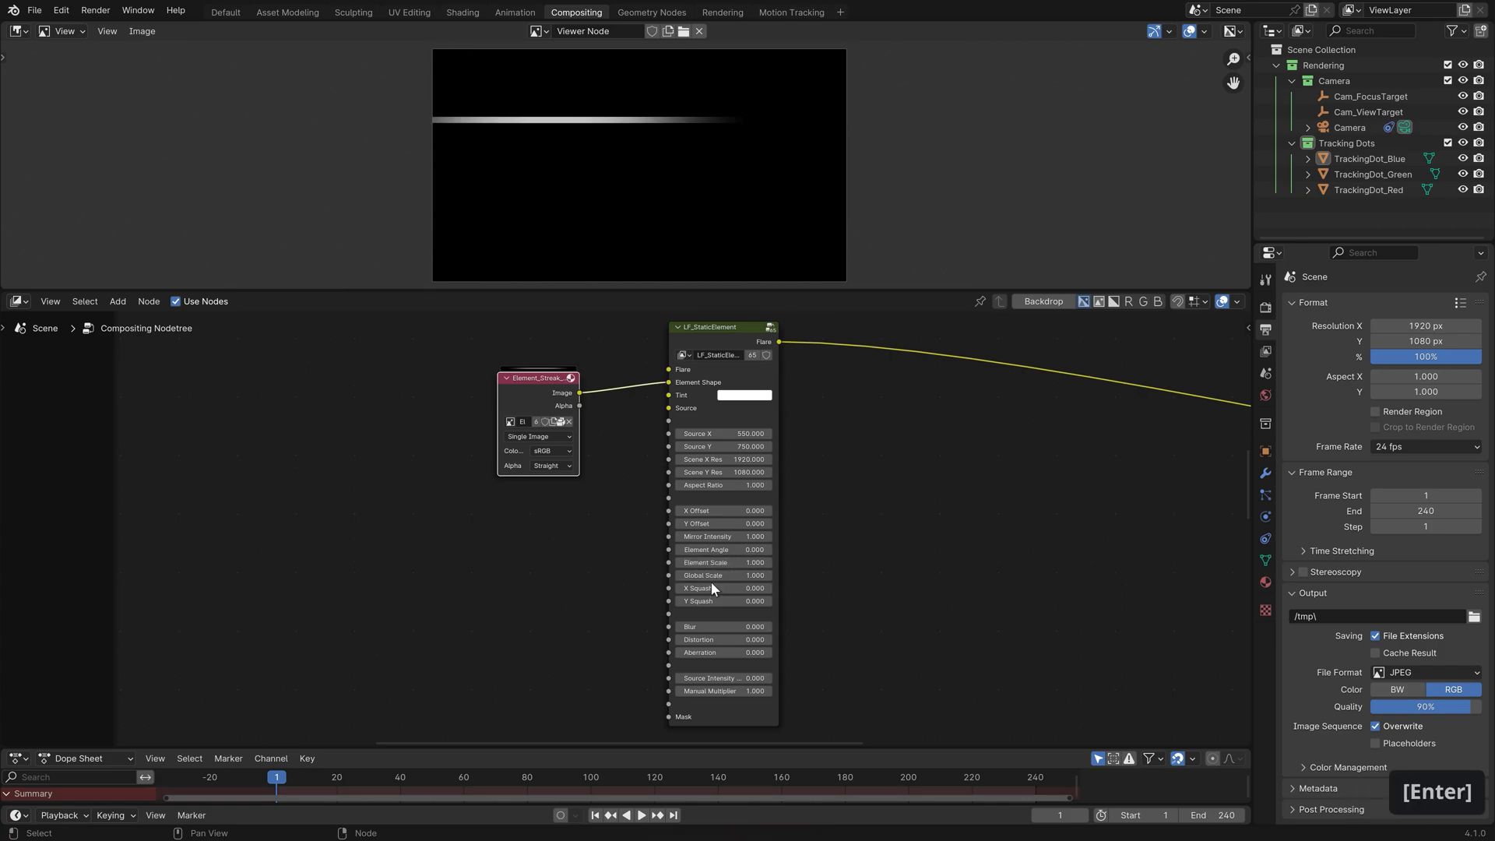
Try X Squash and Y Squash on the horizontal streak, and reset both to 0
{"action": "left_click_drag", "start_coordinate": [712, 588], "coordinate": [754, 600]}
{"action": "right_click", "coordinate": [746, 586]}
{"action": "left_click", "coordinate": [755, 601]}
{"action": "type", "text": "0"}
{"action": "key", "text": "Return"}
Try Y Squash 0.8 with the streak at Element Angle 90, and reset both values to 0
{"action": "left_click", "coordinate": [736, 549]}
{"action": "type", "text": "90"}
{"action": "key", "text": "Return"}
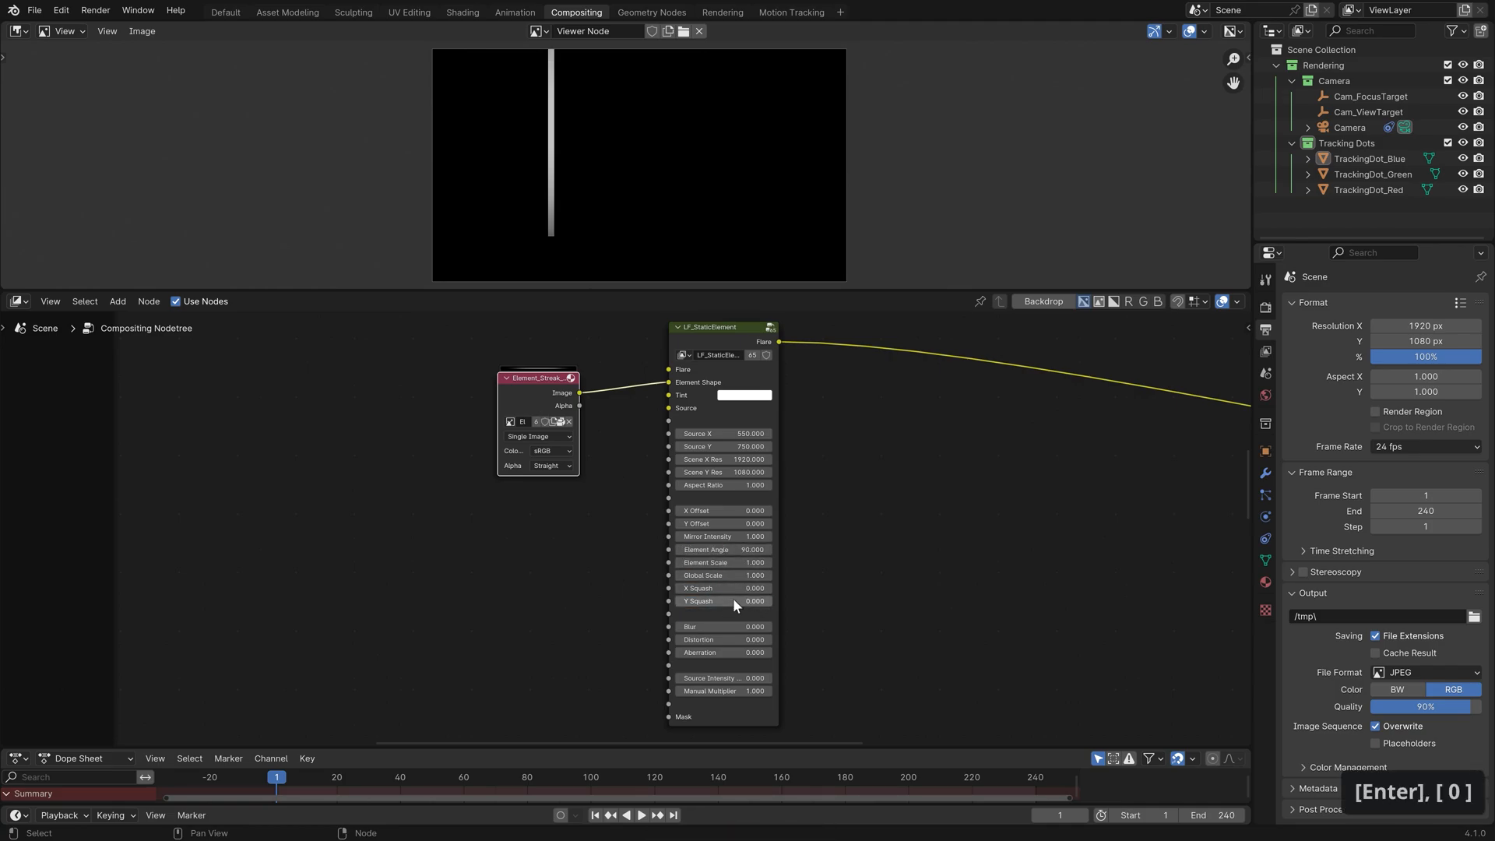
{"action": "type", "text": ".8"}
{"action": "key", "text": "Return"}
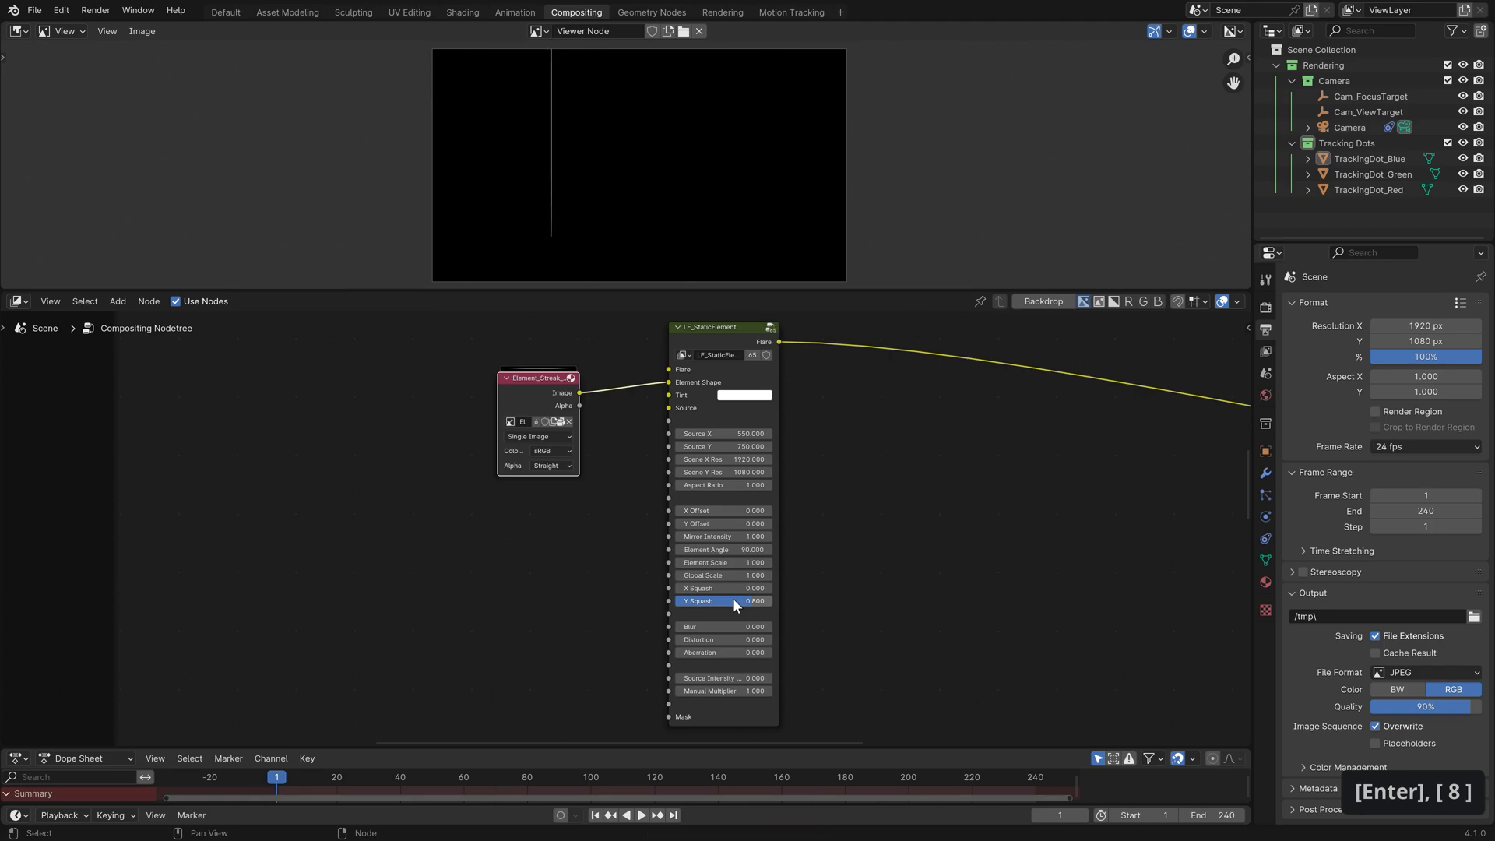
{"action": "left_click_drag", "start_coordinate": [735, 600], "coordinate": [676, 601]}
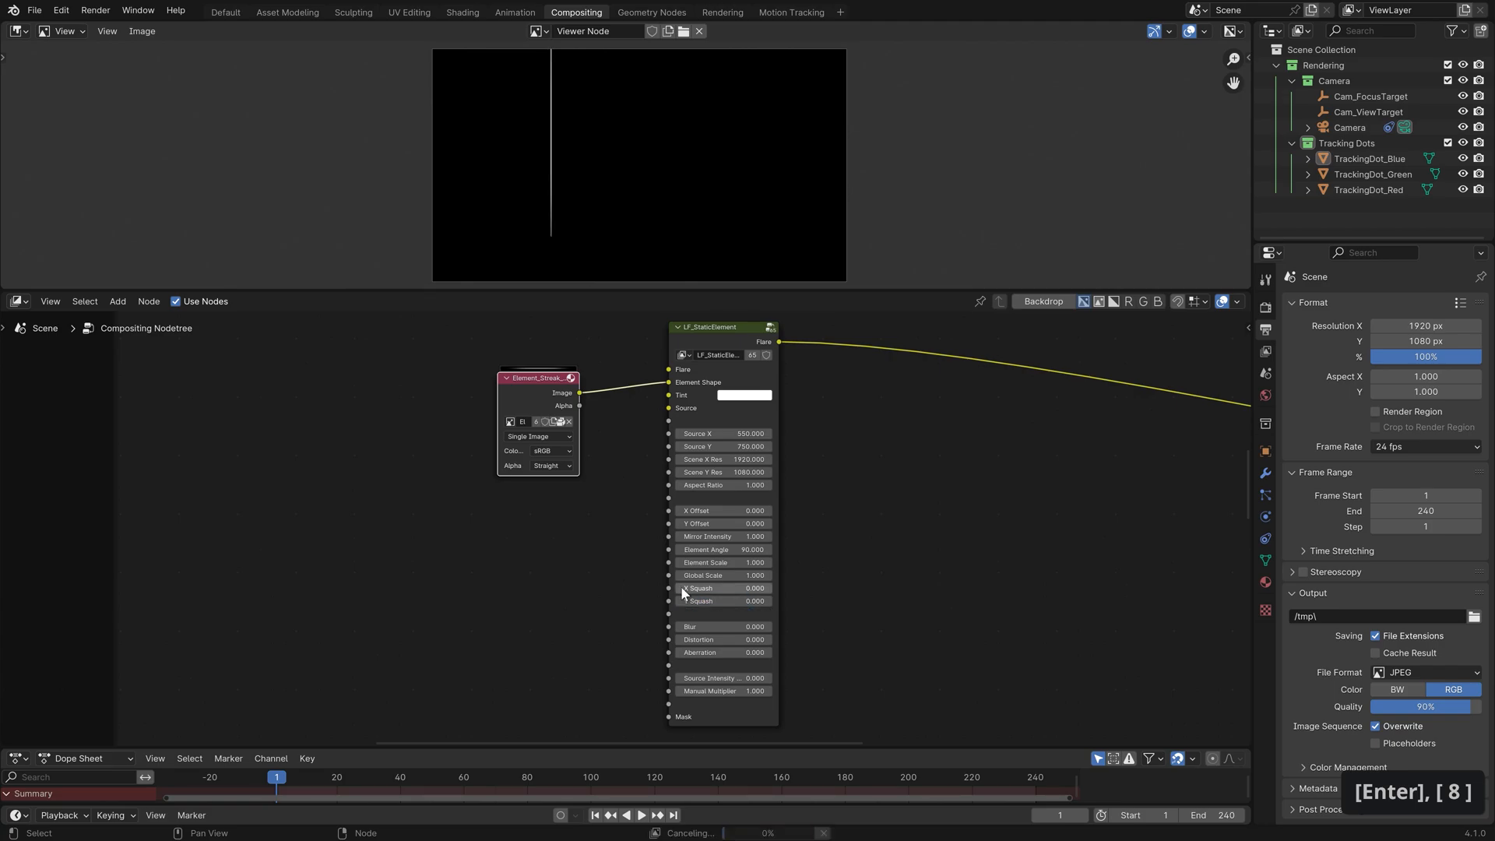
{"action": "left_click", "coordinate": [716, 550]}
{"action": "type", "text": "0"}
{"action": "key", "text": "Return"}
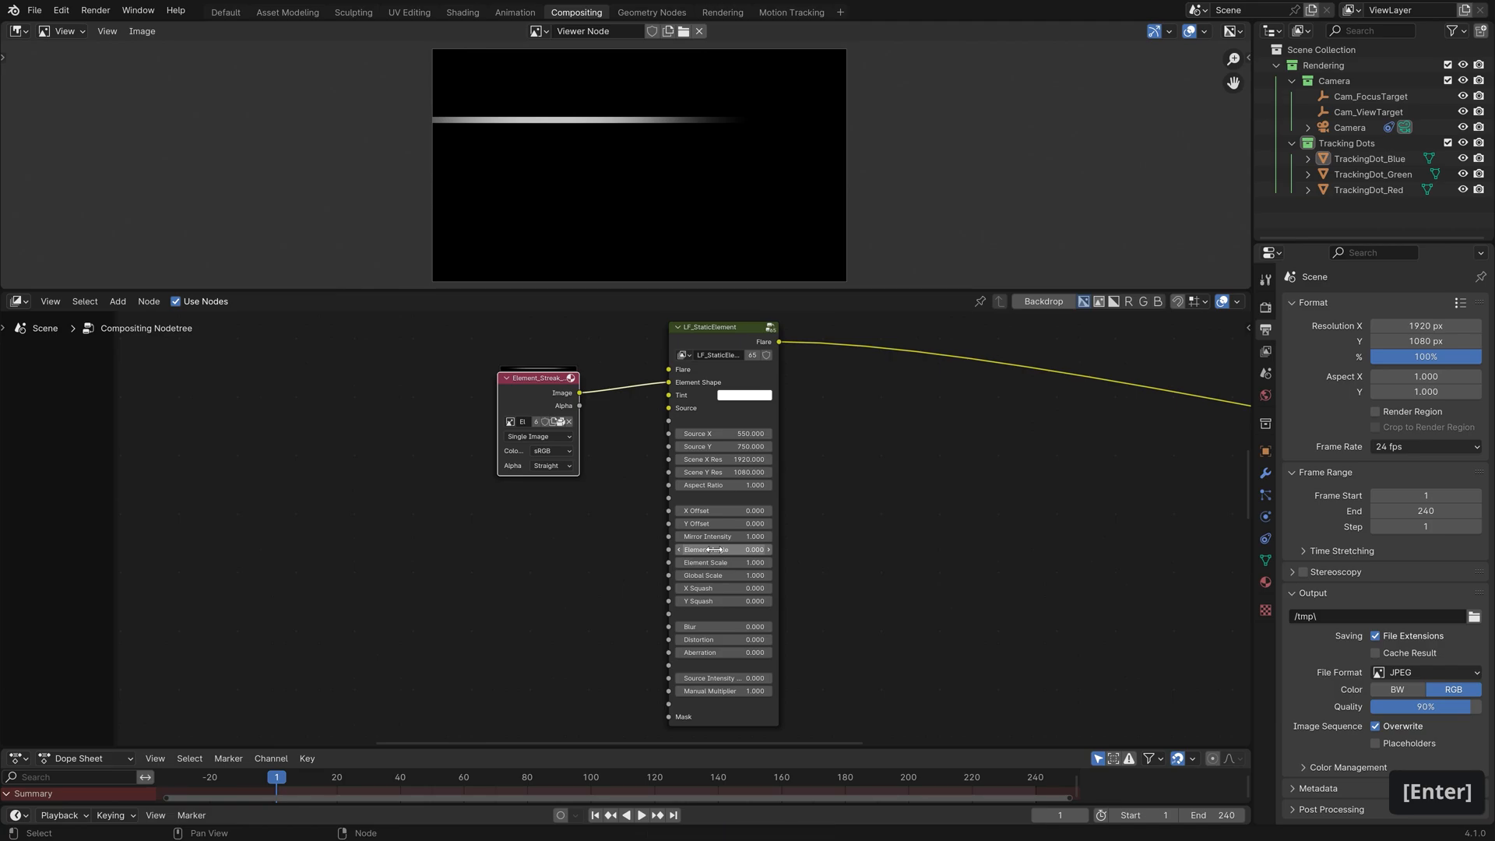
Try softening the streak with Blur values of 1 and 10, and reset Blur to 0
{"action": "left_click", "coordinate": [730, 626]}
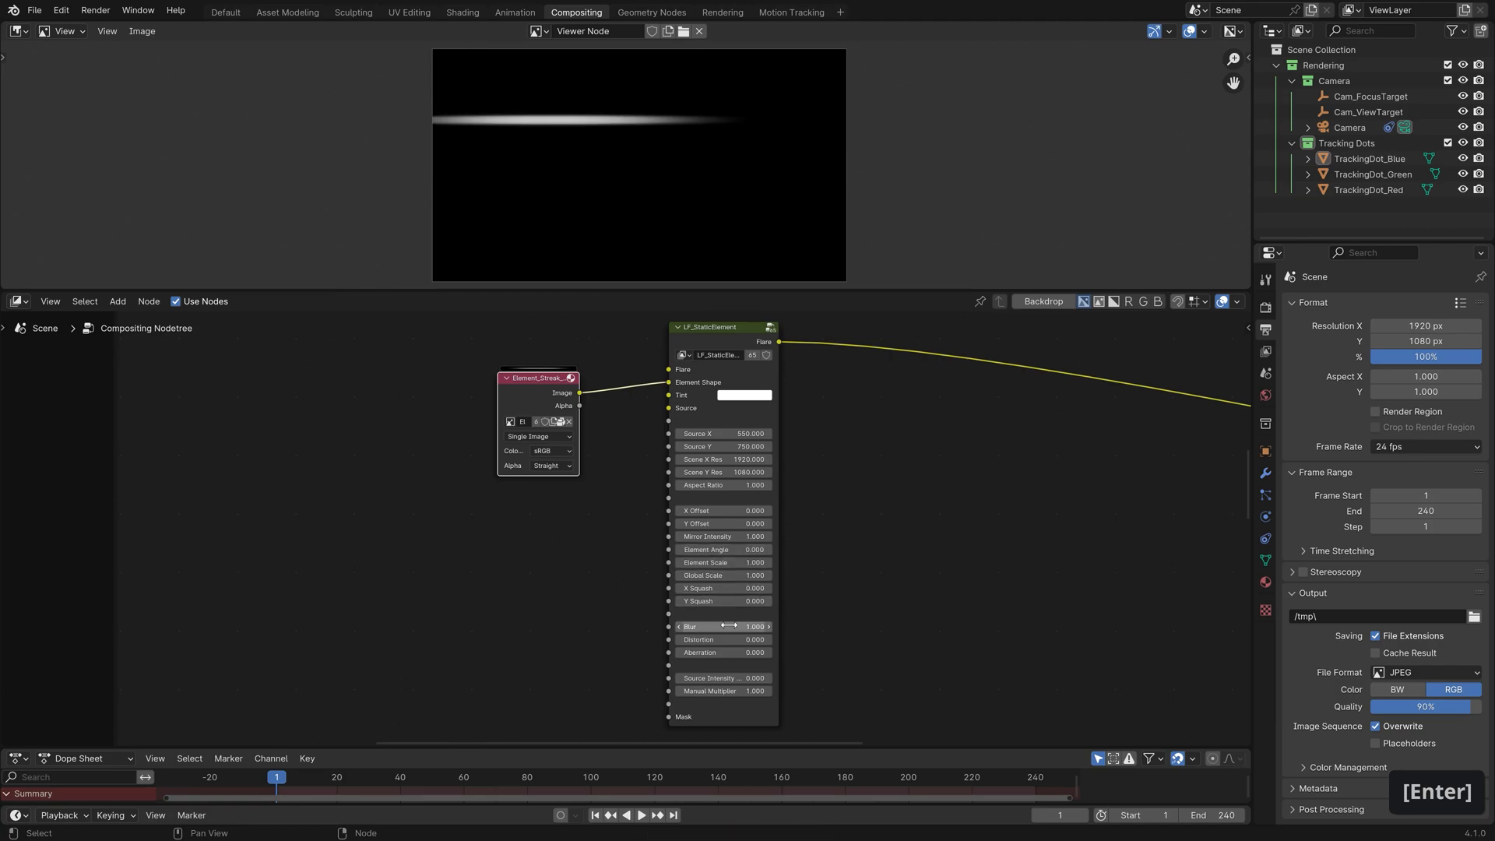
{"action": "type", "text": "10"}
{"action": "key", "text": "Return"}
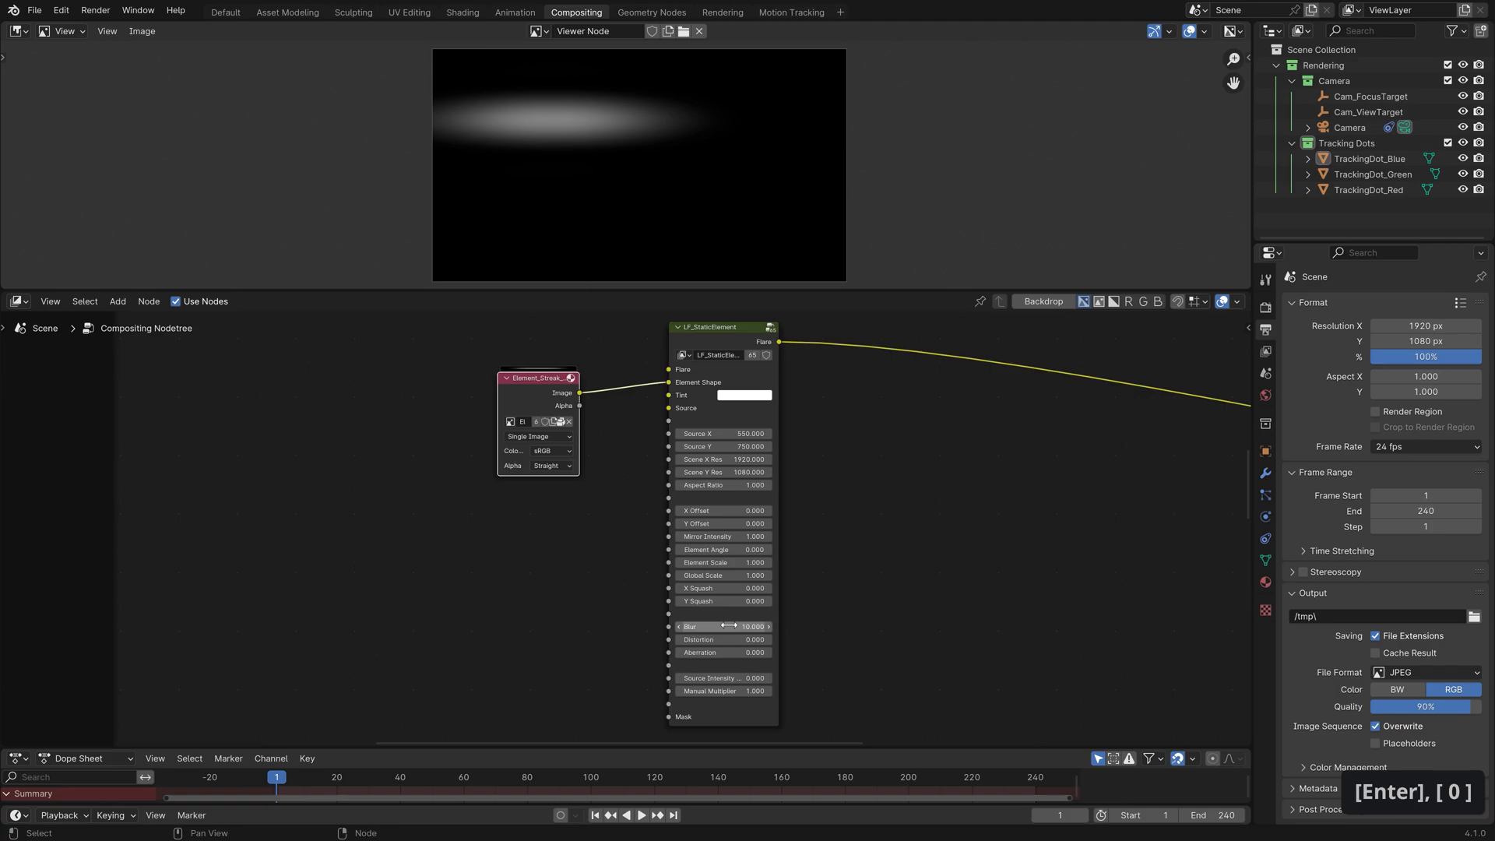
{"action": "double_click", "coordinate": [728, 625]}
{"action": "type", "text": "0"}
{"action": "key", "text": "Return"}
Try bending the streak with Distortion at 1 and at 8.2
{"action": "double_click", "coordinate": [719, 641]}
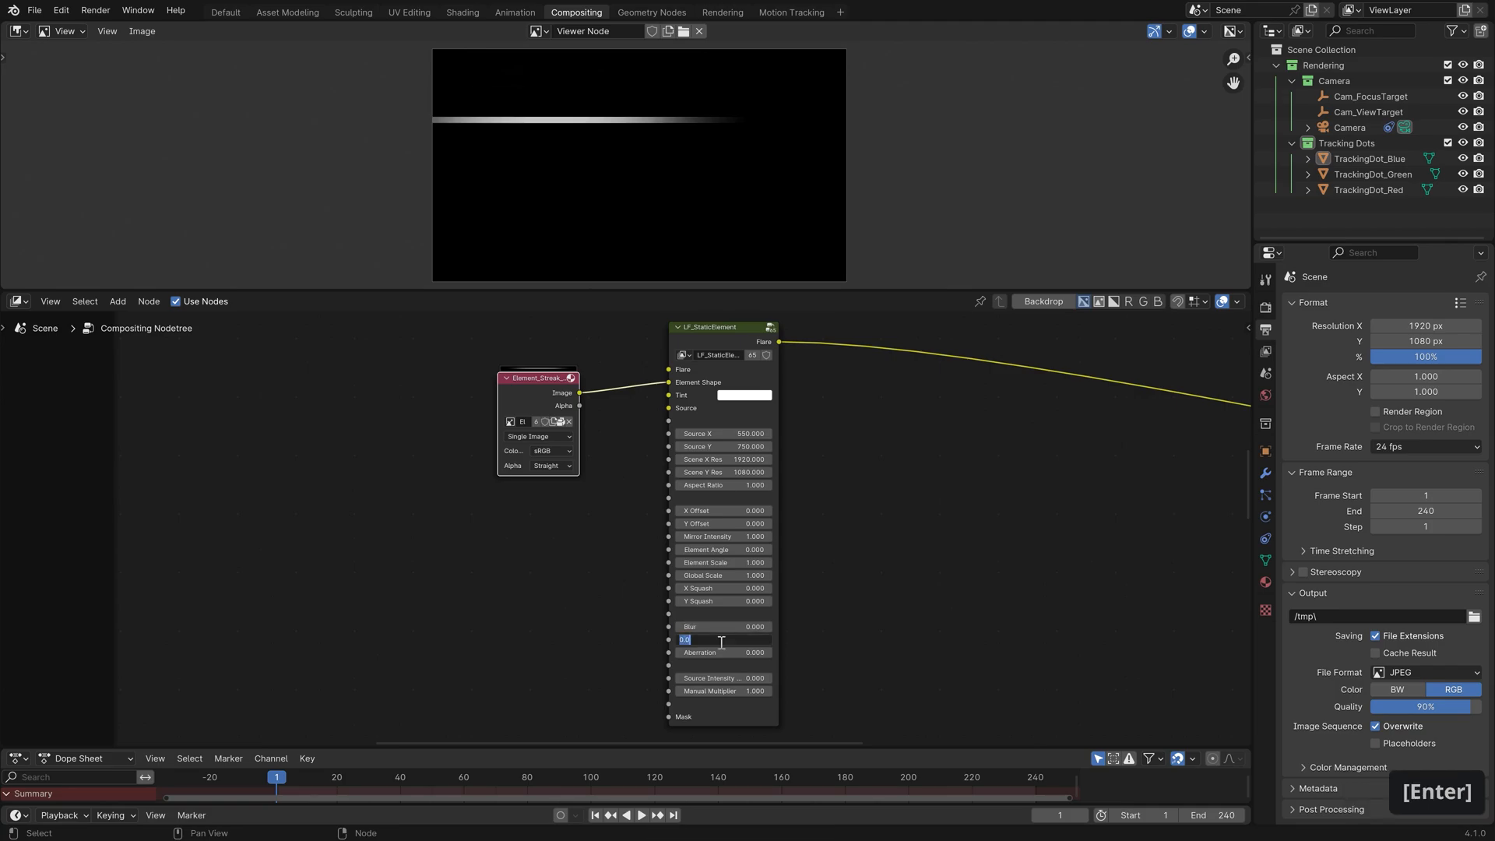
{"action": "type", "text": "1"}
{"action": "key", "text": "Return"}
{"action": "double_click", "coordinate": [720, 642]}
{"action": "type", "text": "8.2"}
{"action": "key", "text": "Return"}
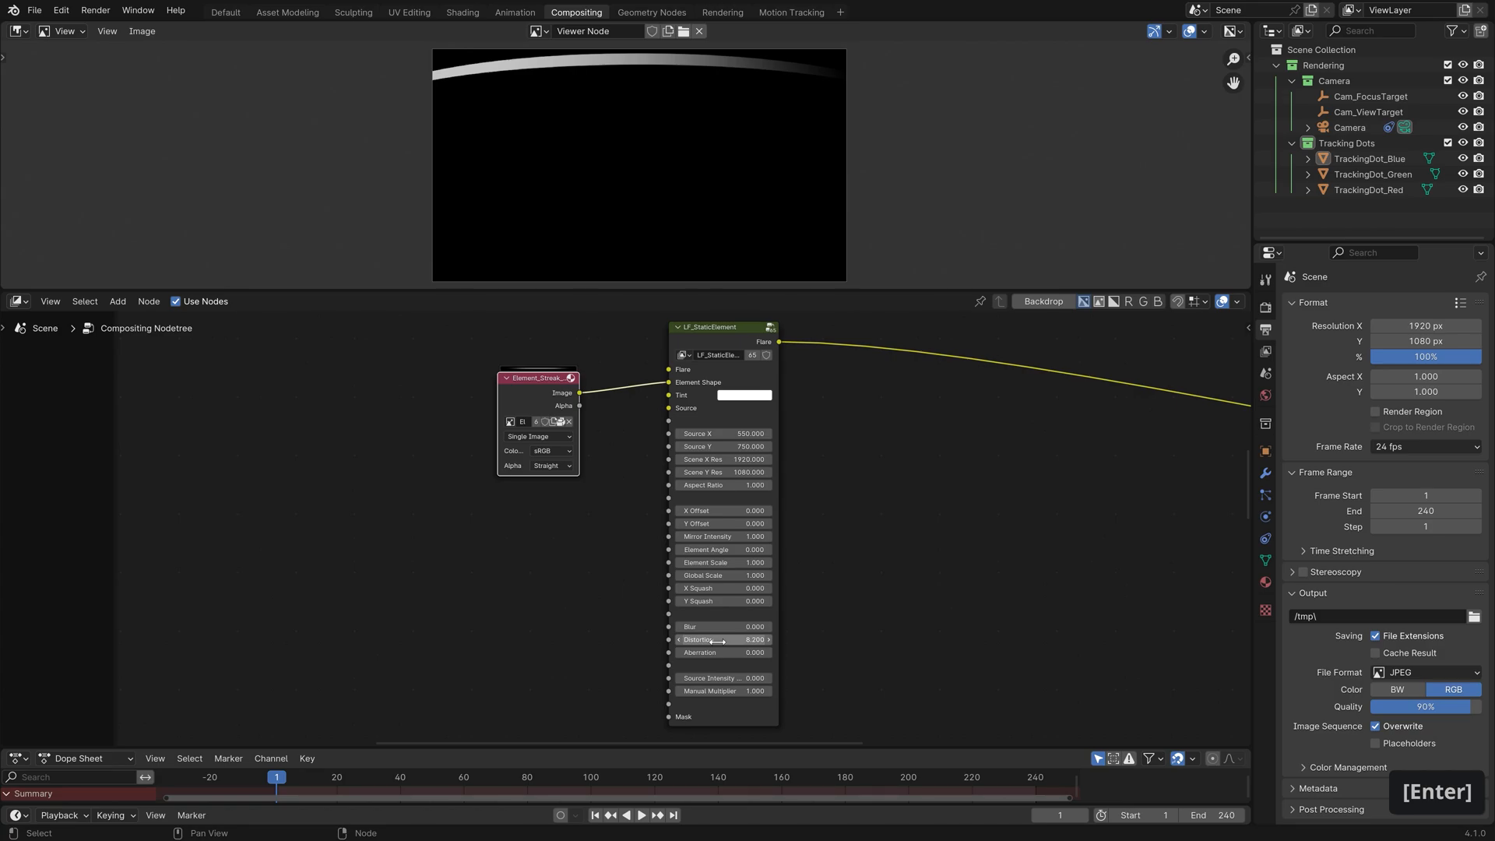
Set the streak's Aberration to 2 and its Distortion to 2
{"action": "double_click", "coordinate": [709, 654]}
{"action": "type", "text": "2"}
{"action": "key", "text": "Return"}
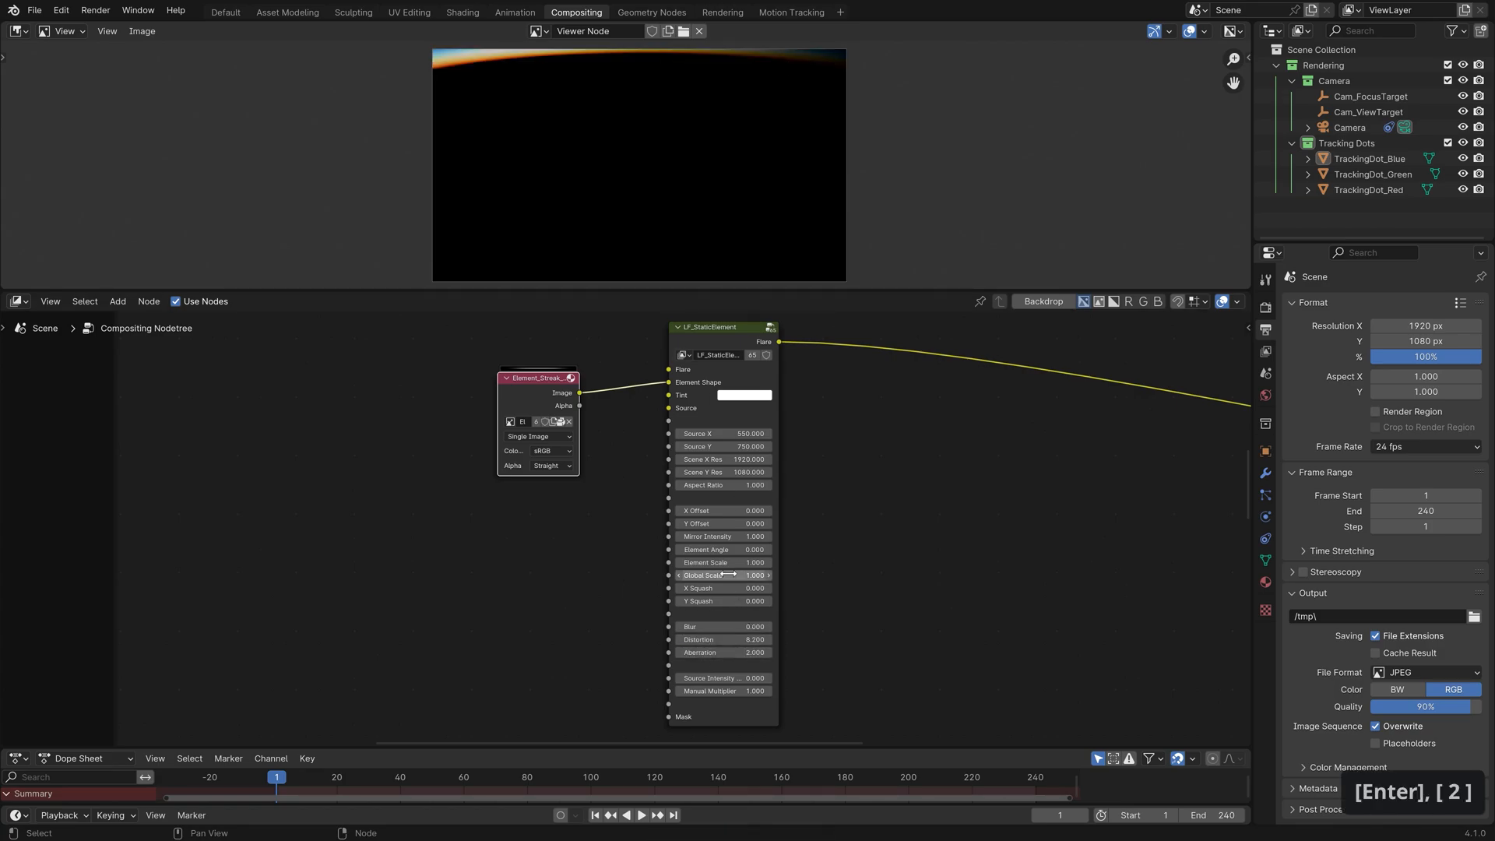
{"action": "type", "text": "2"}
{"action": "key", "text": "Return"}
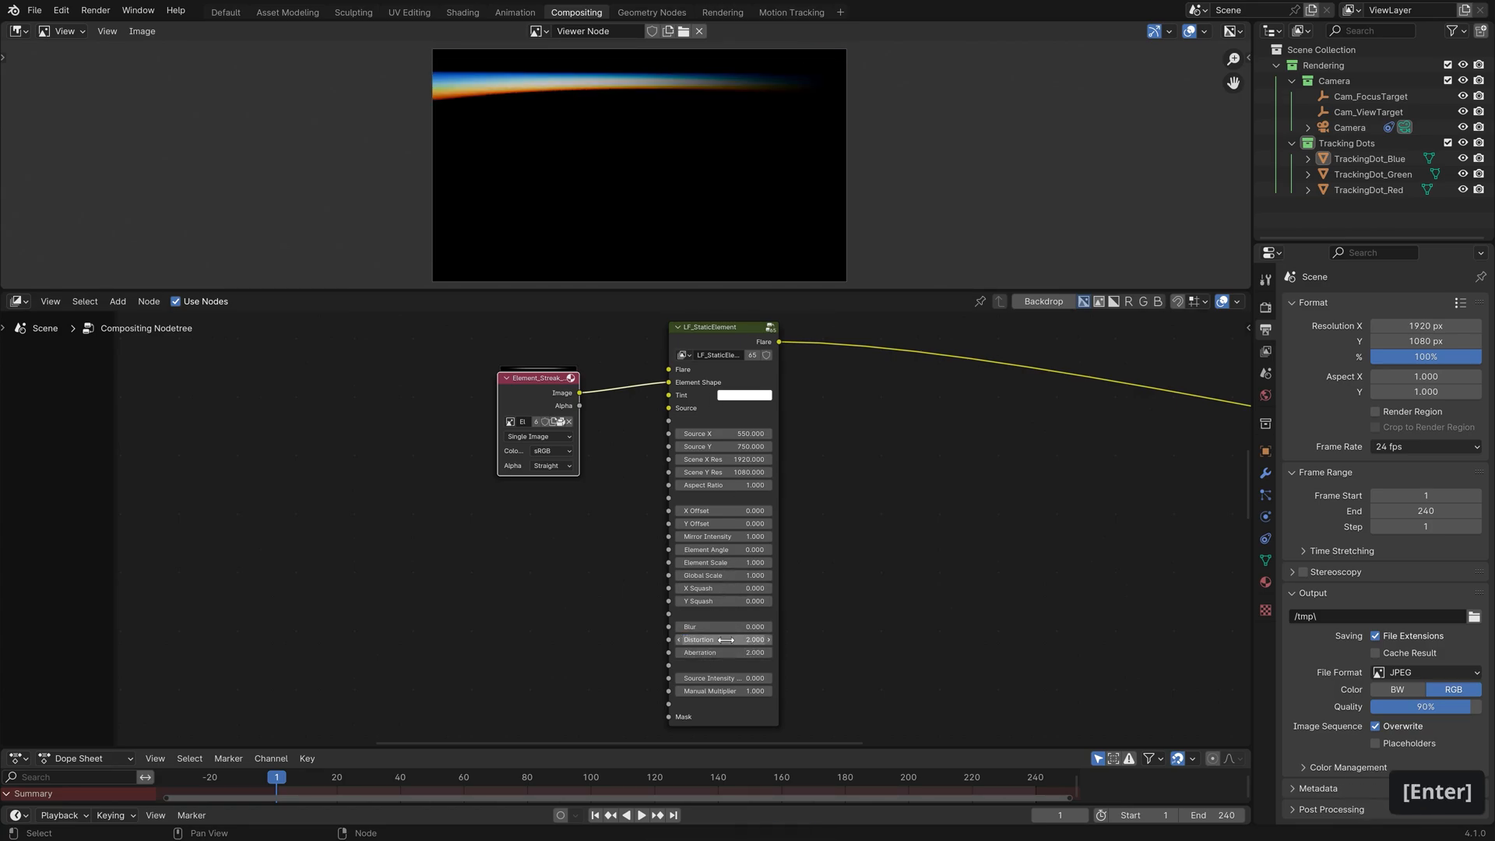
Reset the LF_StaticElement node's Aberration and Distortion to 0
{"action": "double_click", "coordinate": [721, 653]}
{"action": "type", "text": "0"}
{"action": "key", "text": "Return"}
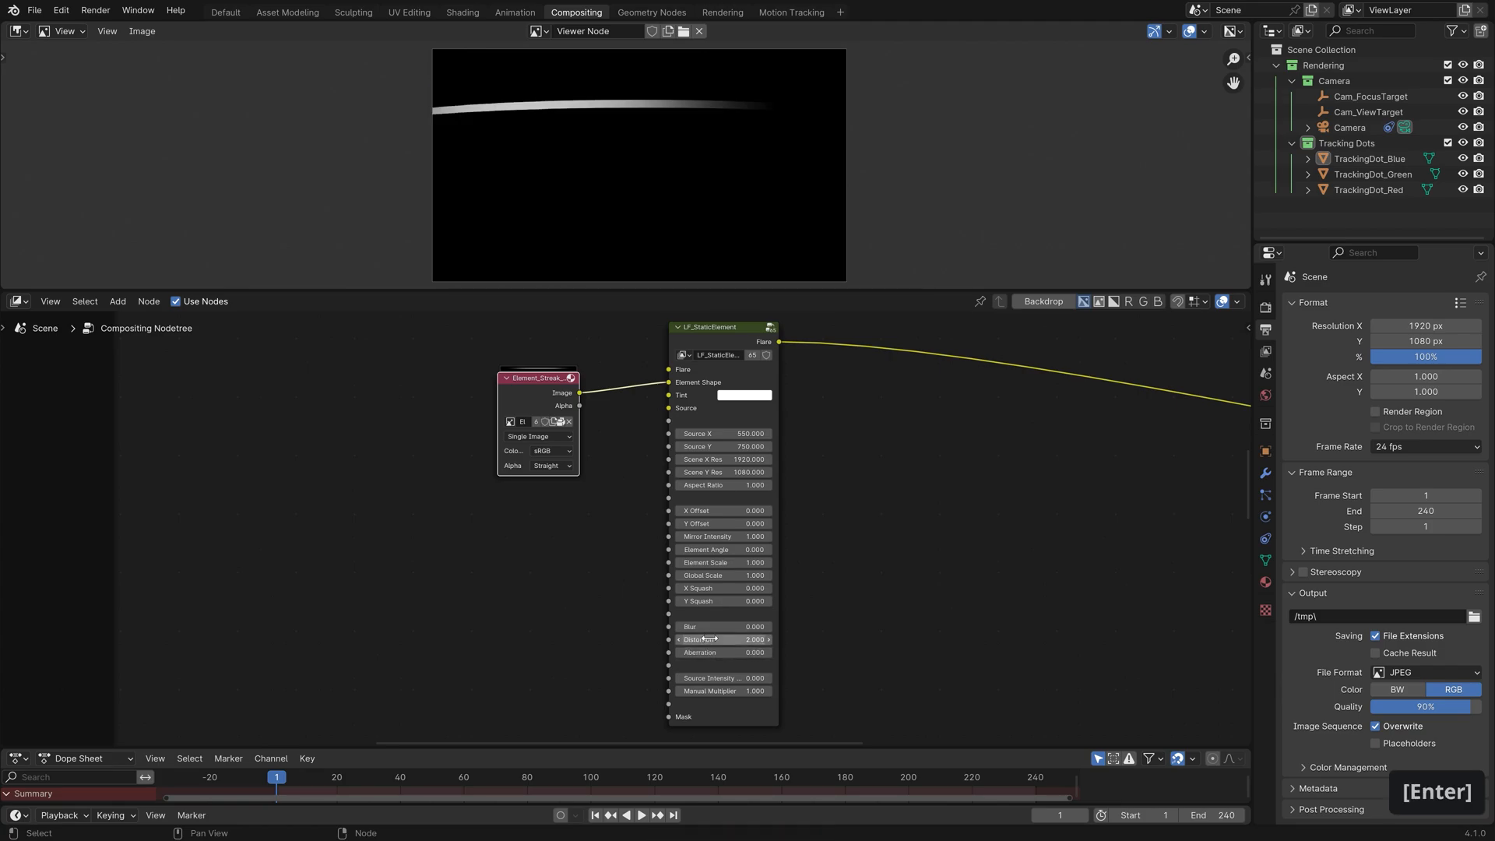
{"action": "double_click", "coordinate": [711, 640]}
{"action": "type", "text": "0"}
{"action": "key", "text": "Return"}
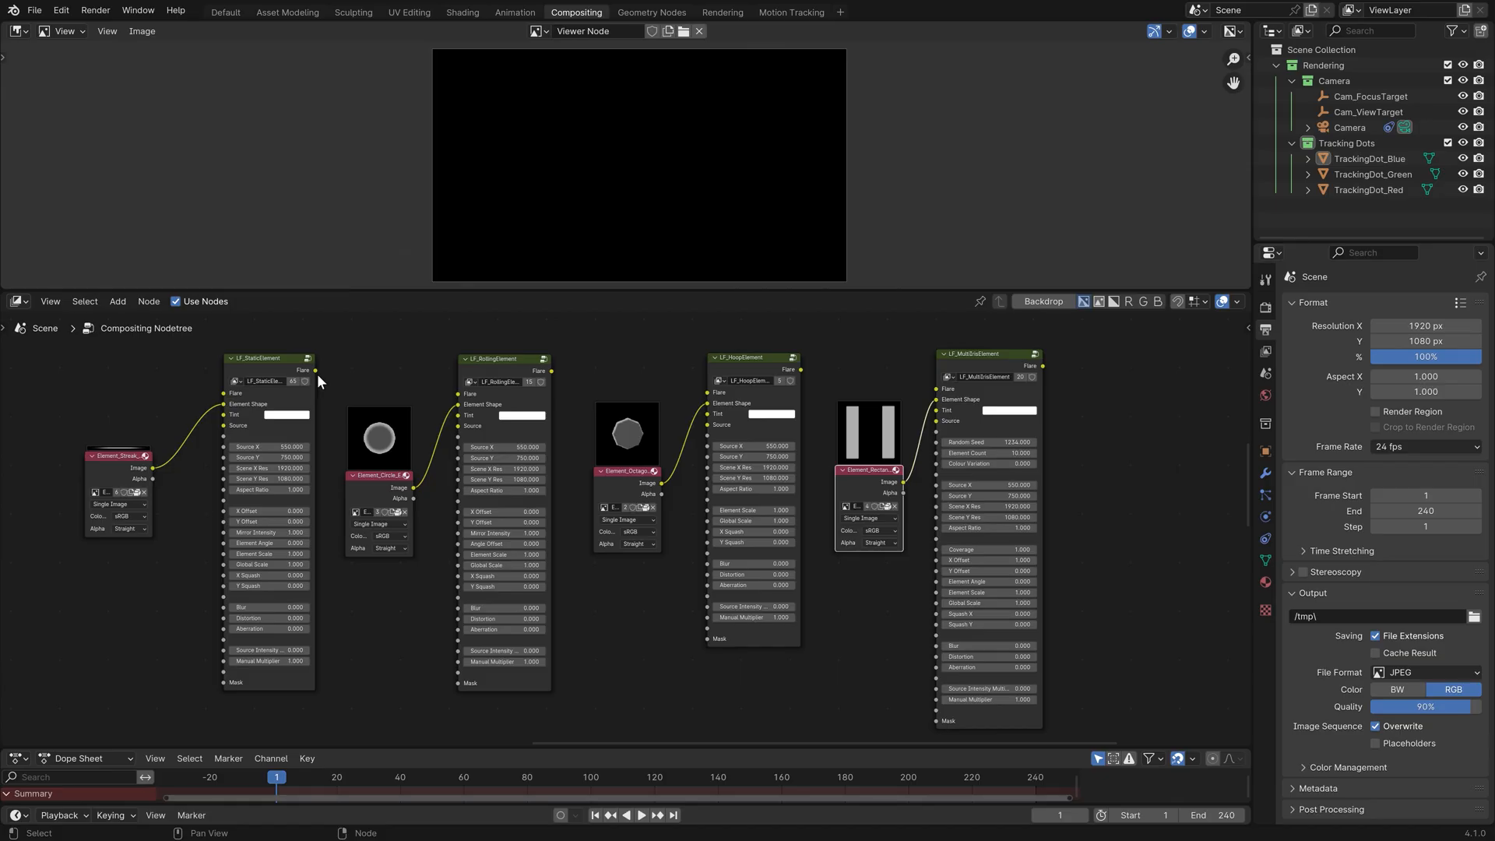
Chain the Flare sockets from LF_StaticElement through LF_RidingElement and LF_HoopElement to LF_MultiIrisElement, and preview the last module in the viewer
{"action": "left_click_drag", "start_coordinate": [315, 370], "coordinate": [458, 394]}
{"action": "left_click_drag", "start_coordinate": [552, 372], "coordinate": [707, 392]}
{"action": "left_click_drag", "start_coordinate": [801, 370], "coordinate": [936, 389]}
{"action": "left_click", "coordinate": [973, 363], "text": "ctrl+shift"}
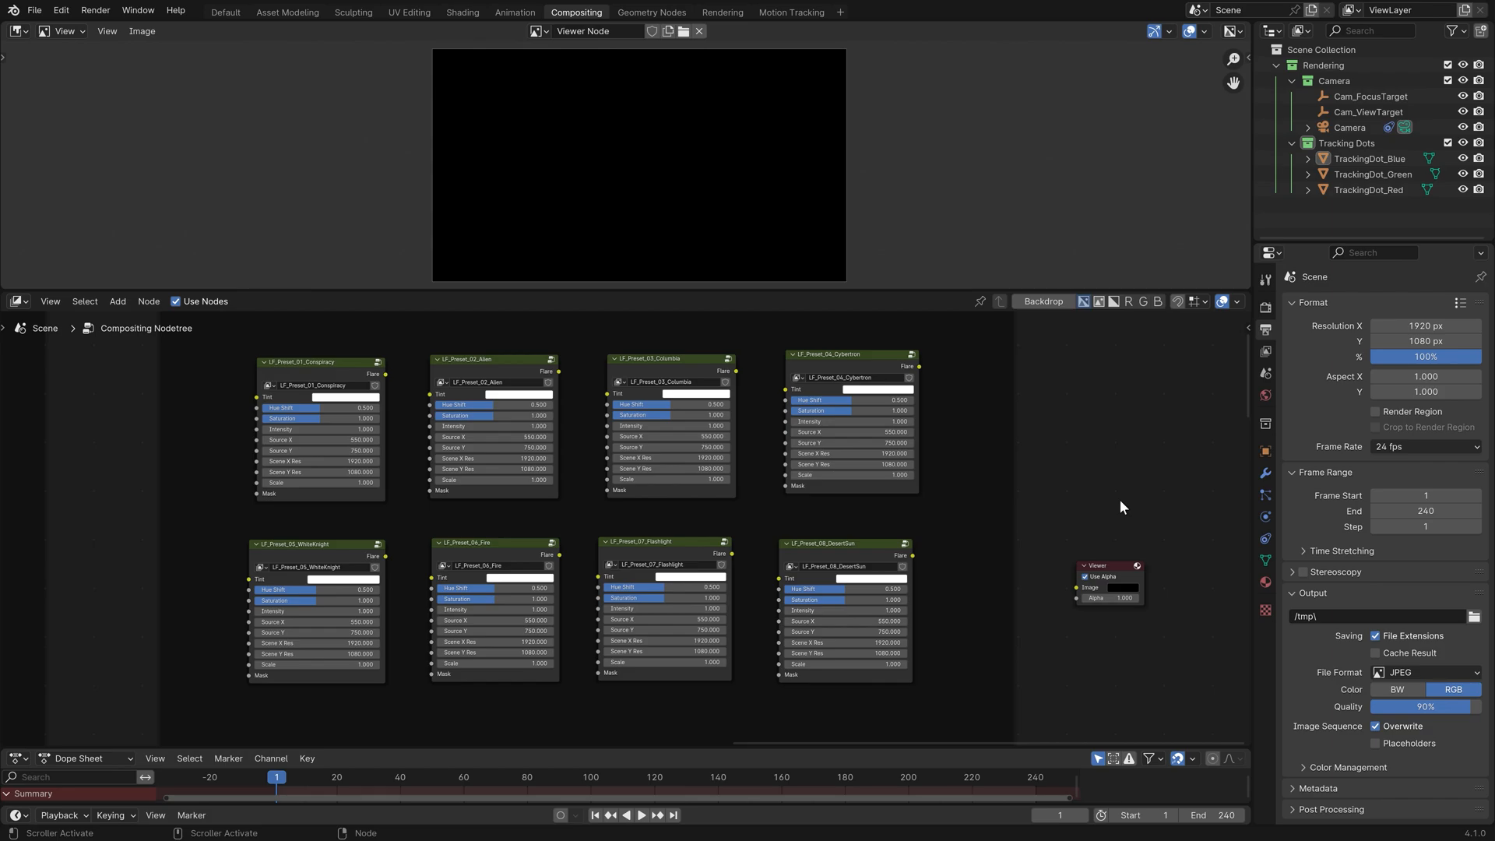
Preview the LF_Preset_01_Conspiracy node in the viewer, try Hue Shift 0.67, and reset it to 0.5
{"action": "left_click", "coordinate": [319, 366], "text": "ctrl+shift"}
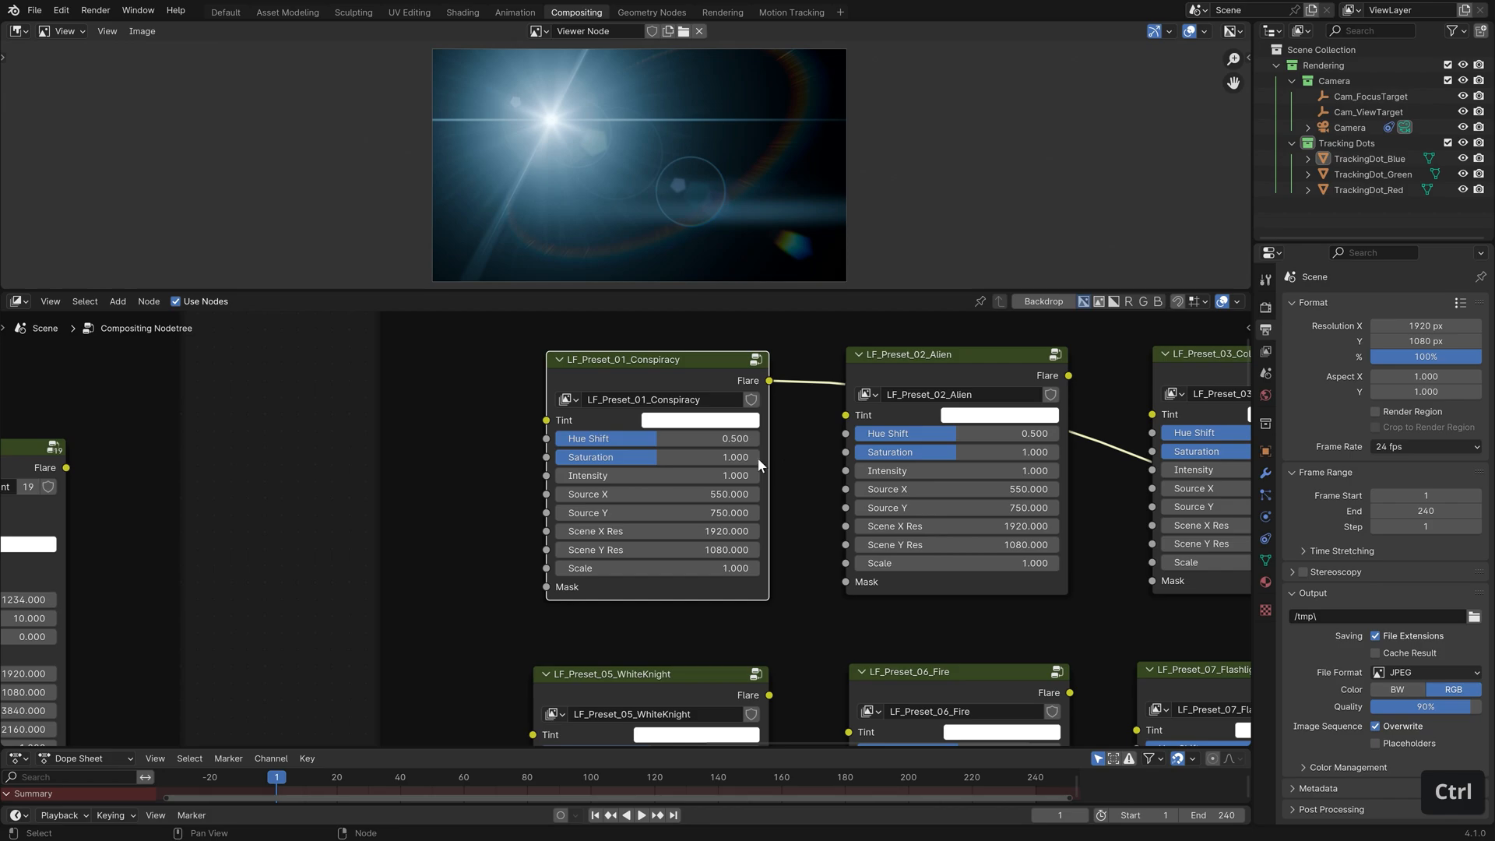
{"action": "left_click_drag", "start_coordinate": [752, 438], "coordinate": [692, 438]}
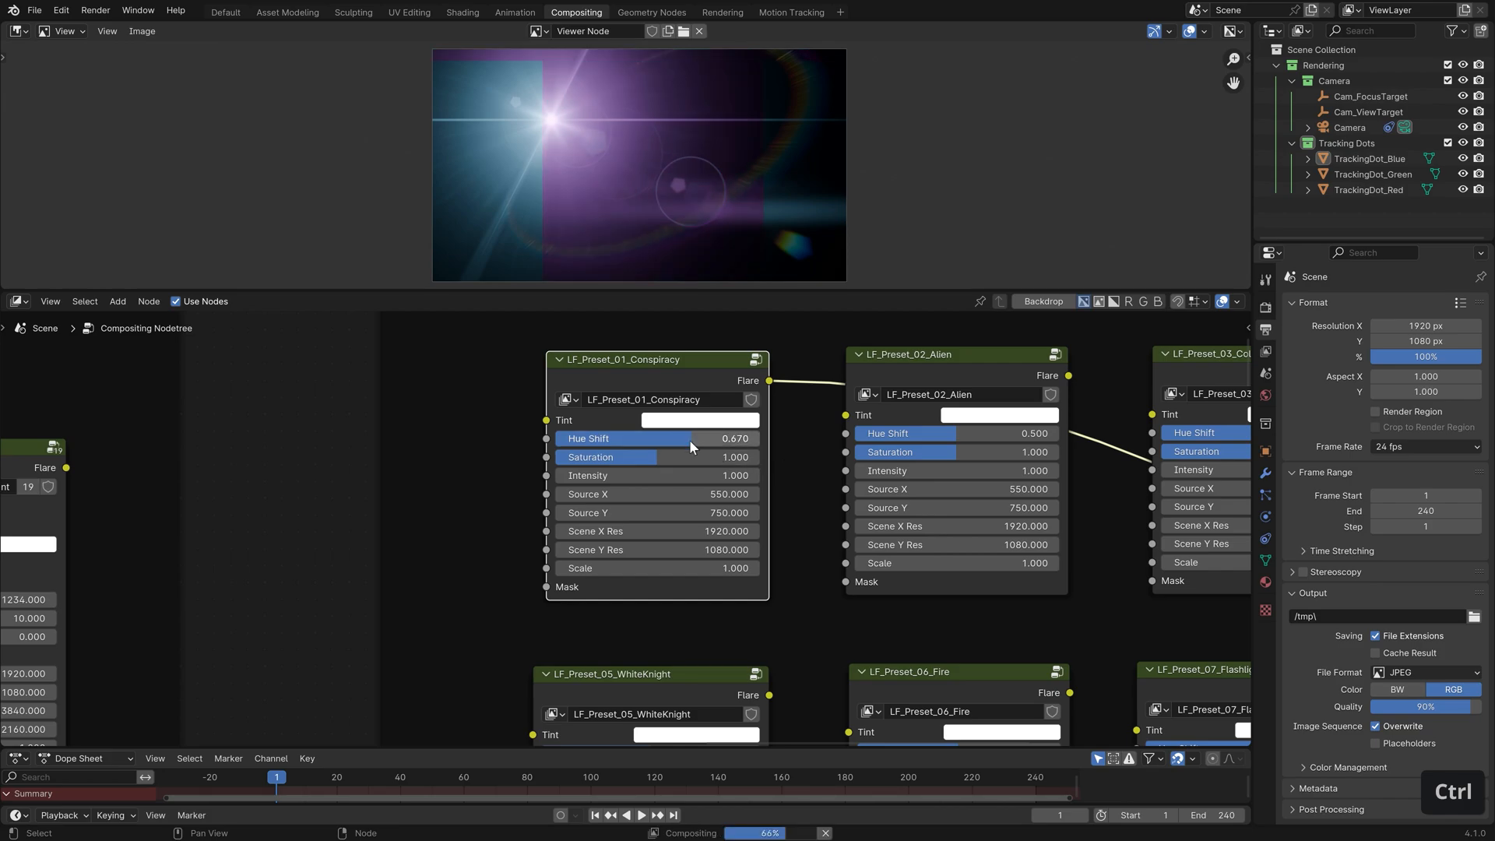
{"action": "double_click", "coordinate": [692, 444]}
{"action": "type", "text": ".5"}
{"action": "key", "text": "Return"}
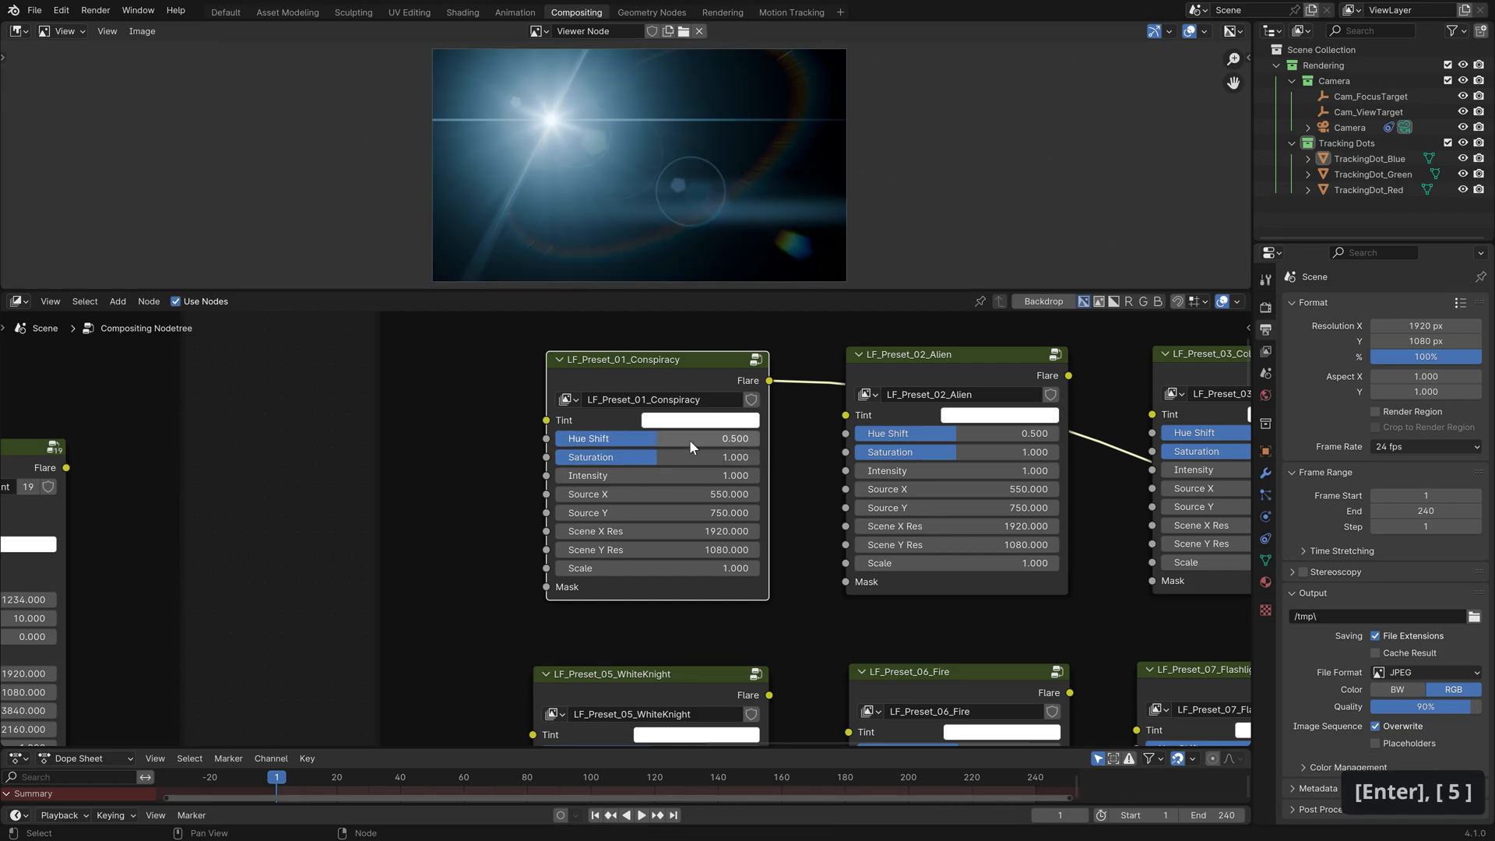
Try an orange Tint on the LF_Preset_01_Conspiracy node, and undo the colour change
{"action": "left_click", "coordinate": [691, 422]}
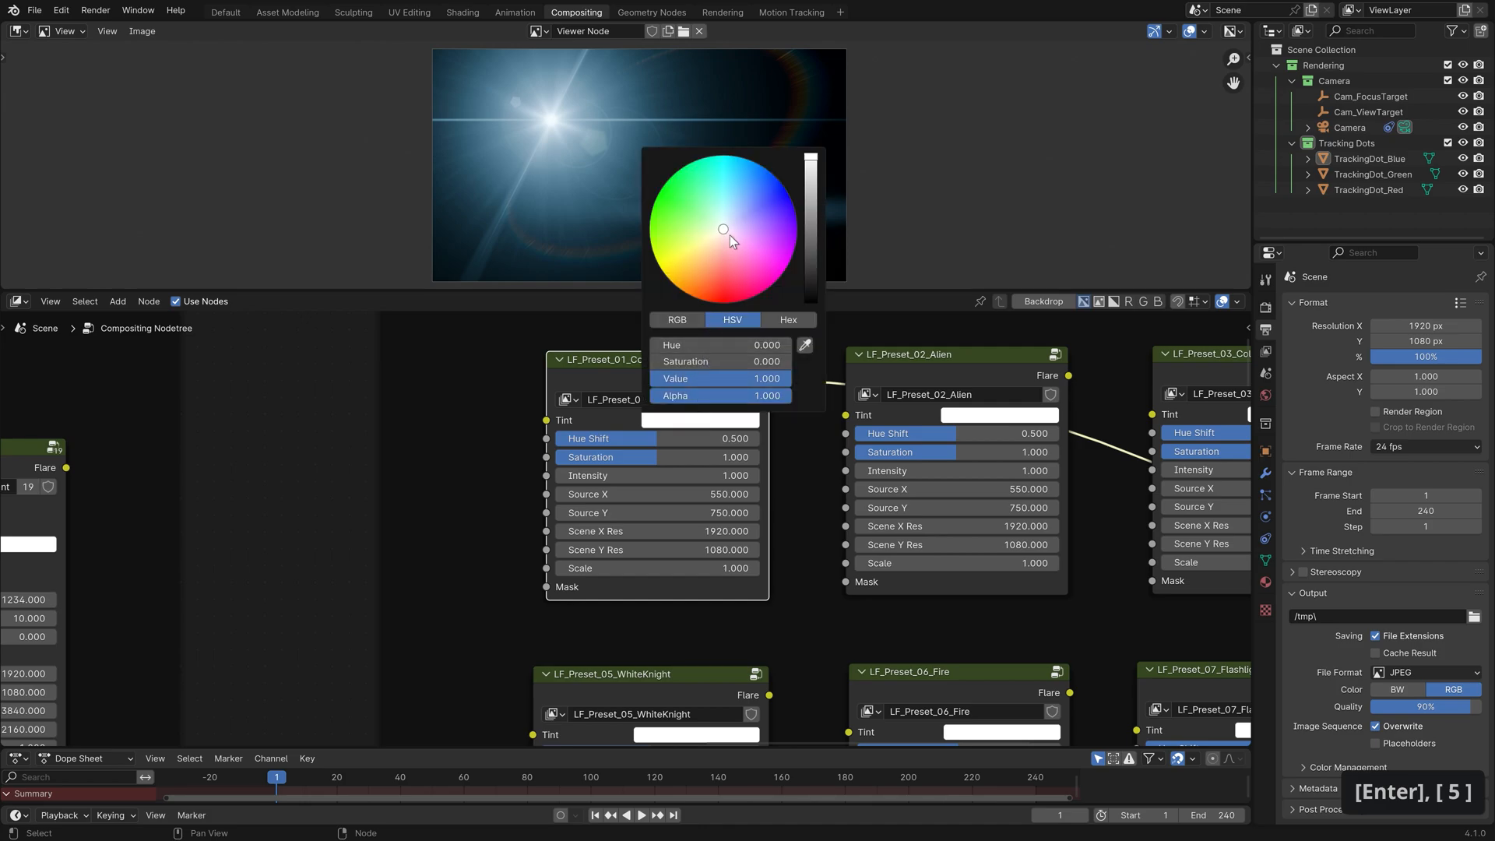
{"action": "left_click_drag", "start_coordinate": [725, 235], "coordinate": [708, 282]}
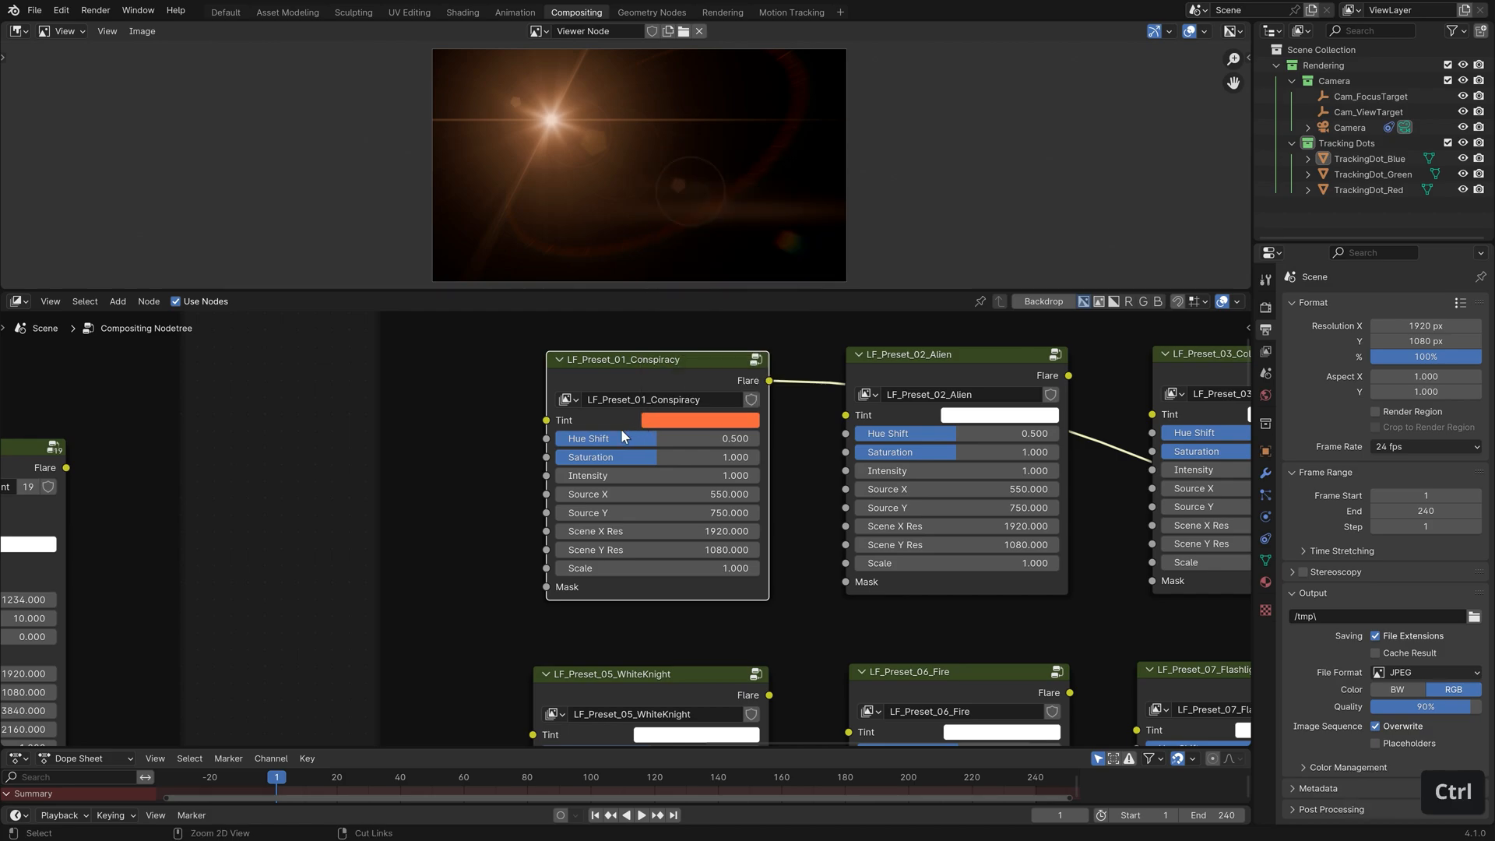
{"action": "key", "text": "ctrl+z"}
Try a reduced Saturation and a Saturation of 2 on the Conspiracy preset, and reset it to 1
{"action": "key", "text": "Return"}
{"action": "type", "text": ".25"}
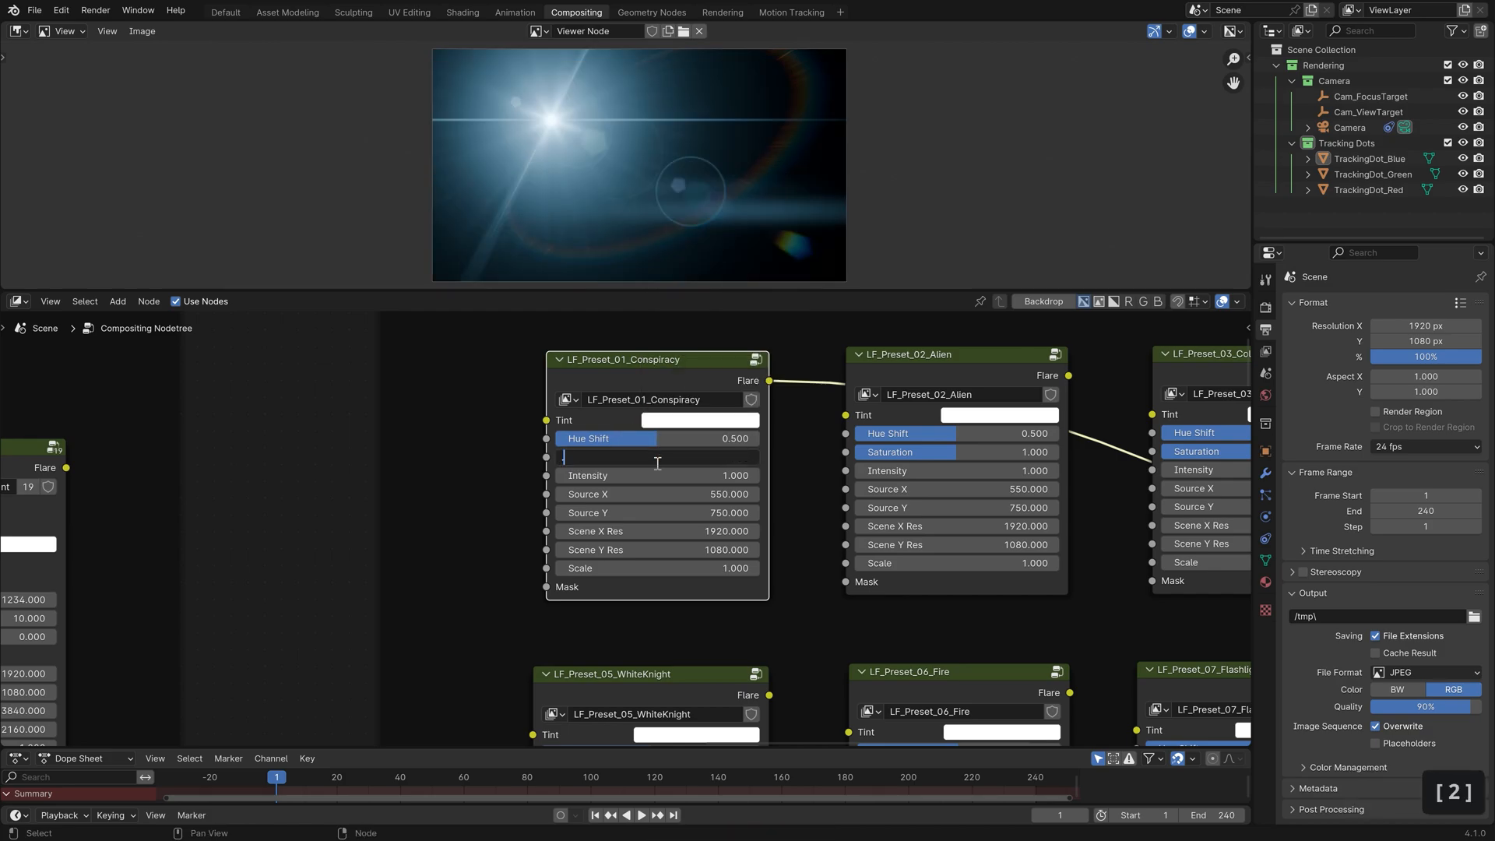
{"action": "key", "text": "Return"}
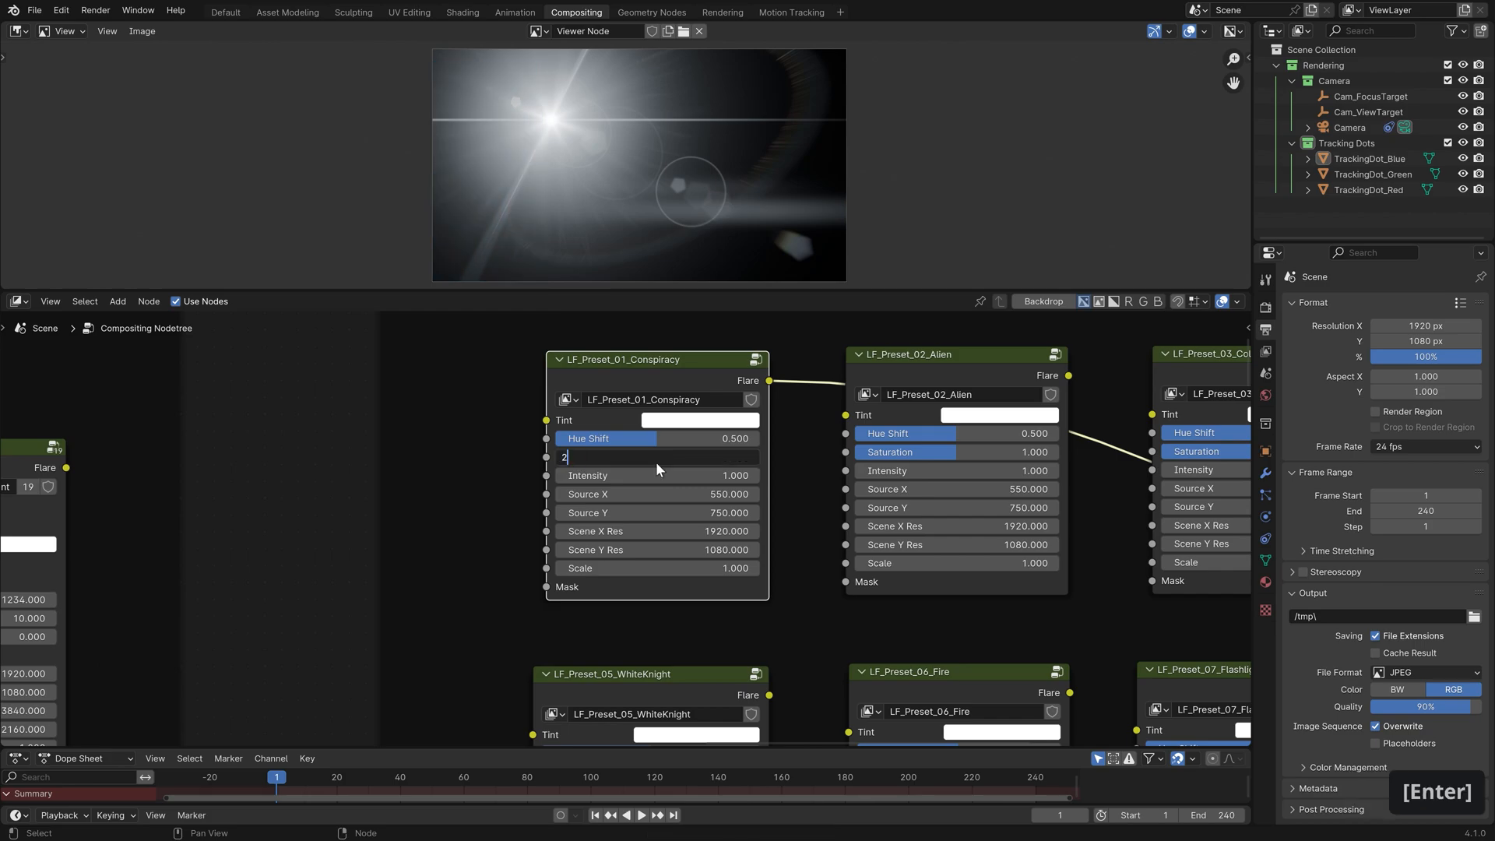
{"action": "key", "text": "BackSpace"}
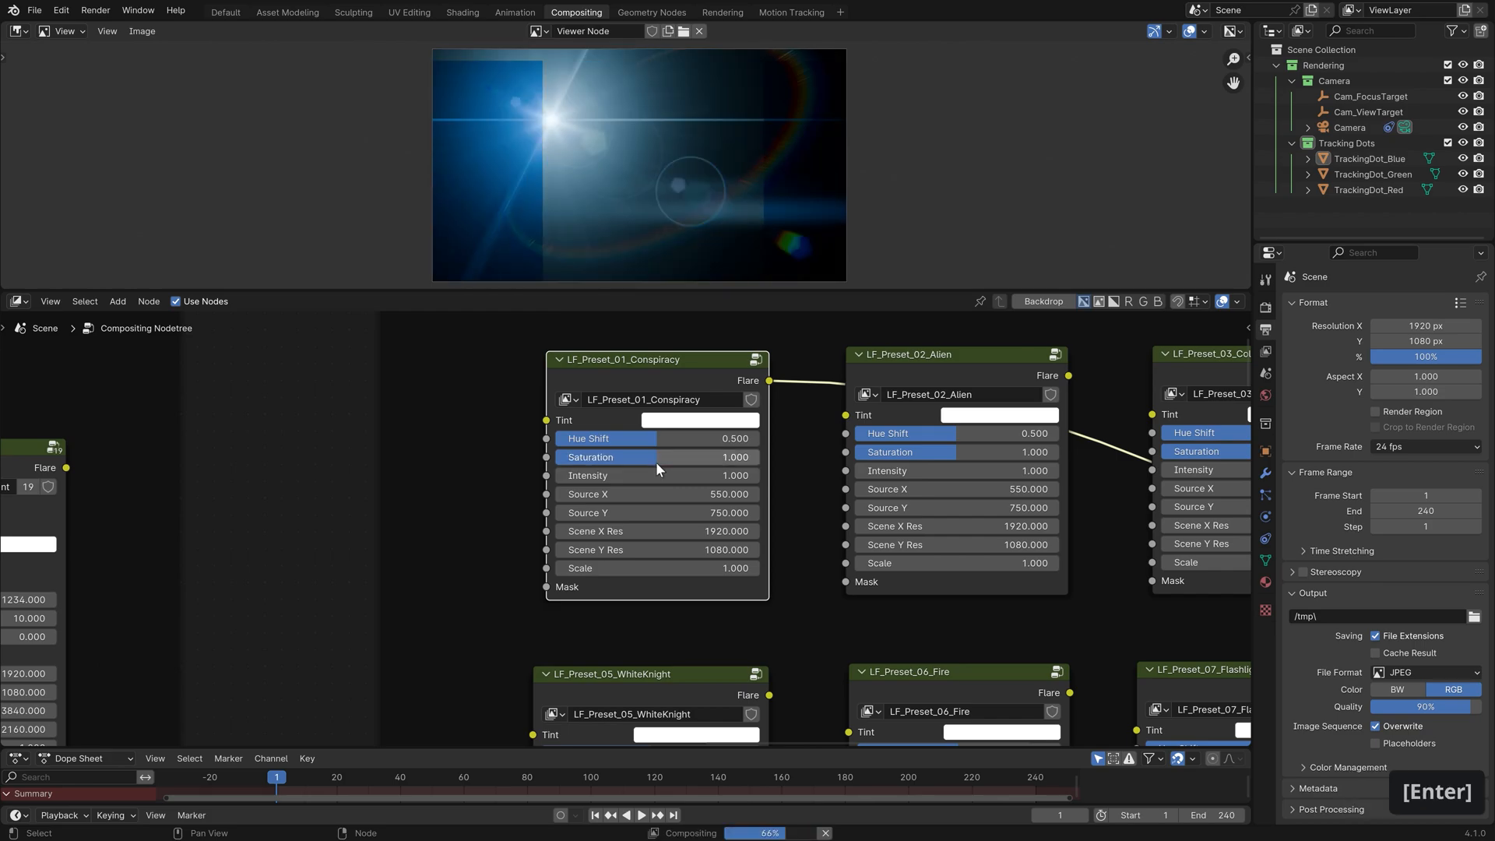
Try Intensity values of 10 and 0.25 on the Conspiracy preset, and reset Intensity to 1
{"action": "key", "text": "Return"}
{"action": "type", "text": "10"}
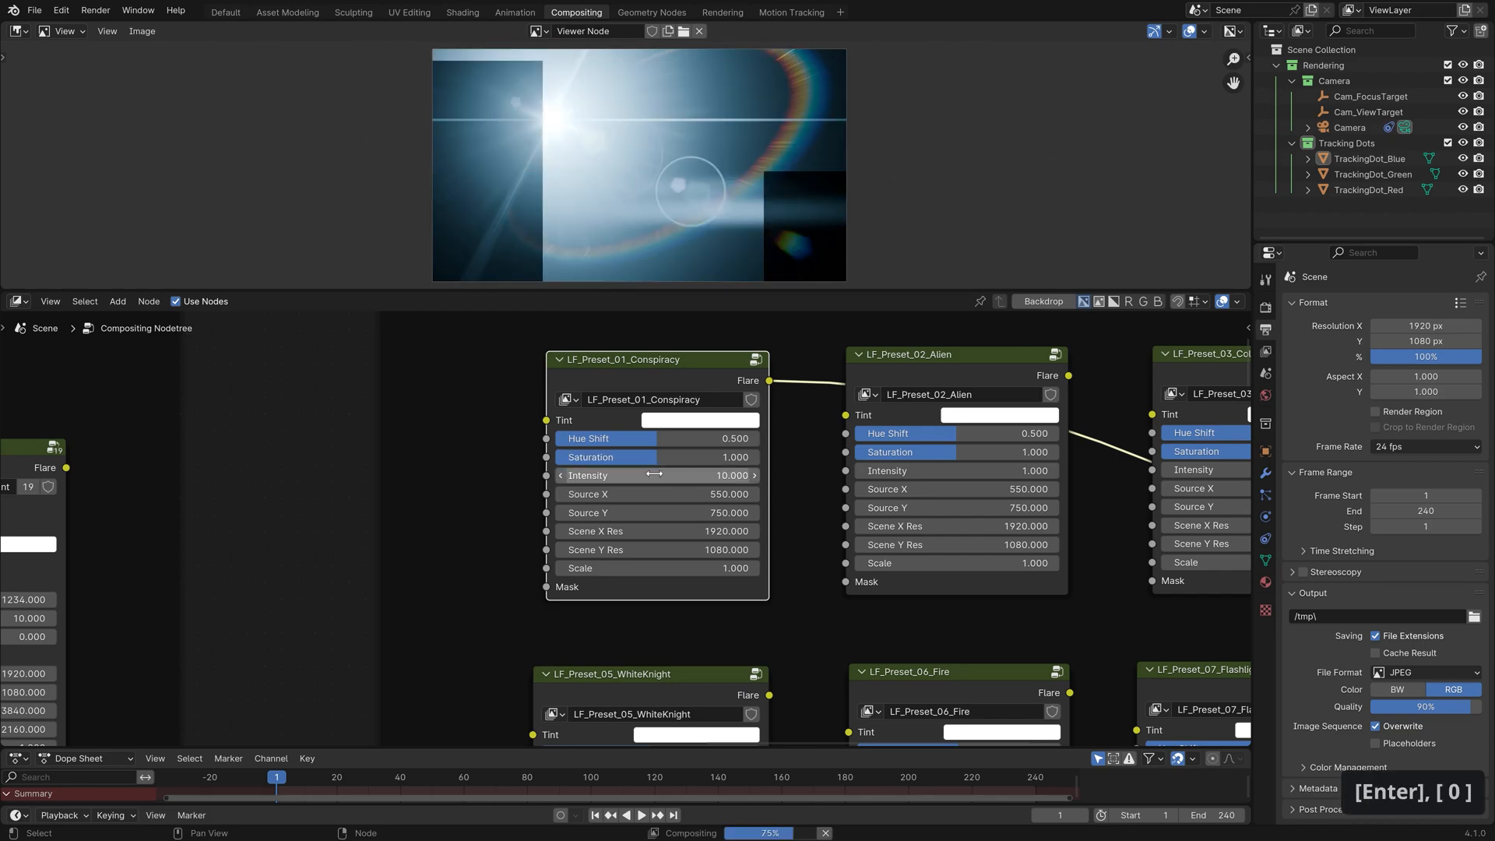
{"action": "left_click", "coordinate": [654, 474]}
{"action": "type", "text": "0.25"}
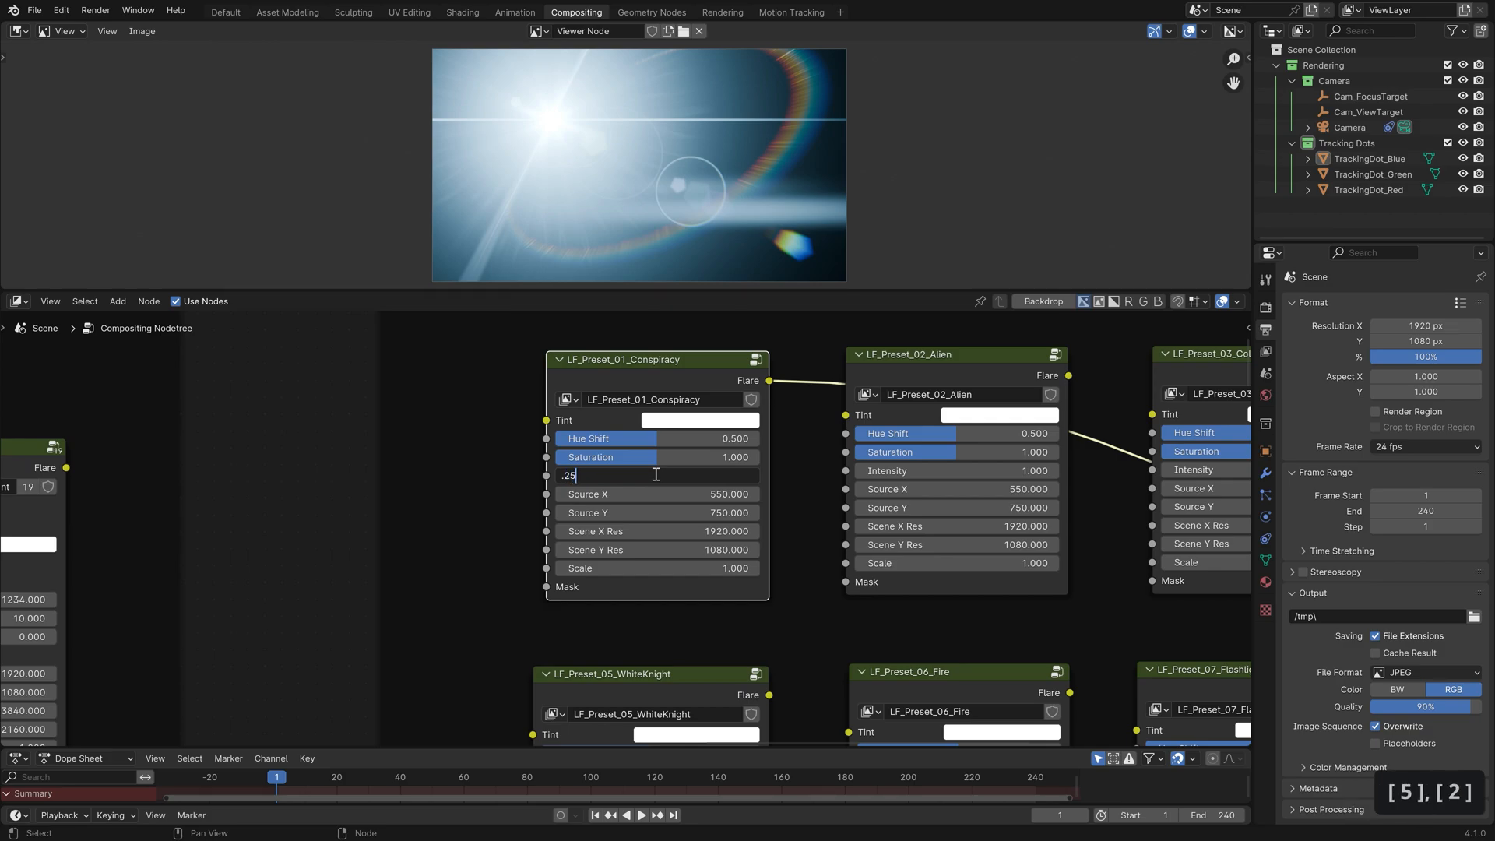
{"action": "key", "text": "Return"}
{"action": "left_click", "coordinate": [654, 474]}
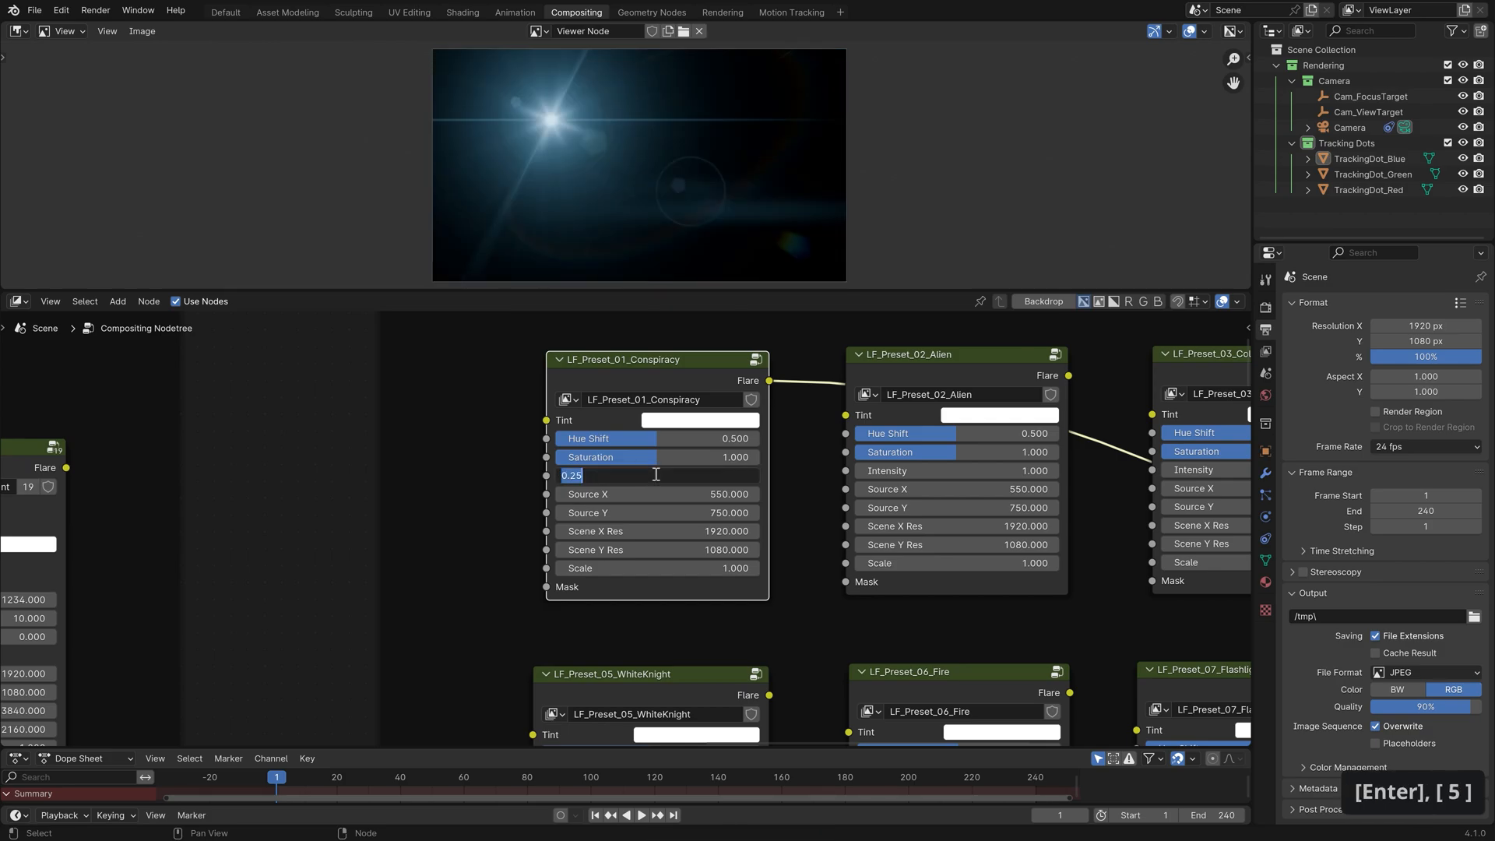
{"action": "type", "text": "1"}
{"action": "key", "text": "Return"}
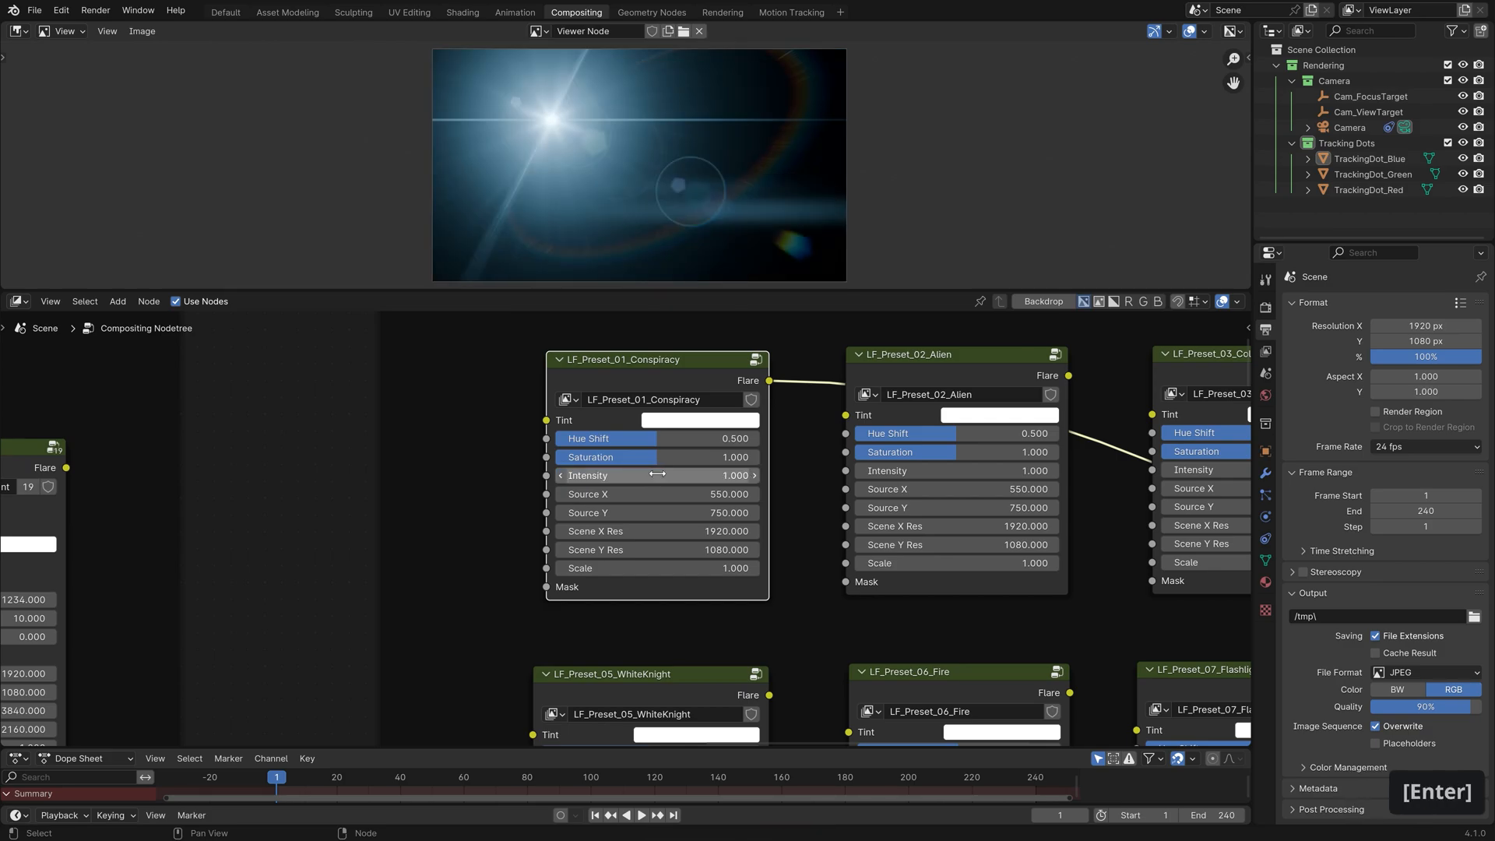
Try Scale values of 2 and 0.25 on the Conspiracy preset, and reset Scale to 1
{"action": "left_click", "coordinate": [675, 568]}
{"action": "type", "text": "2"}
{"action": "key", "text": "Return"}
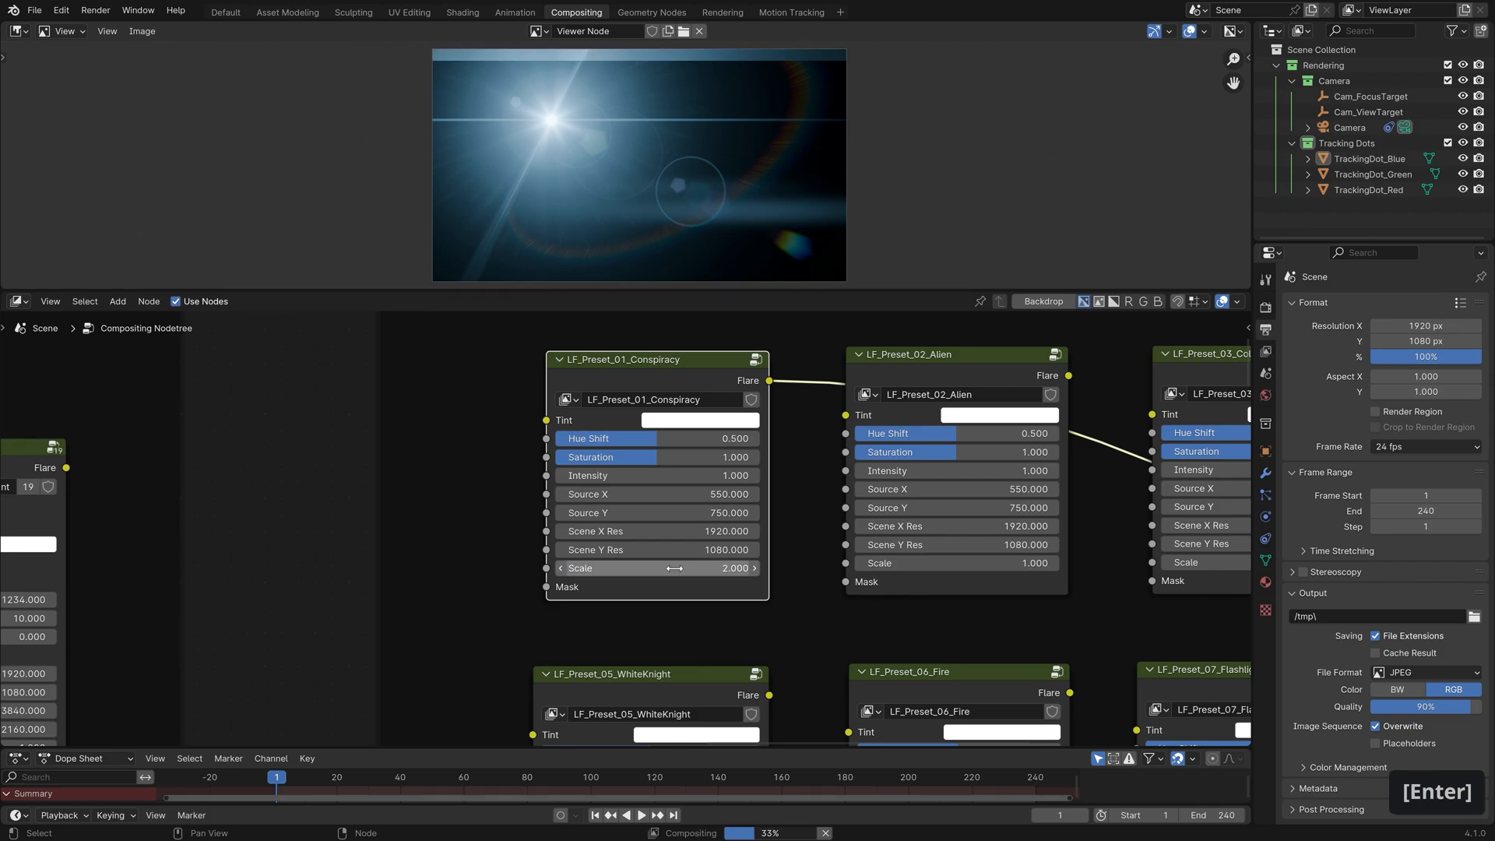
{"action": "left_click", "coordinate": [675, 568]}
{"action": "type", "text": "0.25"}
{"action": "key", "text": "Return"}
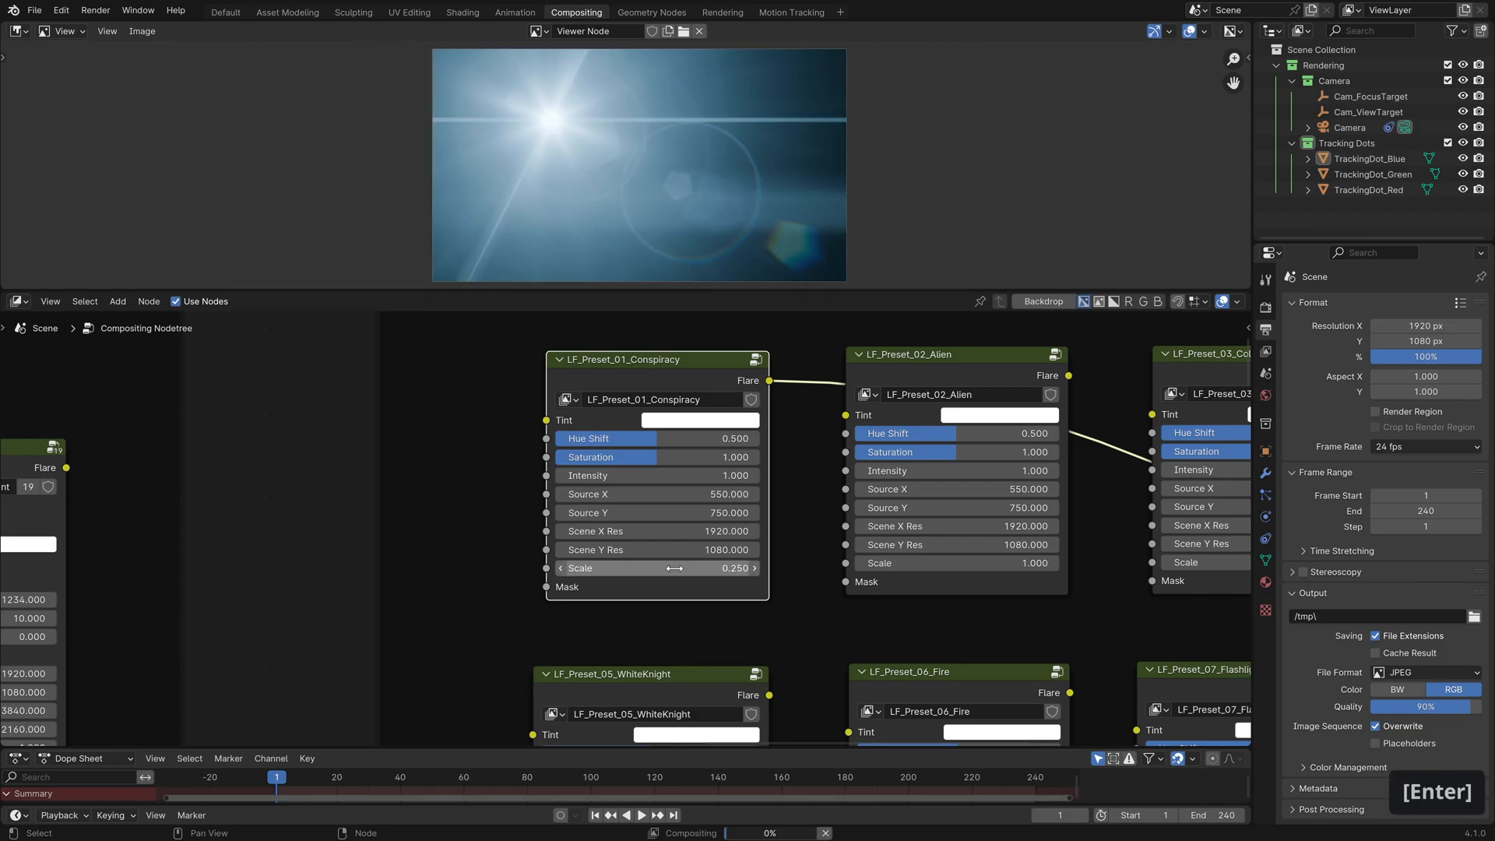
{"action": "left_click", "coordinate": [674, 568]}
{"action": "type", "text": "1"}
{"action": "key", "text": "Return"}
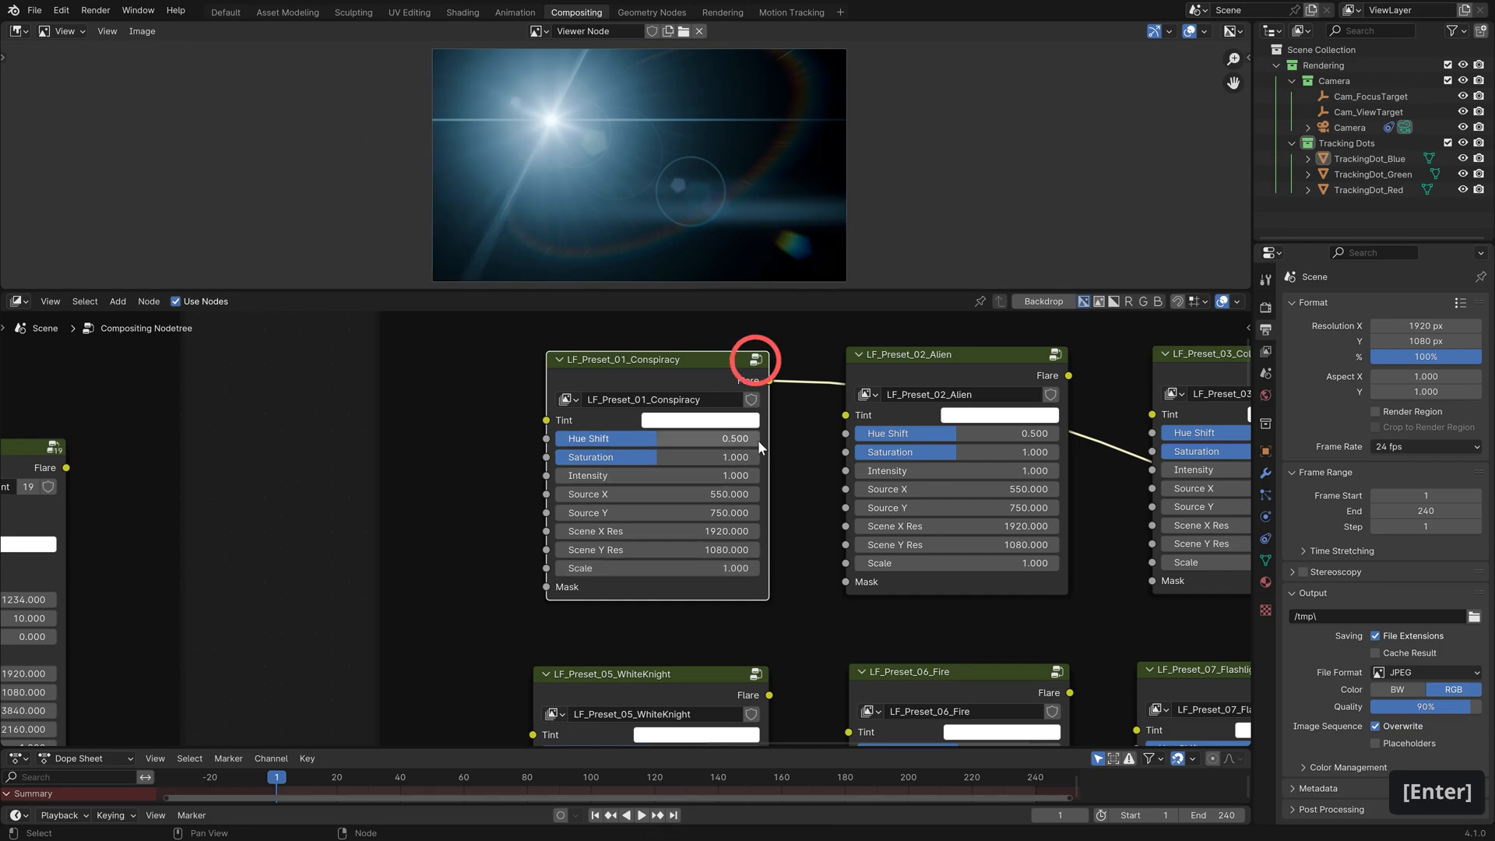
Enter the LF_Preset_01_Conspiracy node group, examine its chain of element modules, and return to the main compositing node tree
{"action": "left_click", "coordinate": [755, 360]}
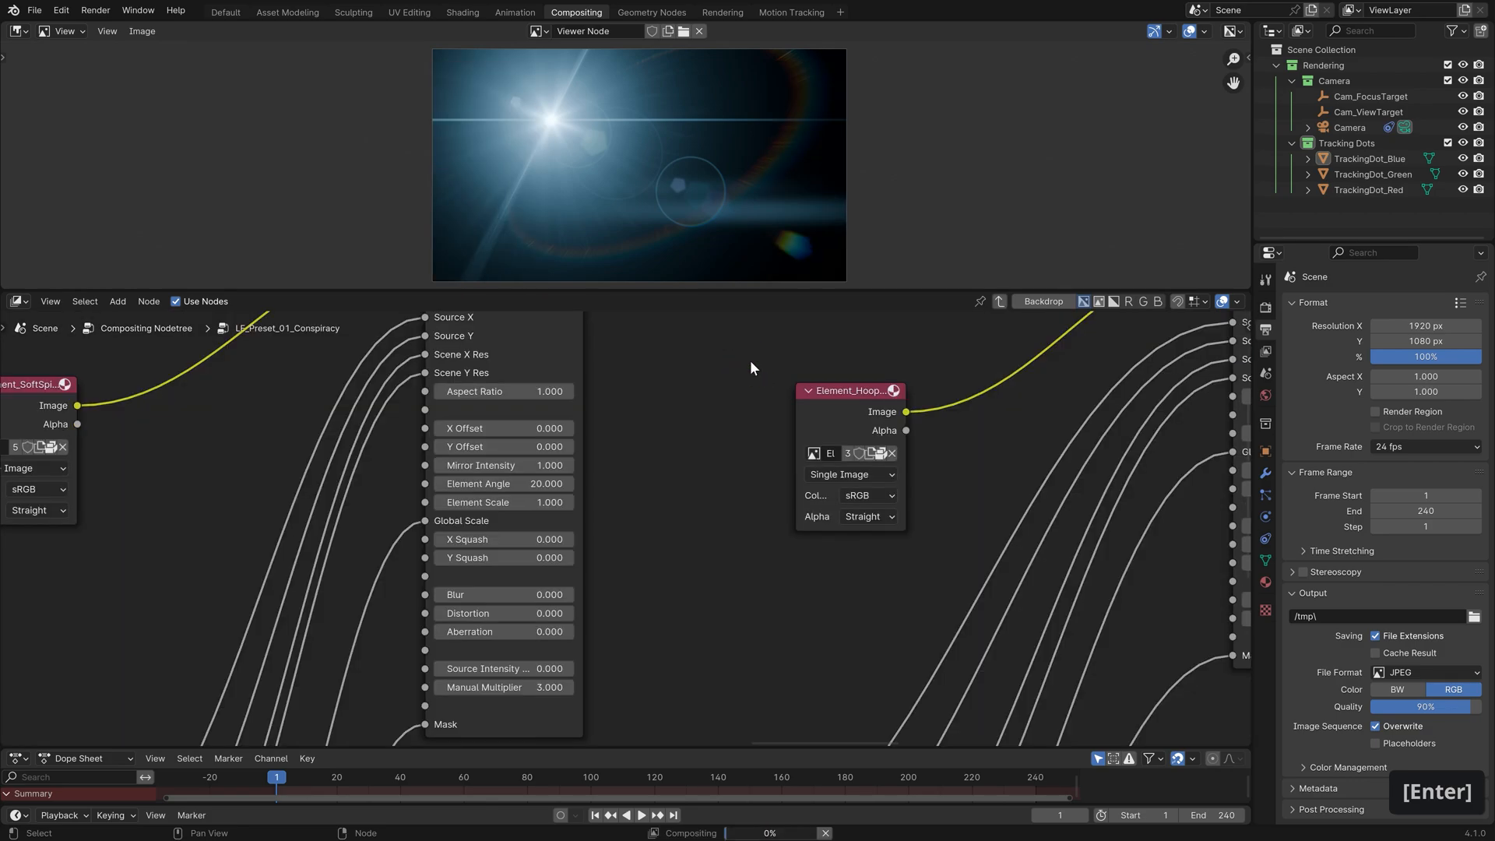
{"action": "middle_click_drag", "start_coordinate": [652, 520], "coordinate": [629, 522], "text": "ctrl"}
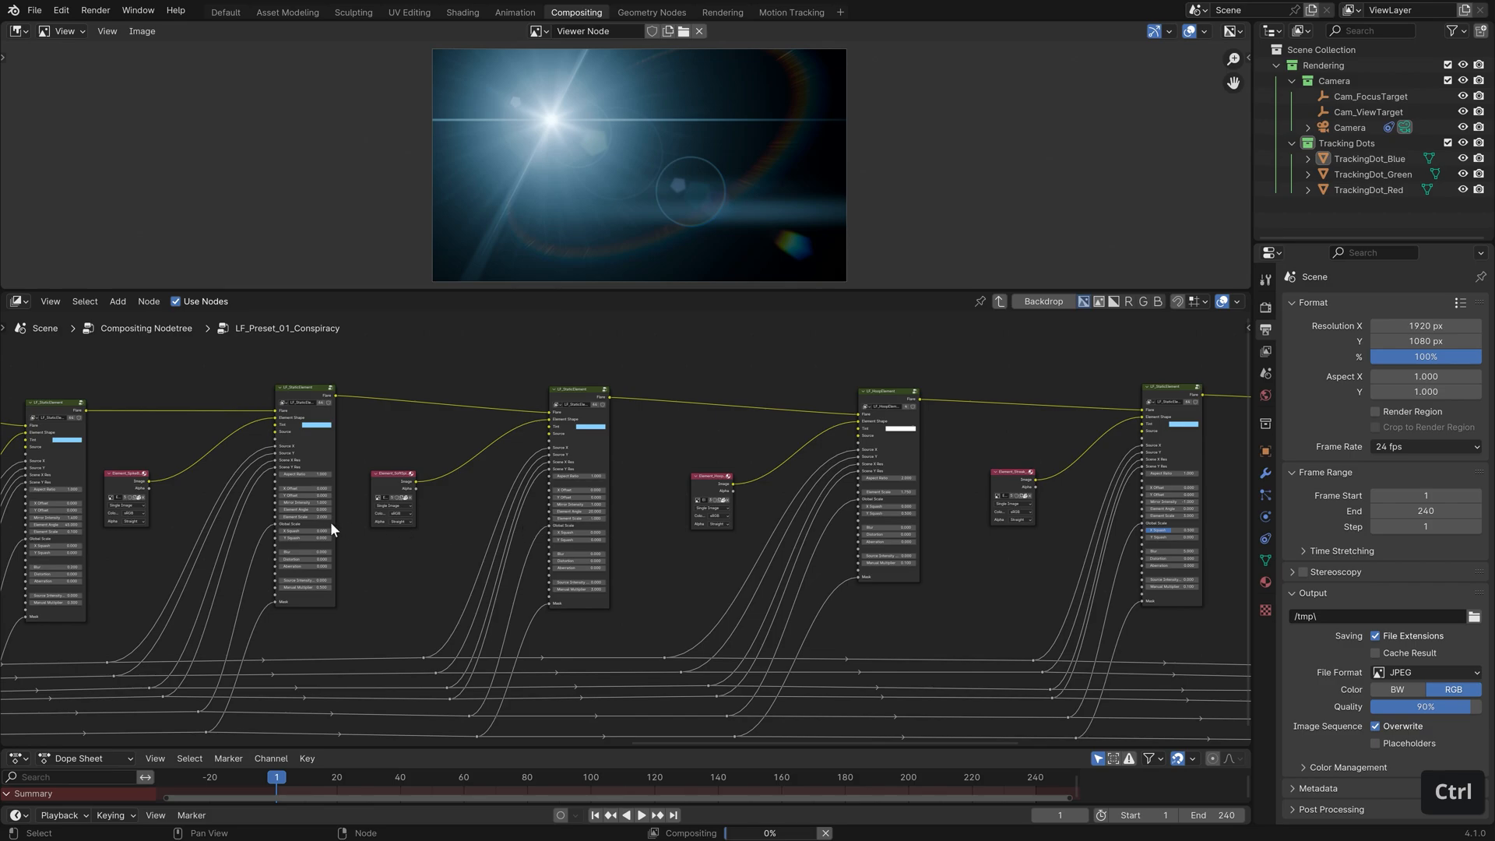
{"action": "middle_click_drag", "start_coordinate": [331, 529], "coordinate": [1190, 472]}
{"action": "key", "text": "Tab"}
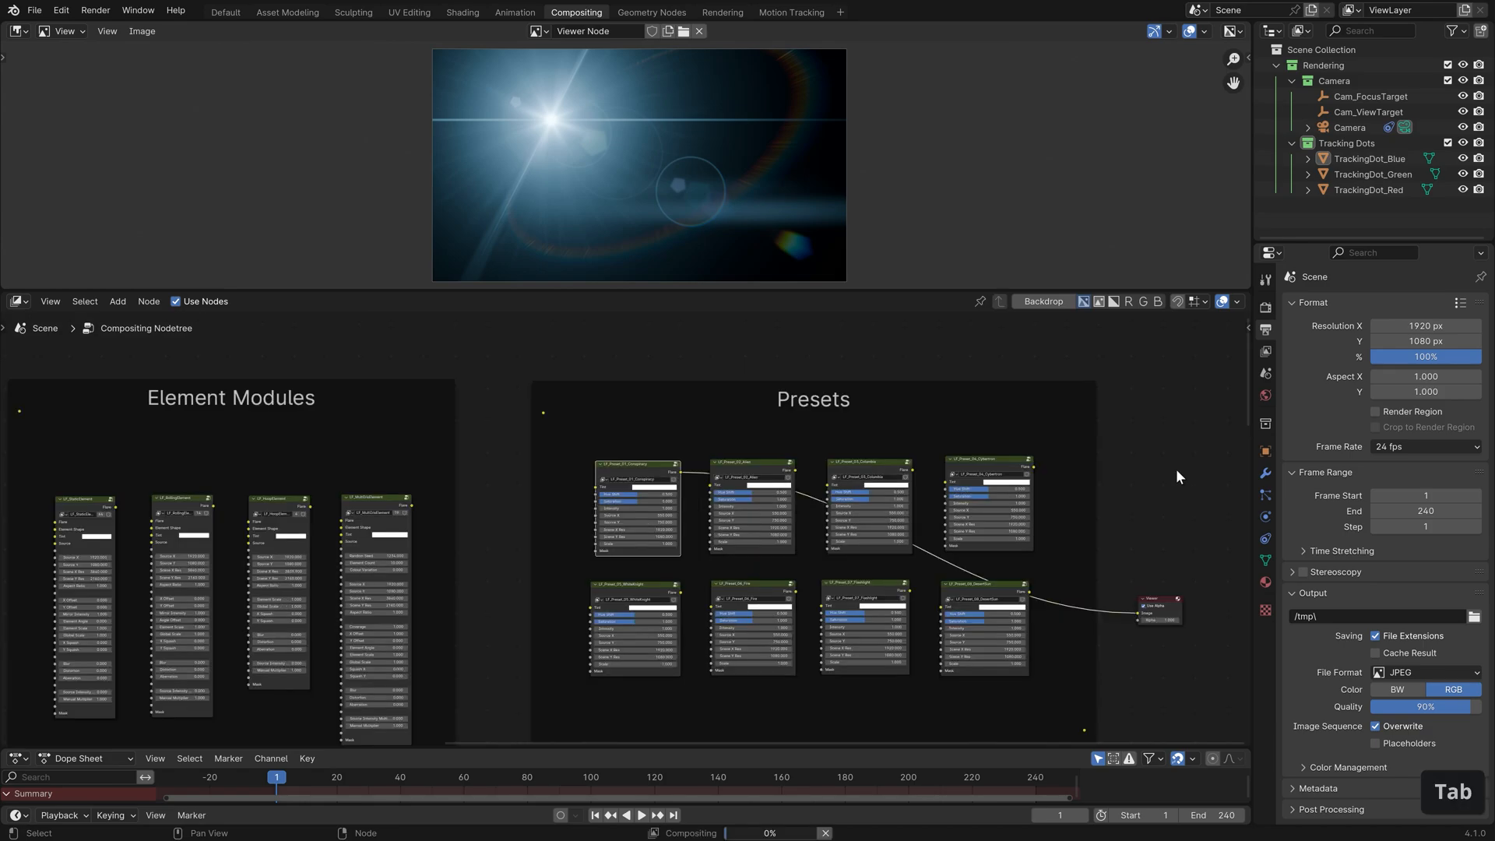
Switch to the Default workspace and view the three tracking dots up close in Rendered shading
{"action": "left_click", "coordinate": [227, 12]}
{"action": "key", "text": "z"}
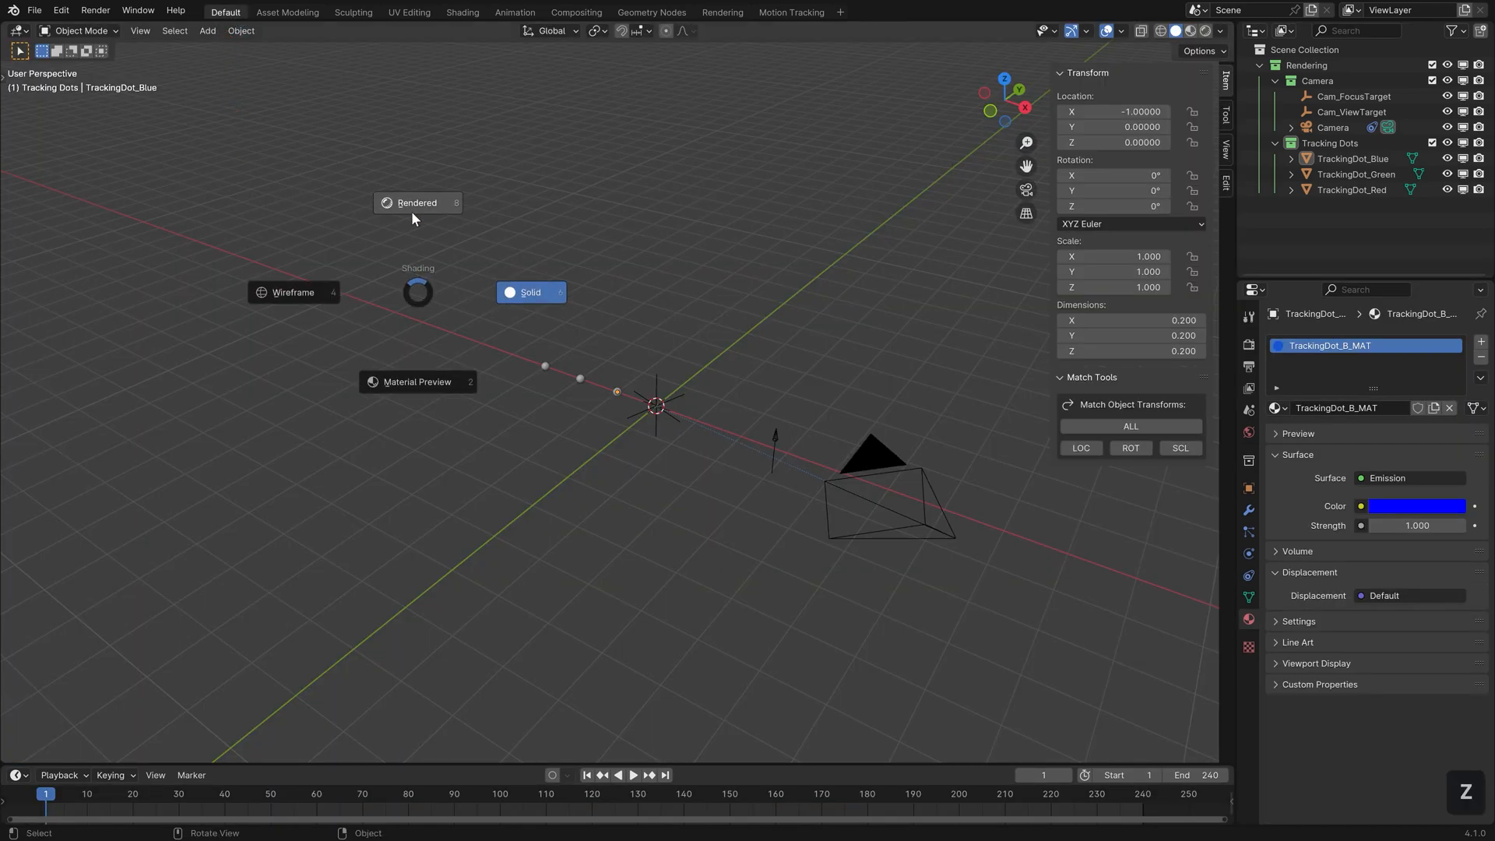
{"action": "left_click", "coordinate": [411, 212]}
{"action": "mouse_move", "coordinate": [475, 417]}
{"action": "middle_mouse_down", "text": "ctrl"}
{"action": "mouse_move", "coordinate": [488, 244]}
{"action": "mouse_move", "coordinate": [708, 332]}
{"action": "middle_mouse_up", "text": "ctrl"}
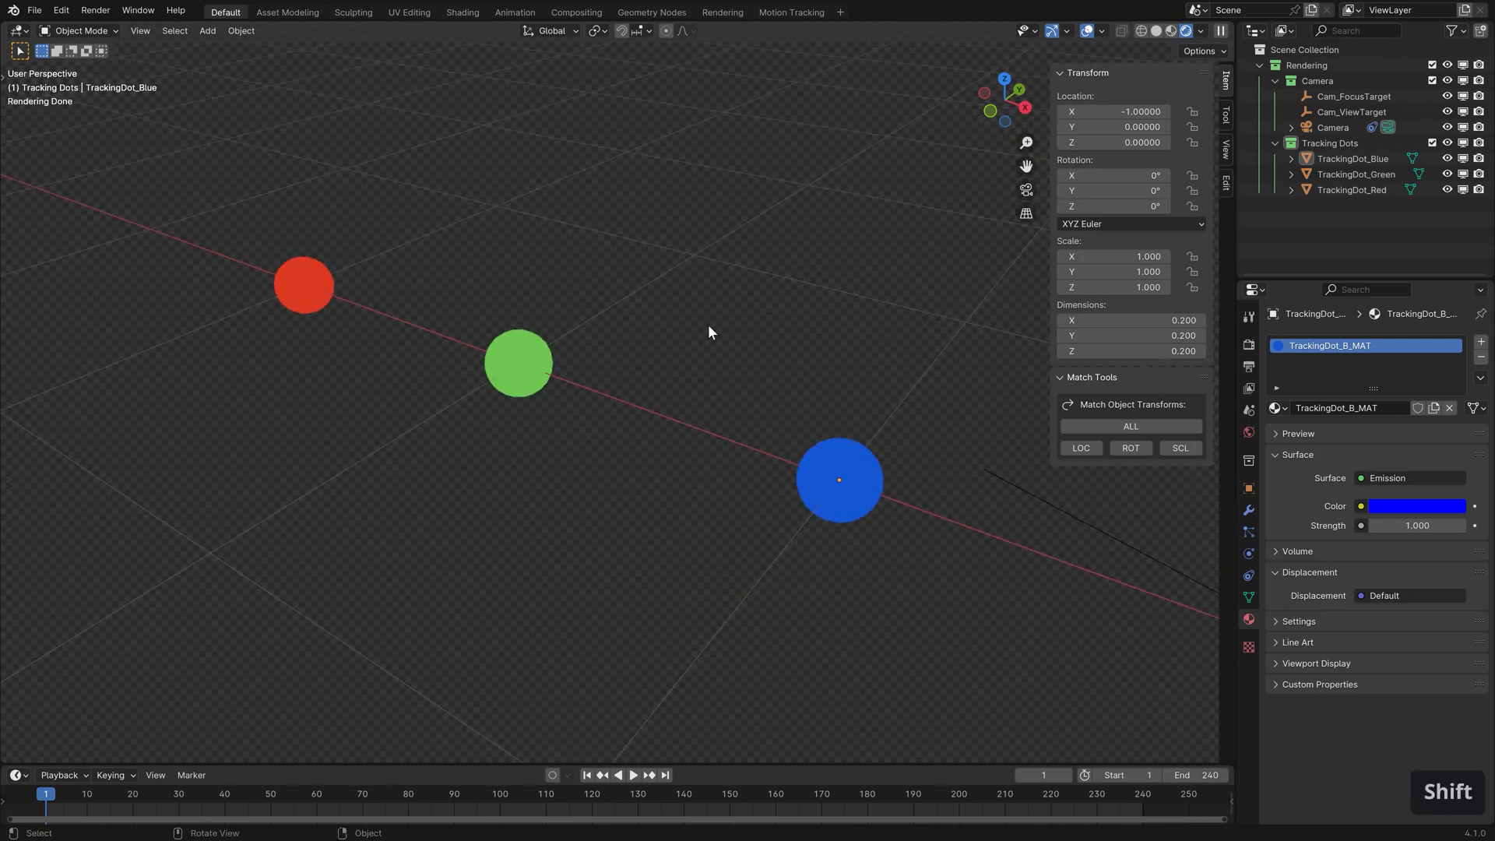
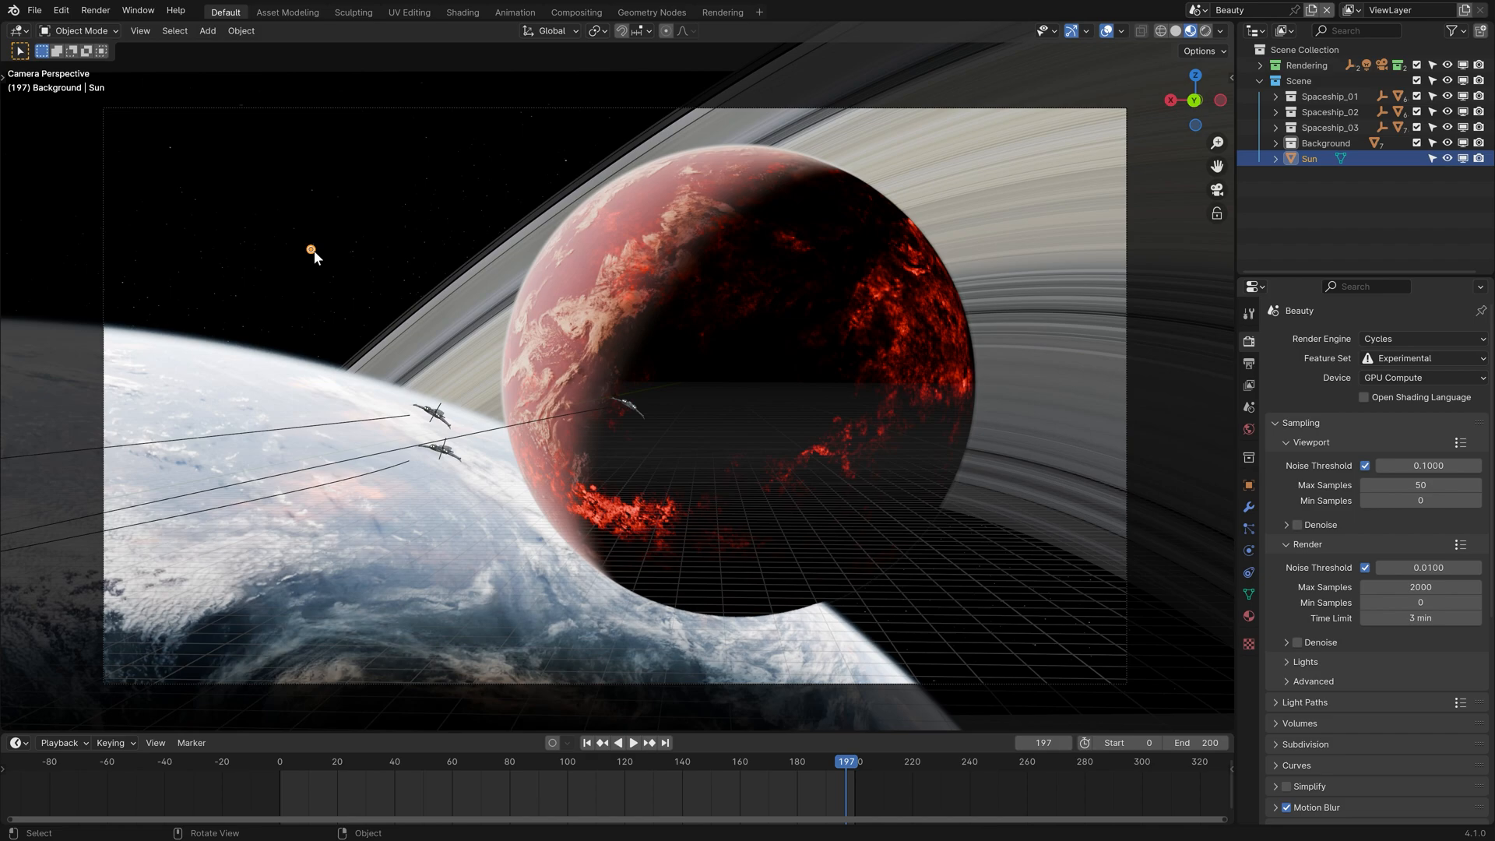
{"action": "key", "text": "a"}
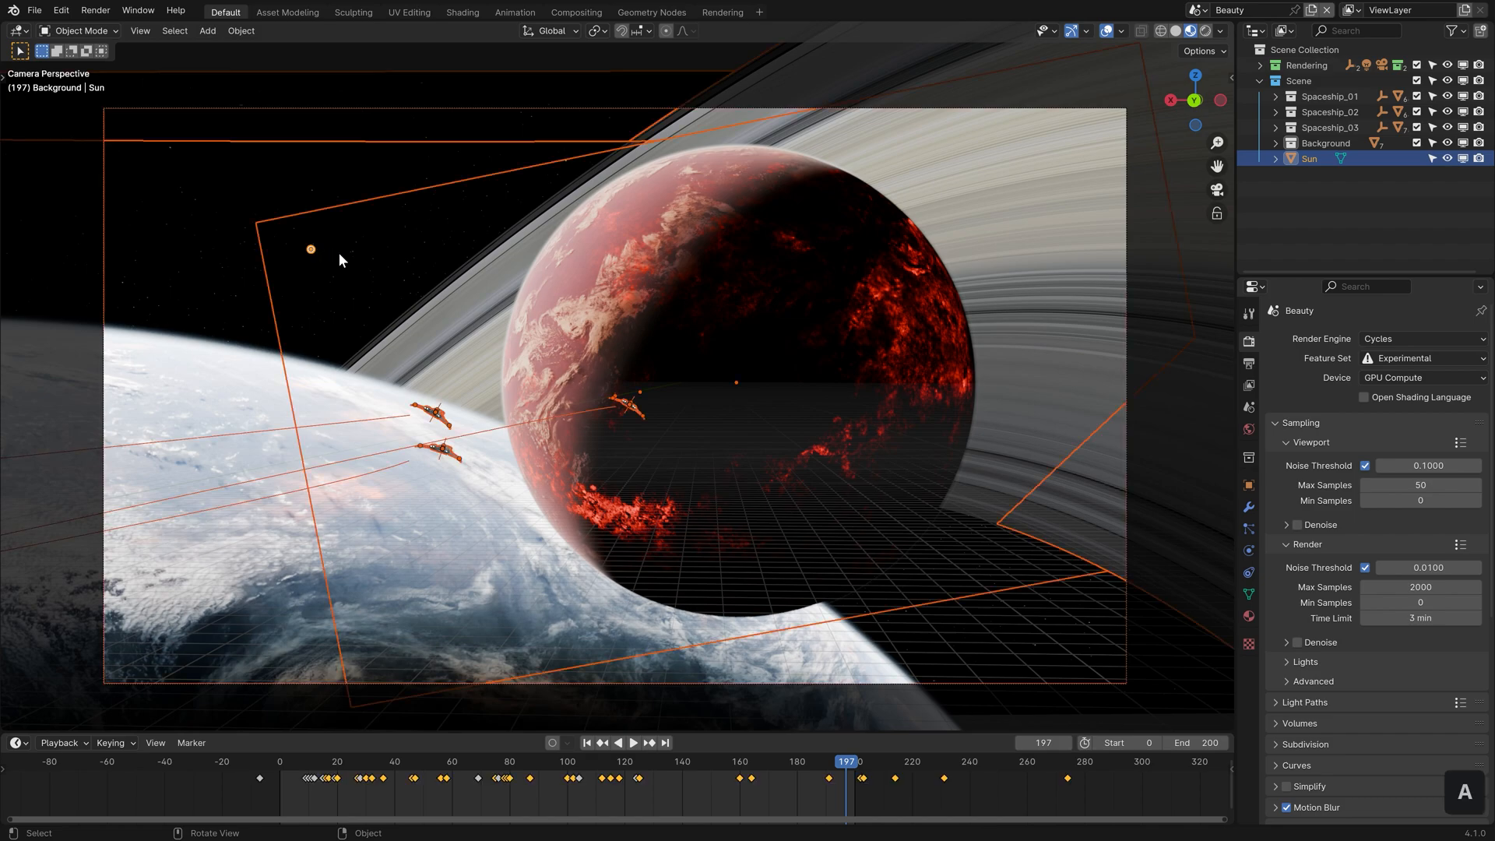
{"action": "key", "text": "a"}
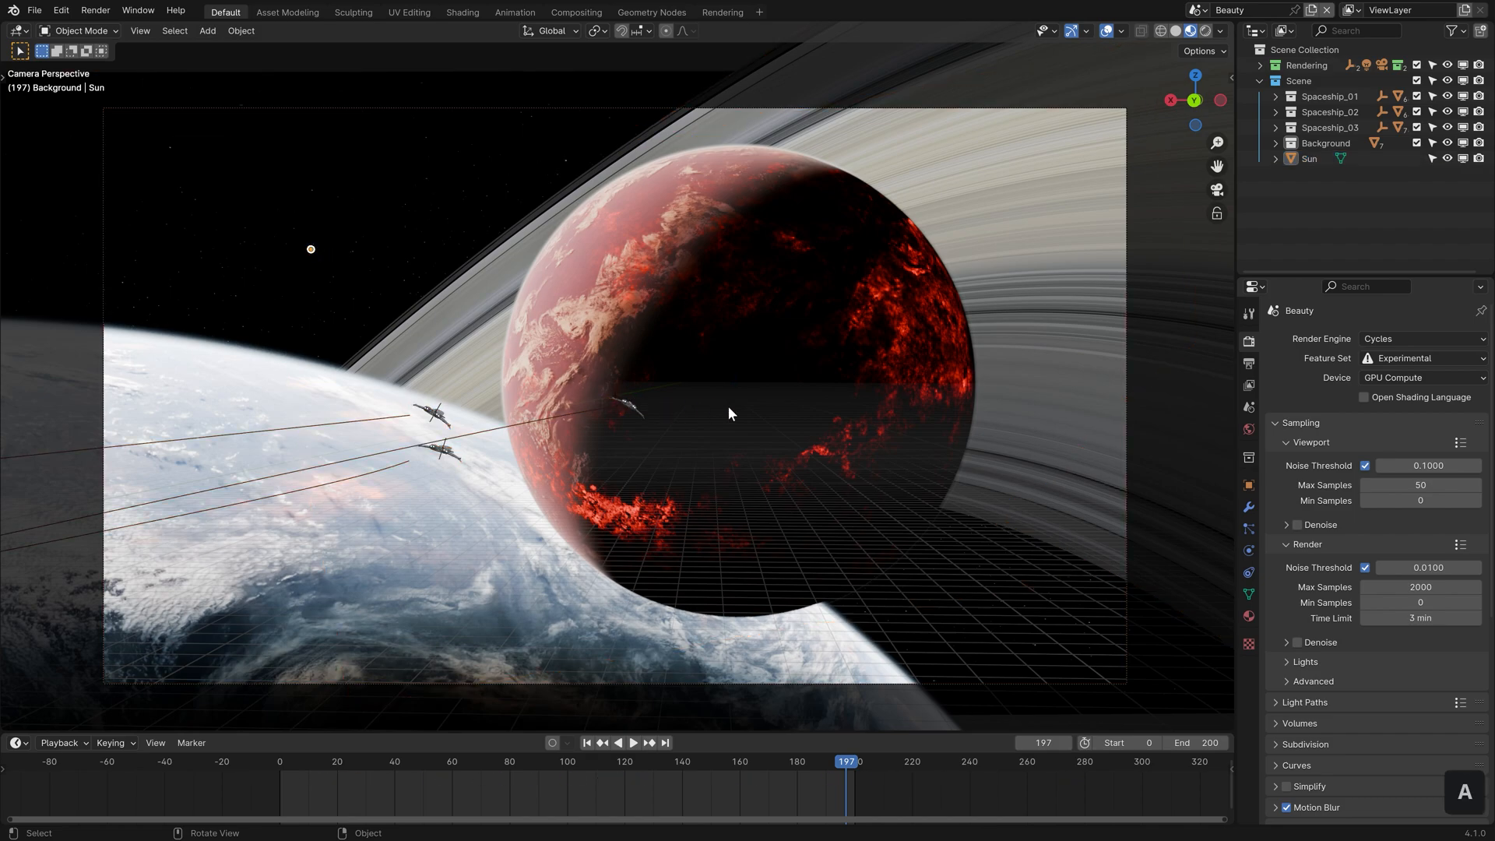
{"action": "left_click", "coordinate": [871, 540]}
{"action": "left_click", "coordinate": [942, 651]}
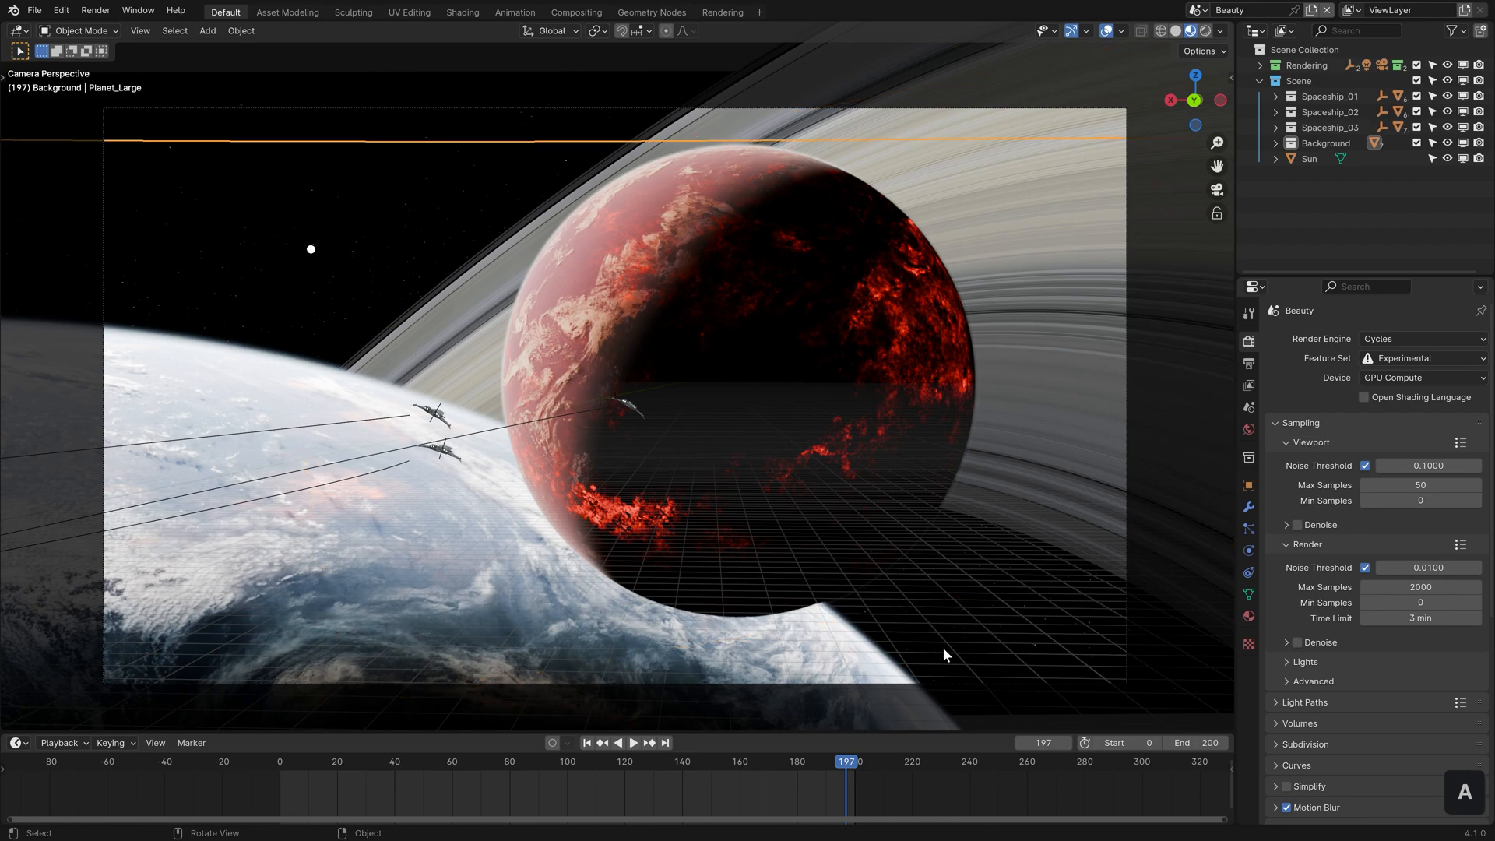
{"action": "key", "text": "a"}
{"action": "key", "text": "a"}
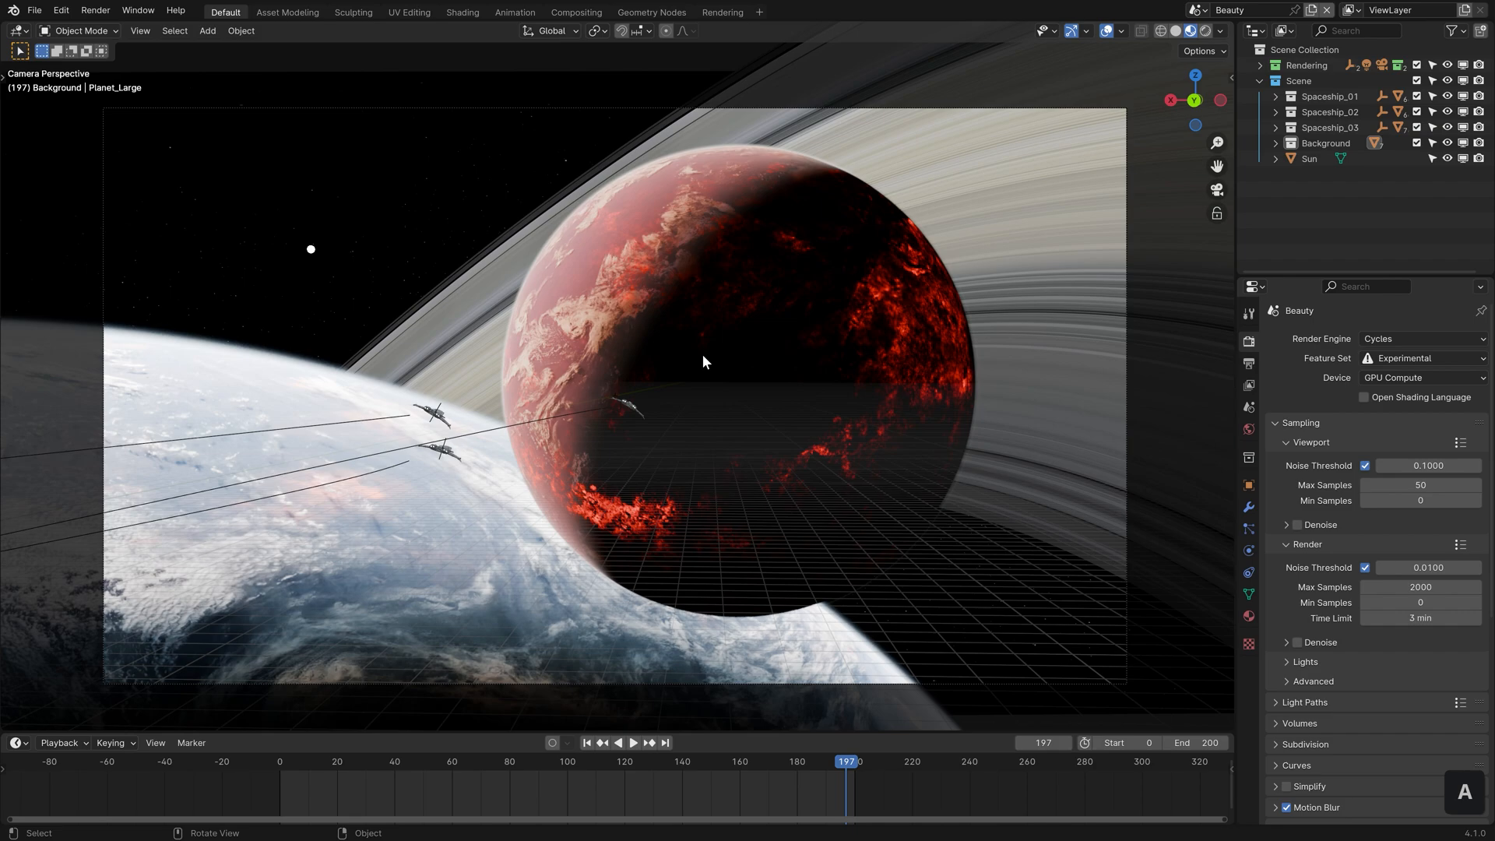
Turn off the Emission pass in the Beauty scene's view layer and switch to the Emission scene
{"action": "left_click", "coordinate": [1249, 386]}
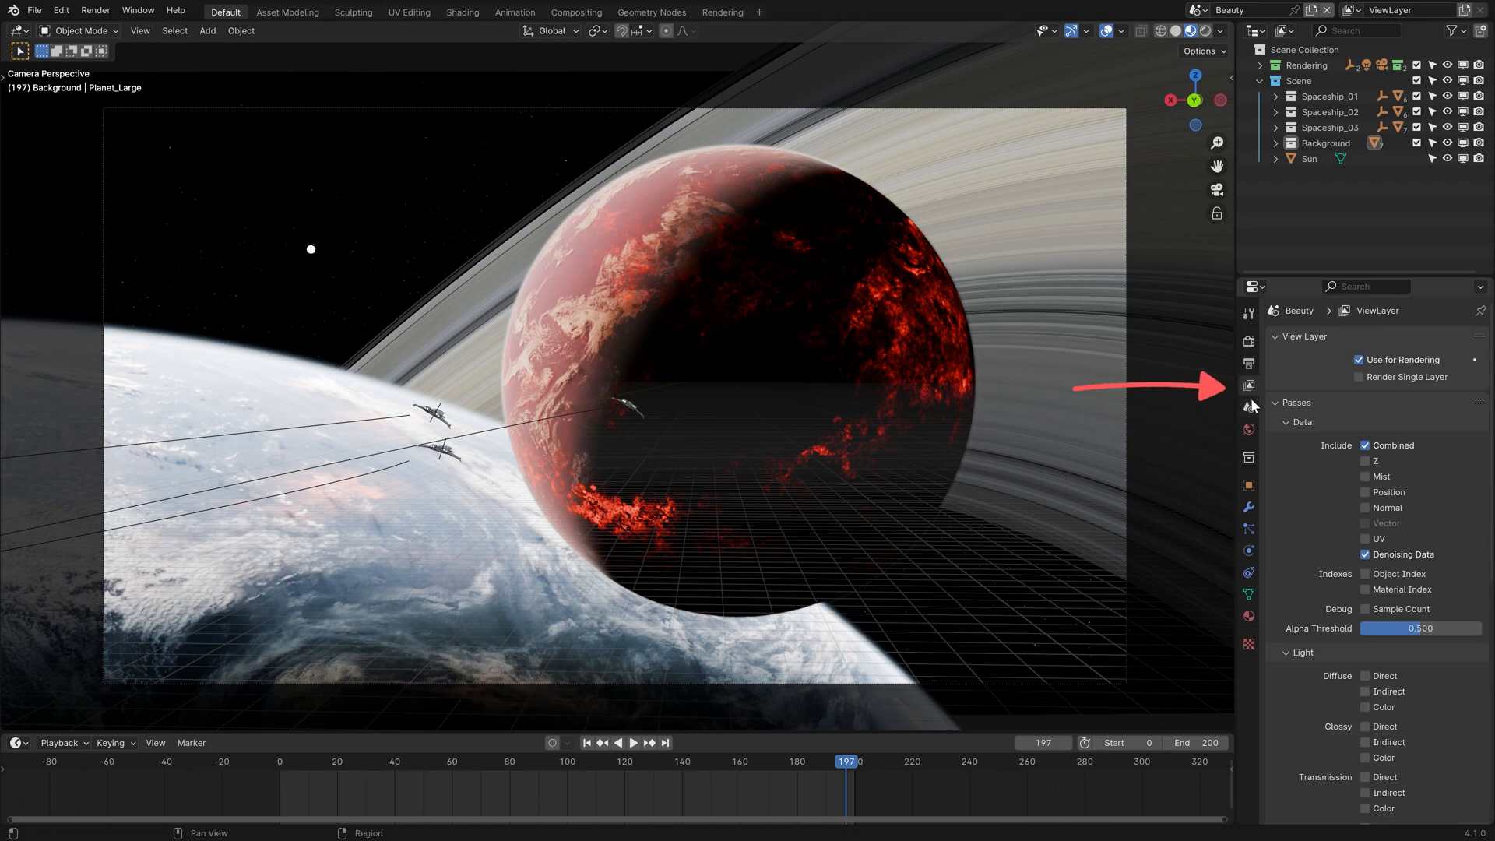
{"action": "scroll", "coordinate": [1309, 436], "scroll_direction": "down", "scroll_amount": 6}
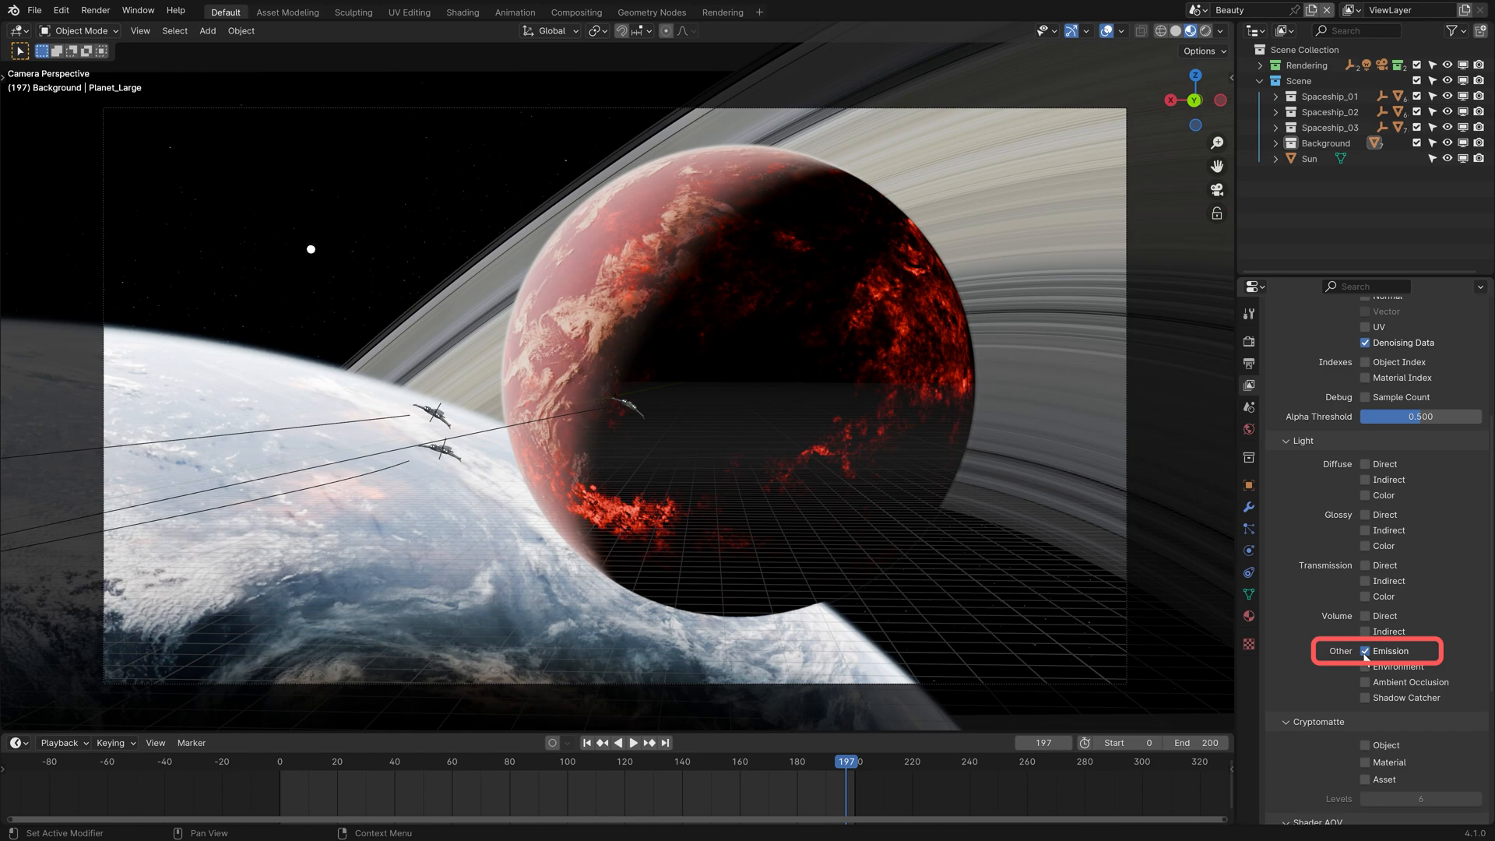
{"action": "left_click", "coordinate": [1365, 652]}
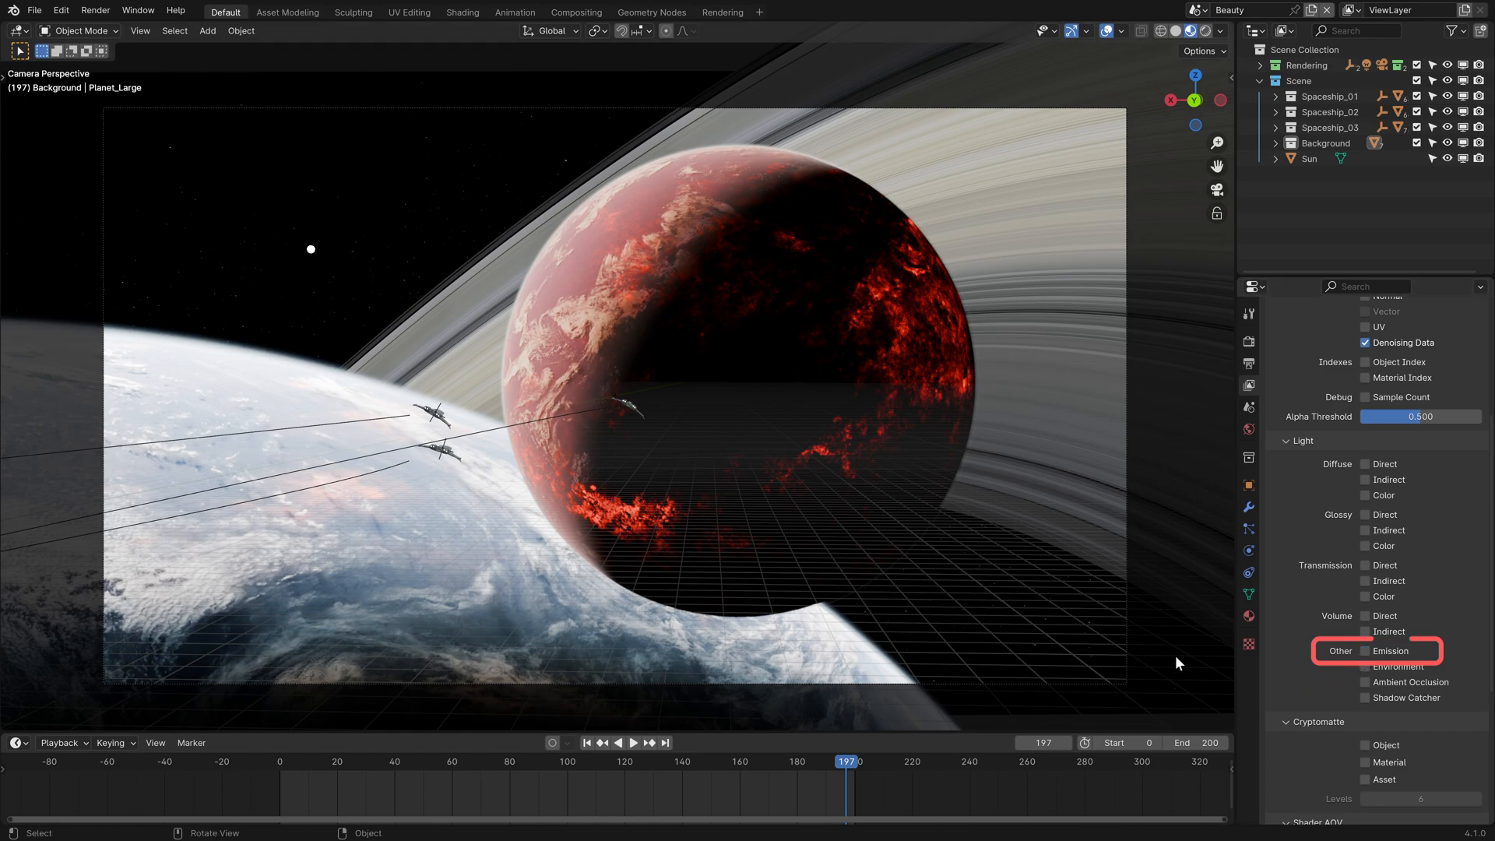
{"action": "left_click", "coordinate": [1197, 10]}
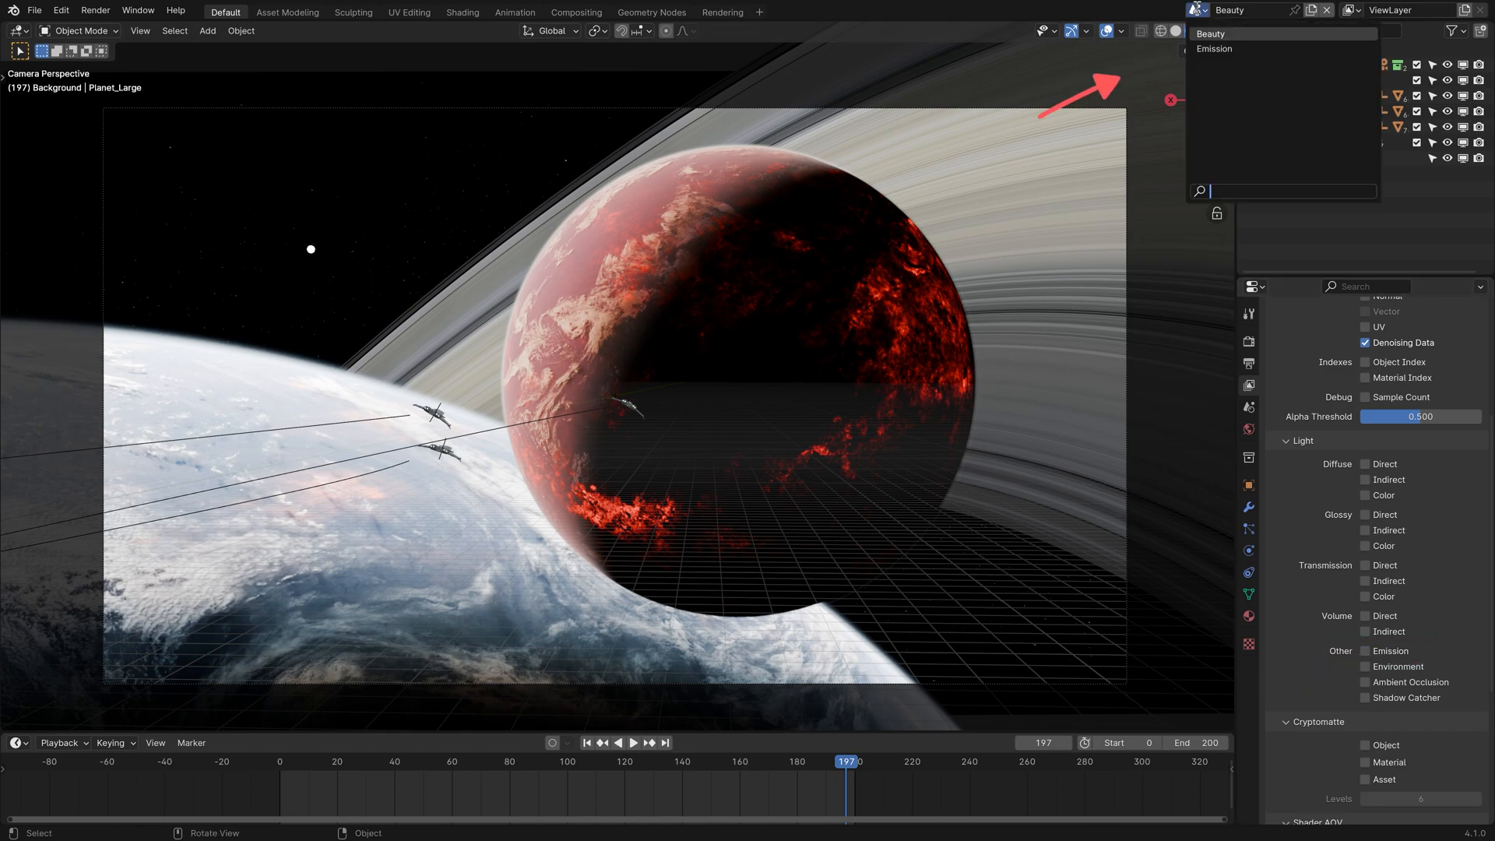
{"action": "left_click", "coordinate": [1215, 49]}
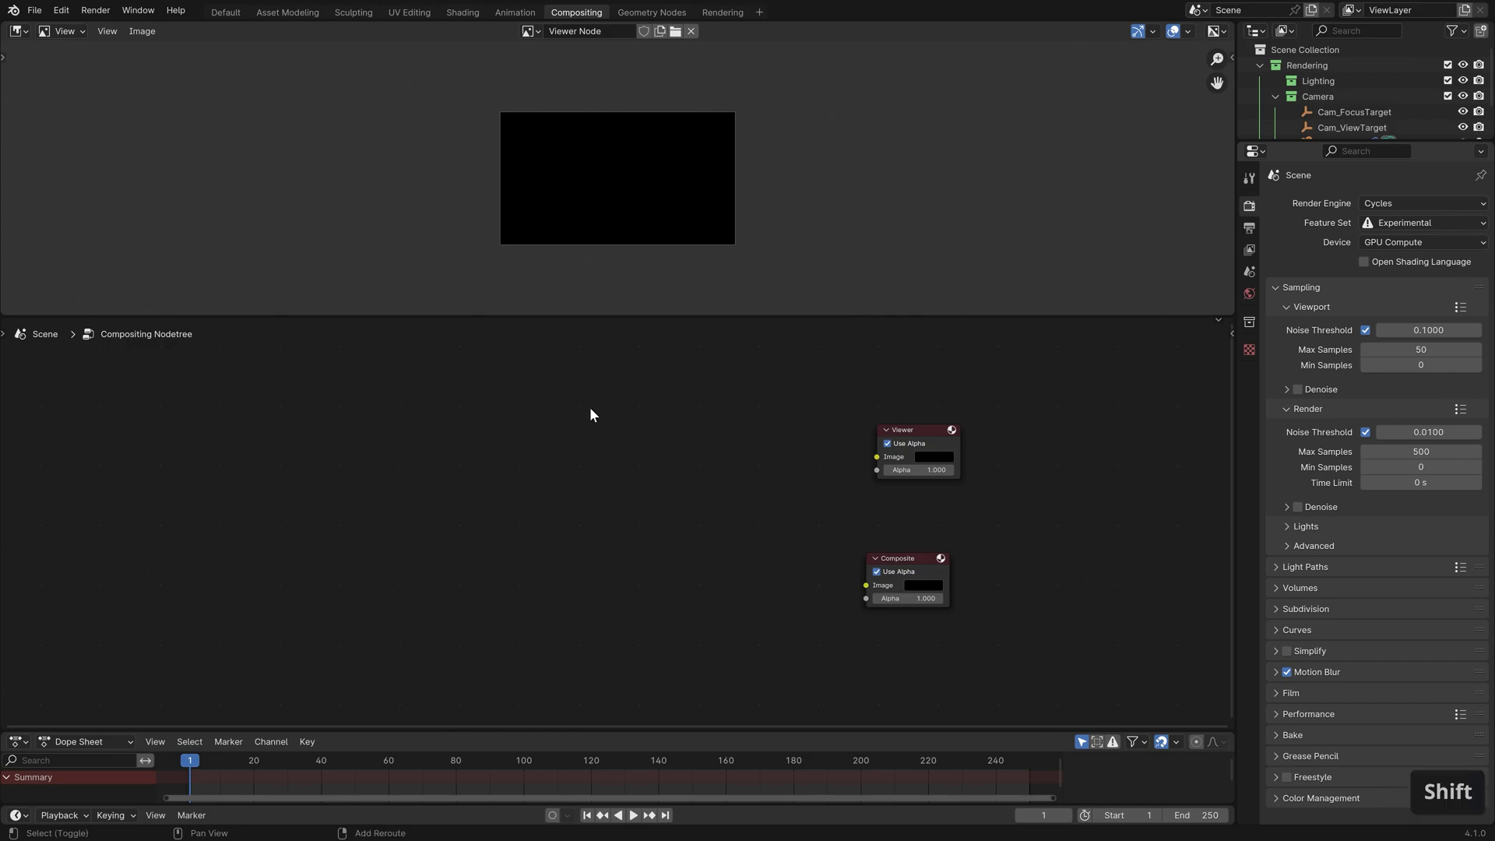
Add an Image Sequence node to the compositor with the Beauty EXR frames from Example Scene\Renders\Beauty
{"action": "key", "text": "shift+a"}
{"action": "mouse_move", "coordinate": [589, 427]}
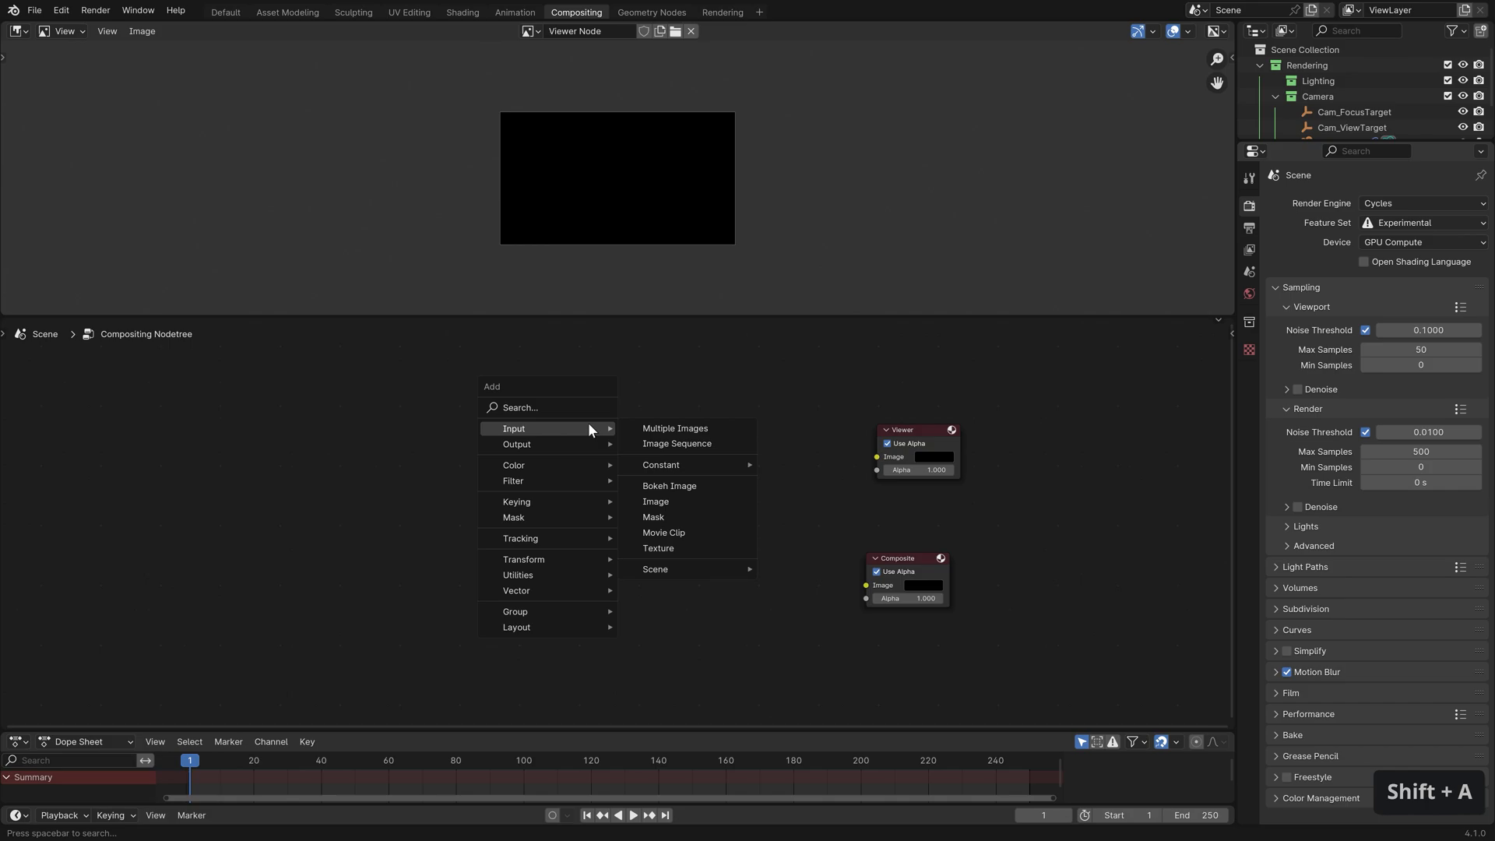
{"action": "left_click", "coordinate": [671, 440]}
{"action": "left_click", "coordinate": [144, 242]}
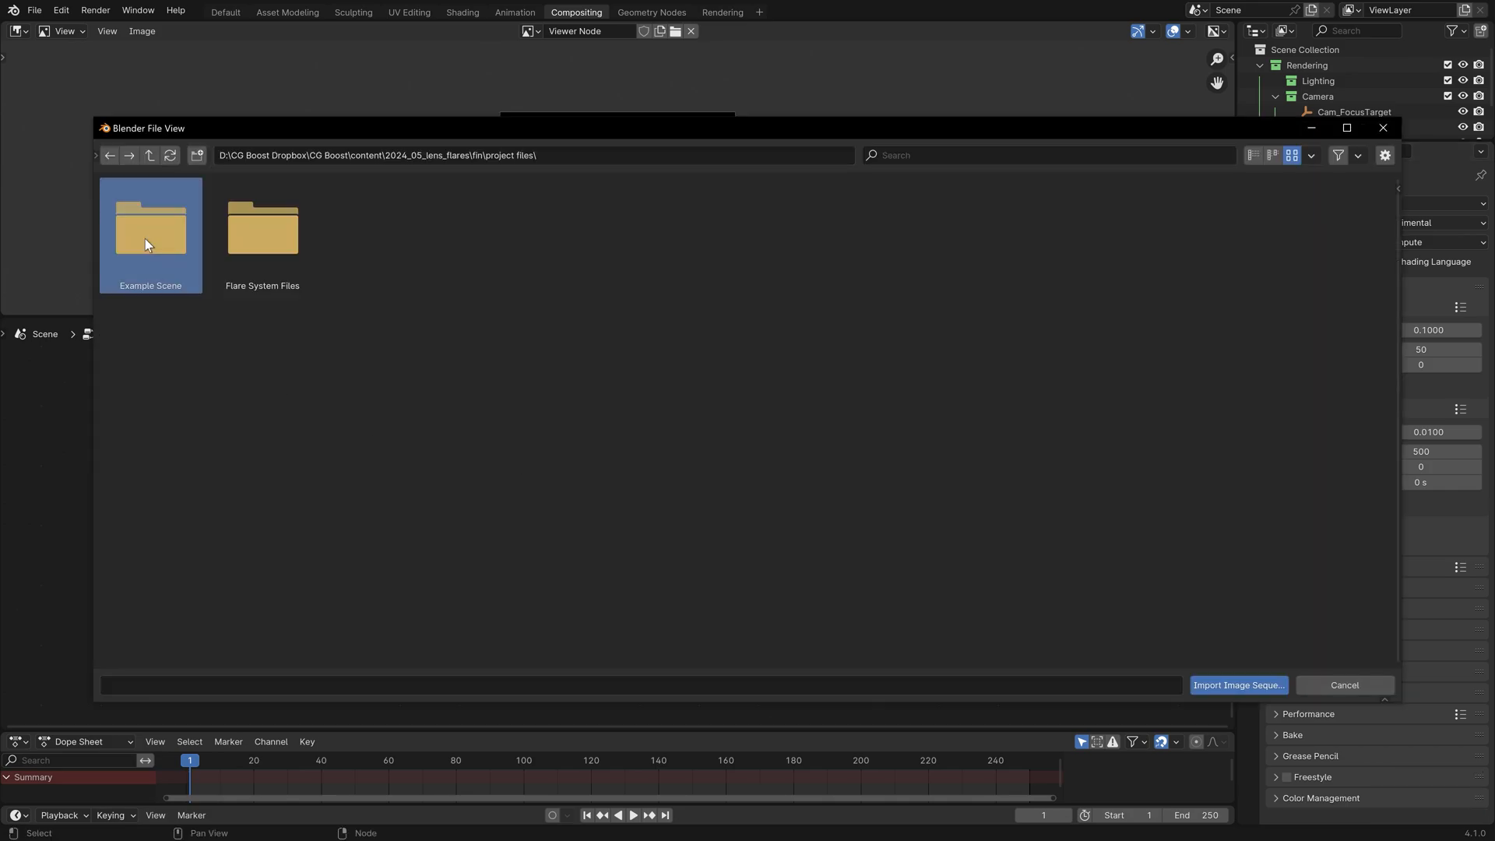
{"action": "left_click", "coordinate": [145, 239]}
{"action": "double_click", "coordinate": [145, 239]}
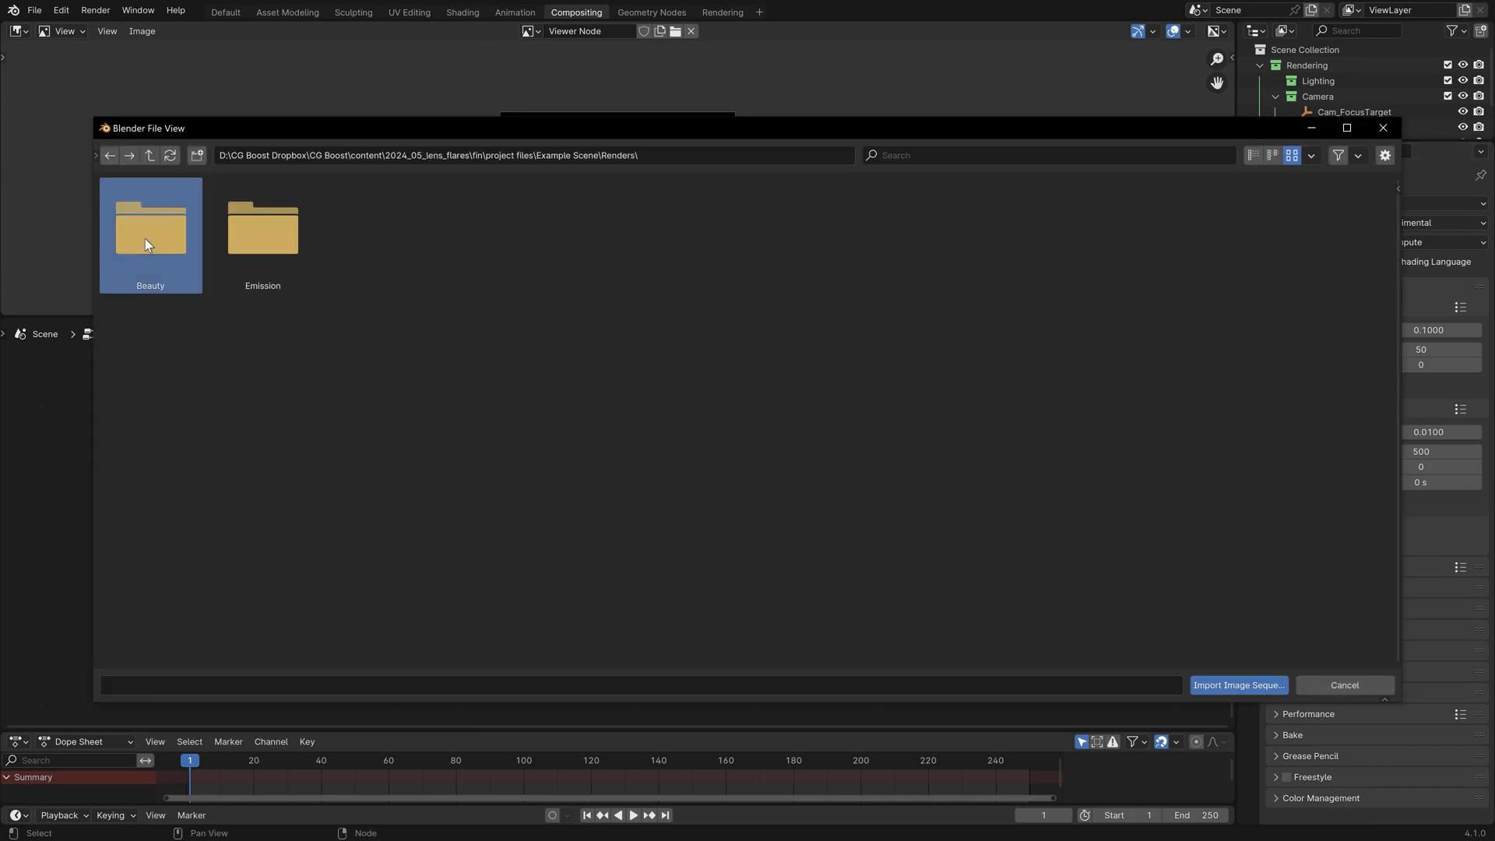
{"action": "double_click", "coordinate": [145, 238]}
{"action": "left_click", "coordinate": [145, 242]}
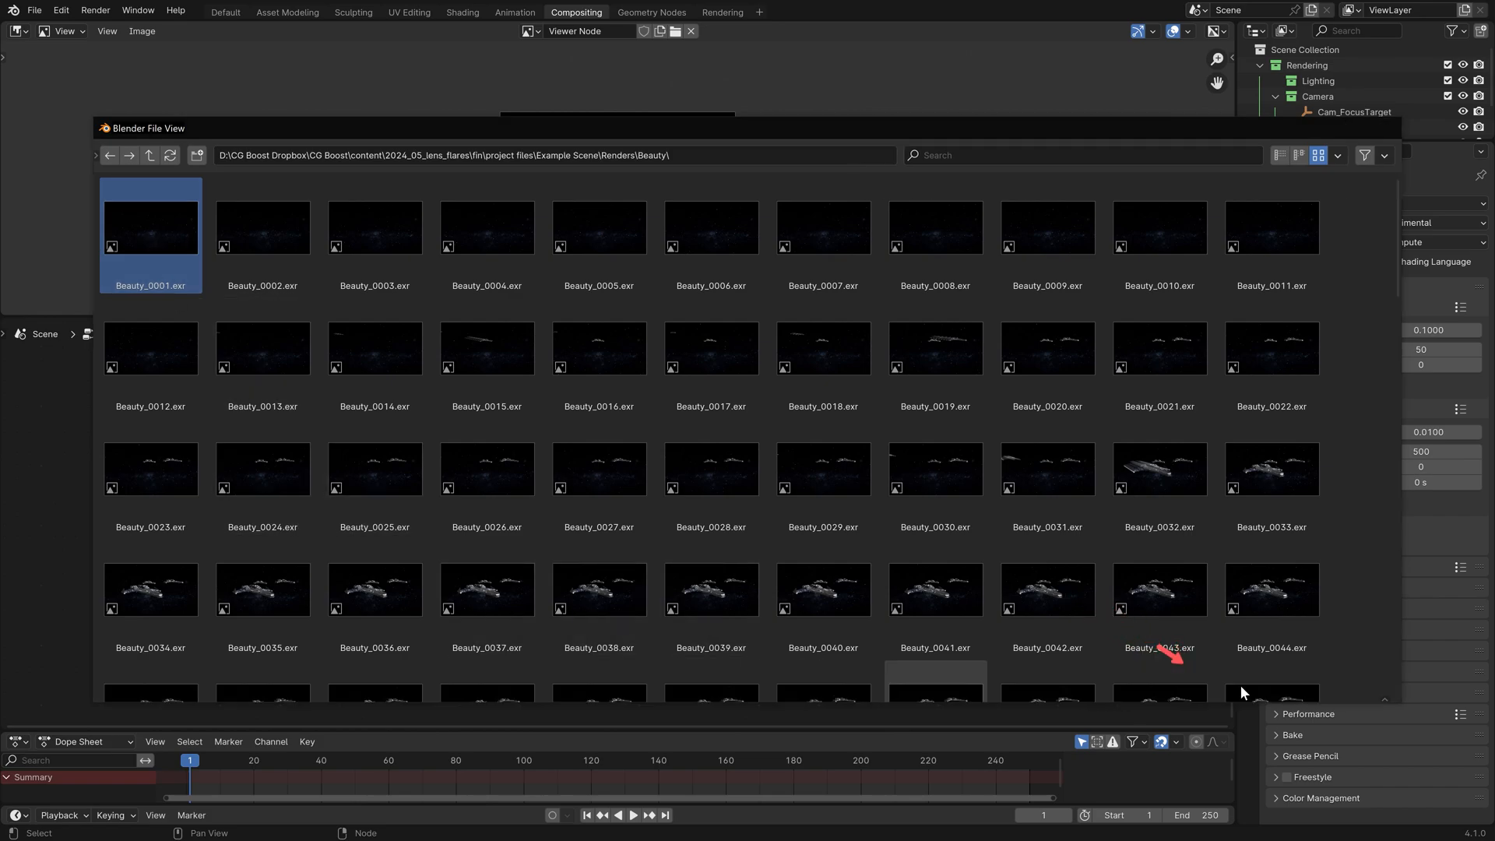
{"action": "left_click", "coordinate": [1241, 687]}
{"action": "left_click", "coordinate": [583, 428]}
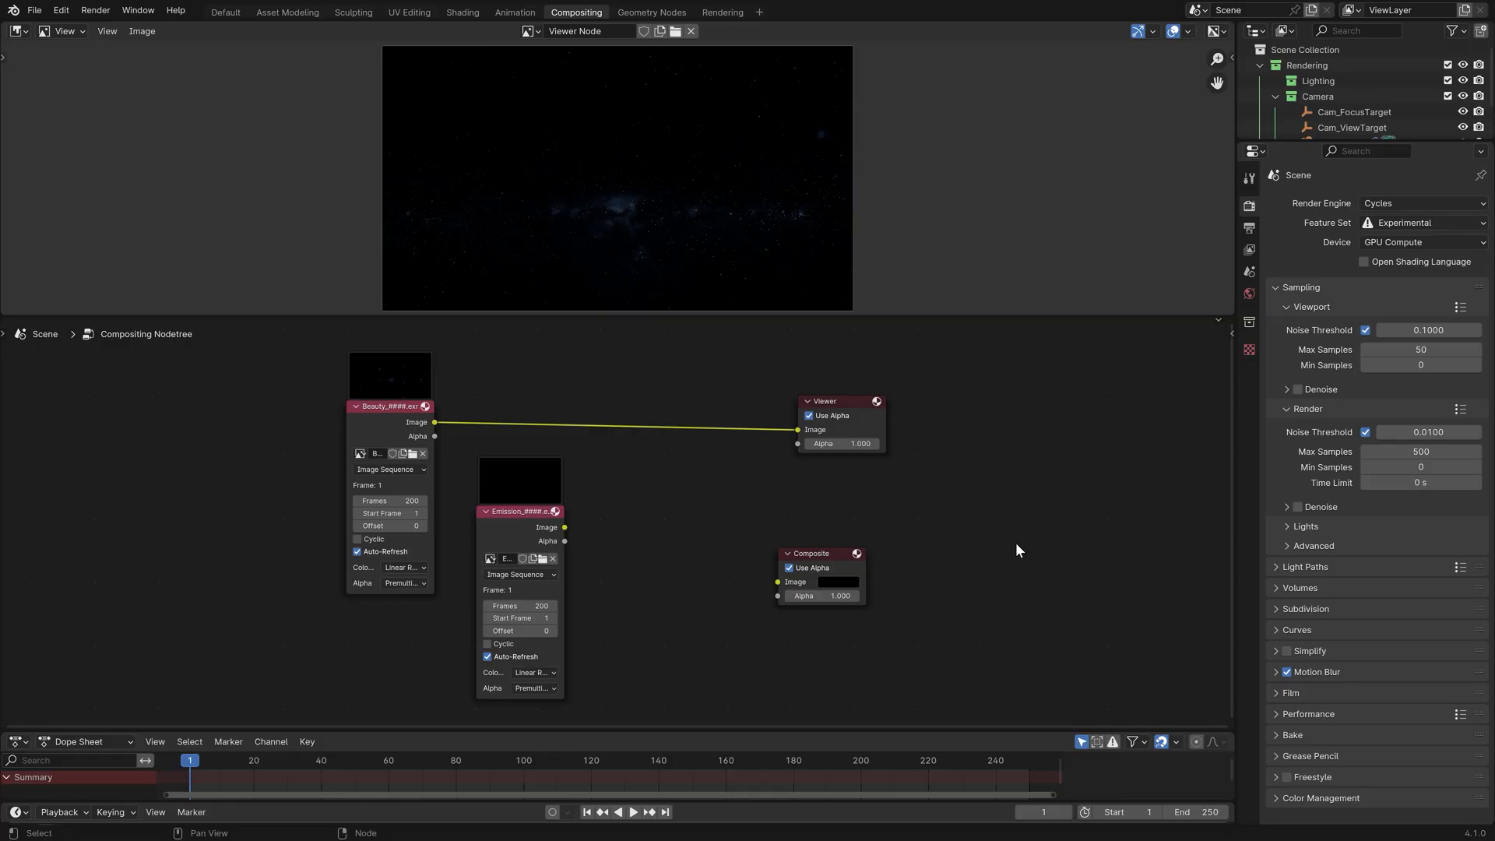
Preview the render sequences at frame 100 and add a VFX Motion Tracking workspace
{"action": "left_click_drag", "start_coordinate": [233, 760], "coordinate": [511, 762]}
{"action": "left_click", "coordinate": [506, 530], "text": "ctrl+shift"}
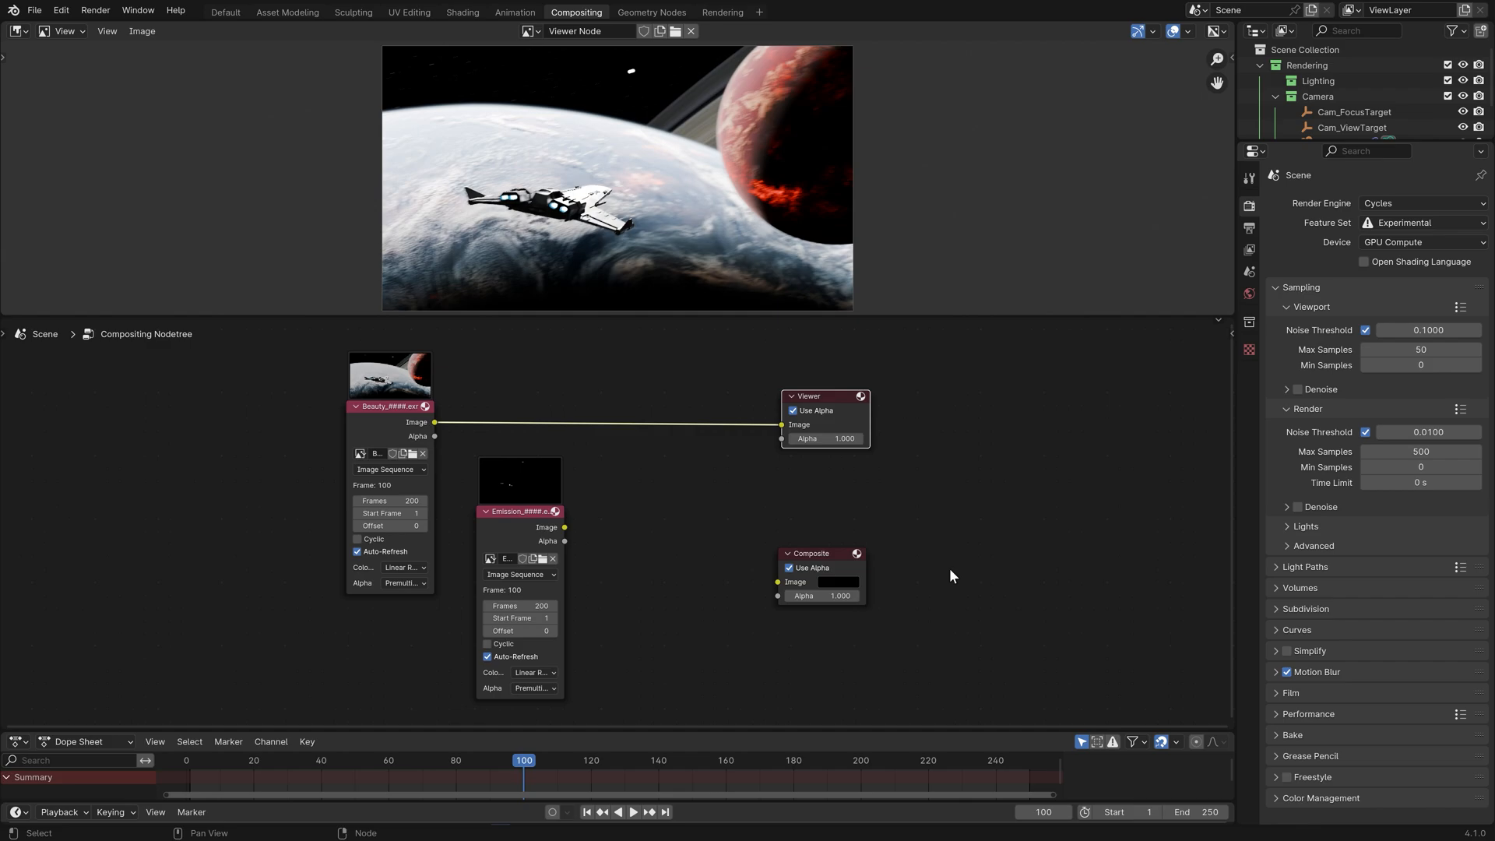
{"action": "left_click", "coordinate": [759, 13]}
{"action": "mouse_move", "coordinate": [755, 85]}
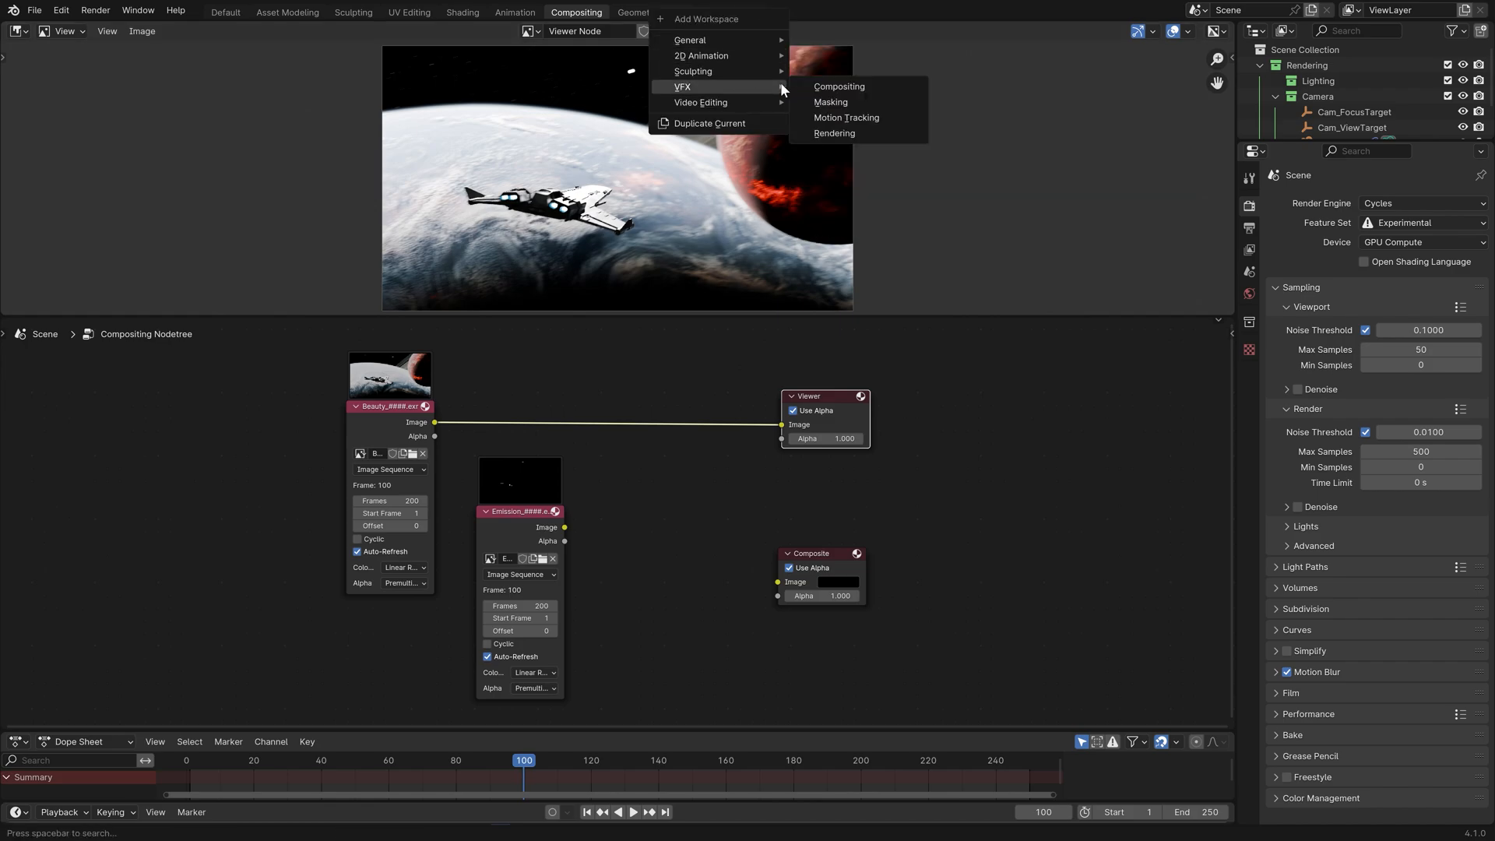
{"action": "left_click", "coordinate": [846, 117]}
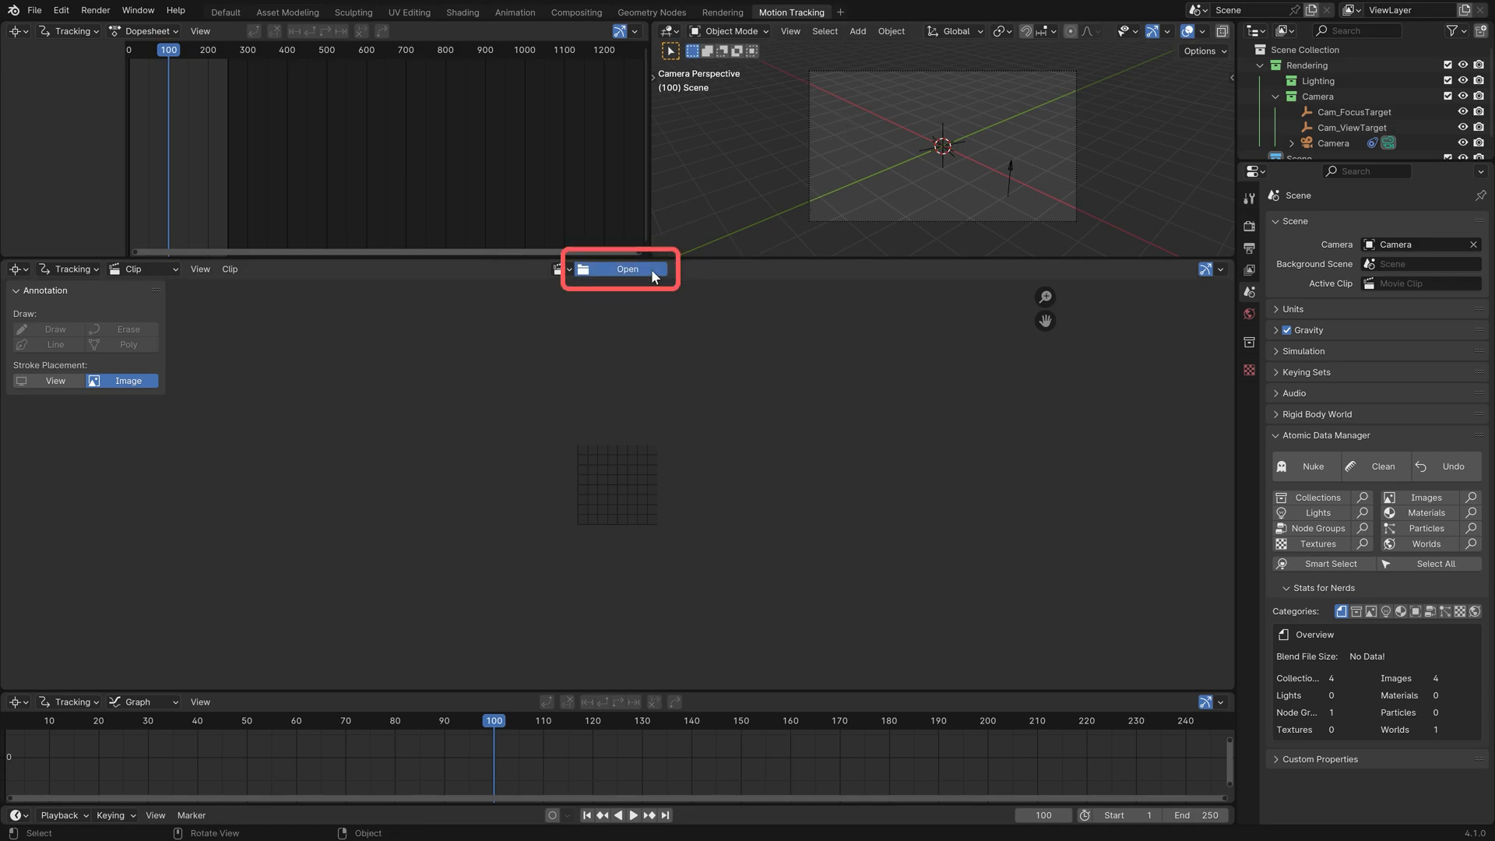
Open the Emission image sequence, starting at Emission_0001.exr, as the movie clip for tracking
{"action": "key", "text": "Return"}
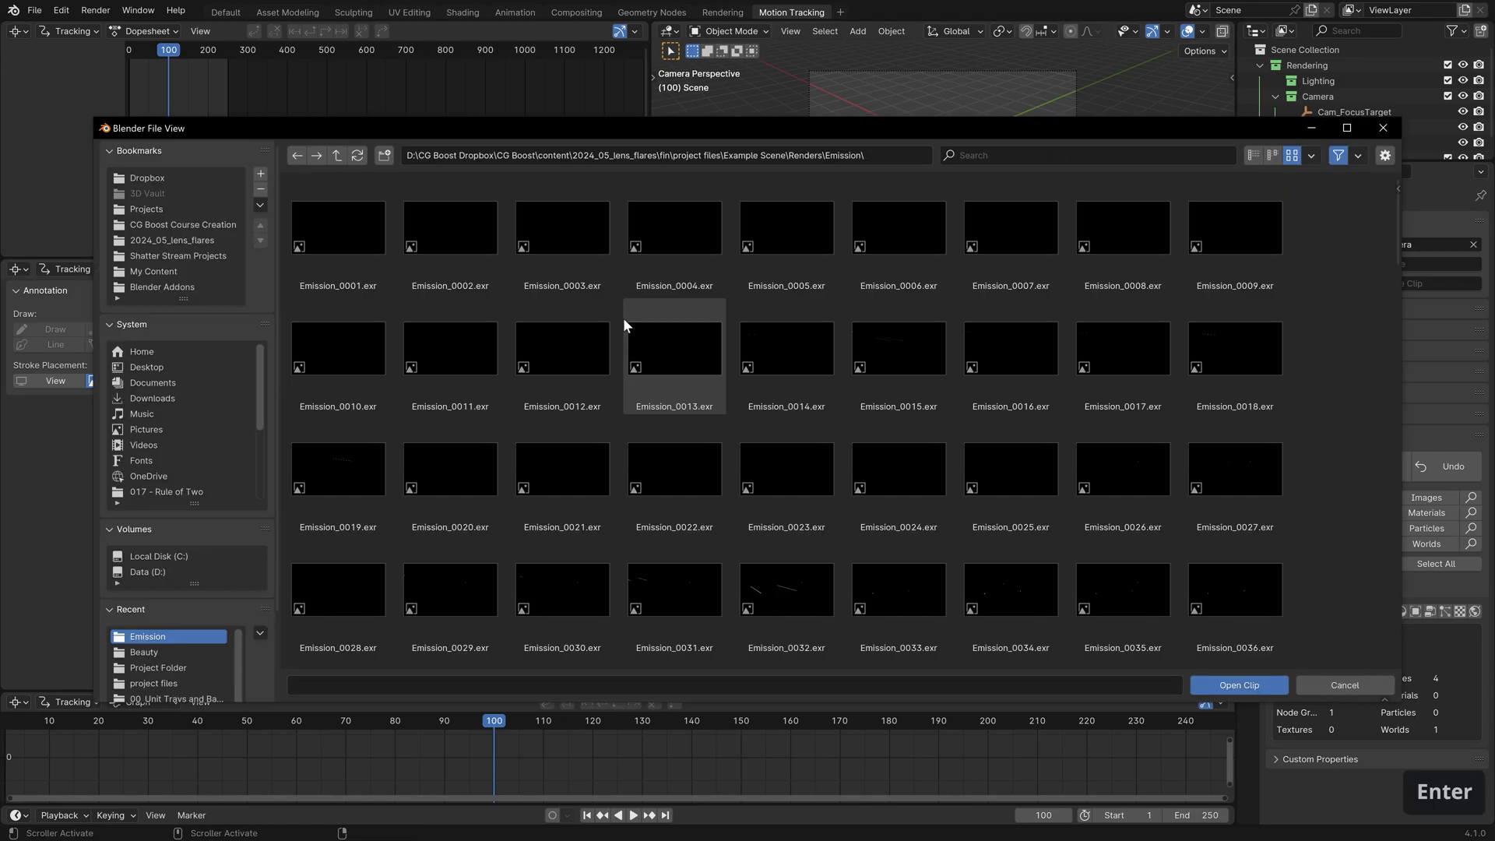
{"action": "left_click", "coordinate": [339, 249]}
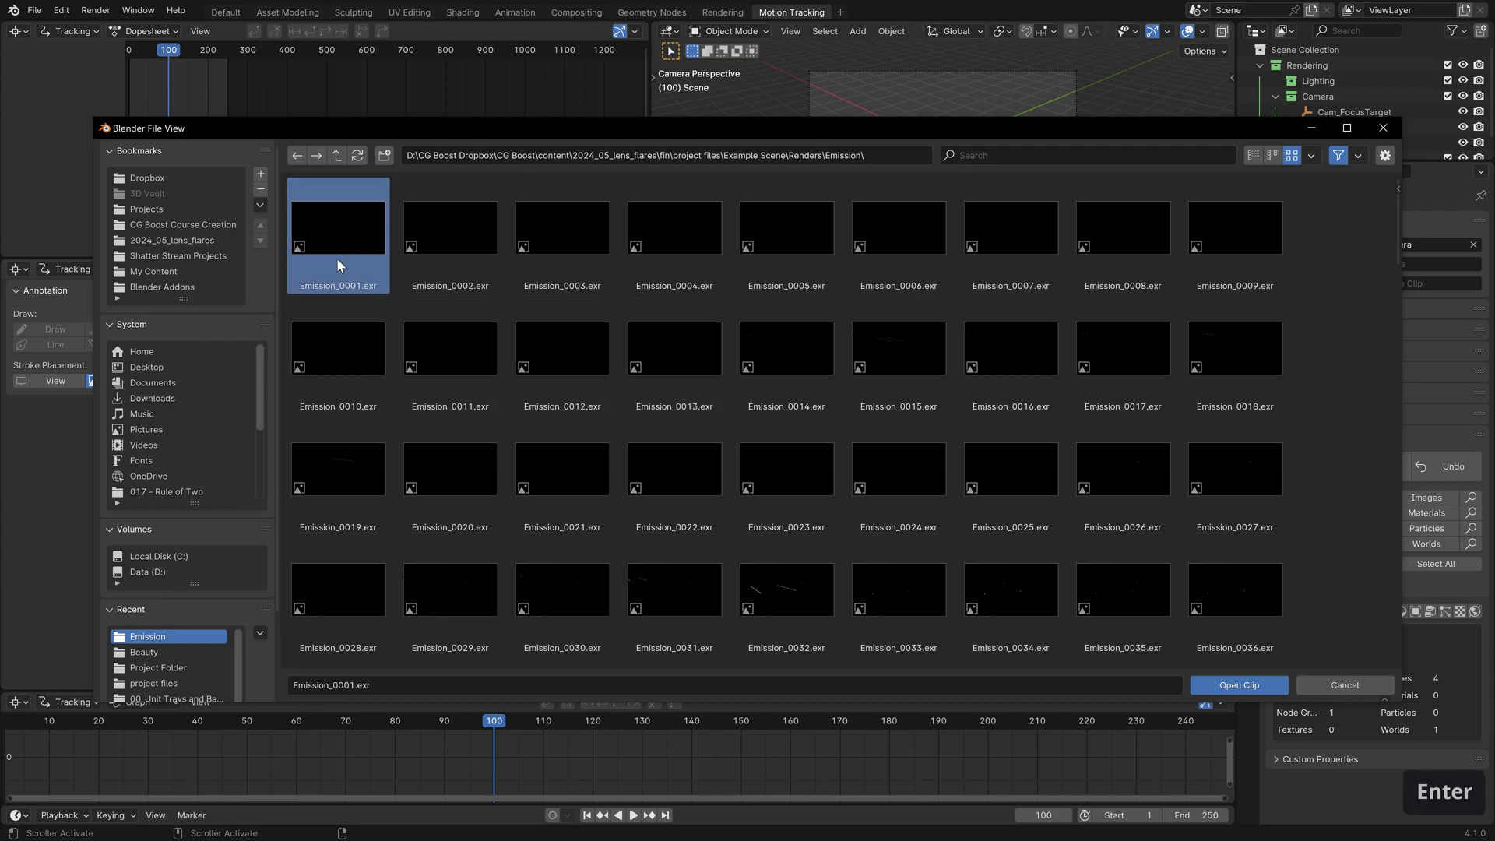
{"action": "left_click", "coordinate": [1239, 685]}
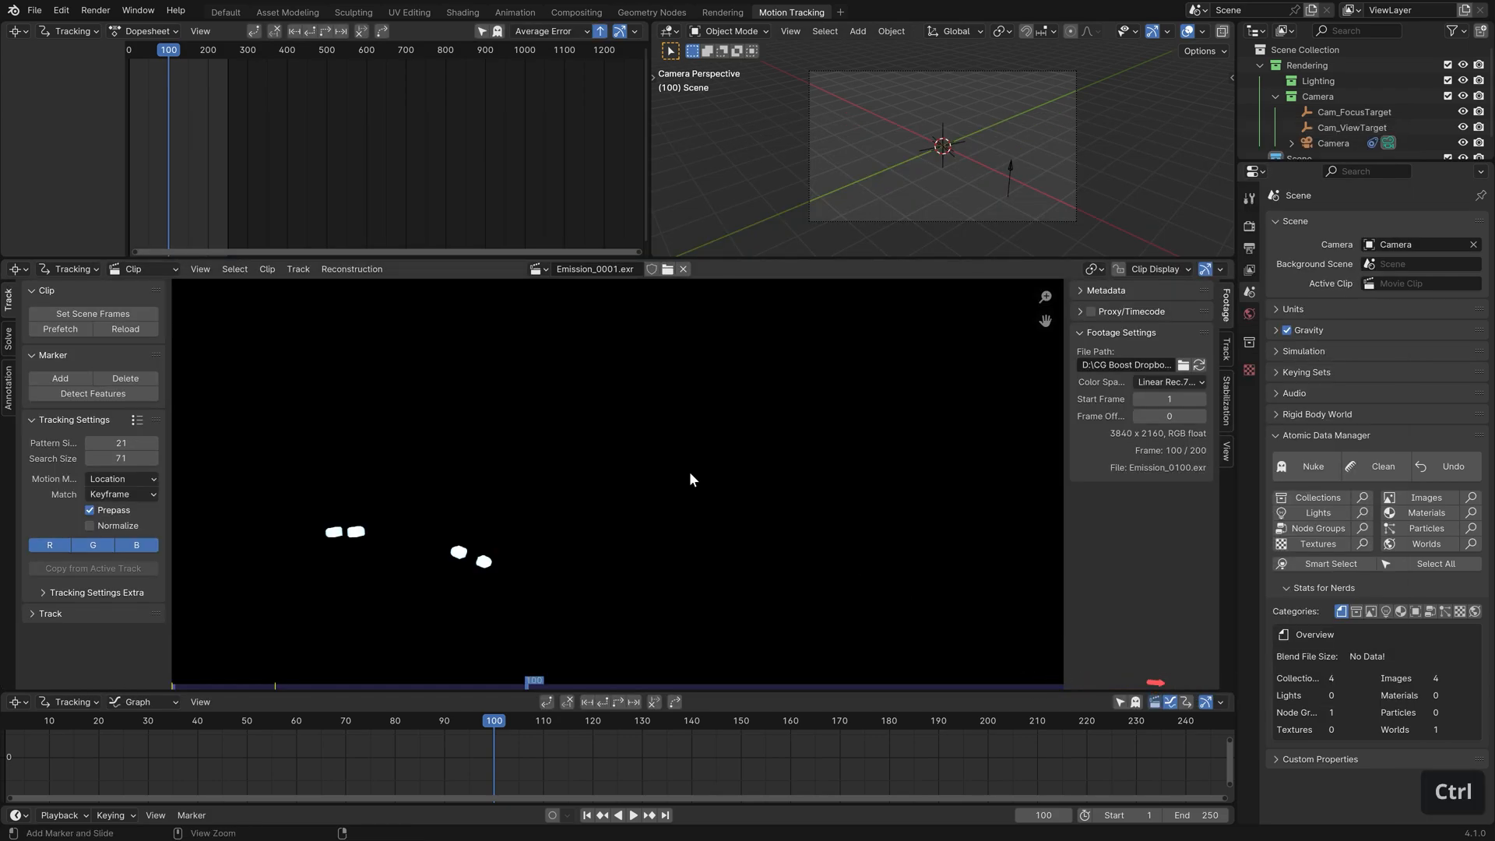
{"action": "middle_click_drag", "start_coordinate": [698, 587], "coordinate": [701, 577], "text": "ctrl"}
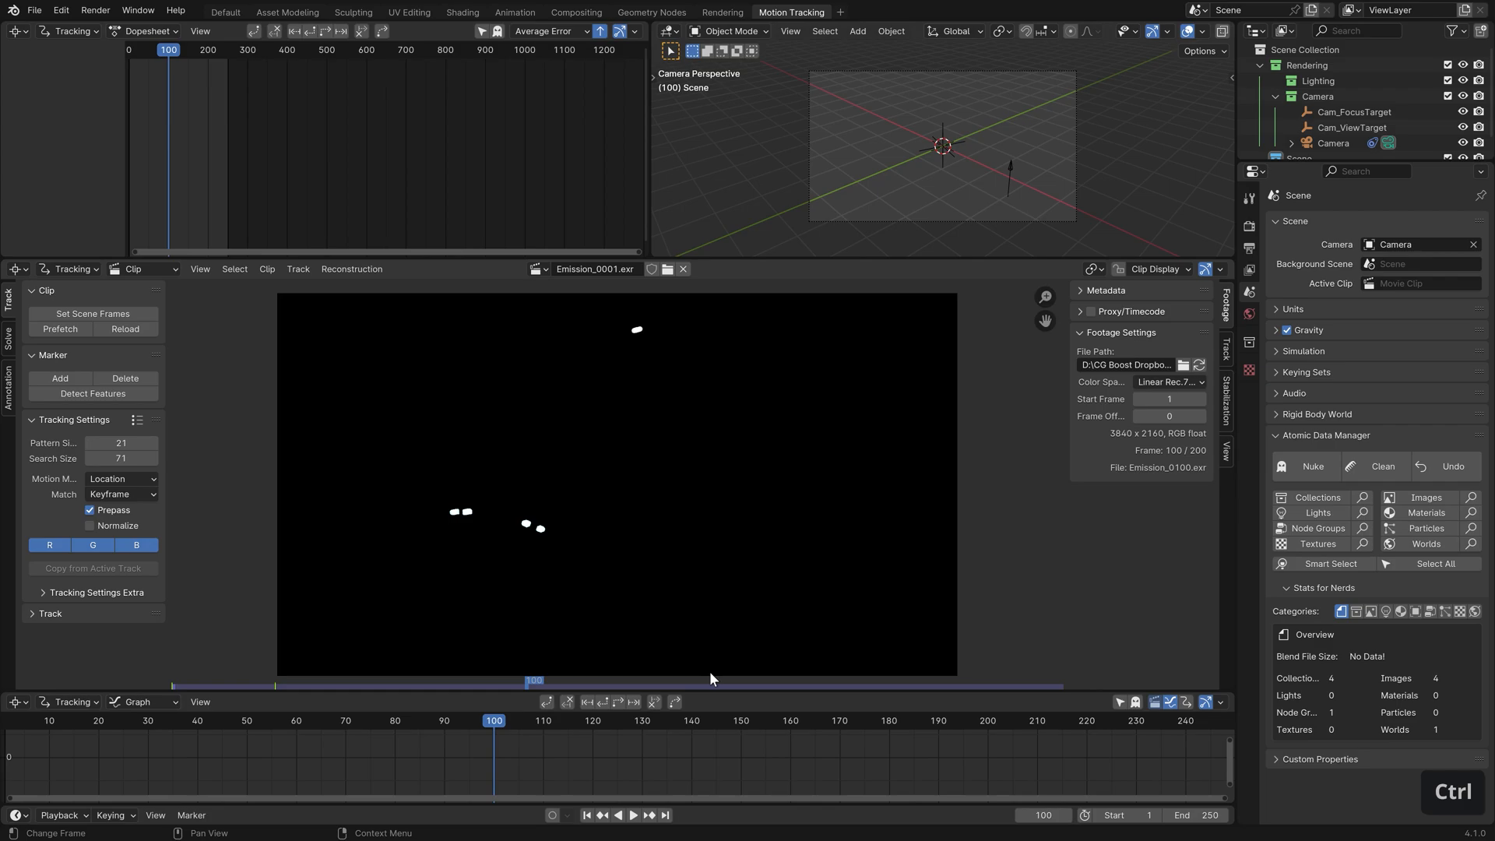
Set the scene's end frame to 200
{"action": "middle_click_drag", "start_coordinate": [703, 767], "coordinate": [701, 742], "text": "ctrl"}
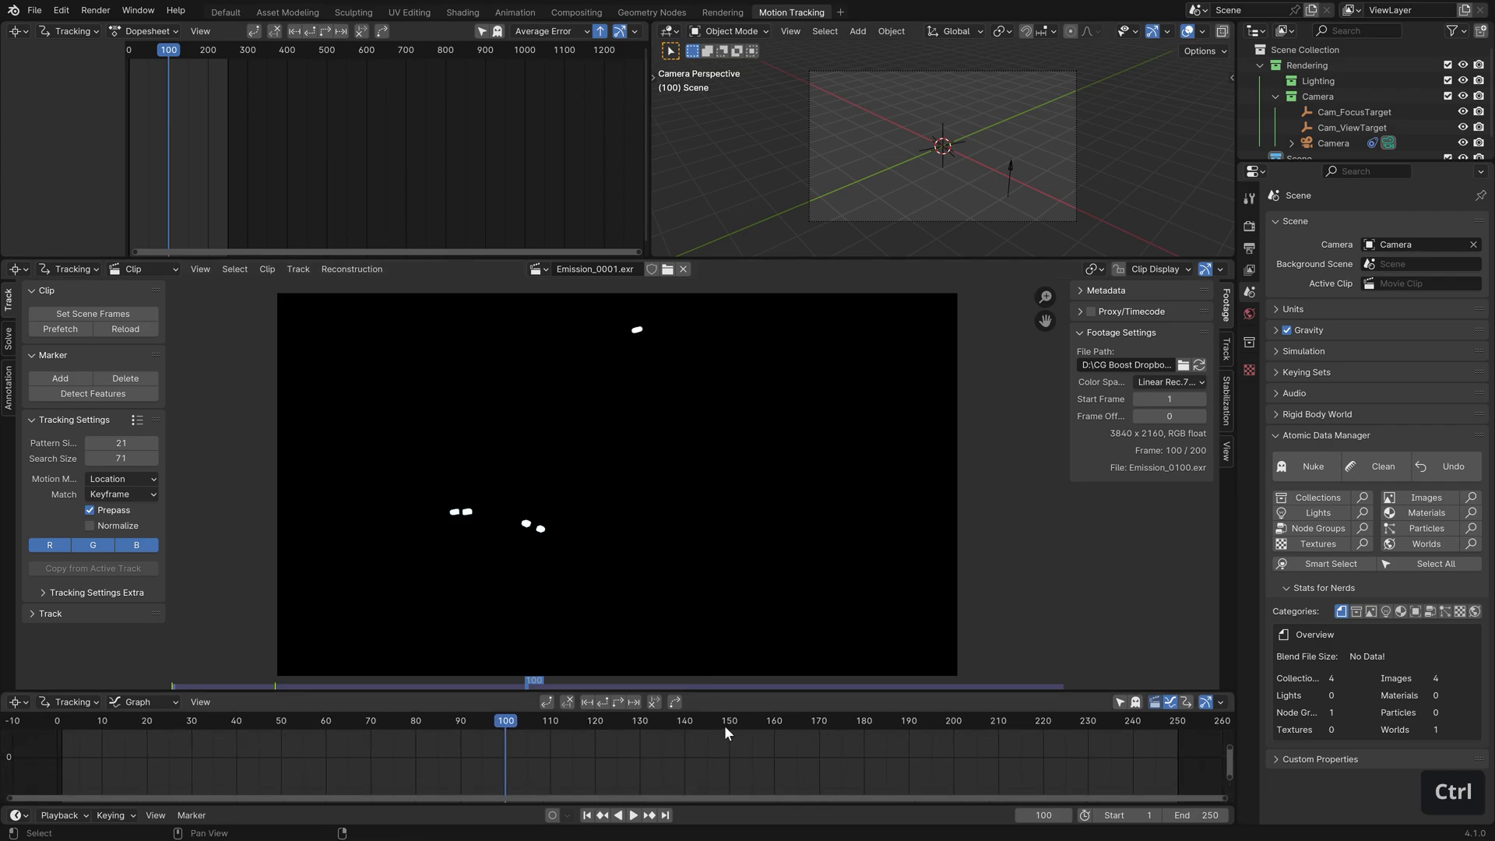
{"action": "left_click", "coordinate": [1188, 815]}
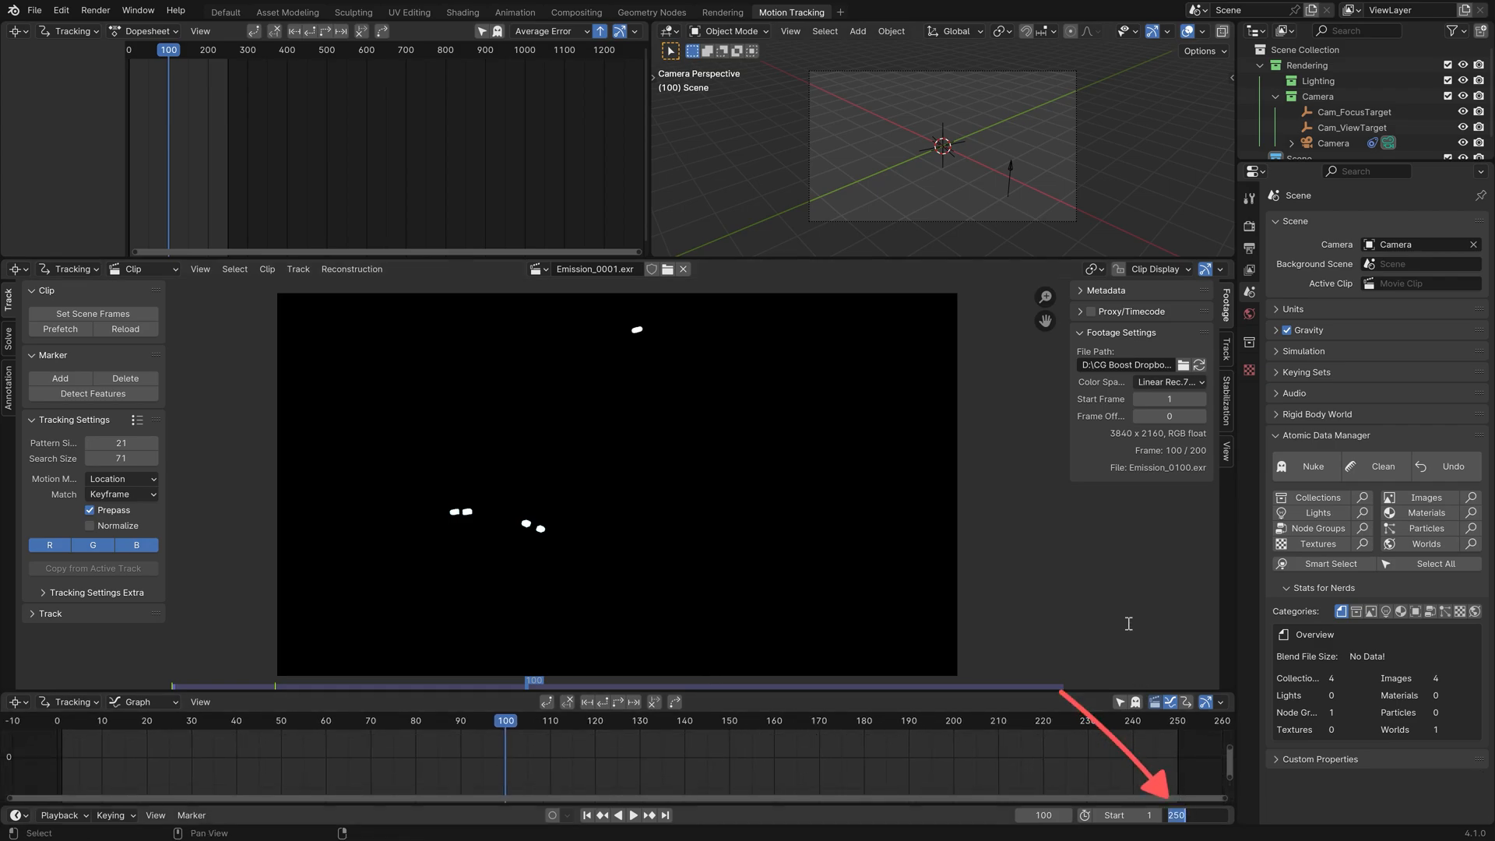
{"action": "type", "text": "200"}
{"action": "key", "text": "Return"}
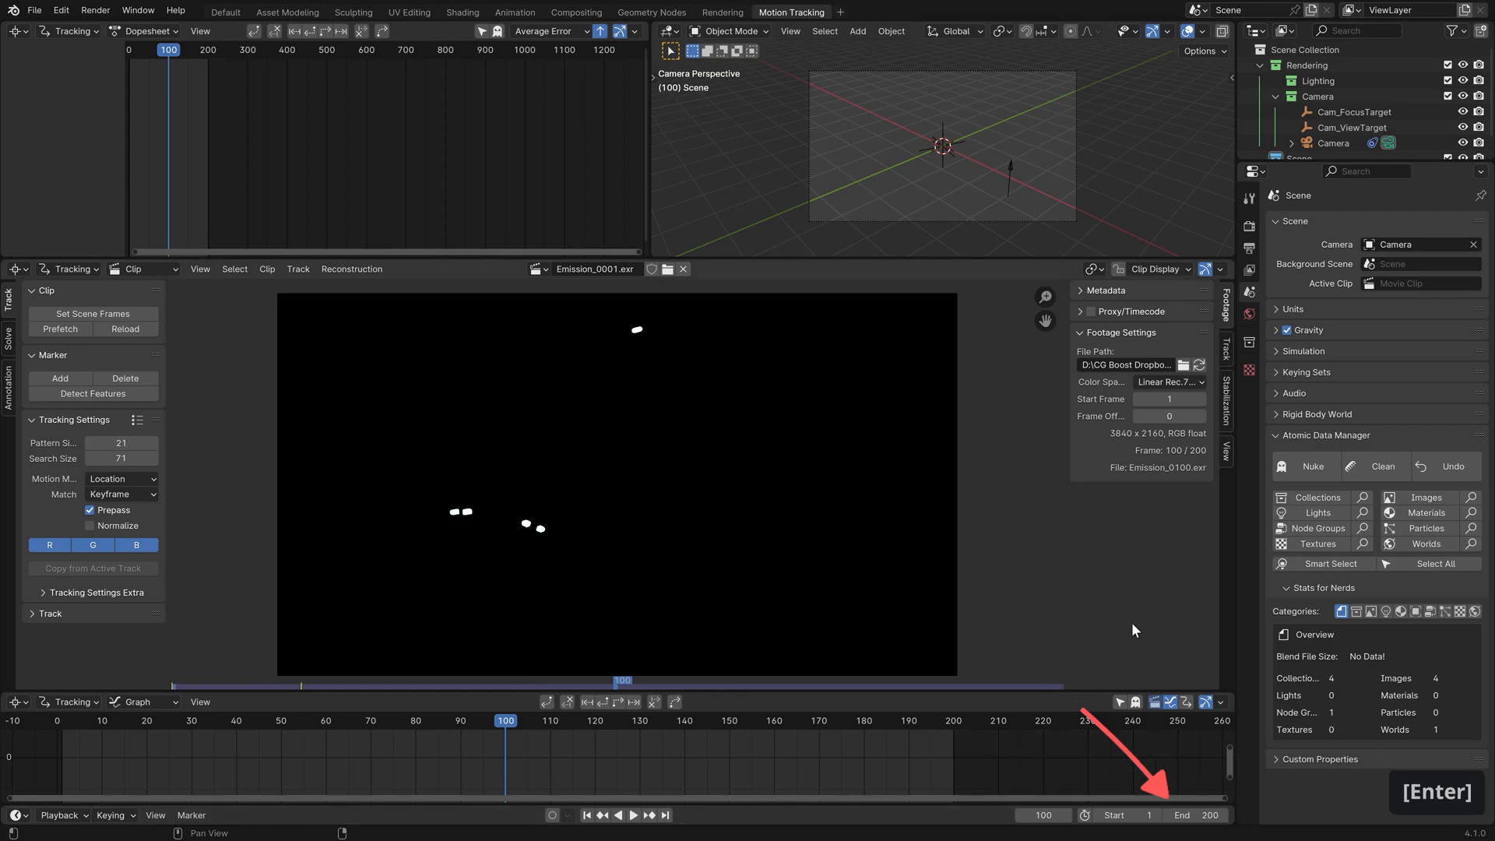
Scrub the Emission clip back to frame 99 and prefetch its frames into memory
{"action": "middle_click_drag", "start_coordinate": [697, 771], "coordinate": [797, 769]}
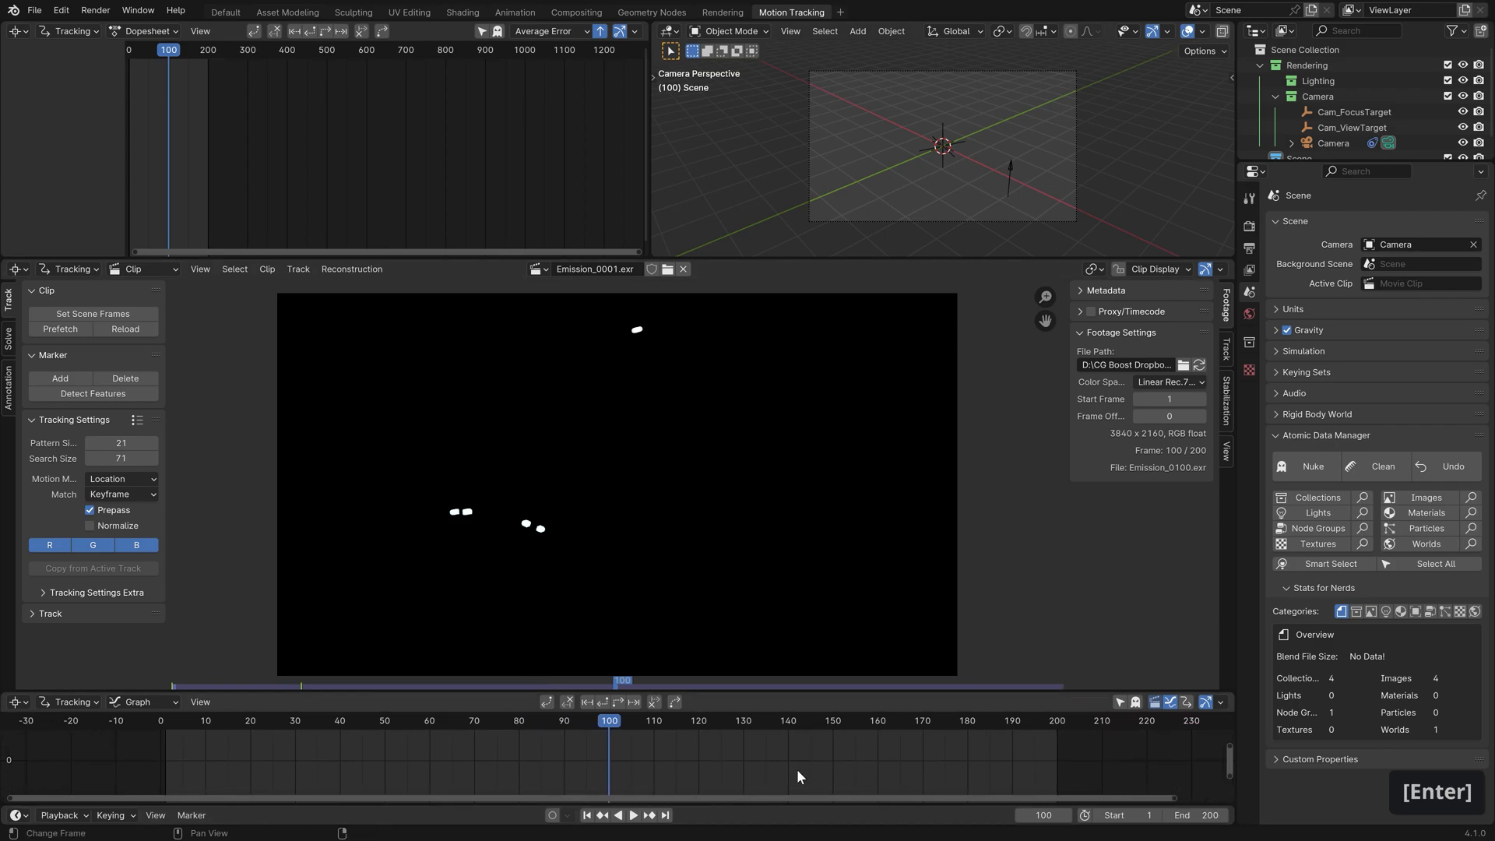
{"action": "left_click_drag", "start_coordinate": [656, 719], "coordinate": [604, 734]}
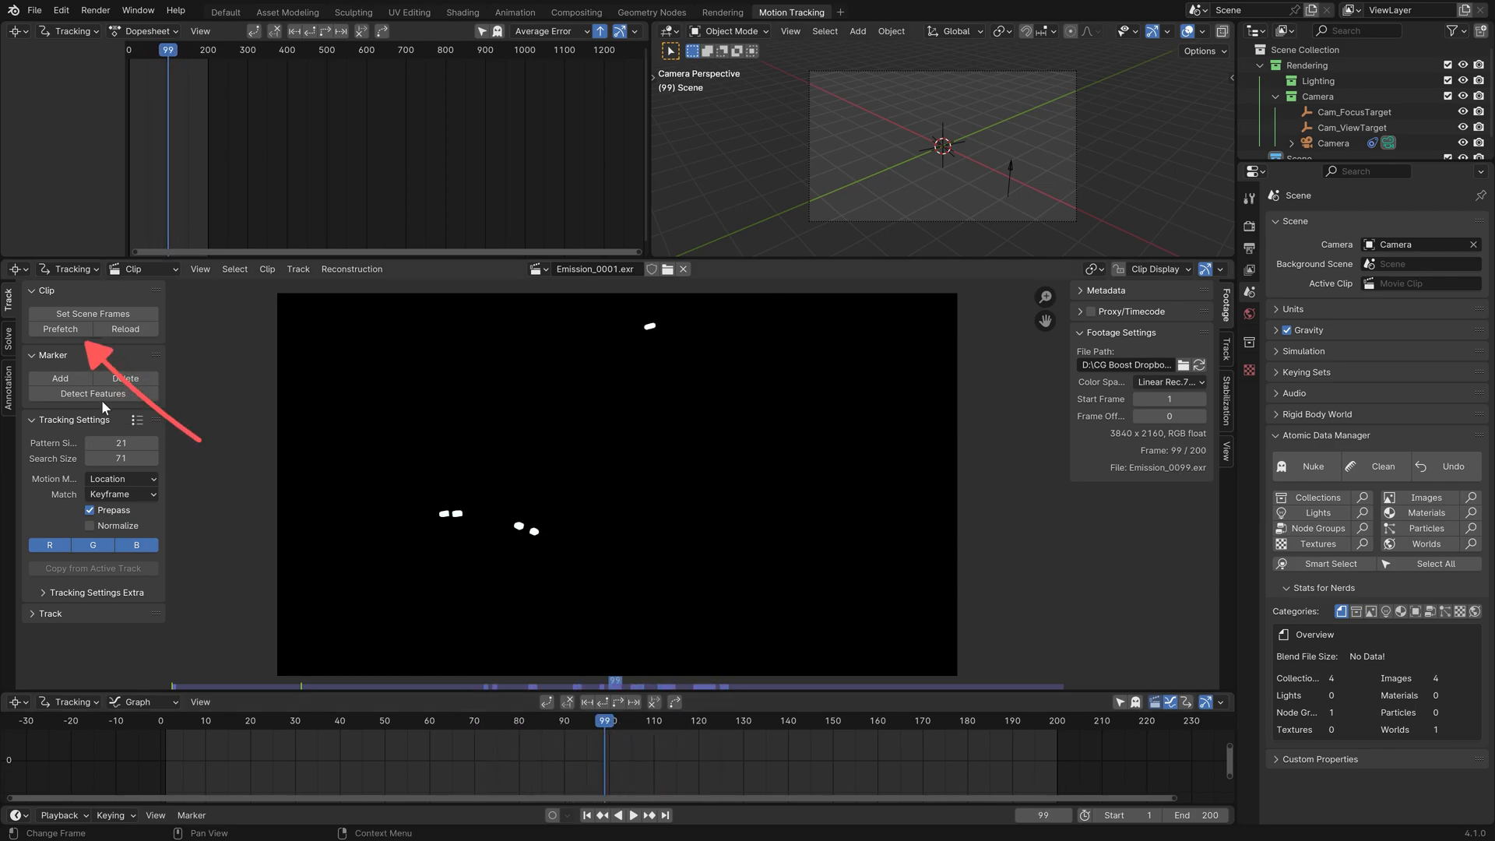
{"action": "left_click", "coordinate": [55, 329]}
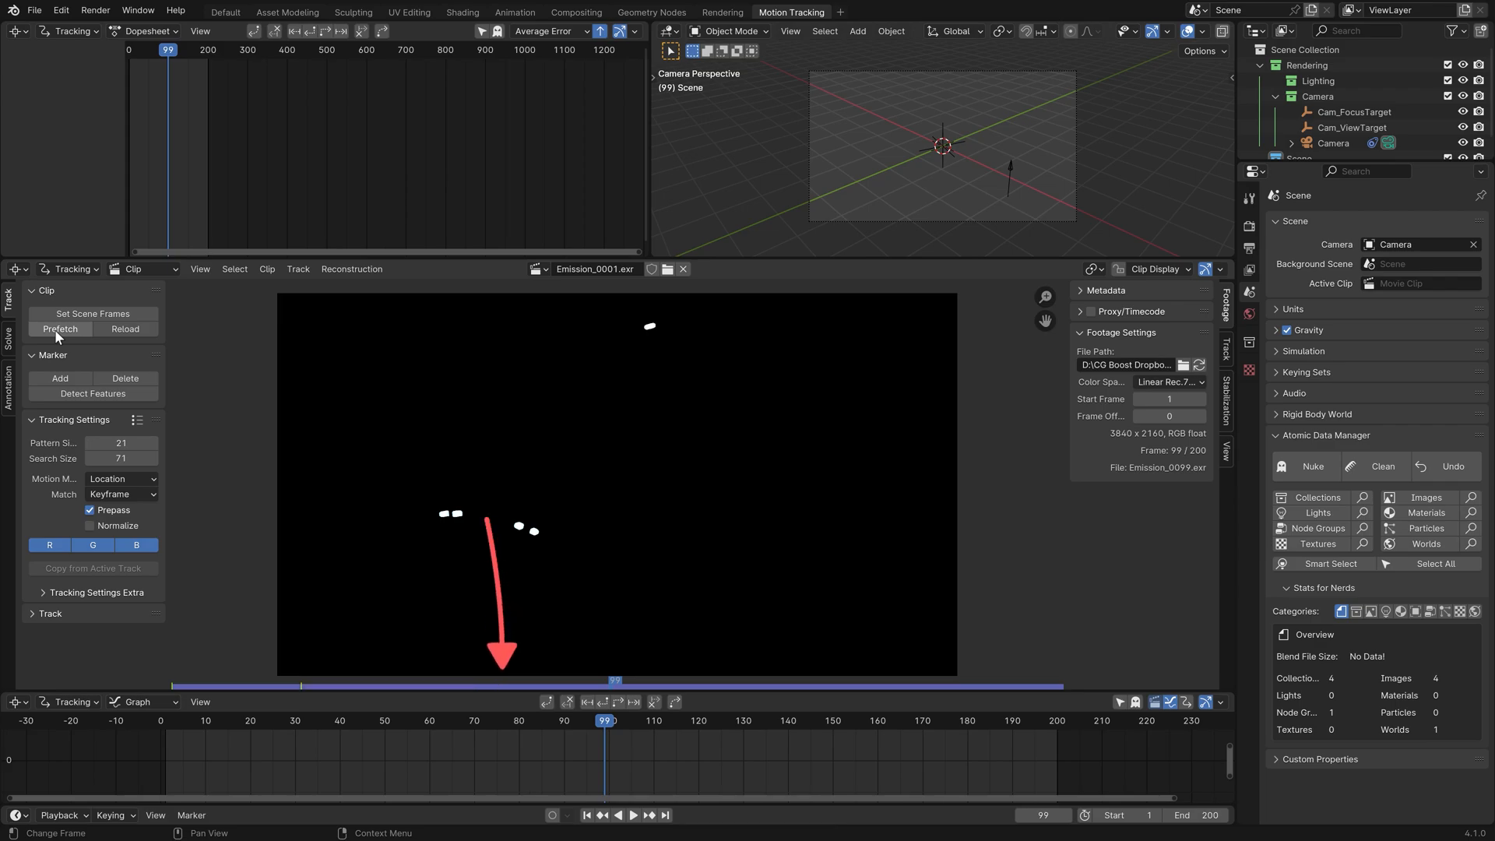
Scrub and play back the prefetched Emission clip to review how the bright spots move
{"action": "mouse_move", "coordinate": [545, 724]}
{"action": "left_mouse_down"}
{"action": "mouse_move", "coordinate": [683, 726]}
{"action": "mouse_move", "coordinate": [498, 731]}
{"action": "mouse_move", "coordinate": [596, 726]}
{"action": "left_mouse_up"}
{"action": "left_click", "coordinate": [633, 815]}
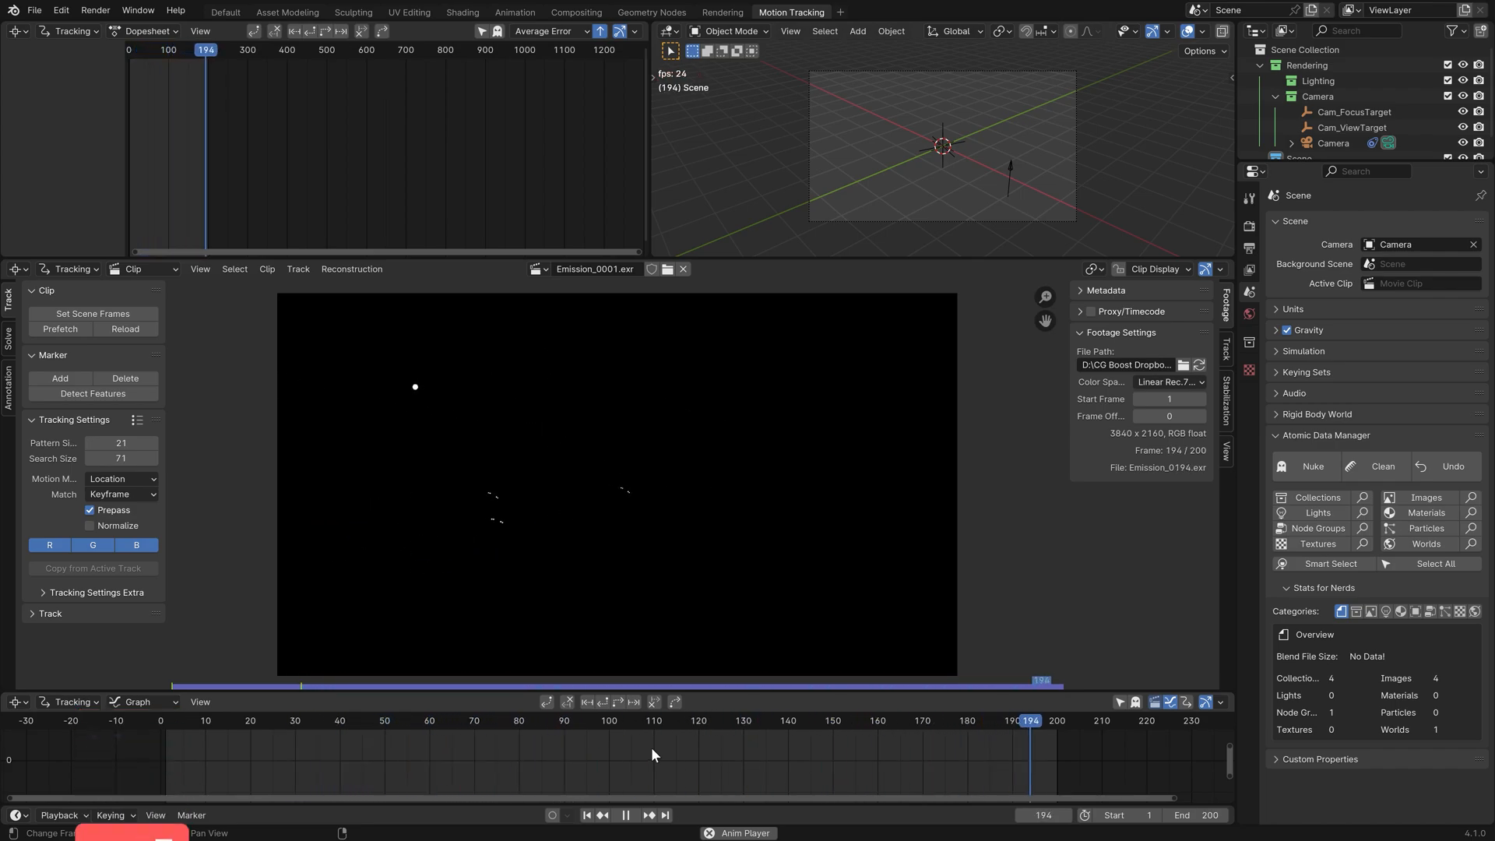
{"action": "key", "text": "space"}
Go to frame 199 and add a tracking marker on the round white sun spot
{"action": "left_click_drag", "start_coordinate": [296, 723], "coordinate": [1054, 740]}
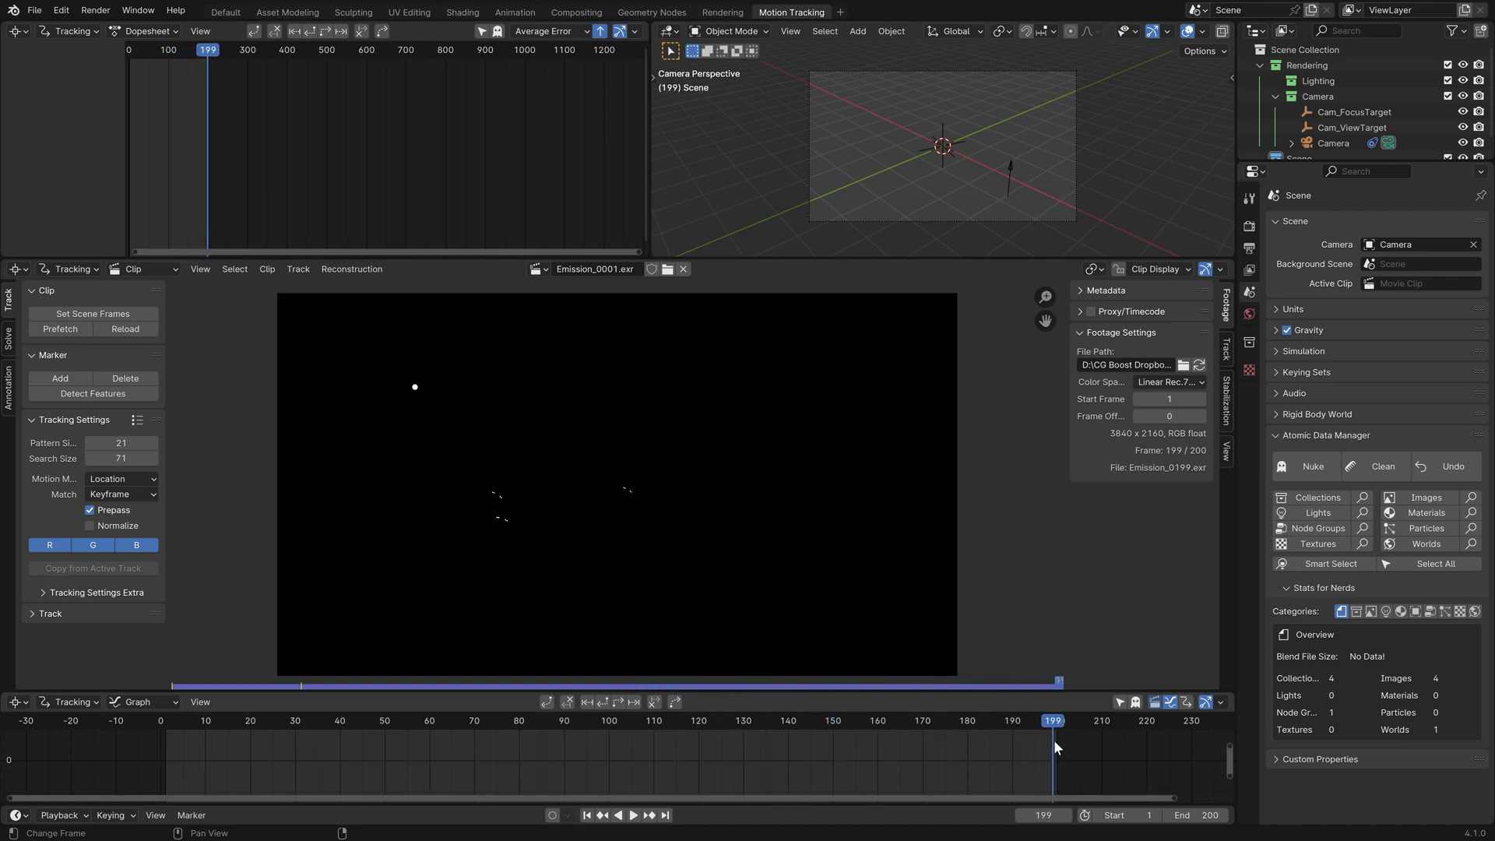
{"action": "middle_click_drag", "start_coordinate": [475, 458], "coordinate": [724, 525]}
{"action": "middle_click_drag", "start_coordinate": [818, 600], "coordinate": [833, 429], "text": "ctrl"}
{"action": "middle_click_drag", "start_coordinate": [852, 401], "coordinate": [695, 468]}
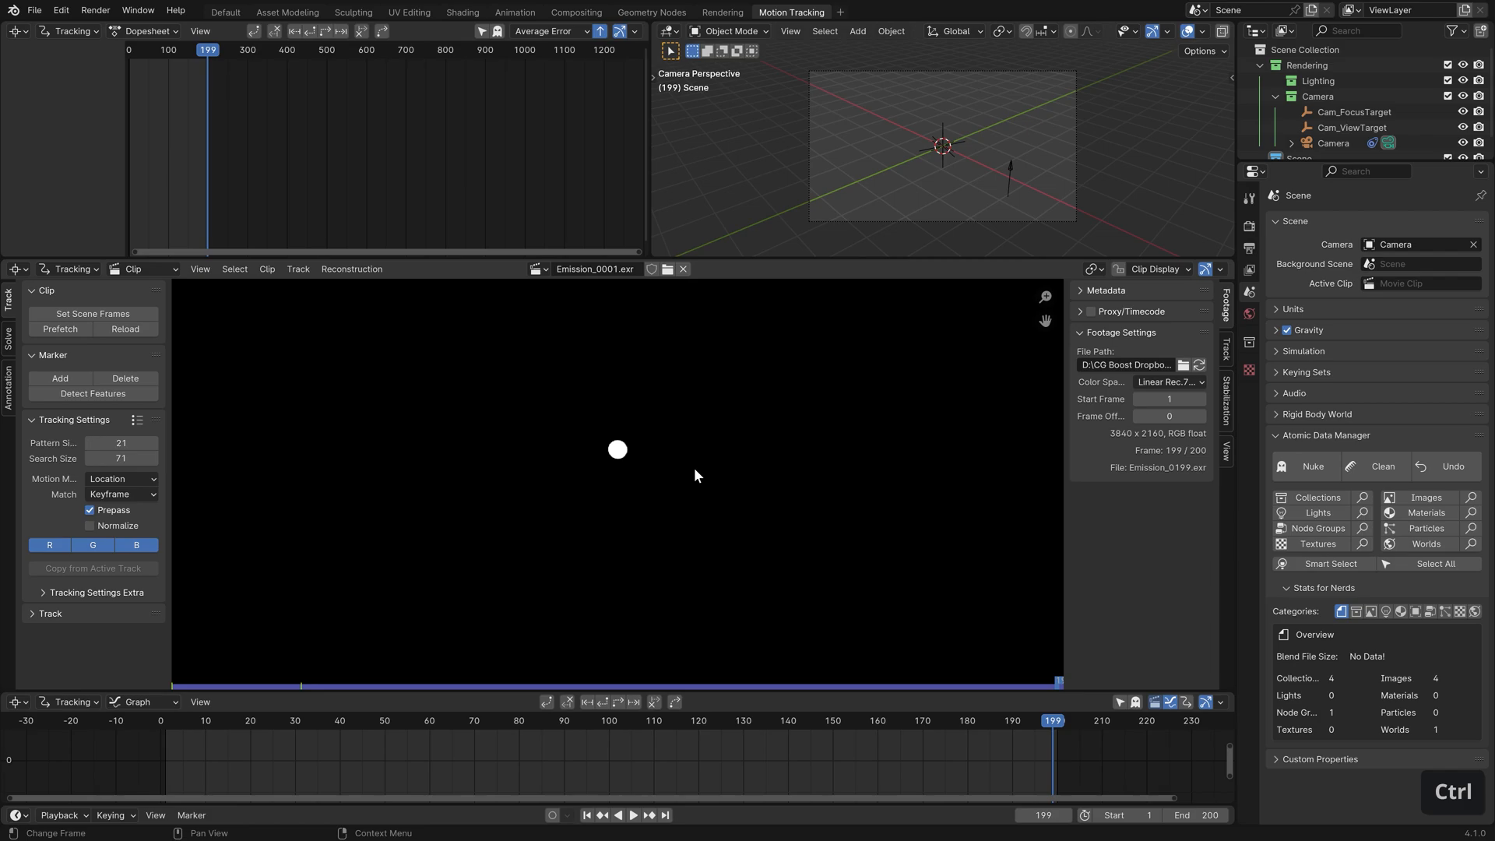
{"action": "left_click", "coordinate": [79, 380]}
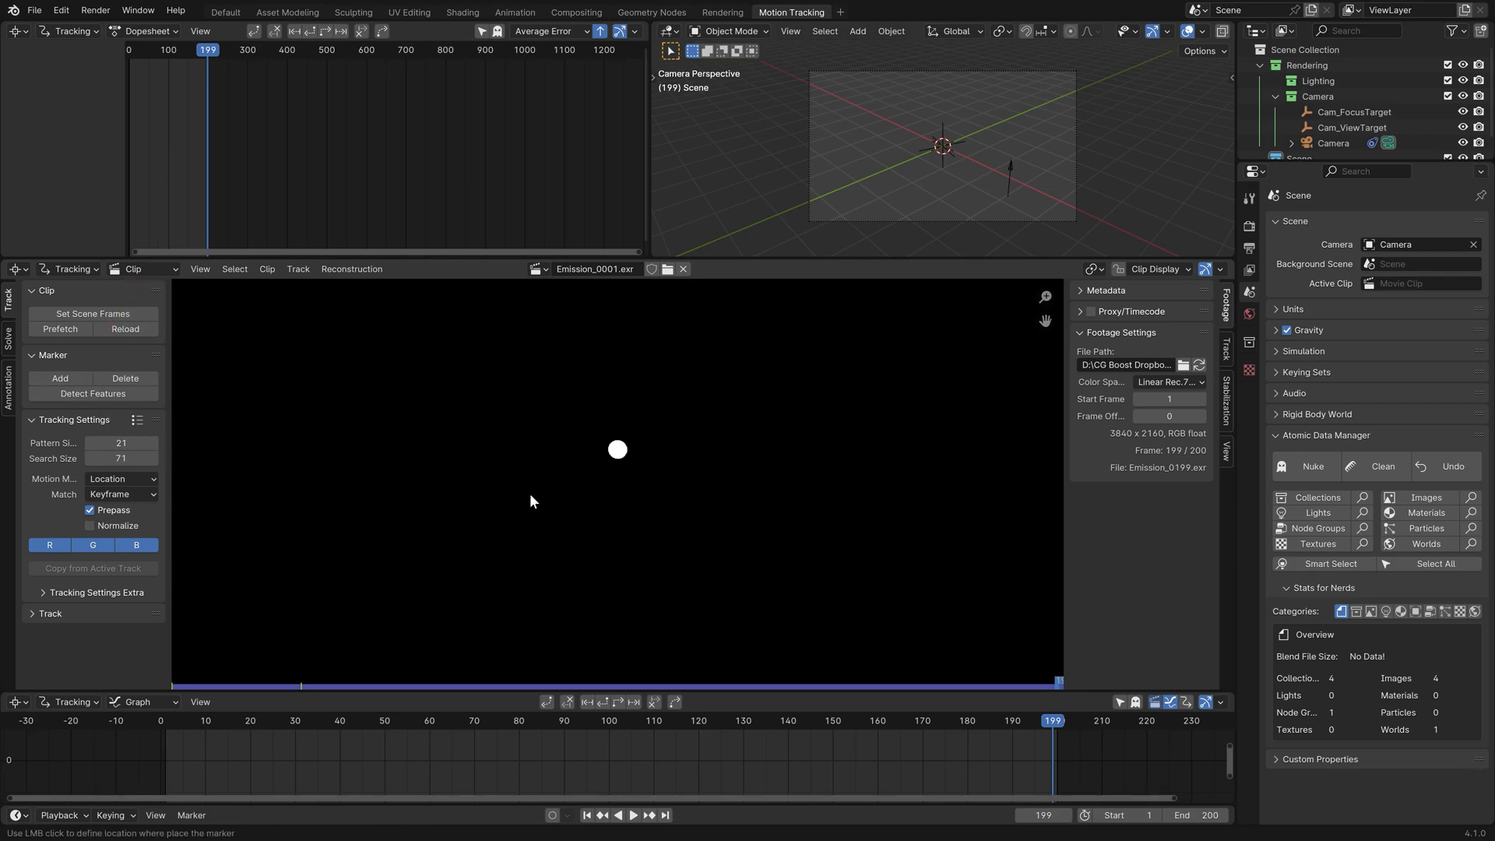
{"action": "left_click", "coordinate": [617, 452]}
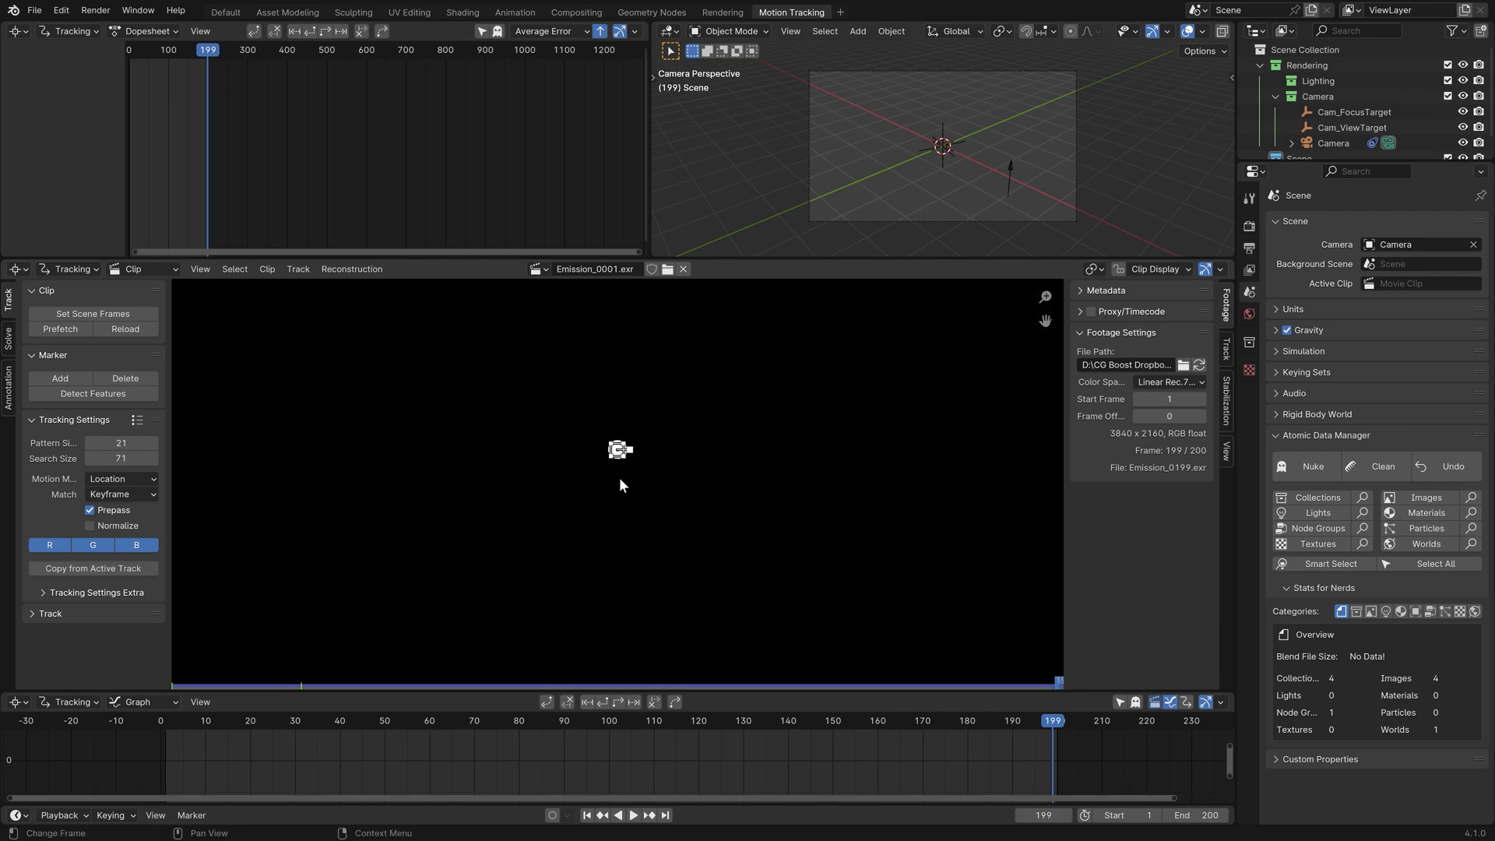
Fit the tracking marker around the white sun spot and center it on the spot using an enlarged track preview
{"action": "mouse_move", "coordinate": [617, 451]}
{"action": "left_mouse_down"}
{"action": "mouse_move", "coordinate": [641, 454]}
{"action": "mouse_move", "coordinate": [597, 441]}
{"action": "mouse_move", "coordinate": [649, 451]}
{"action": "left_mouse_up"}
{"action": "left_click", "coordinate": [1228, 355]}
{"action": "left_click_drag", "start_coordinate": [1138, 376], "coordinate": [1134, 452]}
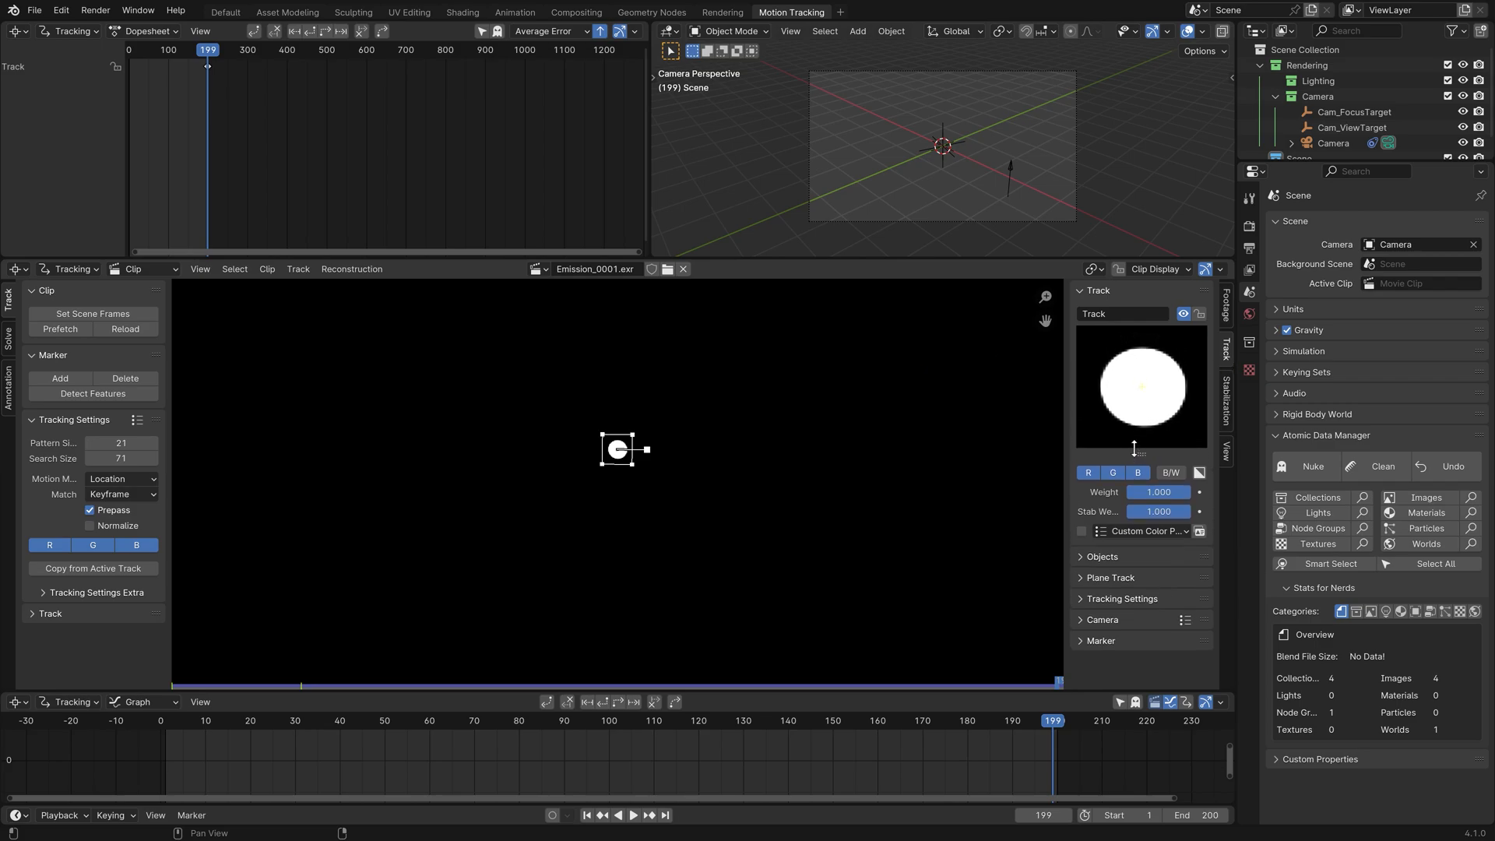
{"action": "mouse_move", "coordinate": [1151, 400]}
{"action": "left_mouse_down"}
{"action": "mouse_move", "coordinate": [1179, 400]}
{"action": "mouse_move", "coordinate": [1151, 398]}
{"action": "left_mouse_up"}
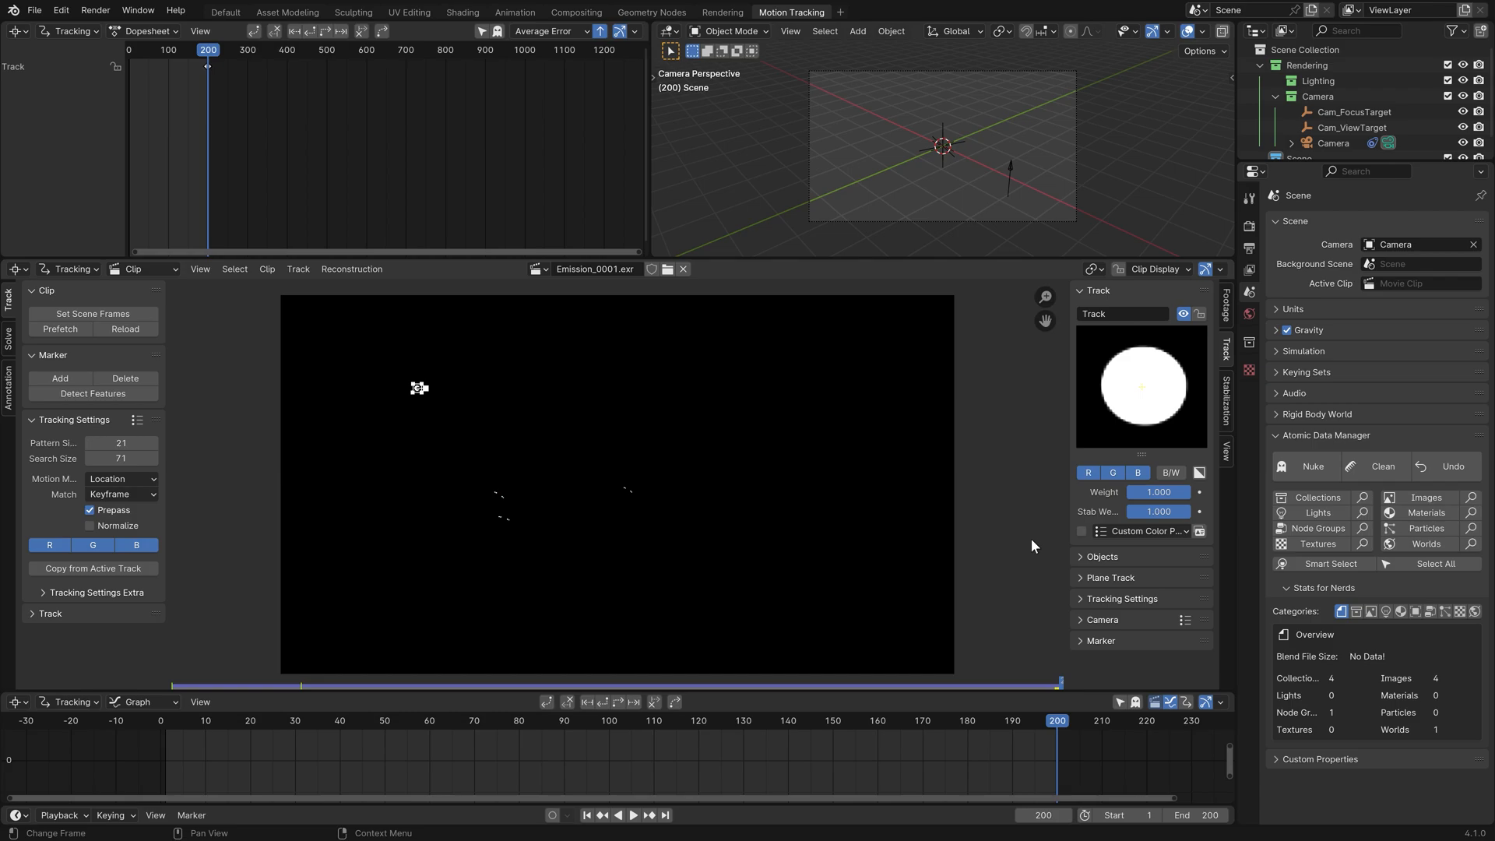
Track the sun marker backwards from frame 200 and scrub the last tracked frames, ending on frame 96
{"action": "left_click", "coordinate": [604, 702]}
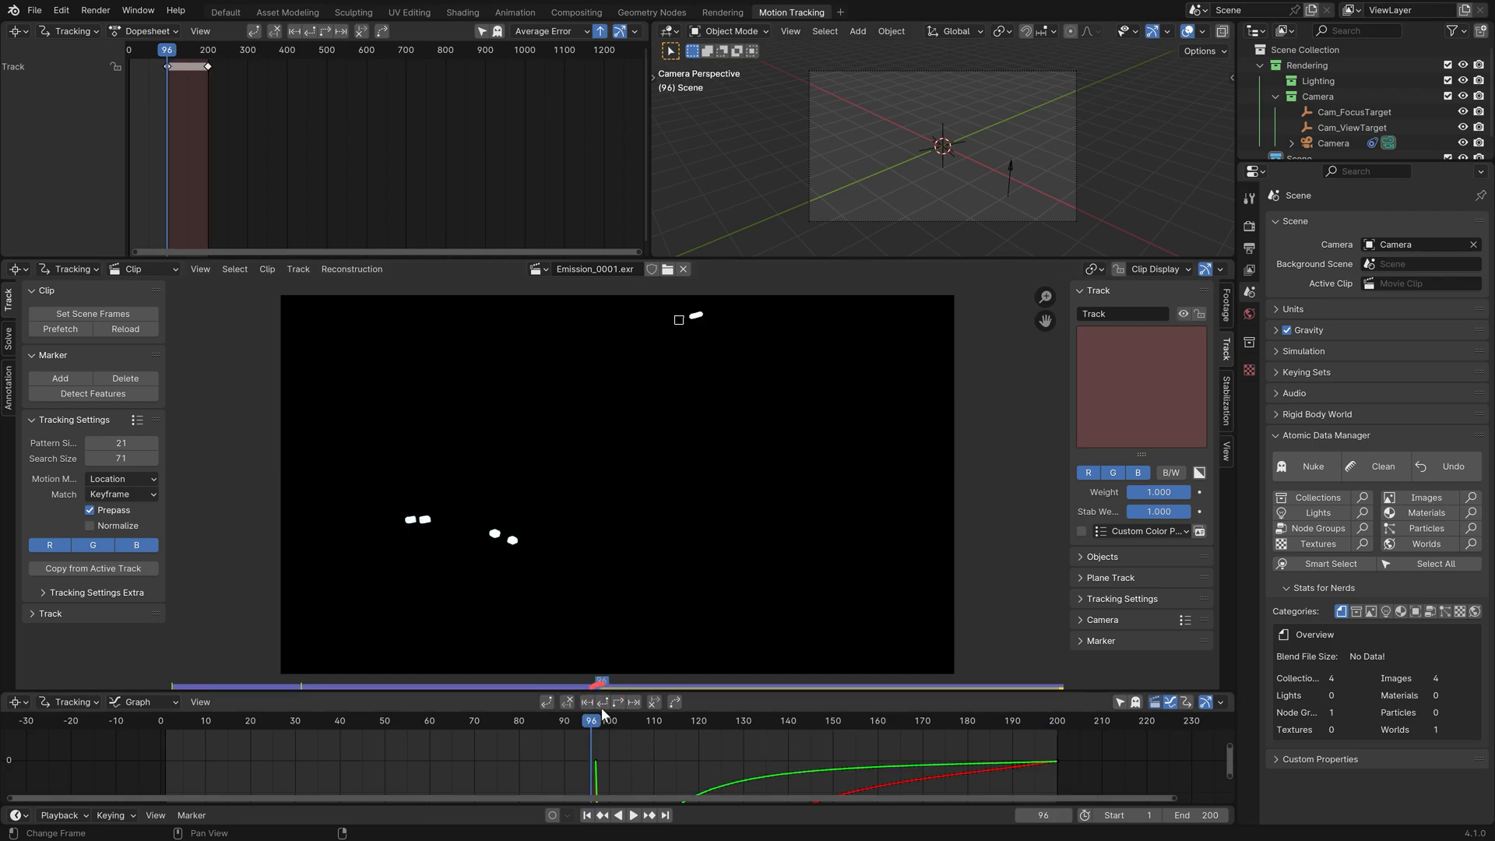
{"action": "middle_click_drag", "start_coordinate": [631, 762], "coordinate": [647, 769], "text": "ctrl"}
{"action": "middle_click_drag", "start_coordinate": [658, 340], "coordinate": [635, 424]}
{"action": "middle_click_drag", "start_coordinate": [635, 424], "coordinate": [701, 425], "text": "ctrl"}
{"action": "middle_click_drag", "start_coordinate": [625, 473], "coordinate": [734, 415]}
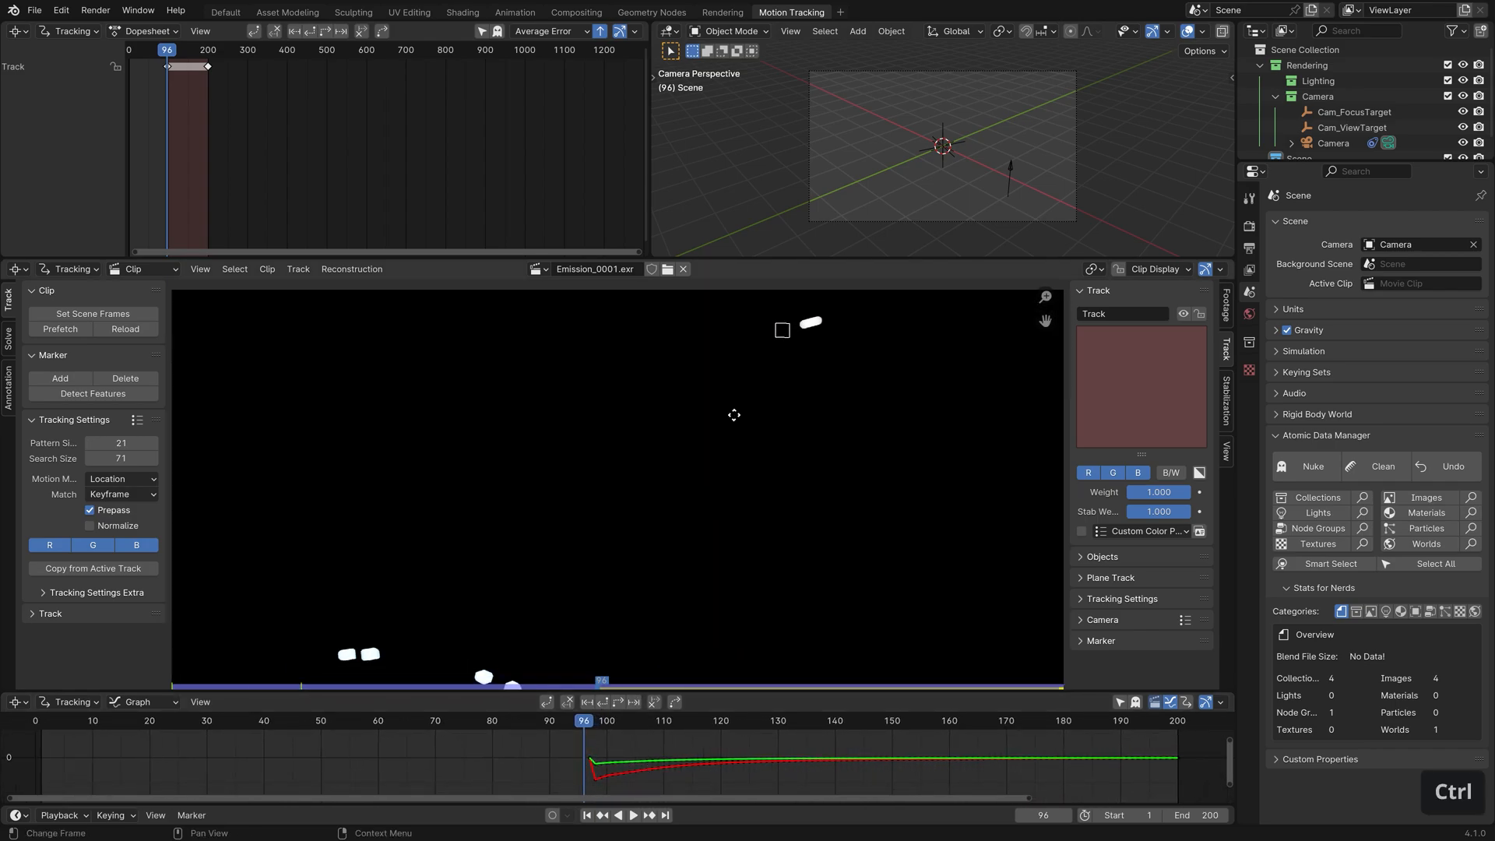
{"action": "left_click", "coordinate": [622, 719]}
{"action": "mouse_move", "coordinate": [622, 723]}
{"action": "left_mouse_down"}
{"action": "mouse_move", "coordinate": [814, 729]}
{"action": "mouse_move", "coordinate": [590, 735]}
{"action": "left_mouse_up"}
Re-enable the sun marker on frame 96, move it onto the elongated white spot and enlarge it to fit
{"action": "middle_click_drag", "start_coordinate": [764, 410], "coordinate": [596, 522]}
{"action": "mouse_move", "coordinate": [604, 670]}
{"action": "middle_mouse_down", "text": "ctrl"}
{"action": "mouse_move", "coordinate": [697, 628]}
{"action": "mouse_move", "coordinate": [710, 506]}
{"action": "middle_mouse_up", "text": "ctrl"}
{"action": "middle_click_drag", "start_coordinate": [716, 461], "coordinate": [643, 550]}
{"action": "key", "text": "Left"}
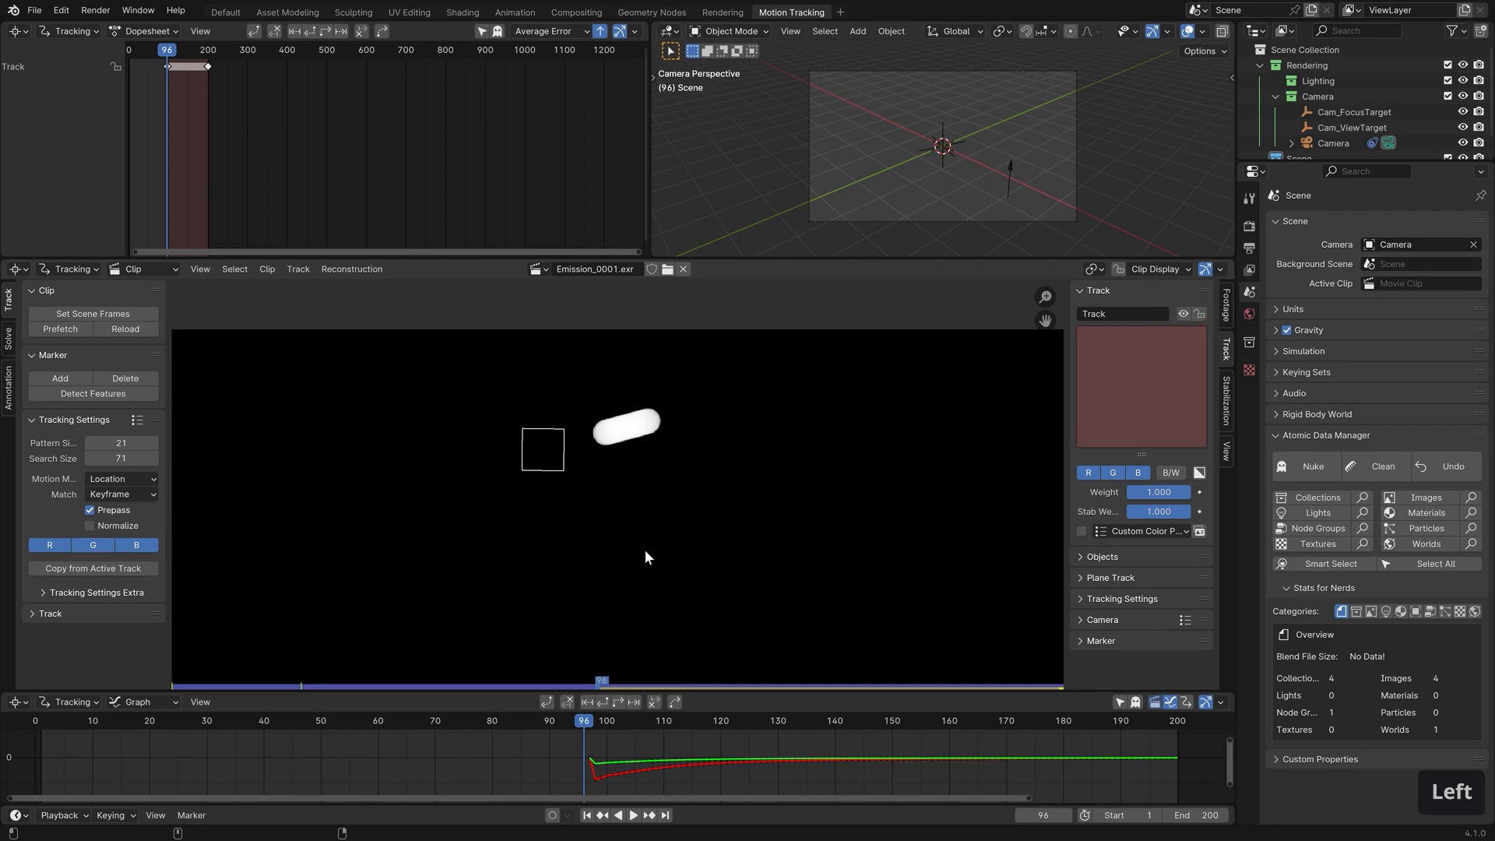
{"action": "left_click", "coordinate": [1184, 315]}
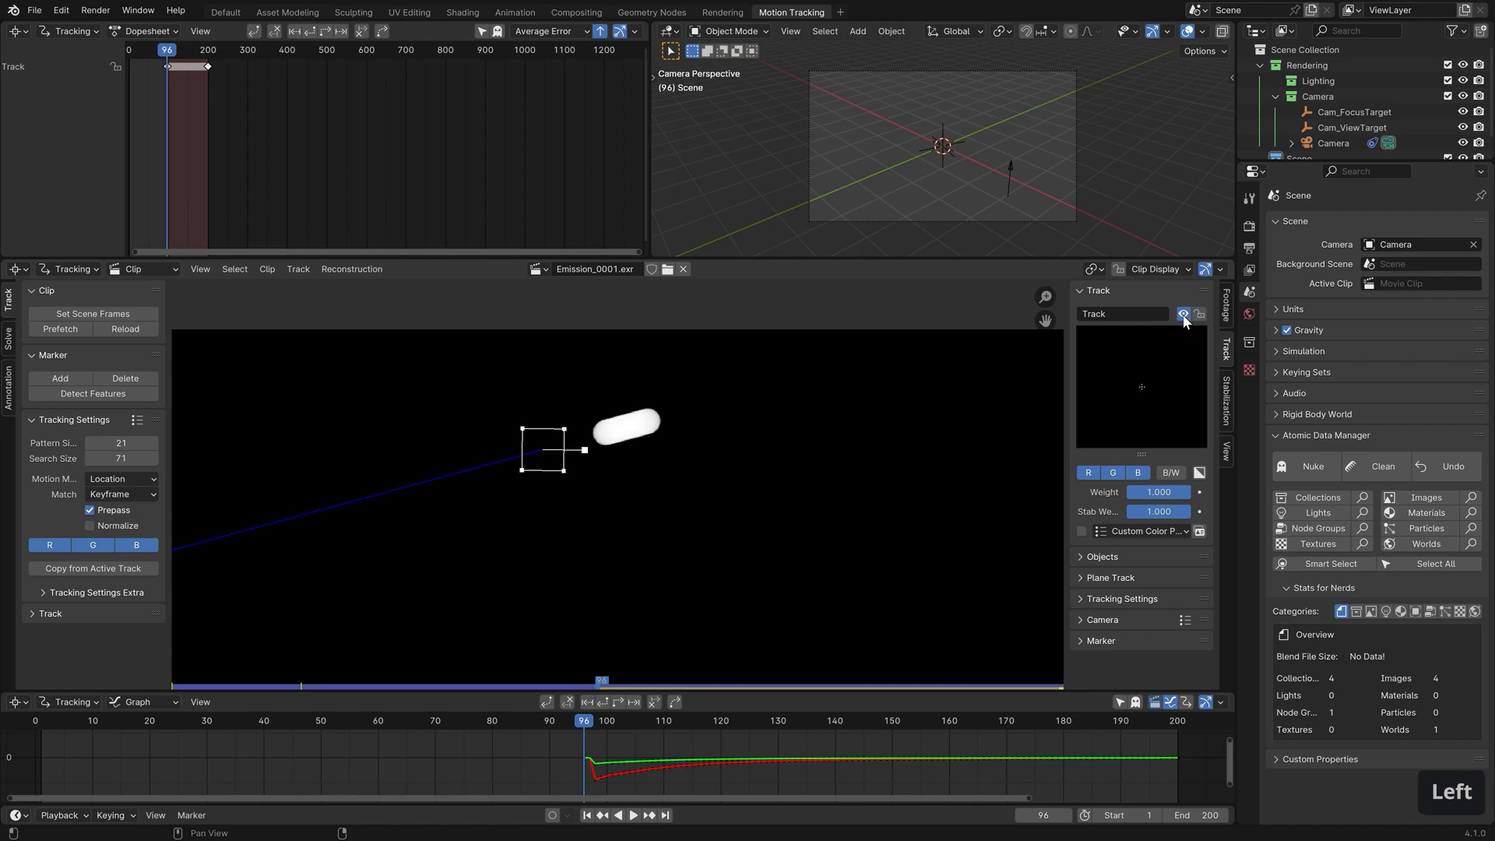
{"action": "mouse_move", "coordinate": [547, 453]}
{"action": "left_mouse_down"}
{"action": "mouse_move", "coordinate": [621, 427]}
{"action": "mouse_move", "coordinate": [690, 431]}
{"action": "left_mouse_up"}
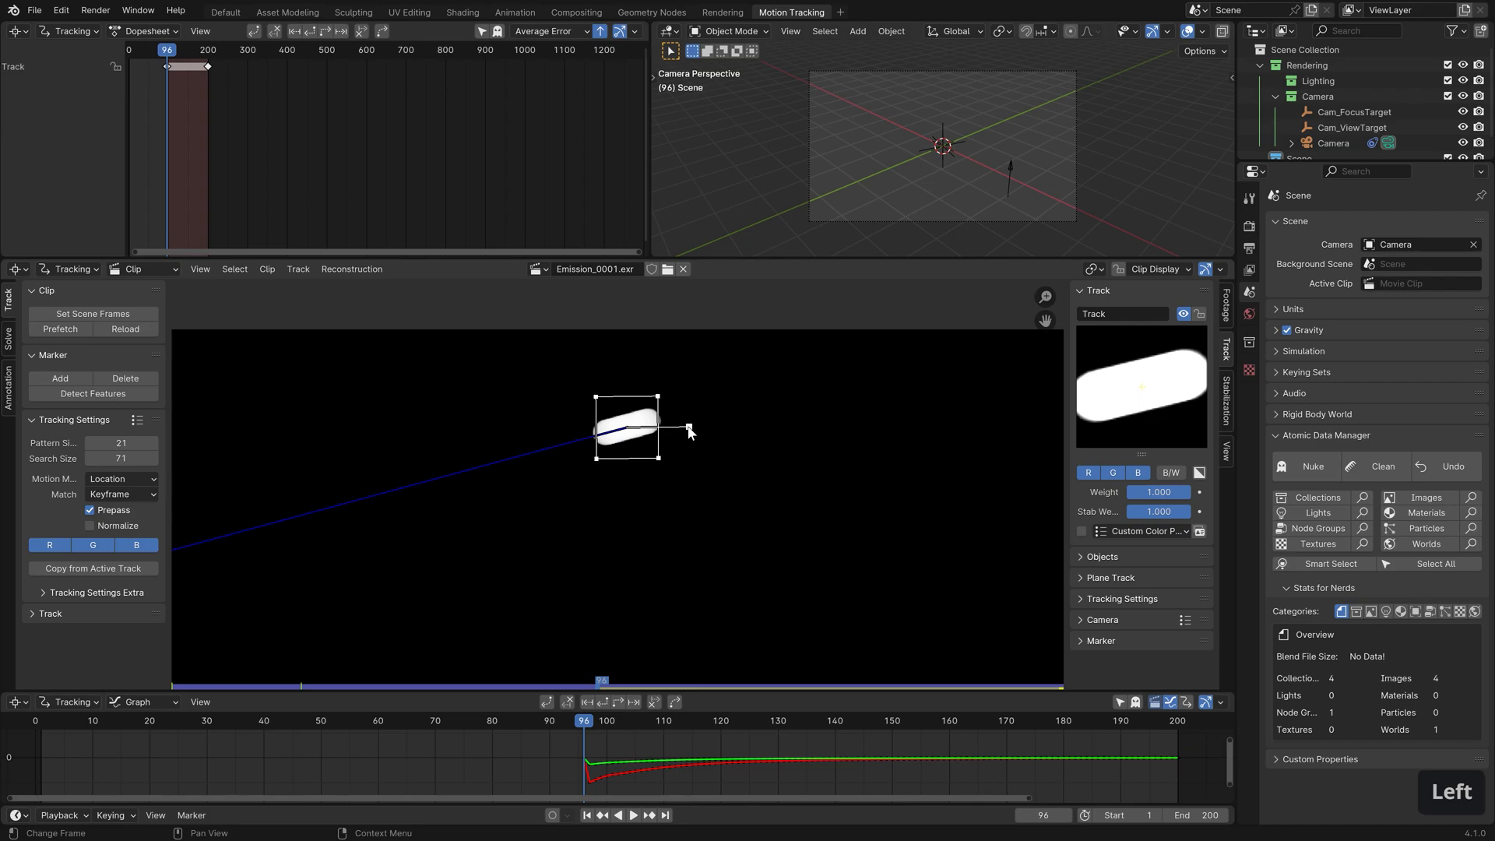
Enable the marker on frame 95 and center it by hand on the elongated white spot
{"action": "key", "text": "Left"}
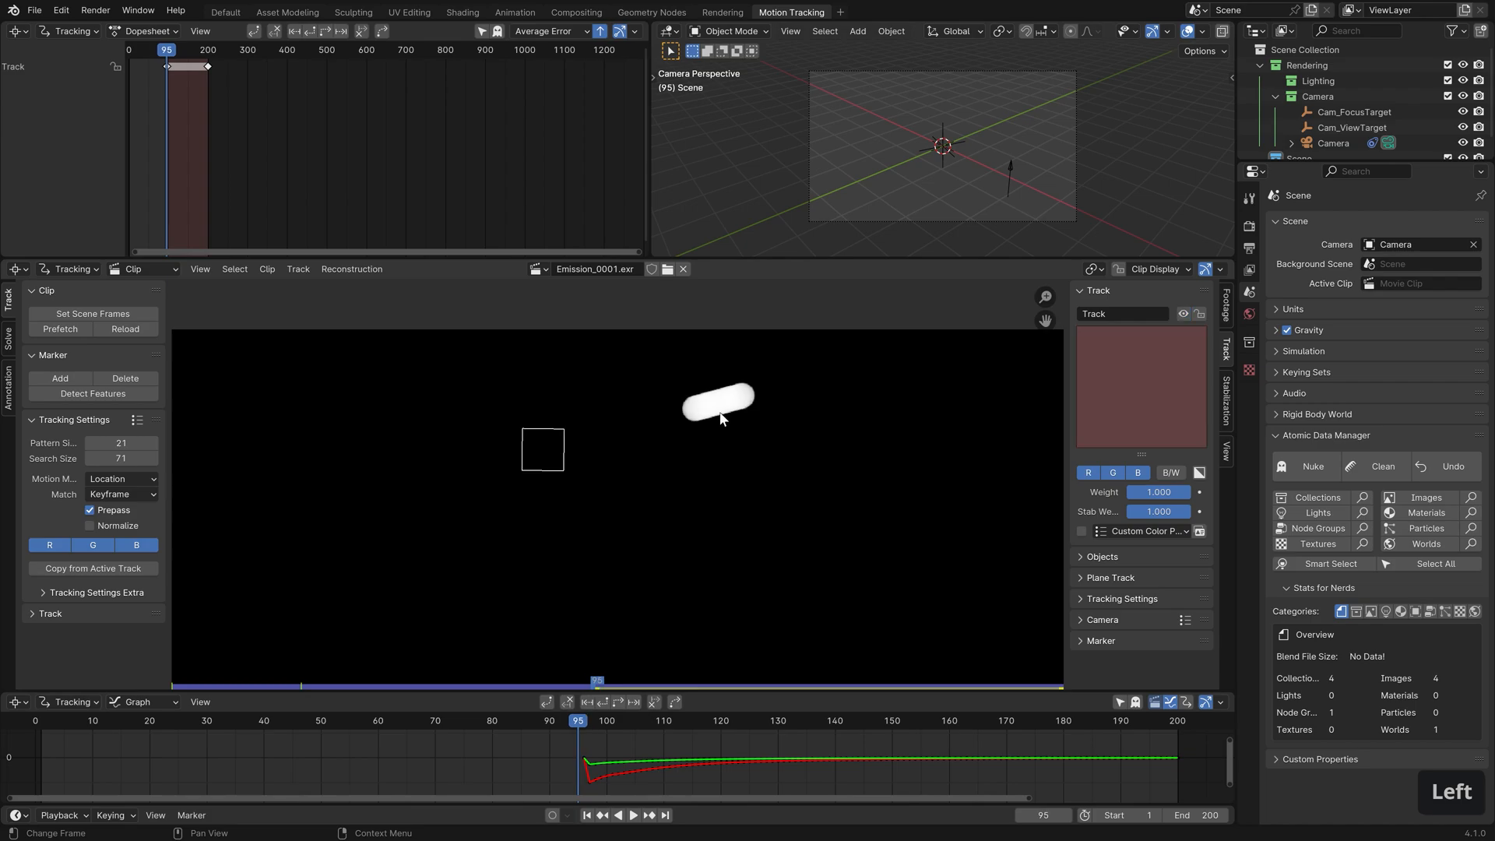
{"action": "left_click", "coordinate": [1181, 314]}
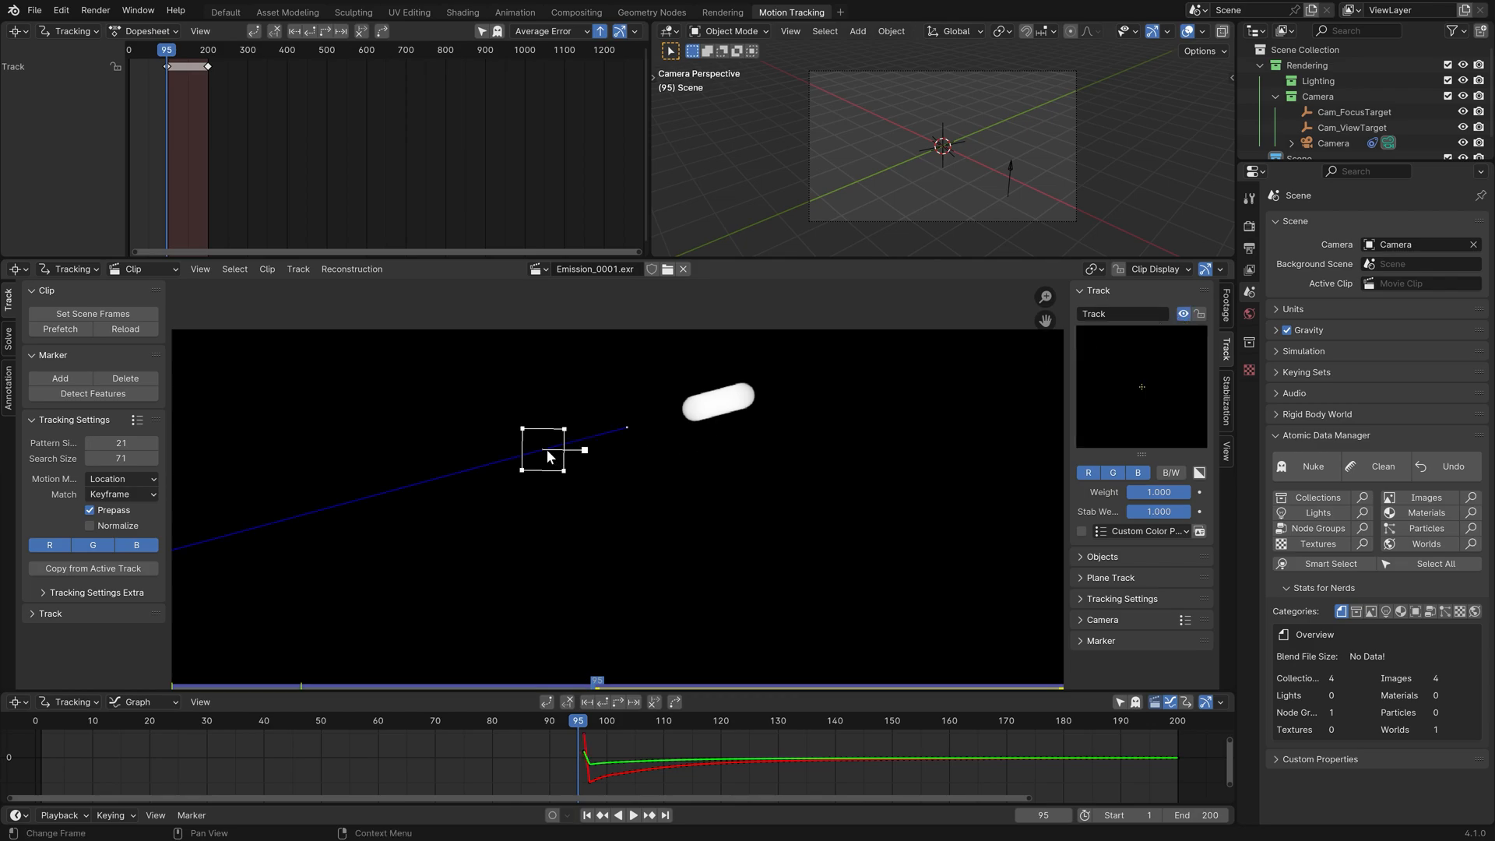
{"action": "mouse_move", "coordinate": [554, 462]}
{"action": "left_mouse_down"}
{"action": "mouse_move", "coordinate": [697, 436]}
{"action": "mouse_move", "coordinate": [729, 414]}
{"action": "left_mouse_up"}
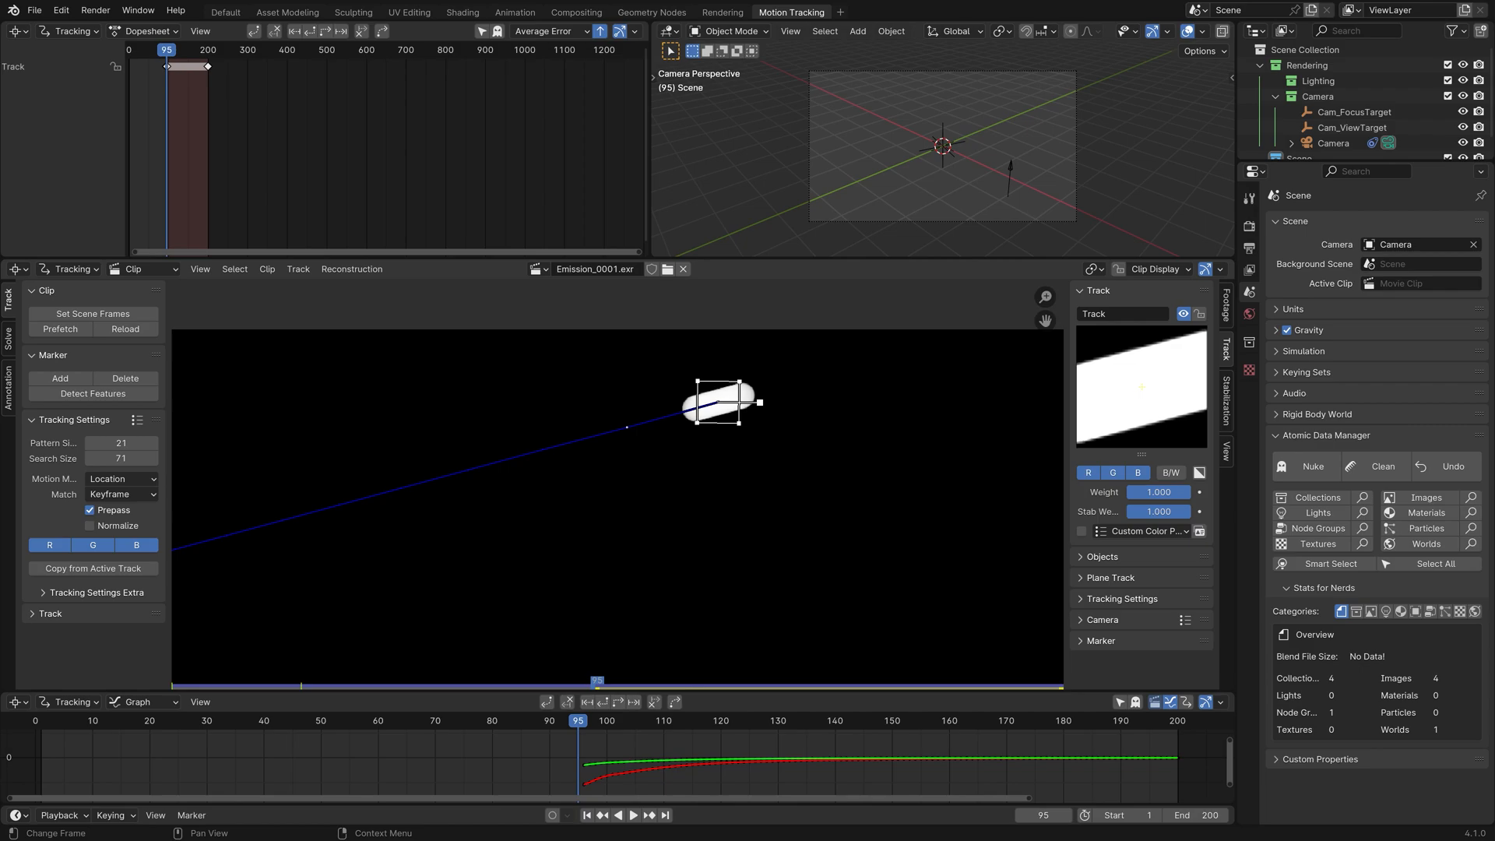
Compare the marker placement on frames 95 and 96, and undo the accidental marker shift on frame 96
{"action": "key", "text": "Right"}
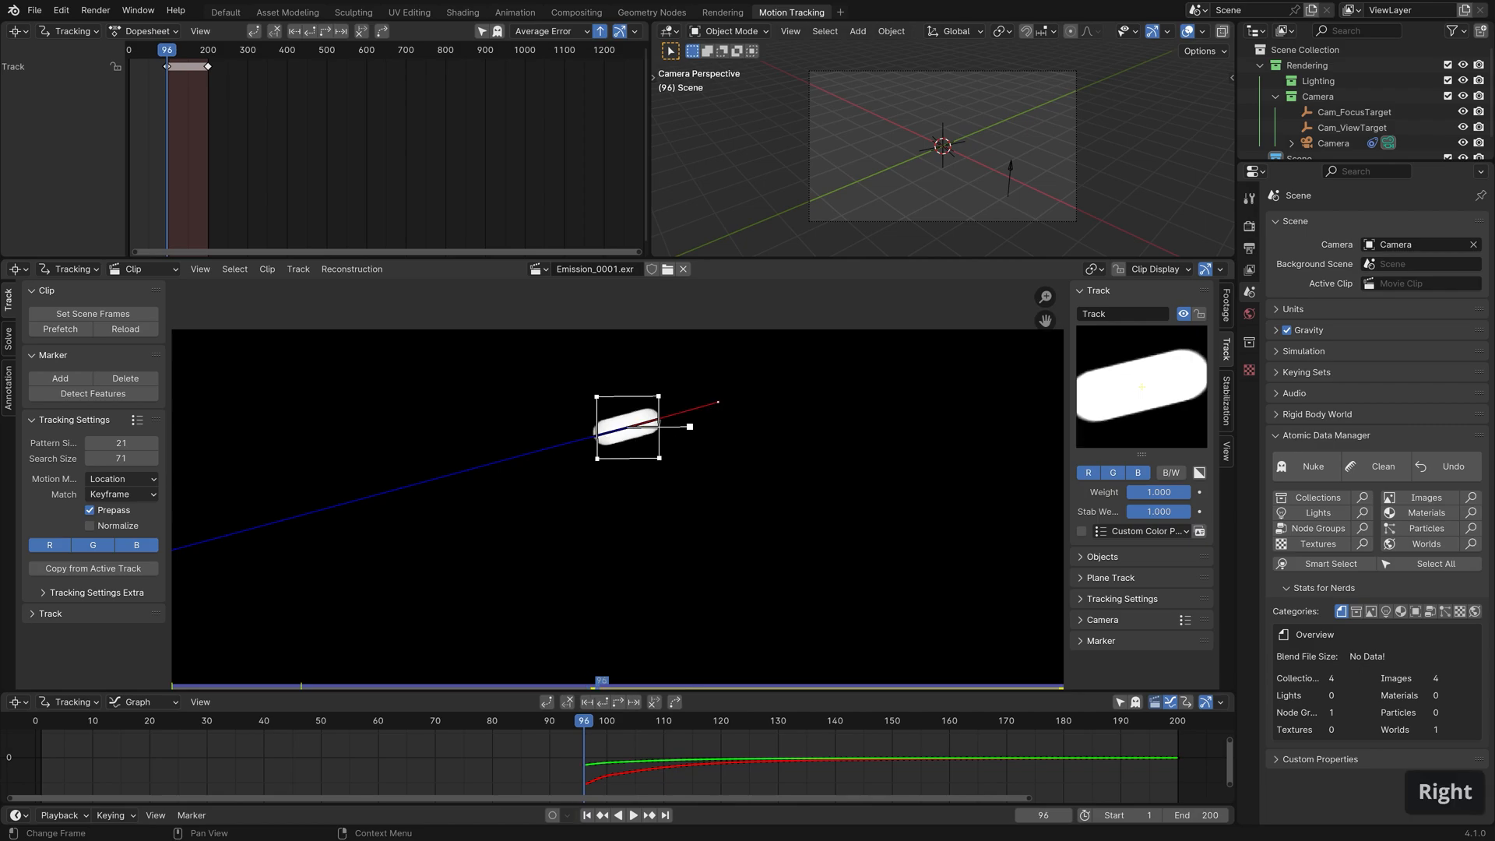
{"action": "left_click_drag", "start_coordinate": [676, 437], "coordinate": [674, 435]}
{"action": "key", "text": "ctrl+z"}
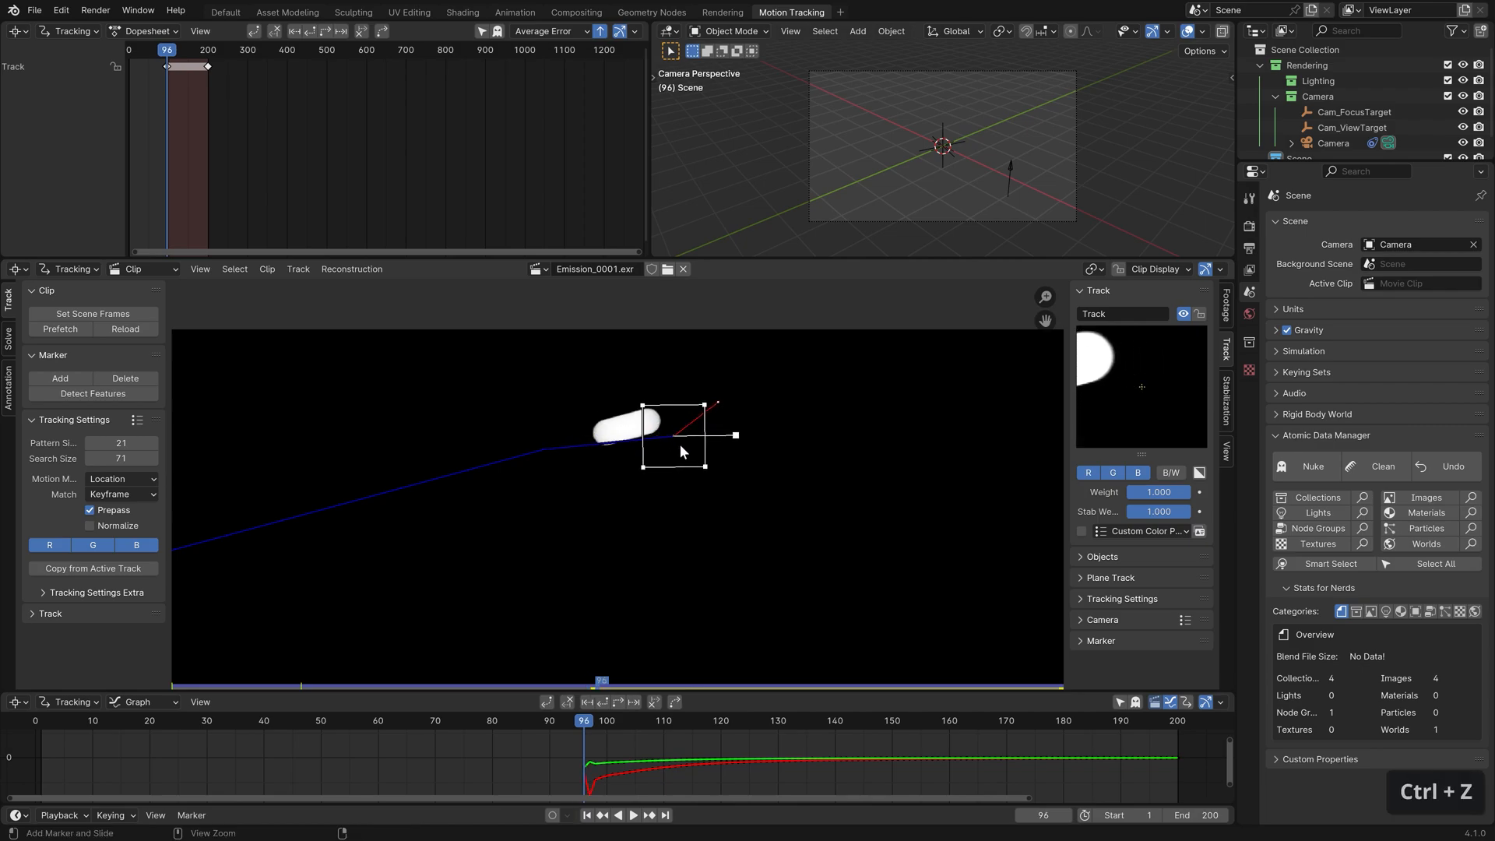
{"action": "key", "text": "Left"}
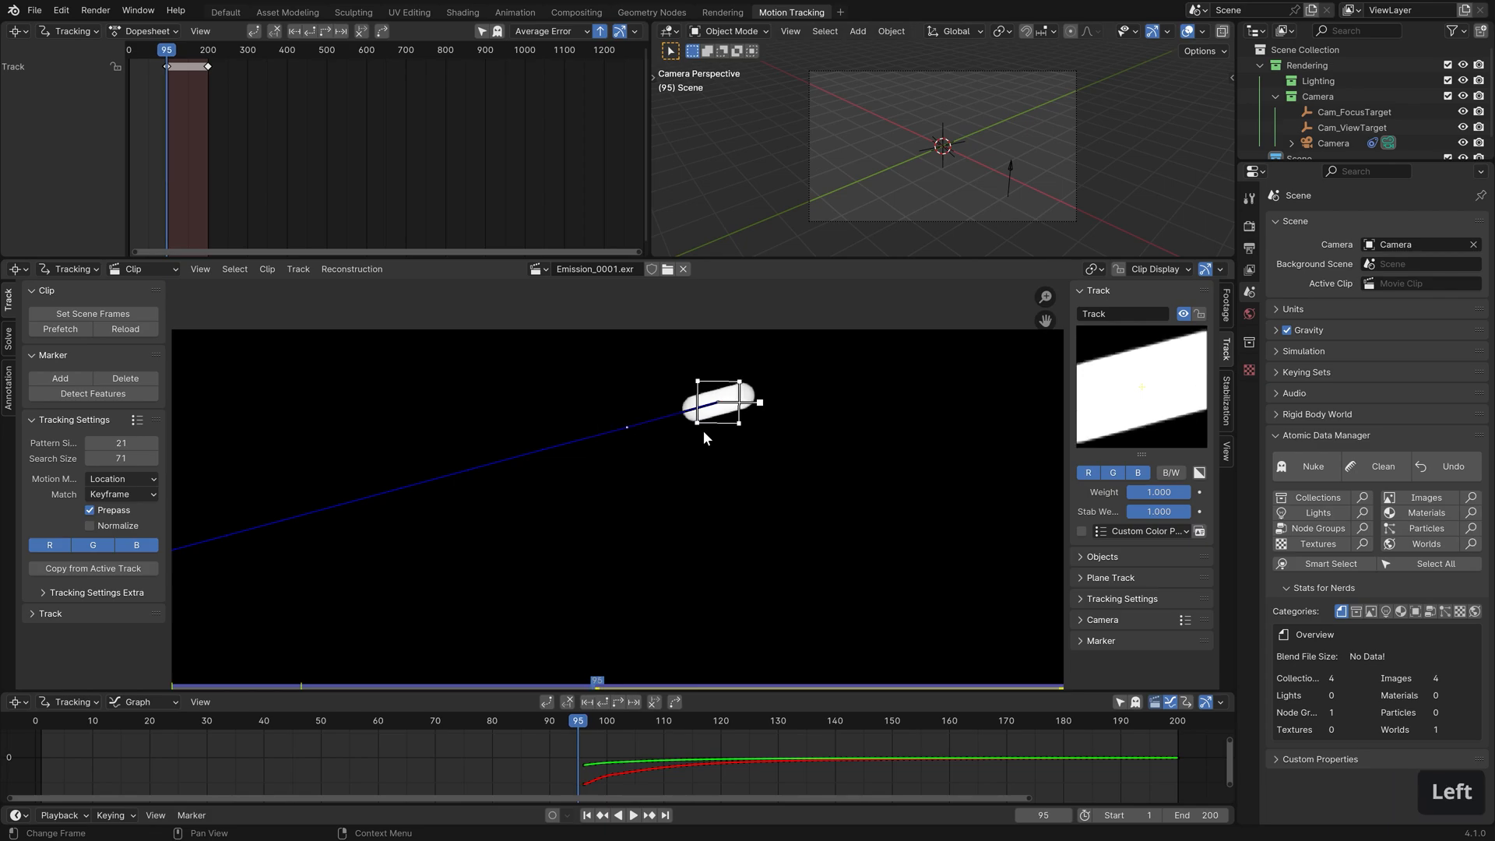
{"action": "key", "text": "Right"}
{"action": "key", "text": "Left"}
Place the marker by hand along the sun's path on frames 94, 92 and 93, following it past the image's upper edge
{"action": "key", "text": "Left"}
{"action": "left_click_drag", "start_coordinate": [720, 413], "coordinate": [818, 384]}
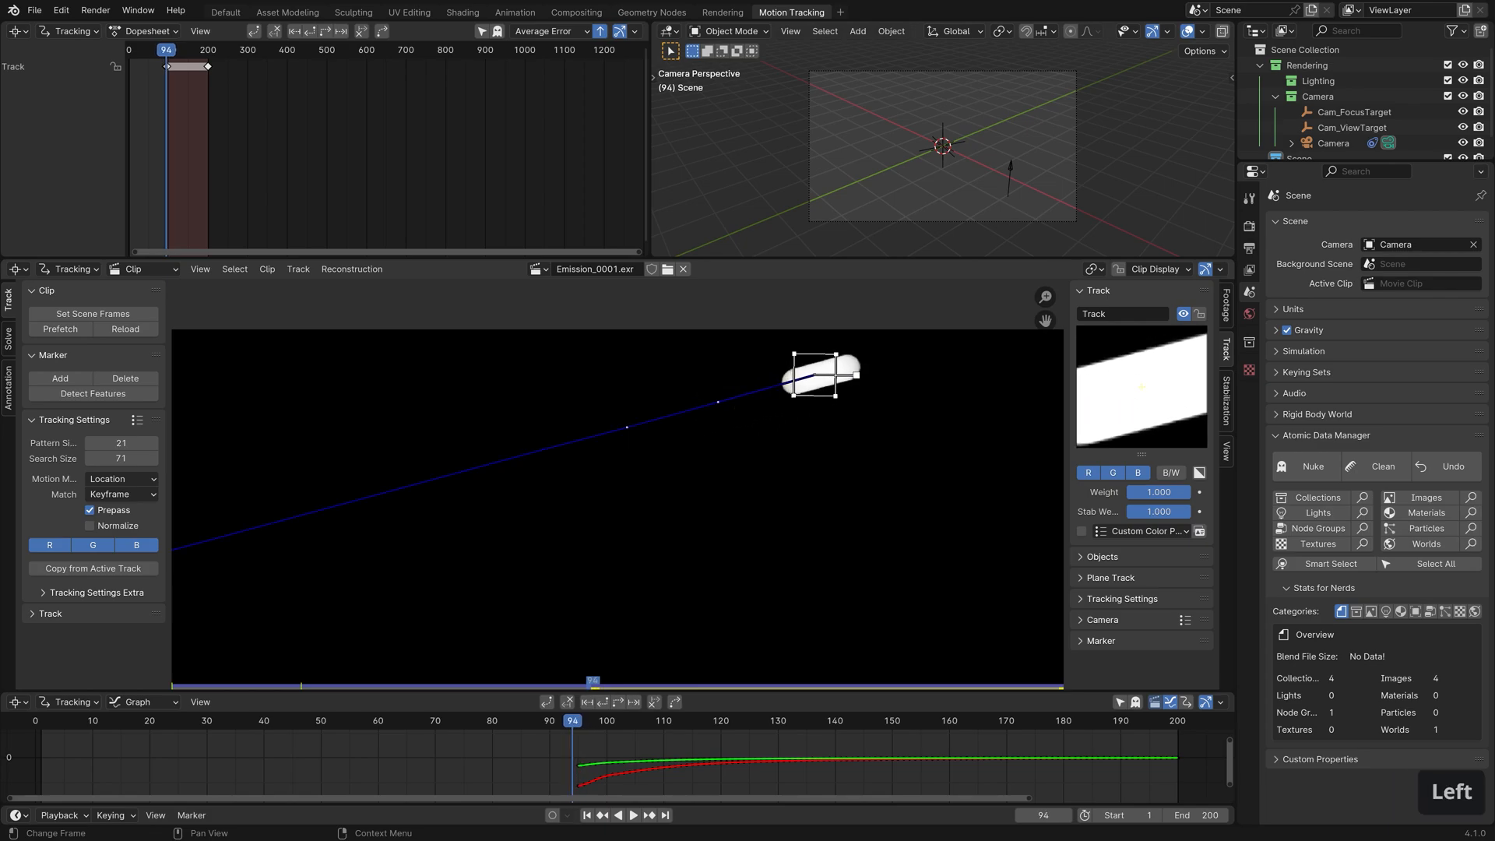
{"action": "key", "text": "Left"}
{"action": "key", "text": "Left"}
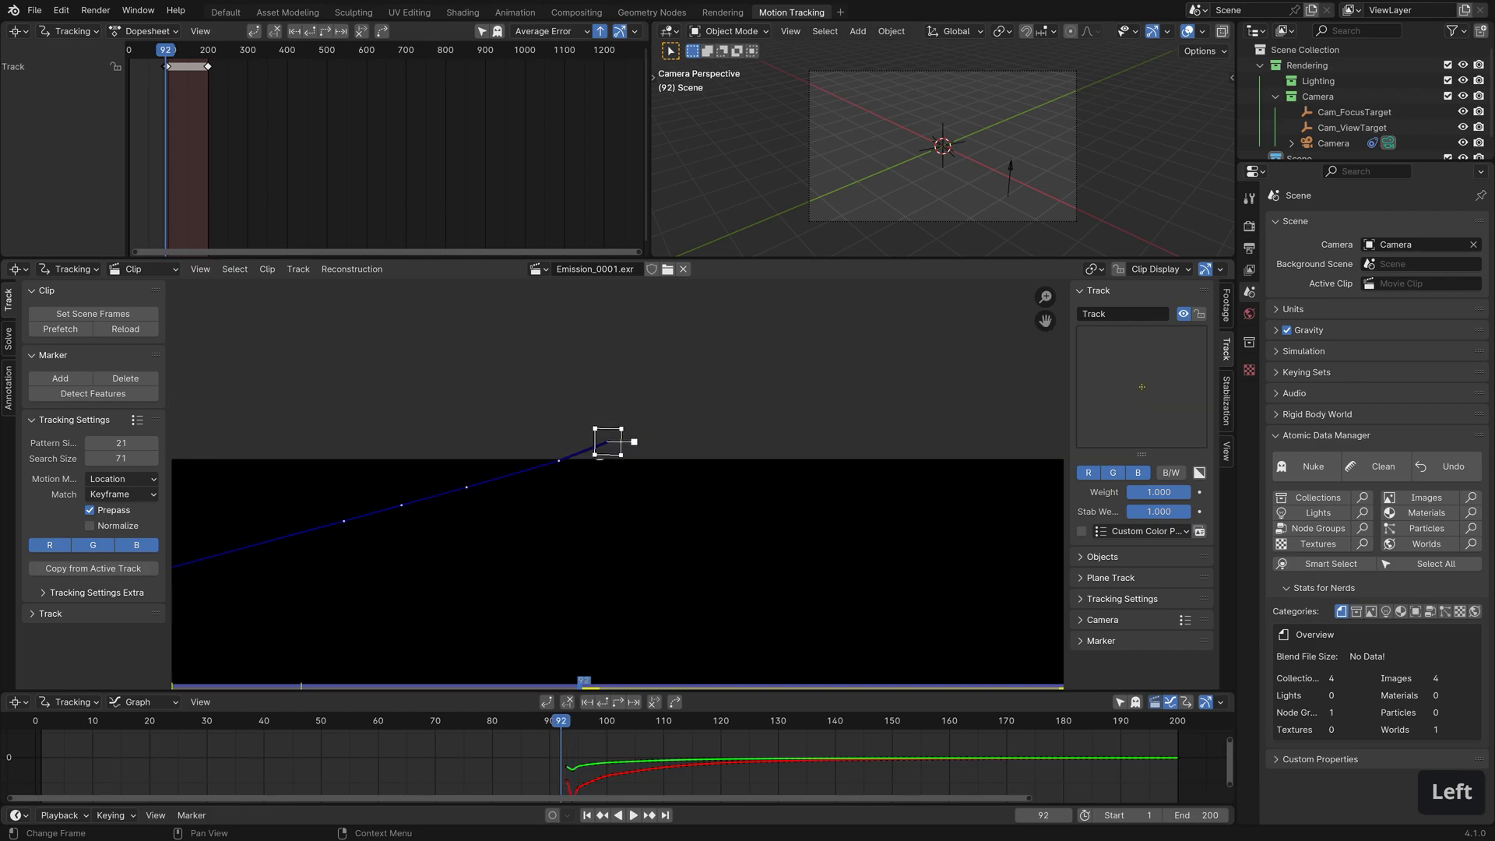
{"action": "left_click_drag", "start_coordinate": [608, 442], "coordinate": [606, 447]}
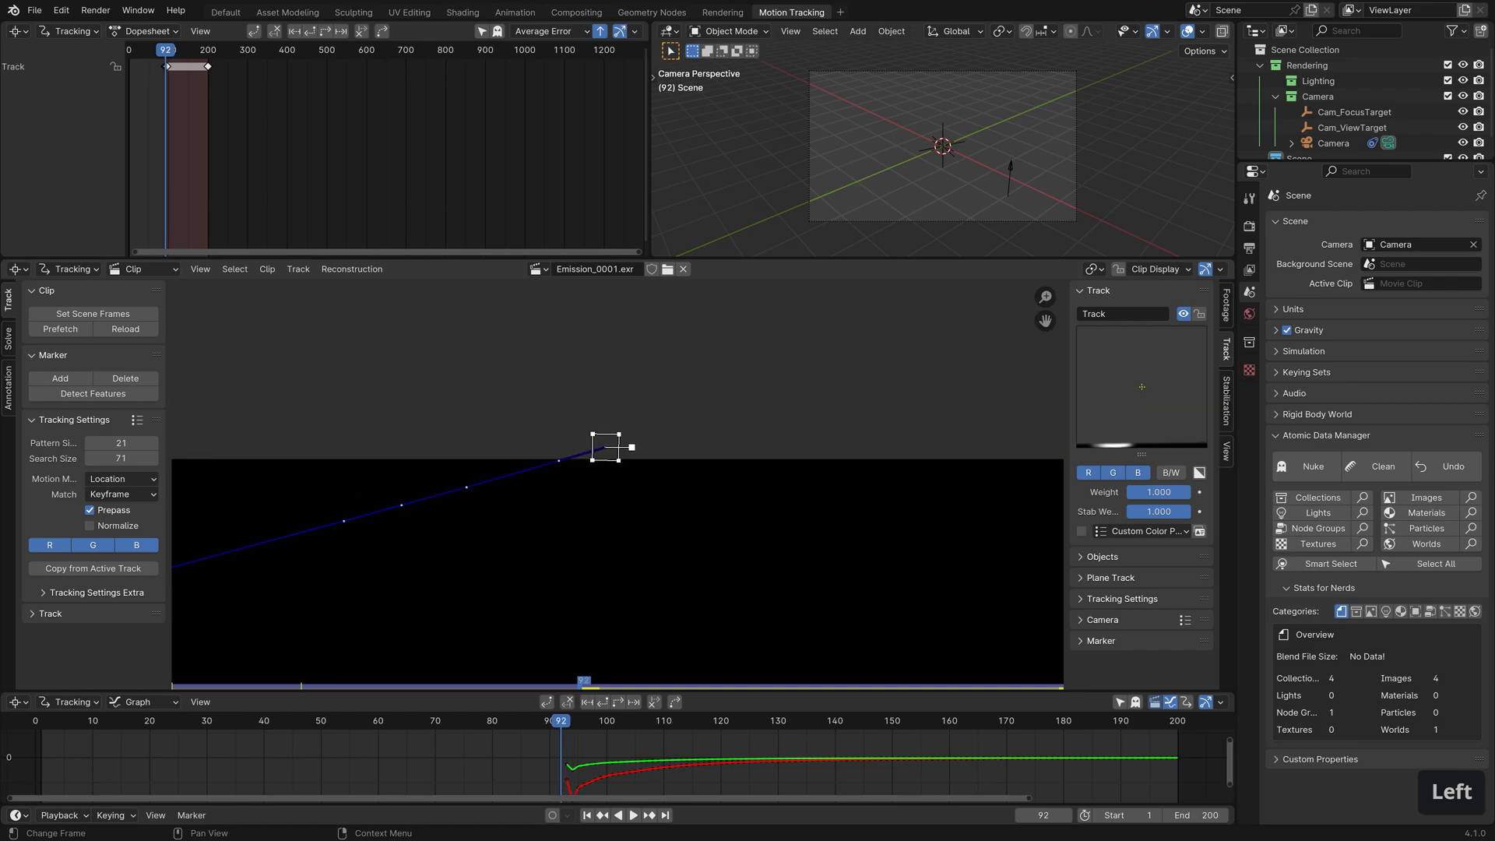
{"action": "key", "text": "Right"}
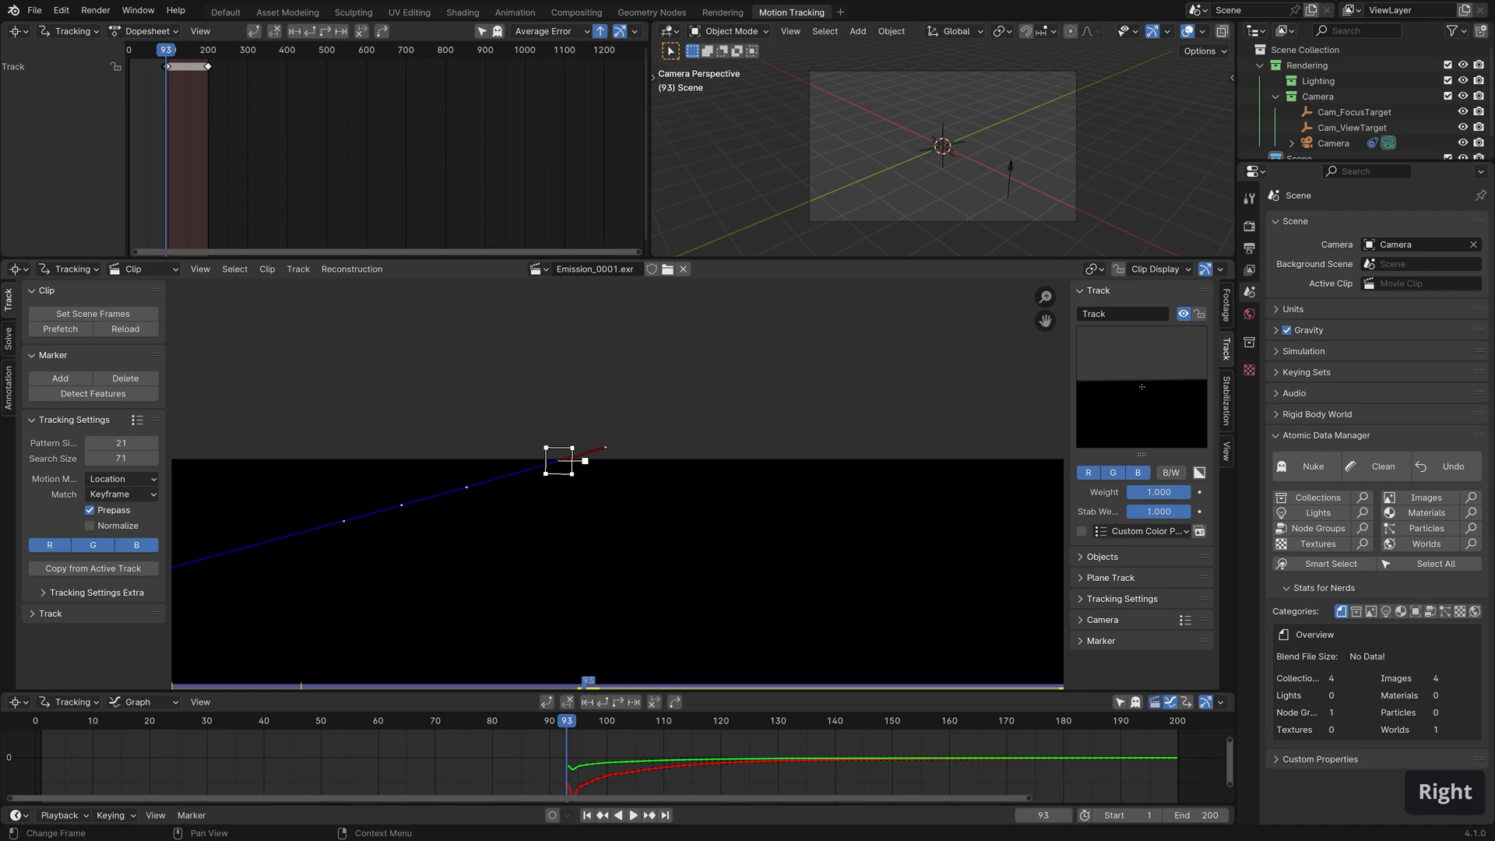
{"action": "left_click_drag", "start_coordinate": [559, 464], "coordinate": [541, 468]}
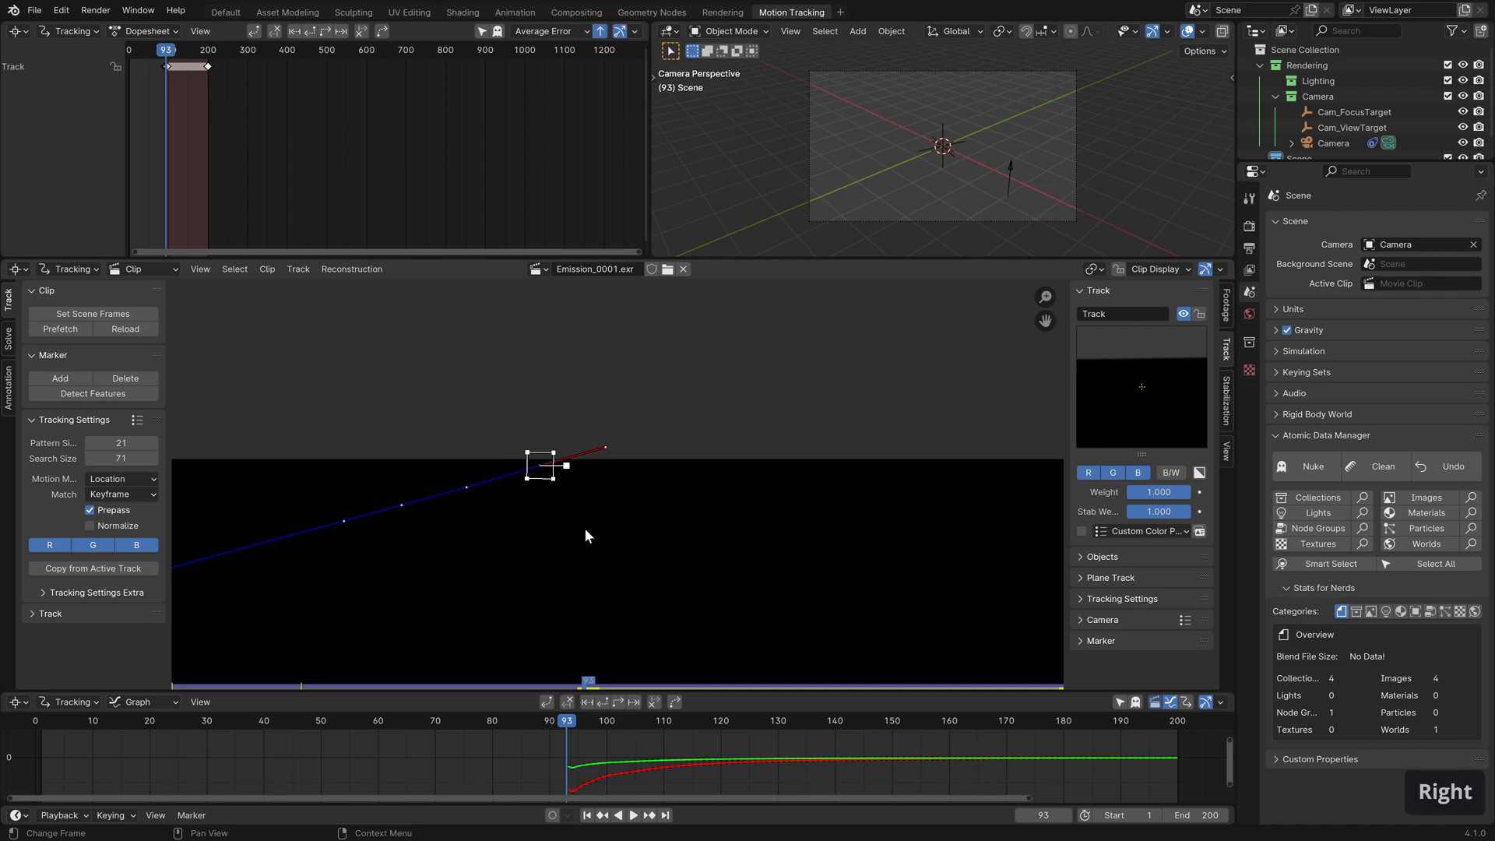
Step through frames 92 to 97 to check how the hand-placed marker follows the sun spot
{"action": "middle_click_drag", "start_coordinate": [586, 536], "coordinate": [821, 458]}
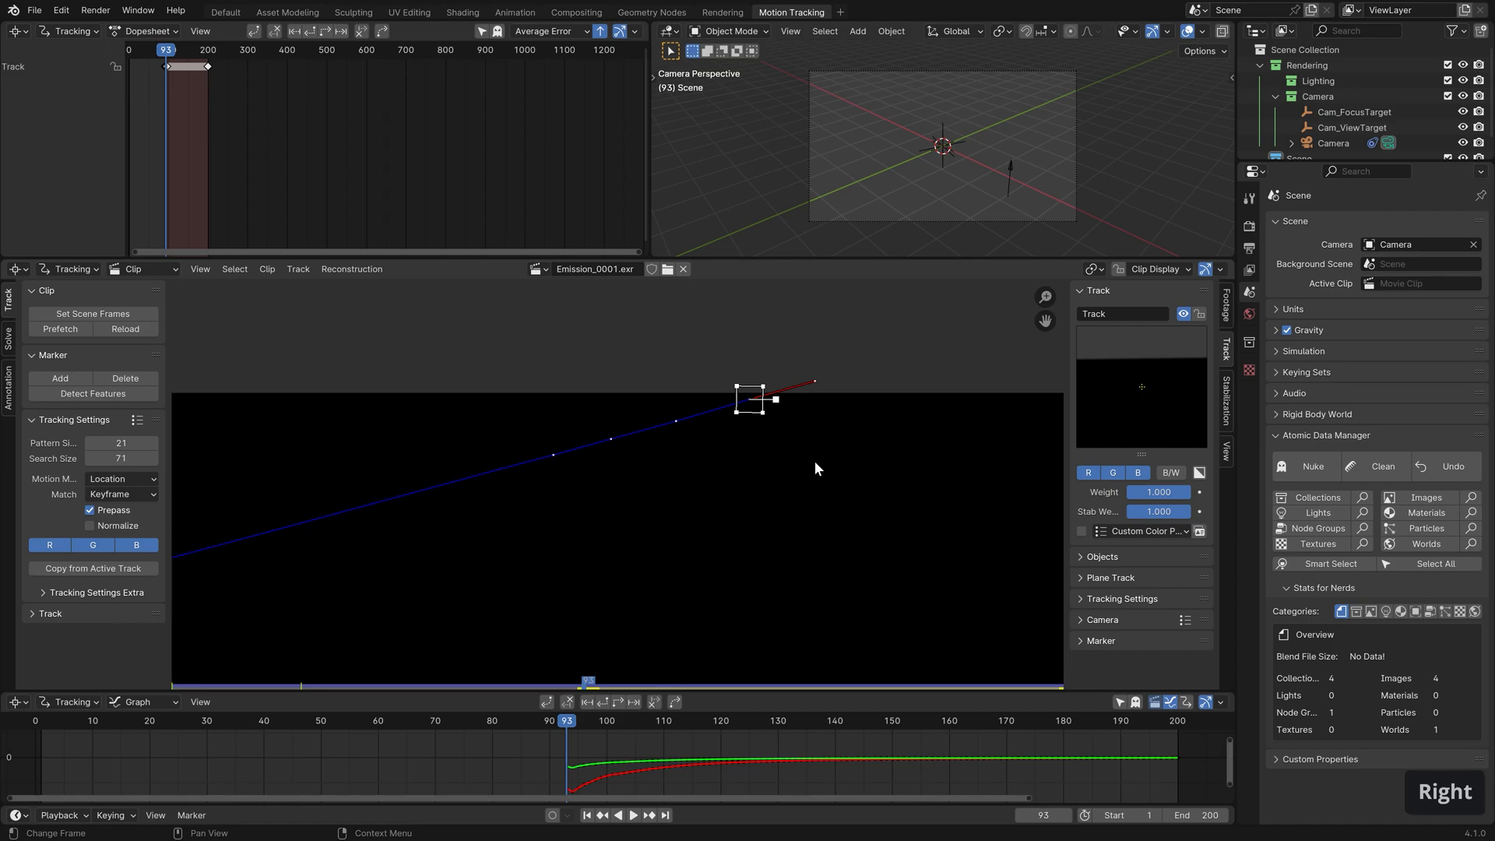
{"action": "key", "text": "Left"}
{"action": "key", "text": "Right"}
{"action": "key", "text": "Right"}
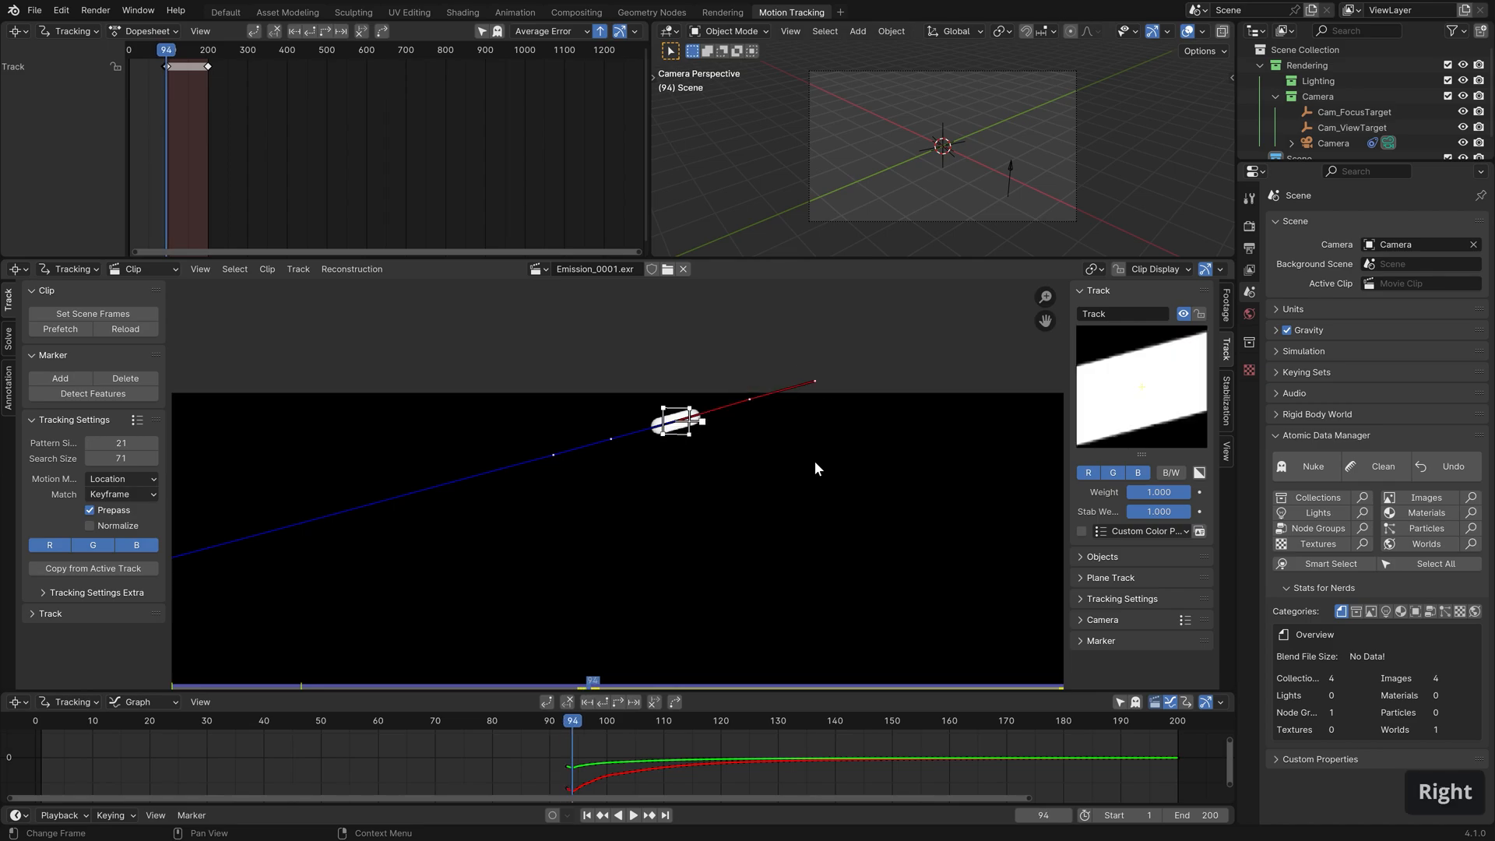
{"action": "key", "text": "Left"}
{"action": "key", "text": "Right"}
{"action": "key", "text": "Right"}
{"action": "key", "text": "Right"}
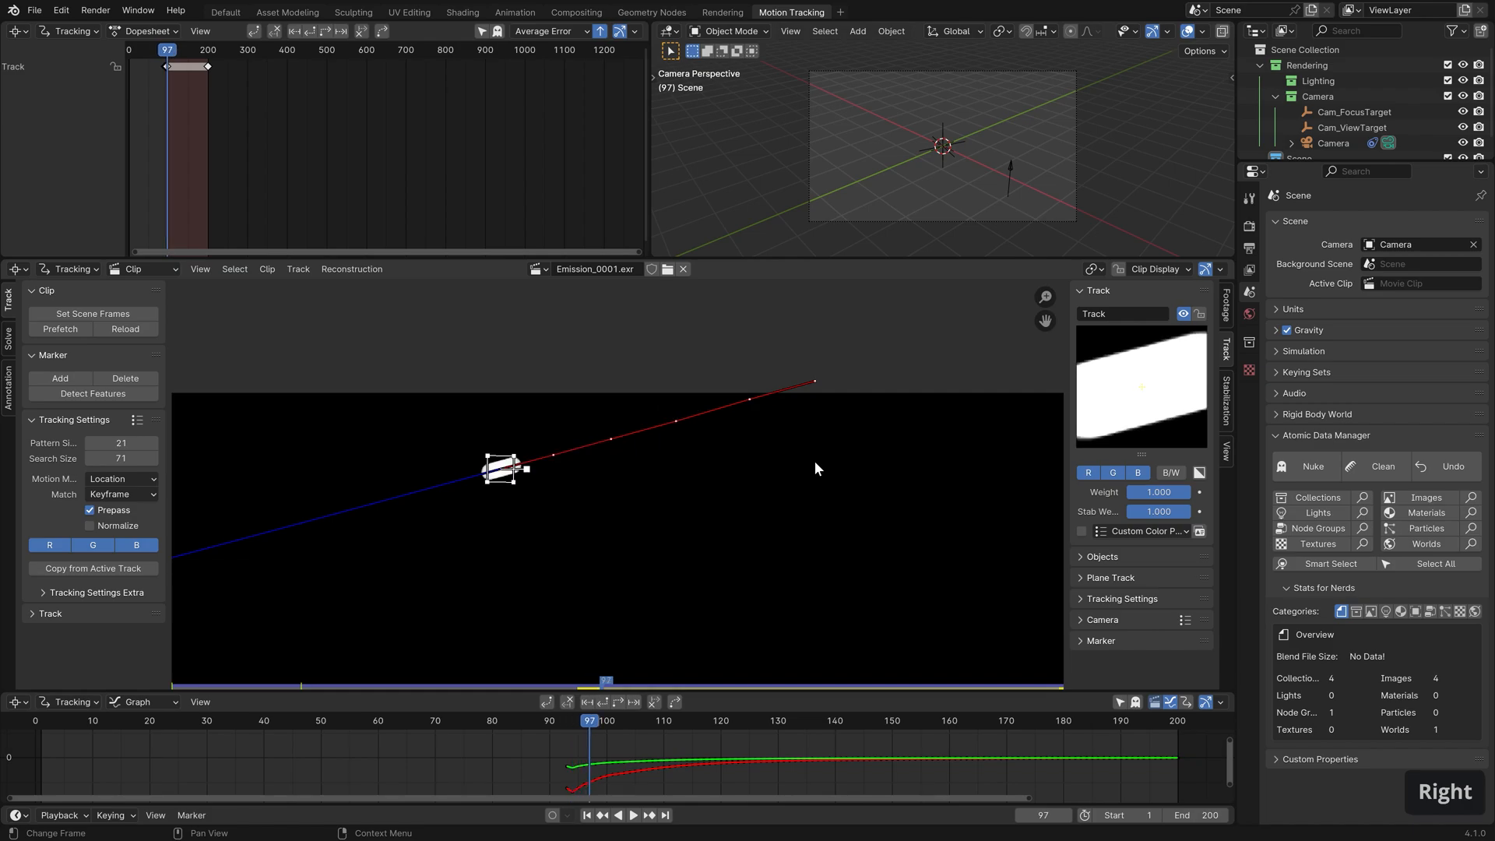
{"action": "key", "text": "Left"}
{"action": "key", "text": "Right"}
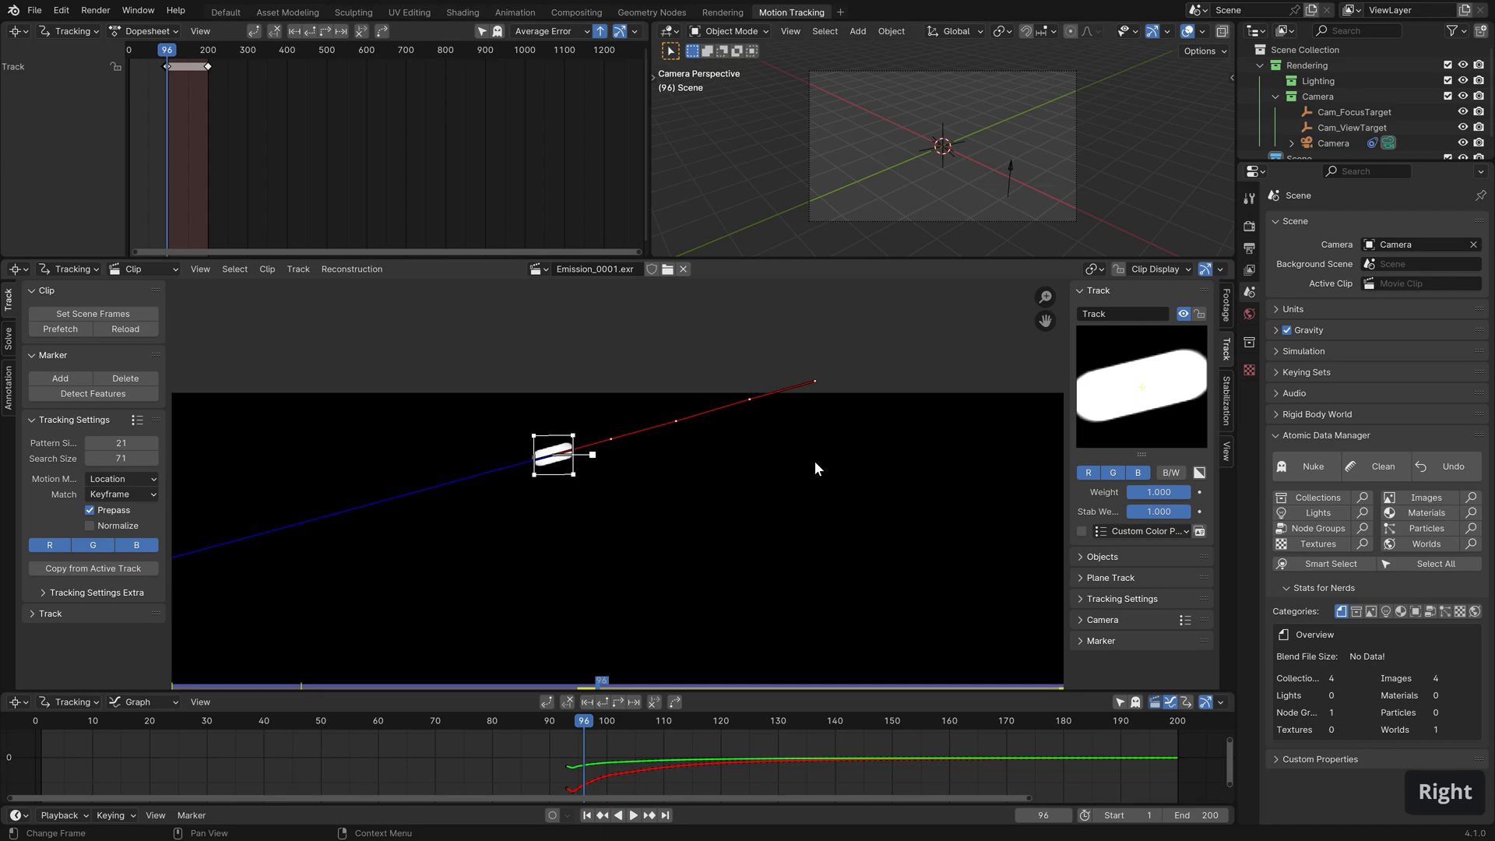
Extend the marker's path beyond the image's upper edge by placing it by hand on frames 91, 90 and 89
{"action": "middle_click_drag", "start_coordinate": [801, 394], "coordinate": [650, 436]}
{"action": "key", "text": "Left"}
{"action": "key", "text": "Left"}
{"action": "key", "text": "Left"}
{"action": "key", "text": "Left"}
{"action": "key", "text": "Left"}
{"action": "key", "text": "Right"}
{"action": "key", "text": "Left"}
{"action": "left_click_drag", "start_coordinate": [665, 425], "coordinate": [845, 364]}
{"action": "key", "text": "Left"}
{"action": "middle_click_drag", "start_coordinate": [902, 338], "coordinate": [781, 372]}
{"action": "key", "text": "Left"}
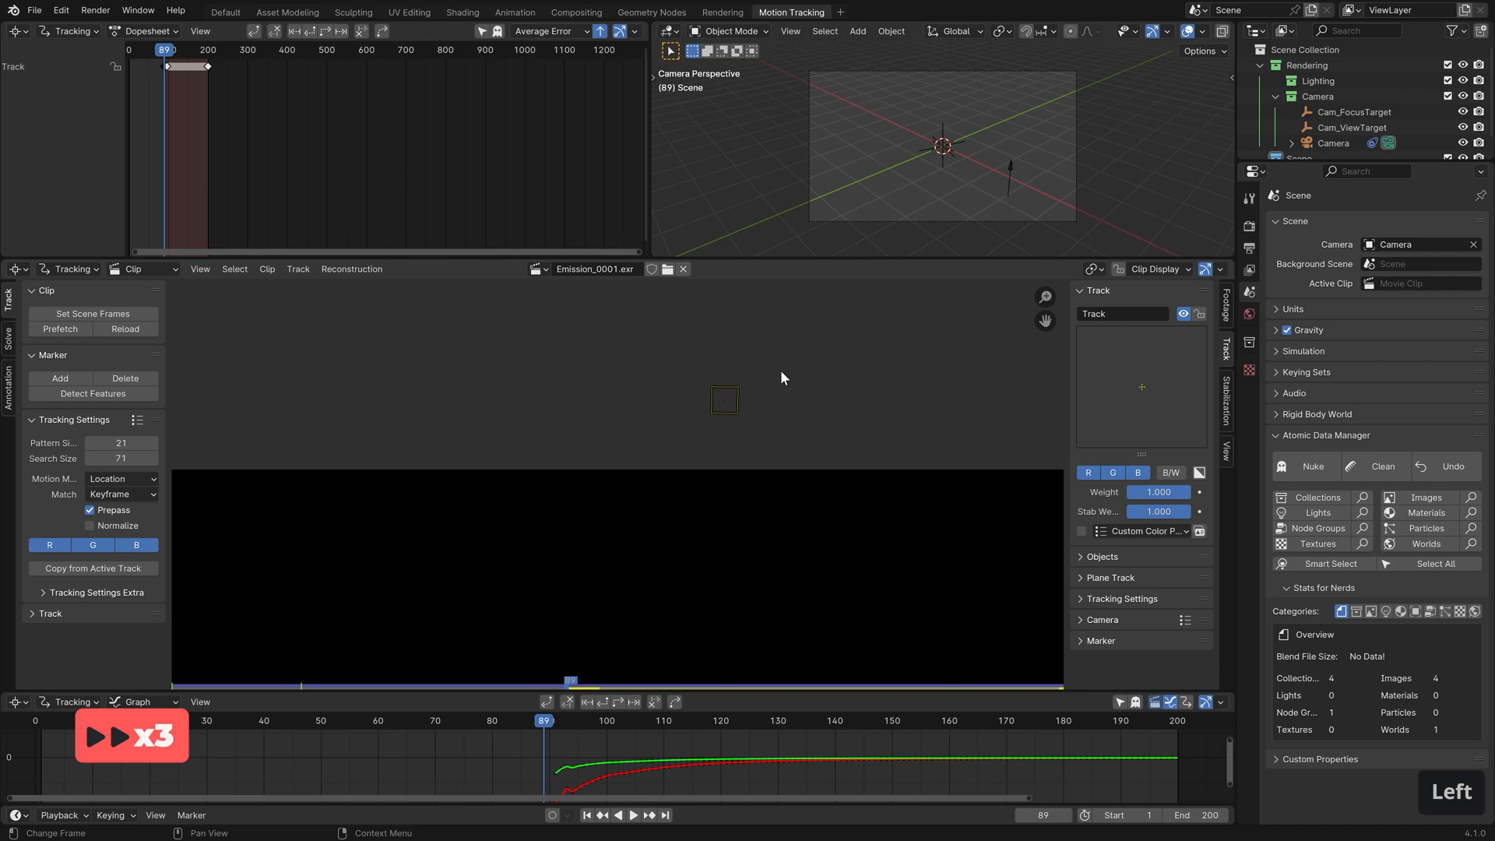
{"action": "left_click_drag", "start_coordinate": [726, 402], "coordinate": [818, 364]}
Step back and forth through frames 88 to 95 to check the smoothness of the extended marker path
{"action": "key", "text": "Right"}
{"action": "key", "text": "Right"}
{"action": "key", "text": "Right"}
{"action": "key", "text": "Right"}
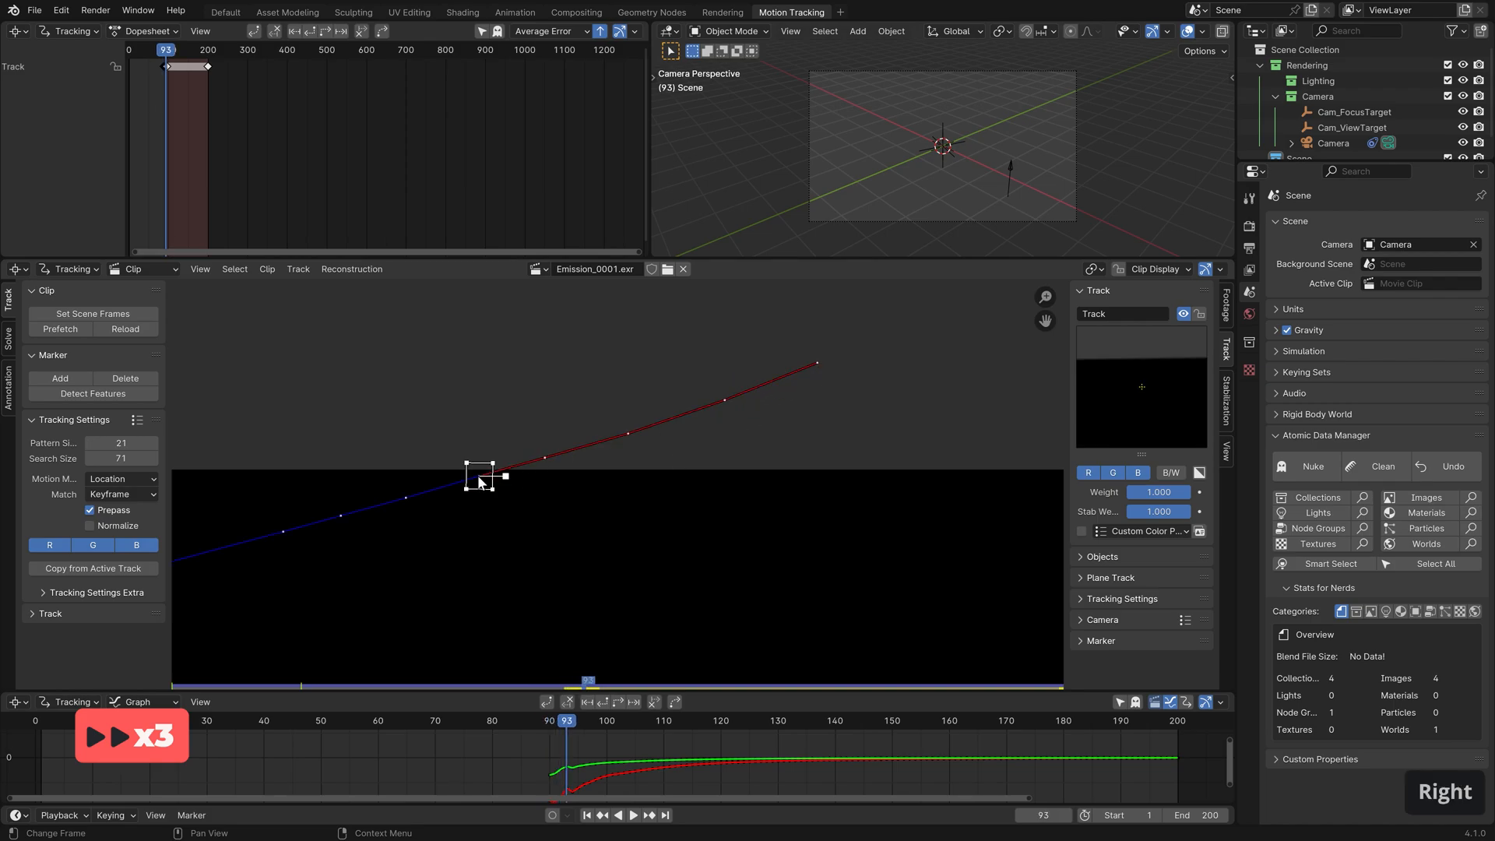
{"action": "key", "text": "Right"}
{"action": "key", "text": "Right"}
{"action": "key", "text": "Left"}
{"action": "key", "text": "Left"}
{"action": "key", "text": "Left"}
{"action": "key", "text": "Left"}
{"action": "key", "text": "Left"}
{"action": "key", "text": "Left"}
{"action": "key", "text": "Left"}
{"action": "key", "text": "Right"}
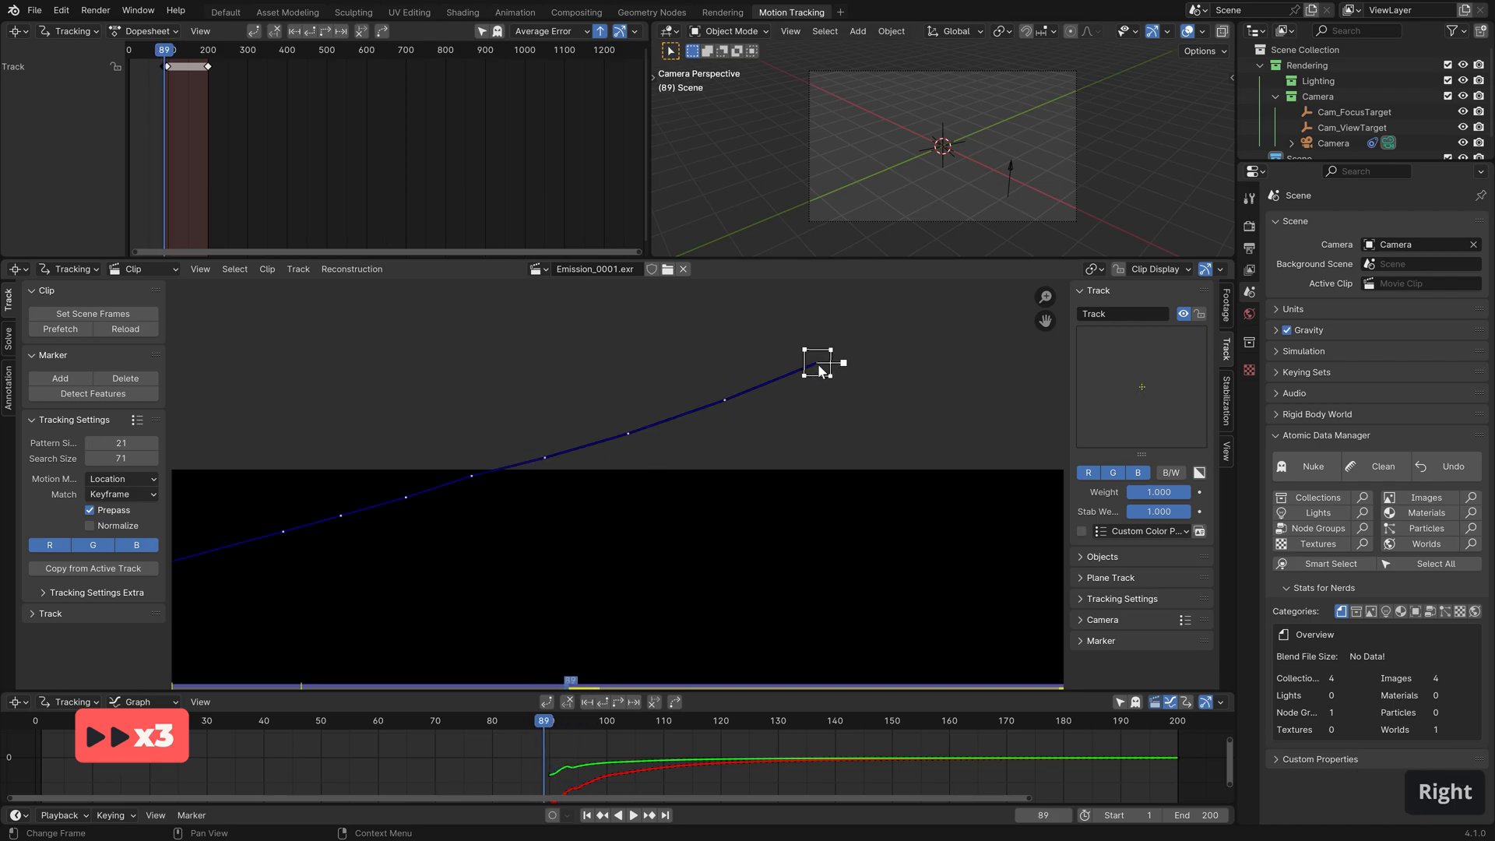
Continue the marker's path outside the image by hand from frame 88 back to frame 85, keeping the same direction
{"action": "left_click_drag", "start_coordinate": [819, 367], "coordinate": [928, 323]}
{"action": "key", "text": "Left"}
{"action": "scroll", "coordinate": [830, 436], "scroll_direction": "down", "scroll_amount": 3}
{"action": "middle_click_drag", "start_coordinate": [828, 438], "coordinate": [684, 463]}
{"action": "key", "text": "Left"}
{"action": "left_click_drag", "start_coordinate": [623, 430], "coordinate": [815, 350]}
{"action": "key", "text": "Left"}
{"action": "key", "text": "Left"}
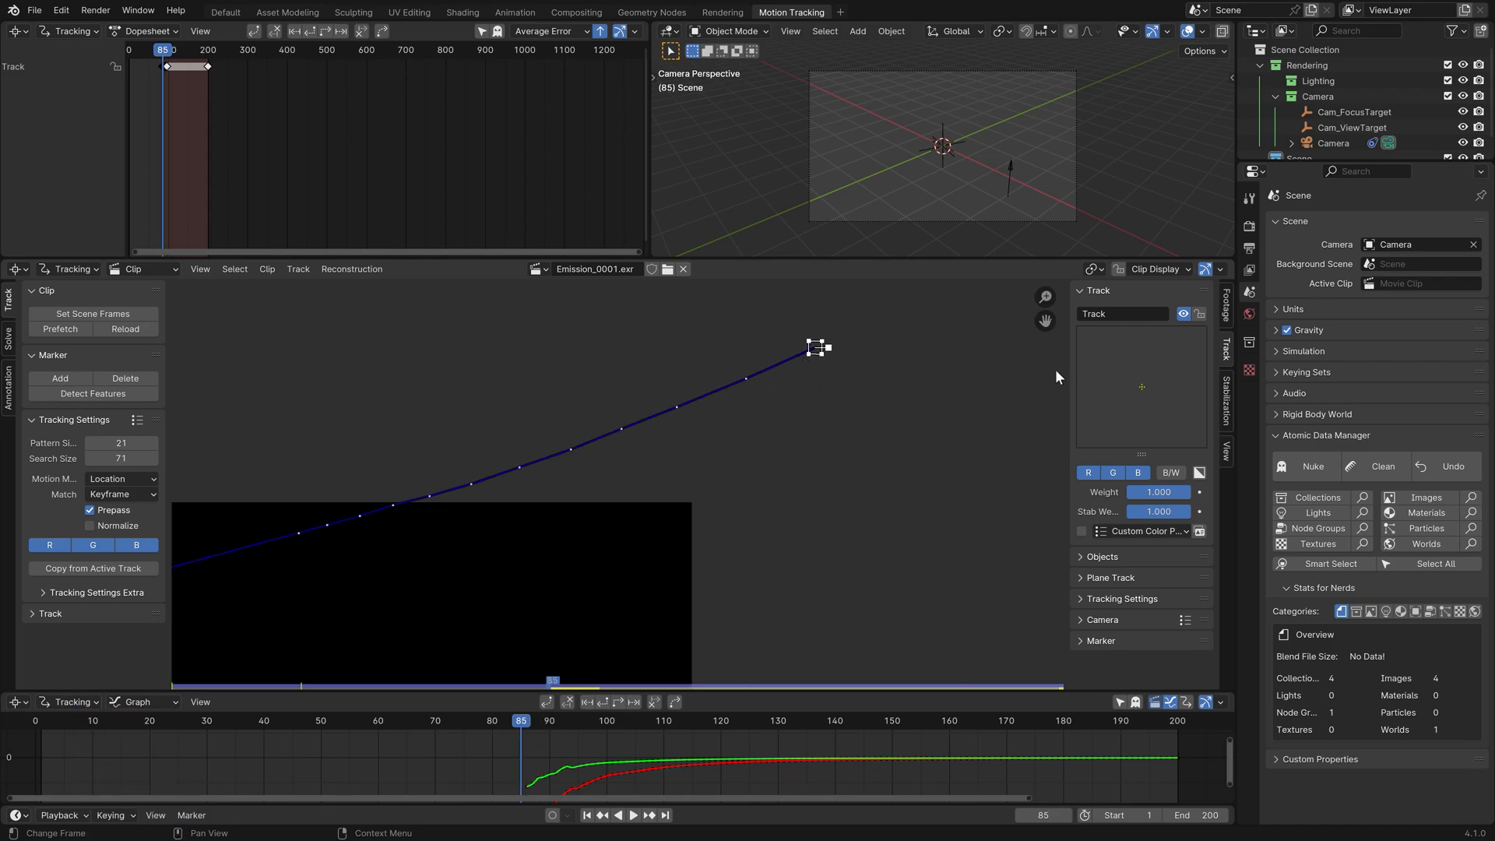
Rename the sun's track as SunPosition
{"action": "left_click", "coordinate": [1128, 313]}
{"action": "type", "text": "S"}
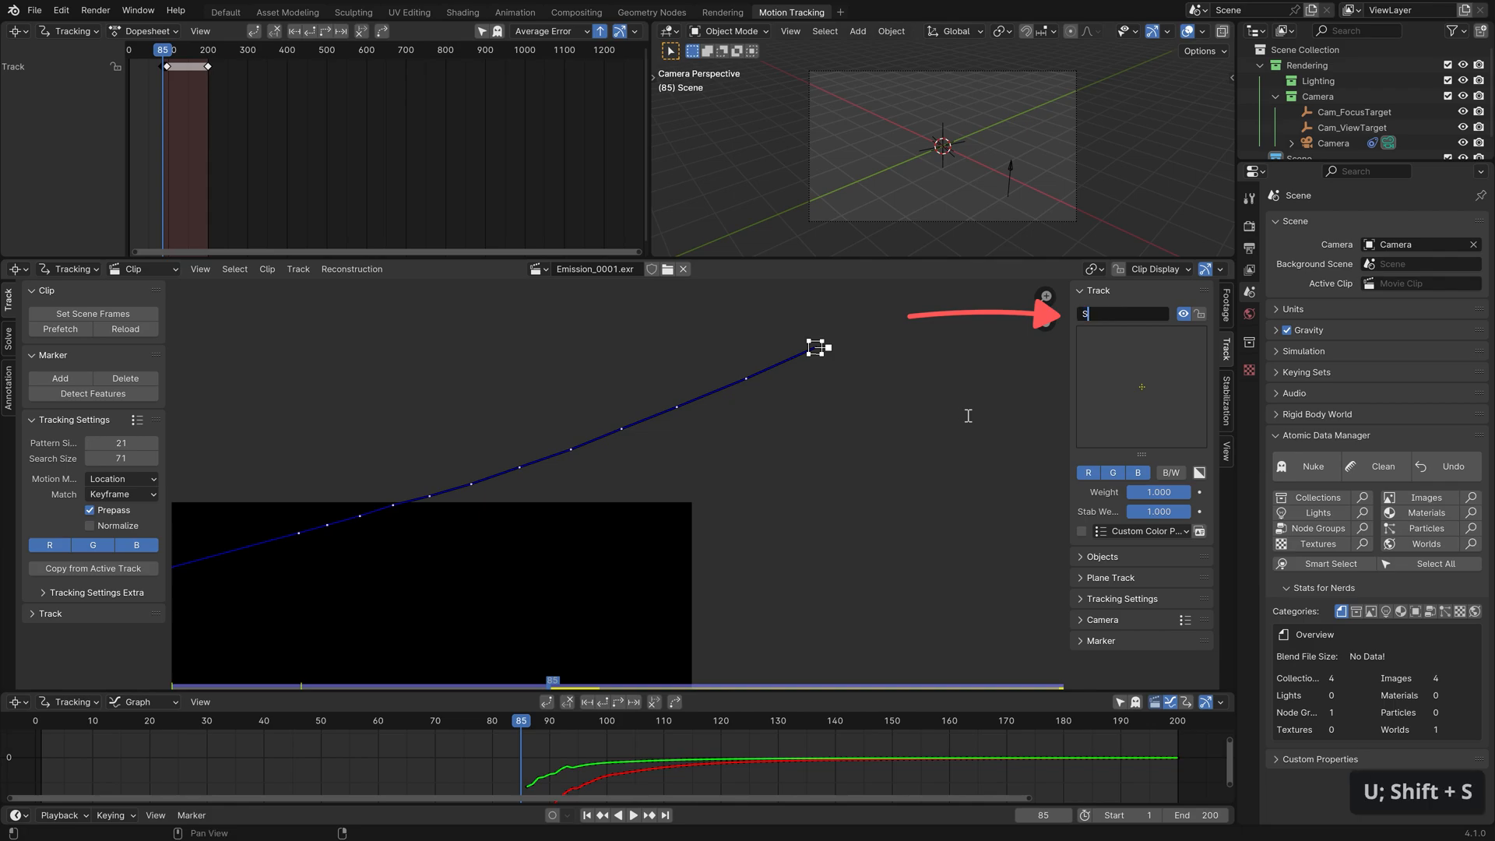
{"action": "type", "text": "unPosition"}
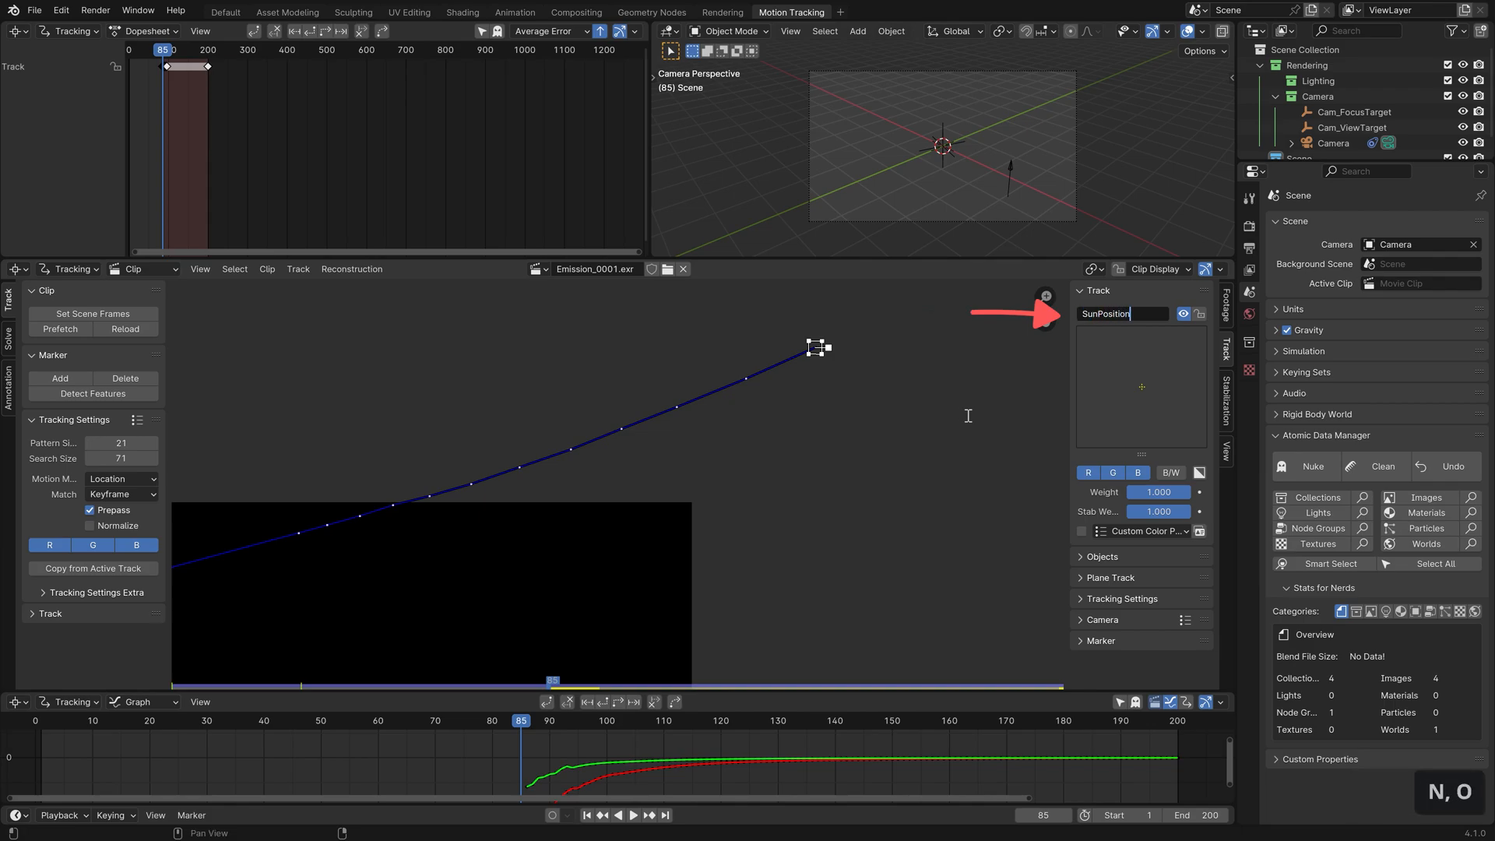
{"action": "key", "text": "Return"}
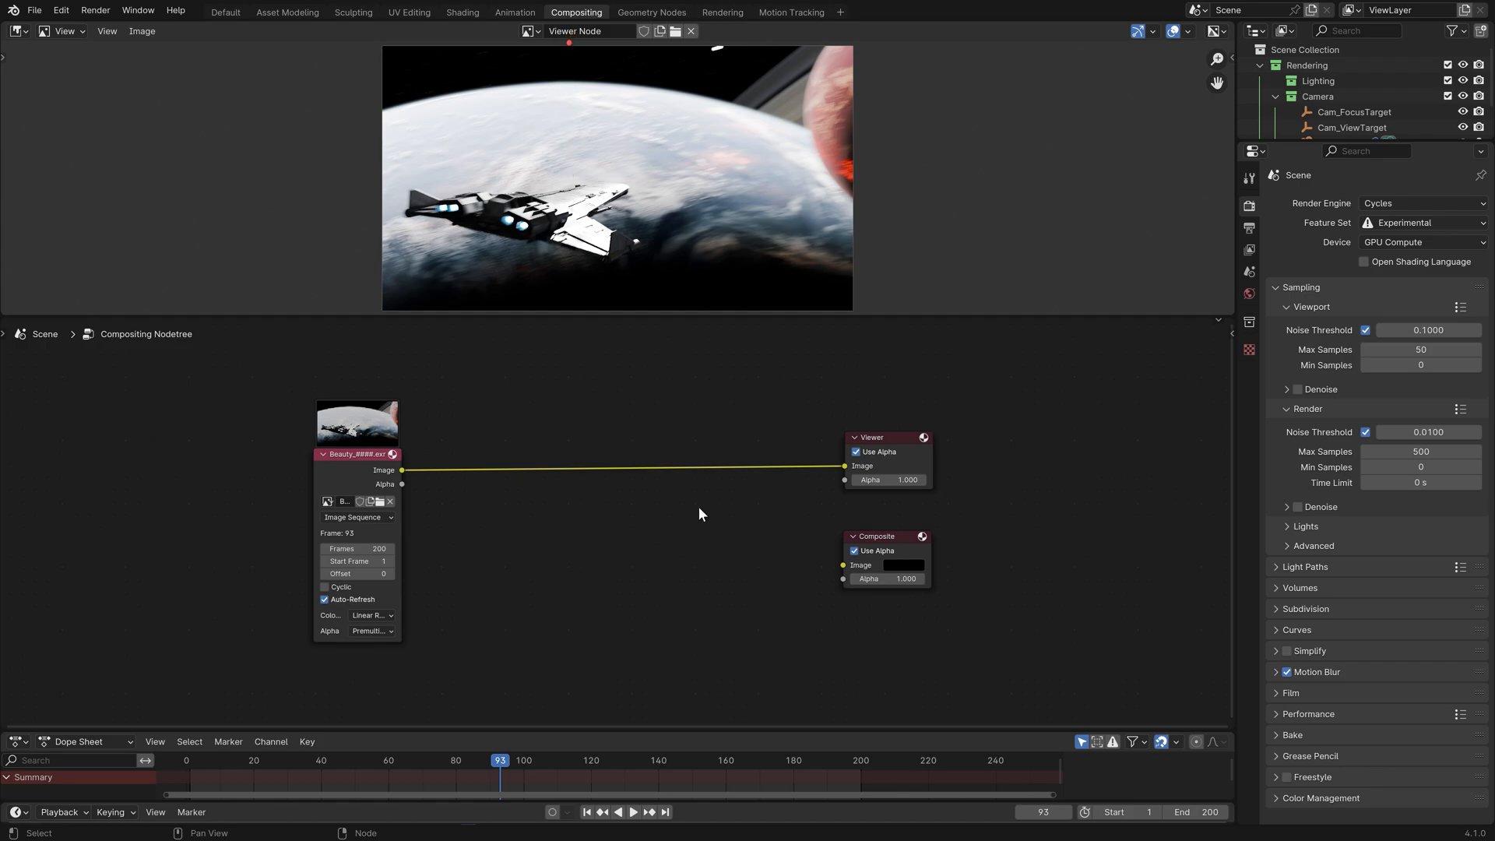
Start appending from FlareSystem.blend, open its NodeTree data and filter the node groups by "preset"
{"action": "left_click", "coordinate": [35, 10]}
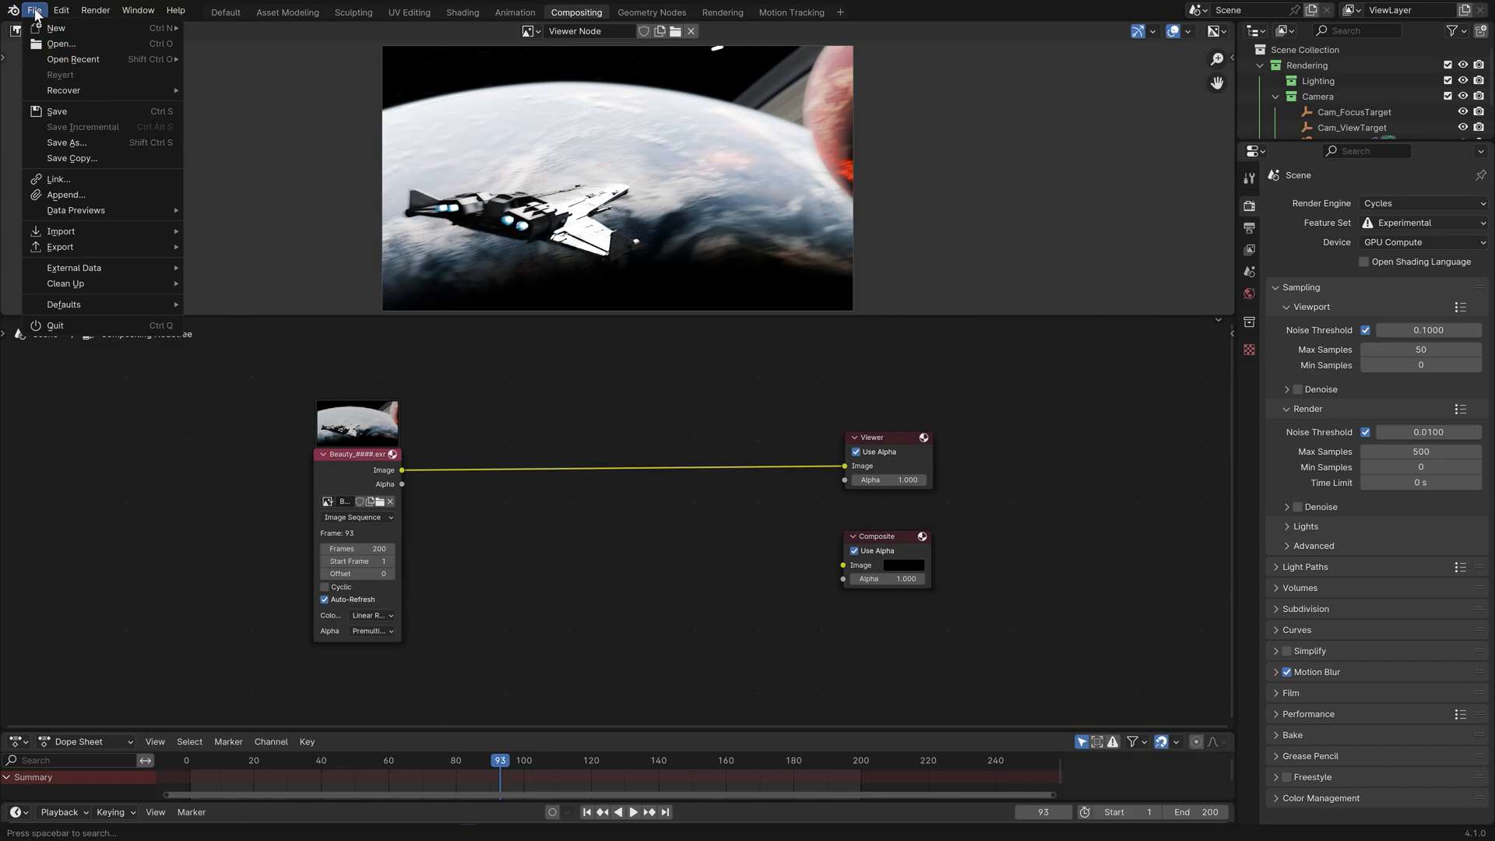
{"action": "left_click", "coordinate": [62, 201]}
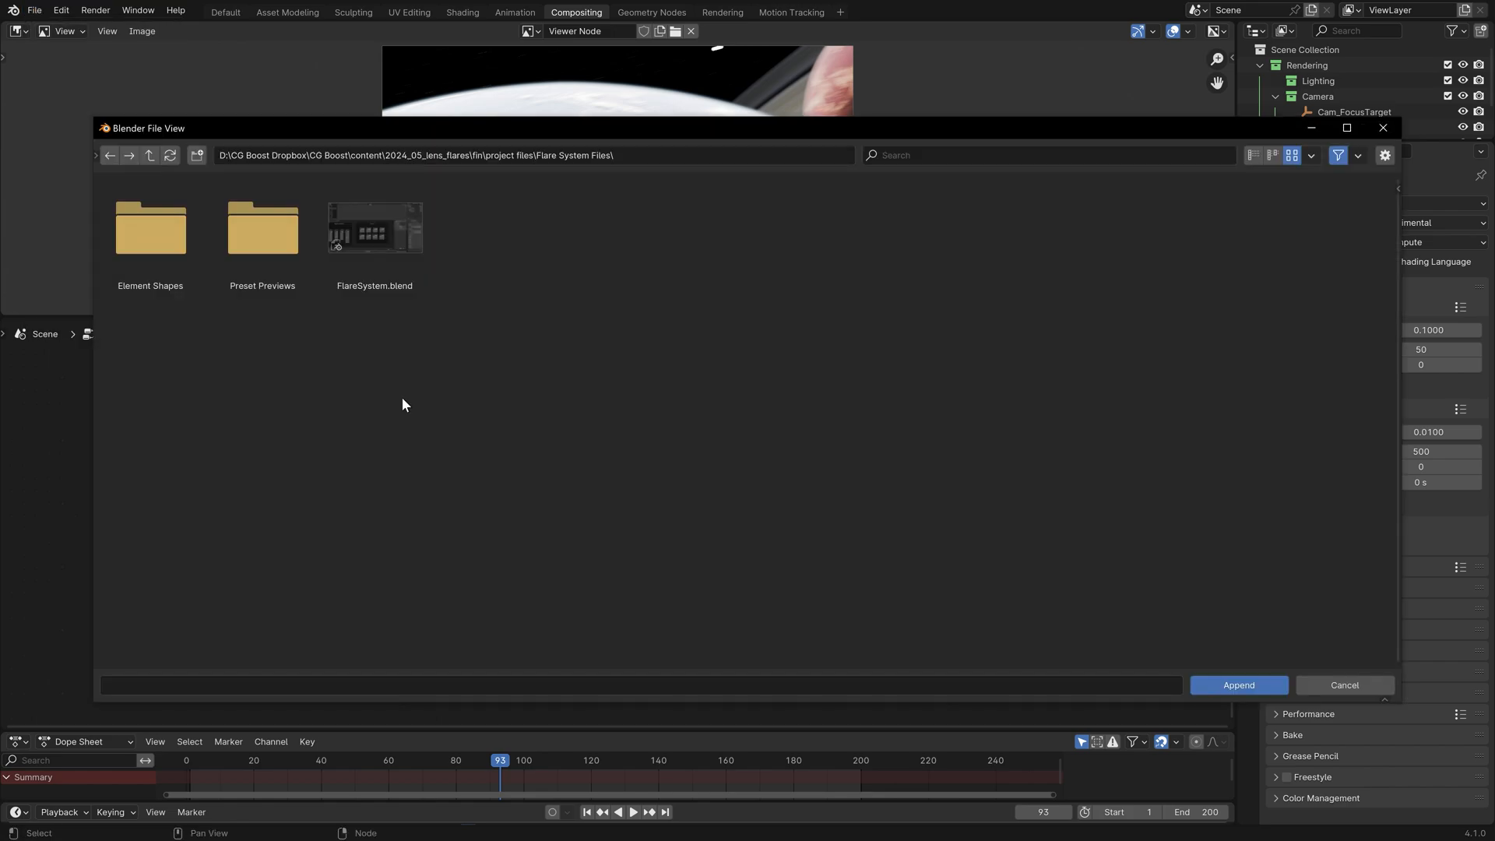
{"action": "double_click", "coordinate": [346, 268]}
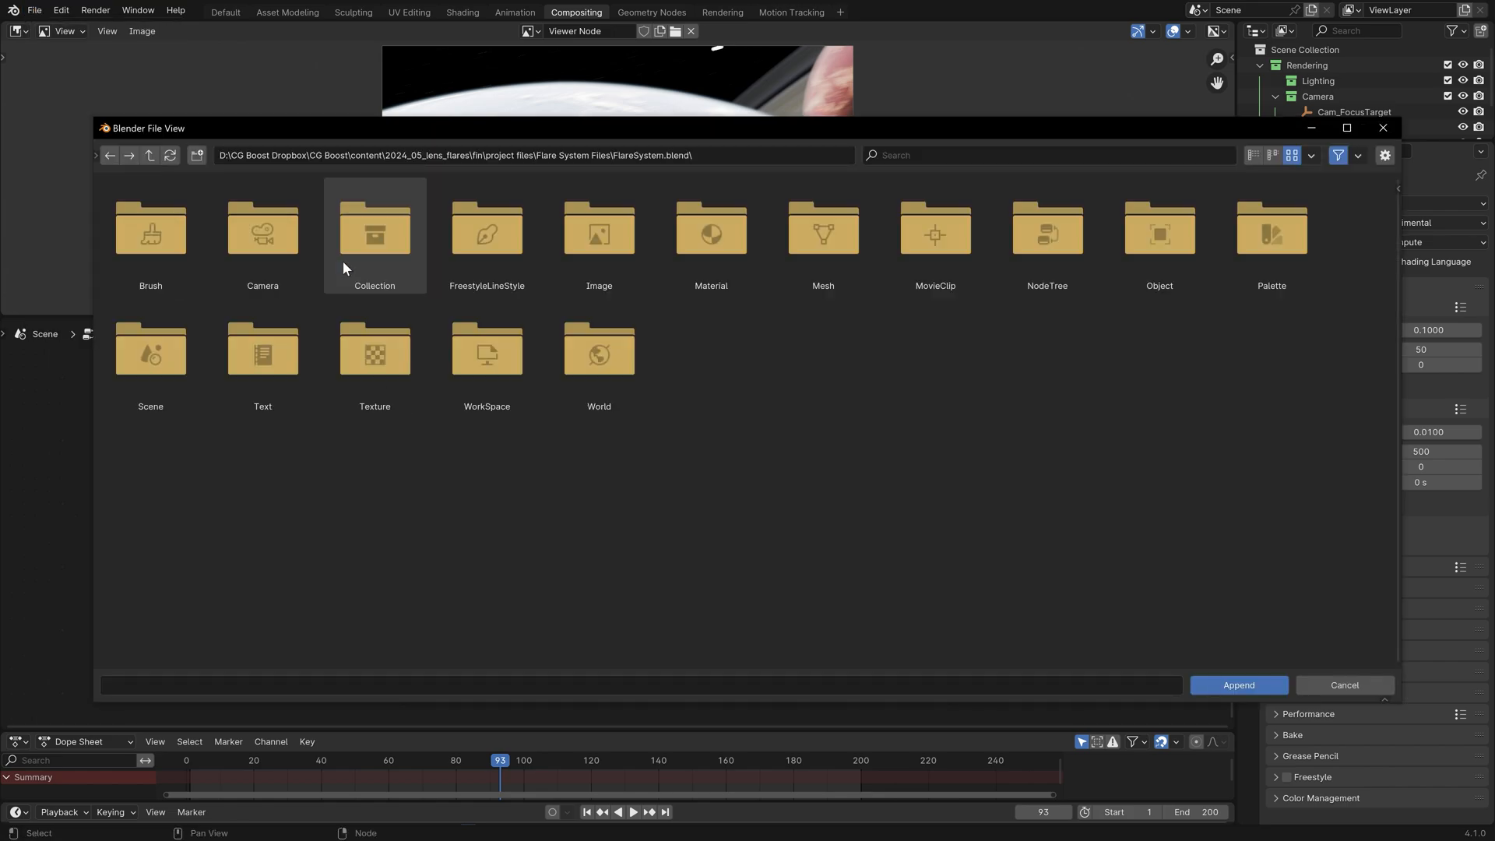
{"action": "double_click", "coordinate": [1048, 233]}
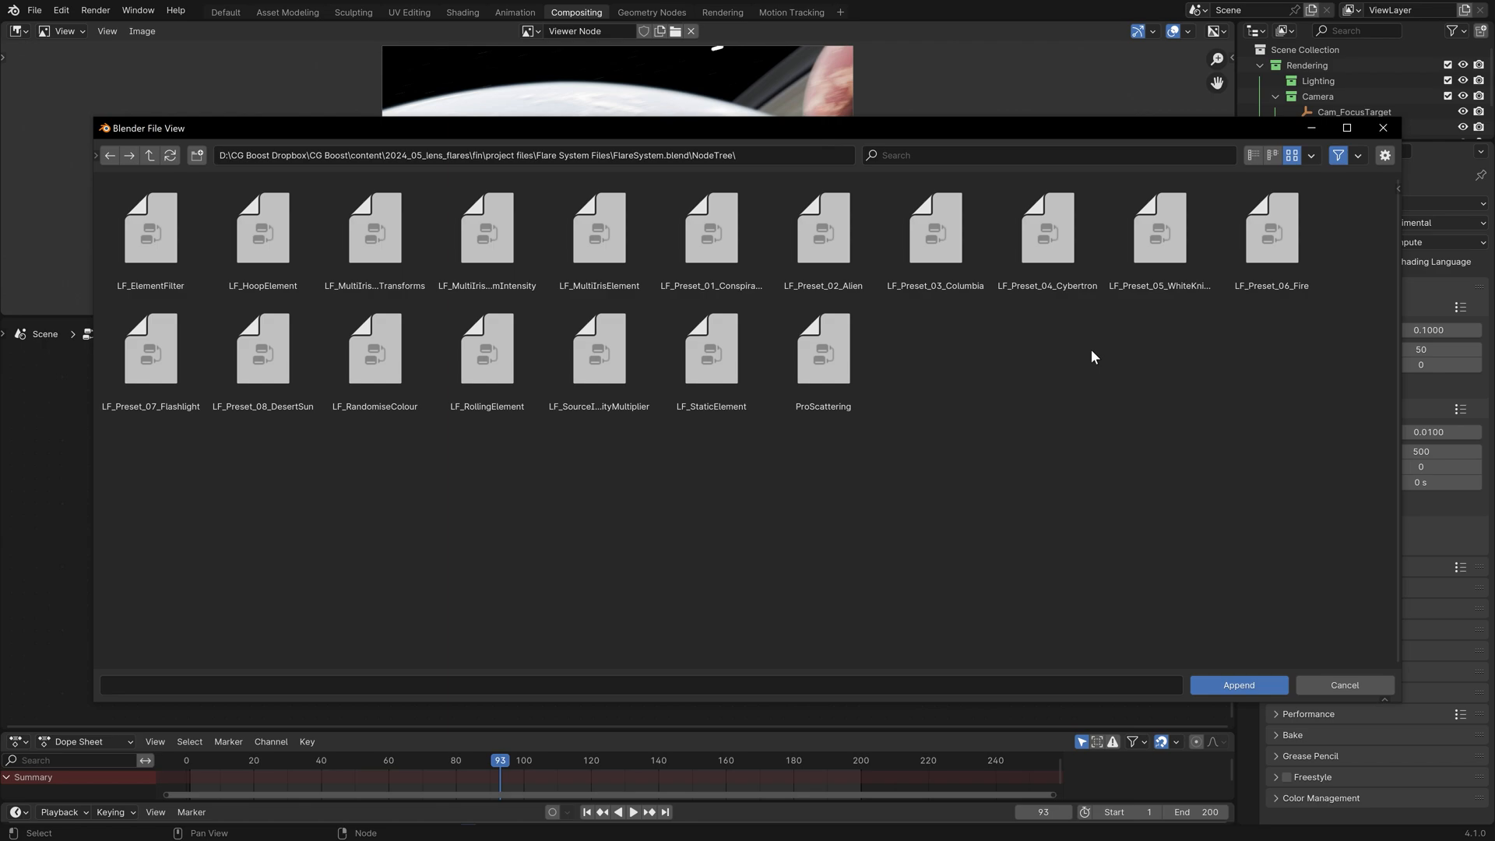
{"action": "left_click", "coordinate": [925, 161]}
{"action": "type", "text": "preset"}
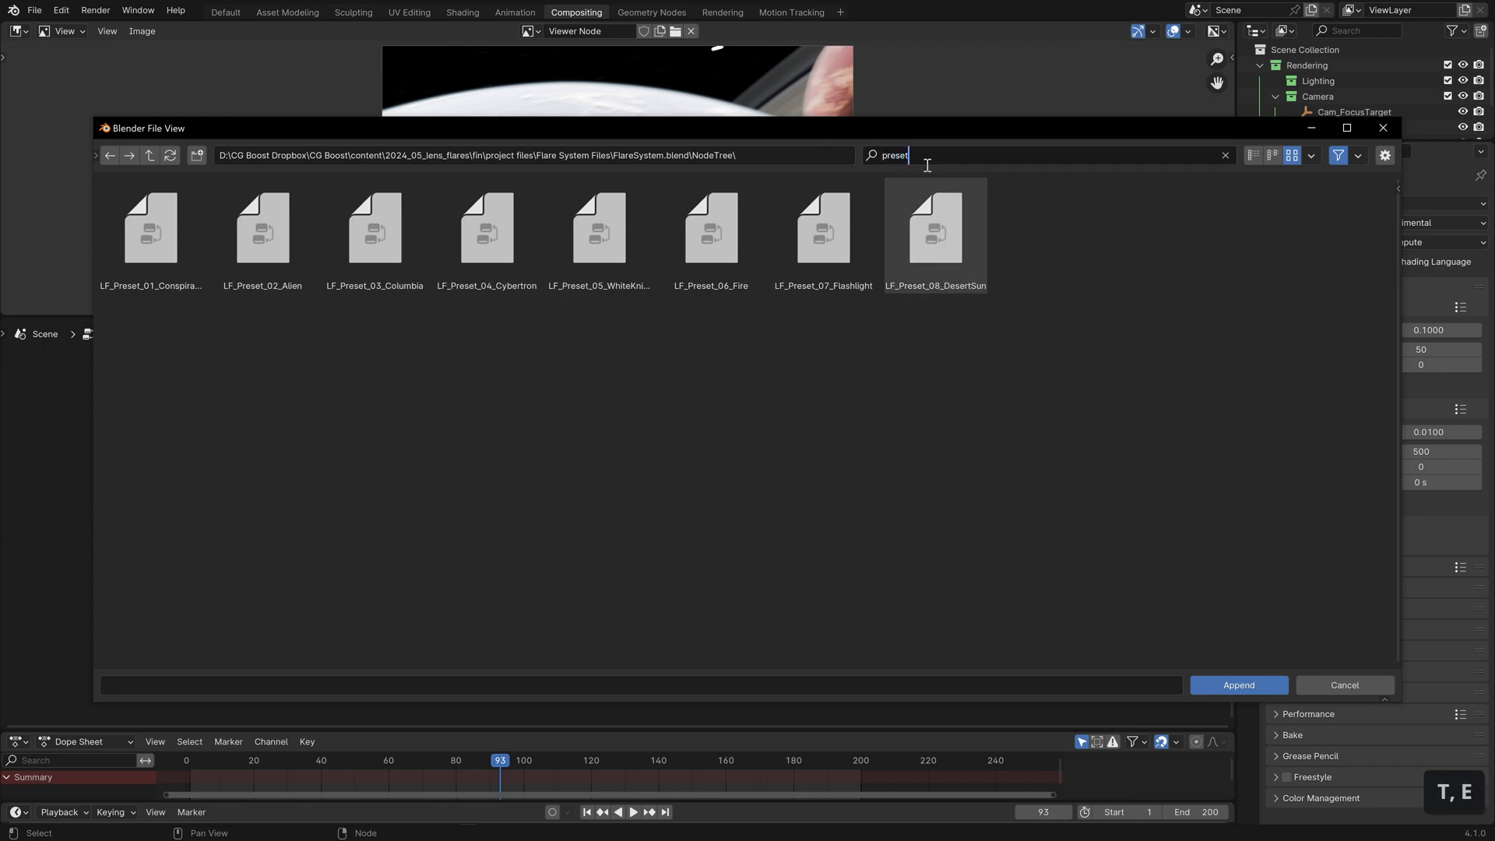
{"action": "left_click", "coordinate": [906, 409]}
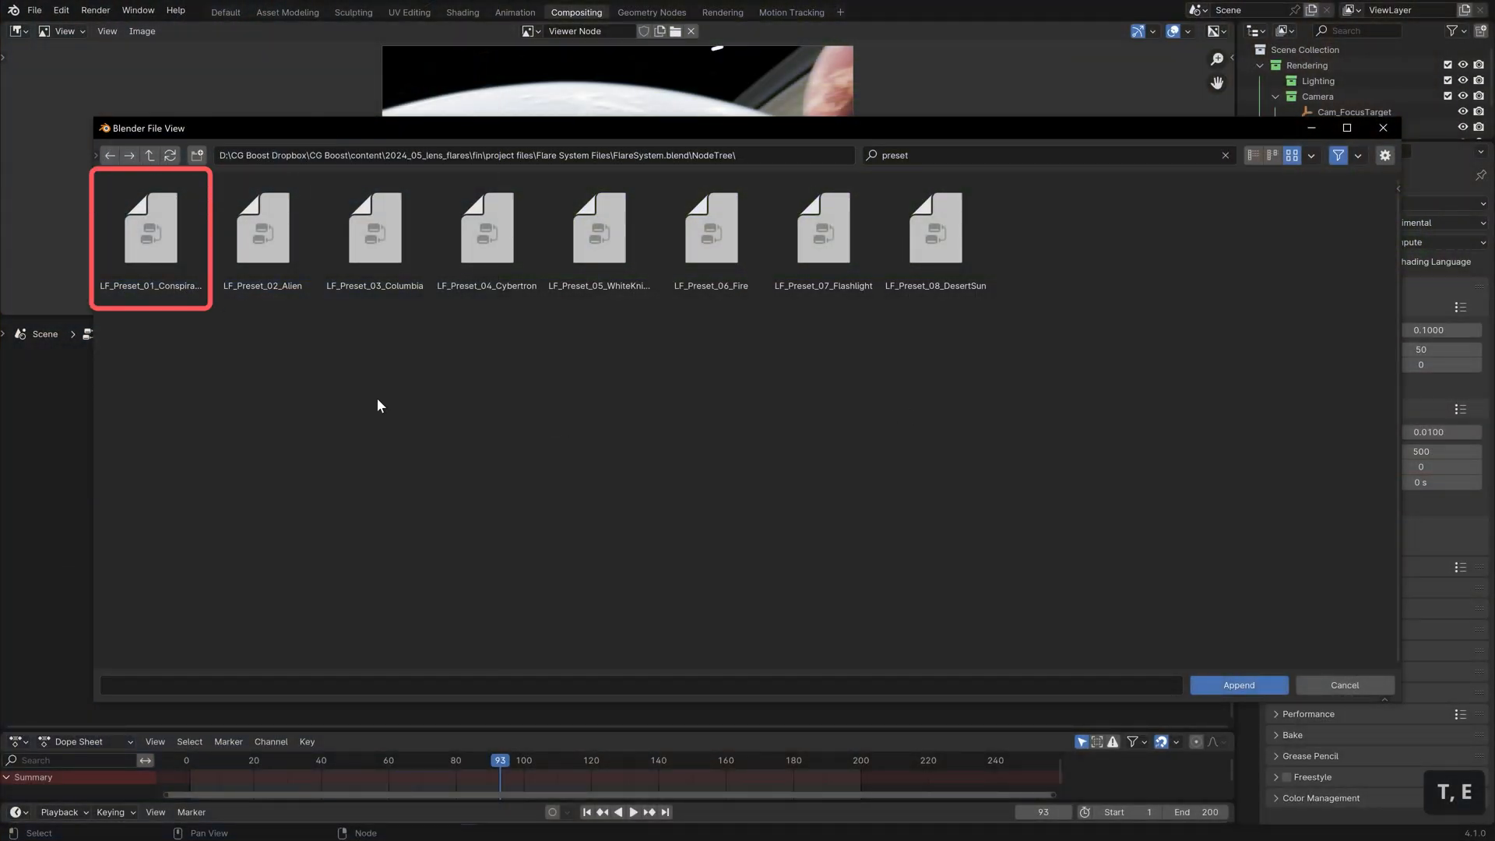
Append the LF_Preset_01_Conspiracy node group, add it to the compositor beneath the Beauty image link and widen the node
{"action": "left_click", "coordinate": [151, 244]}
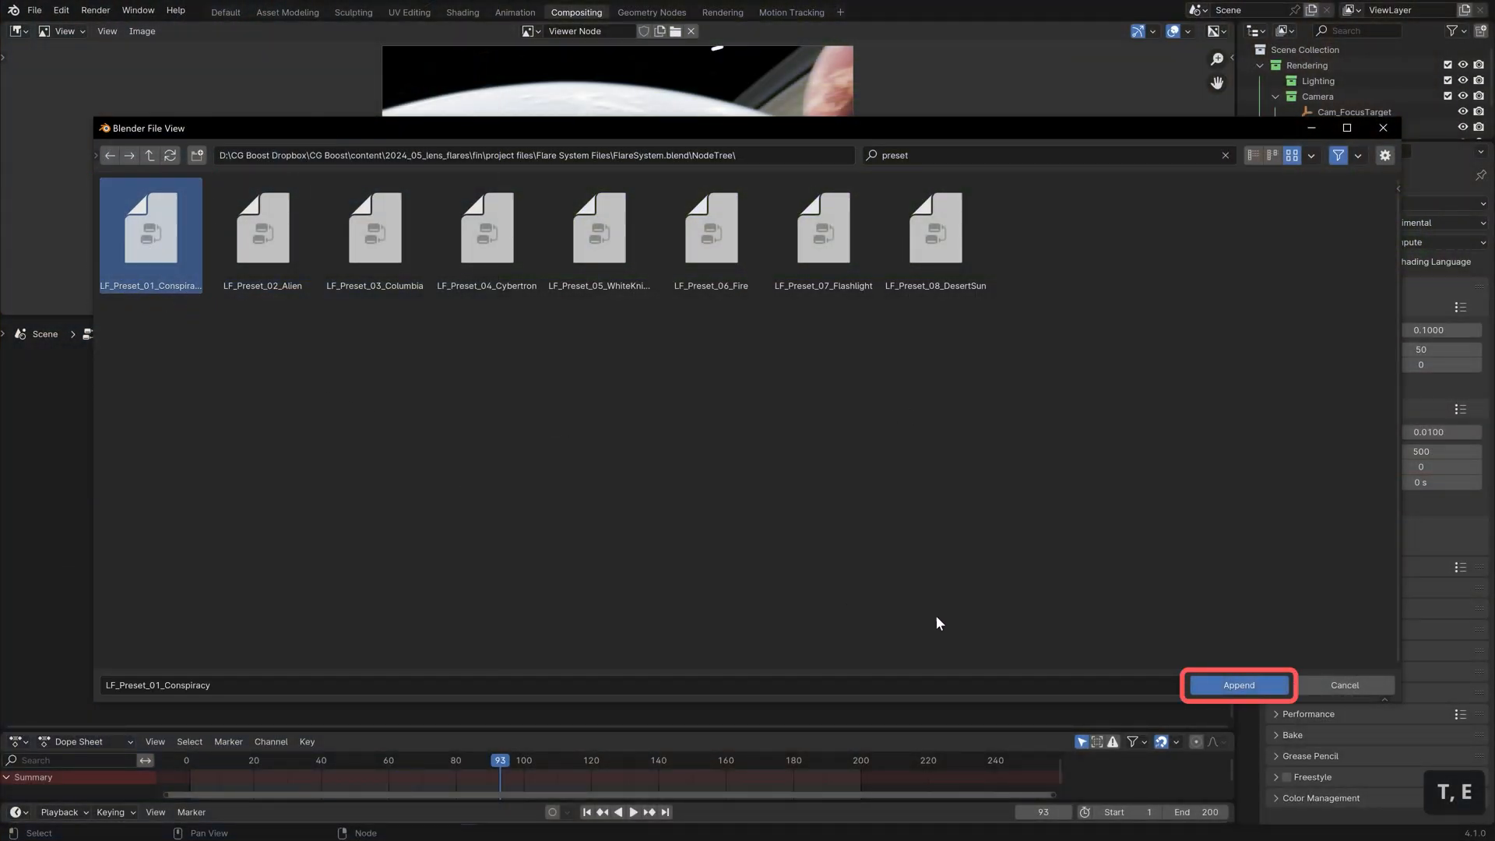
{"action": "left_click", "coordinate": [1225, 685]}
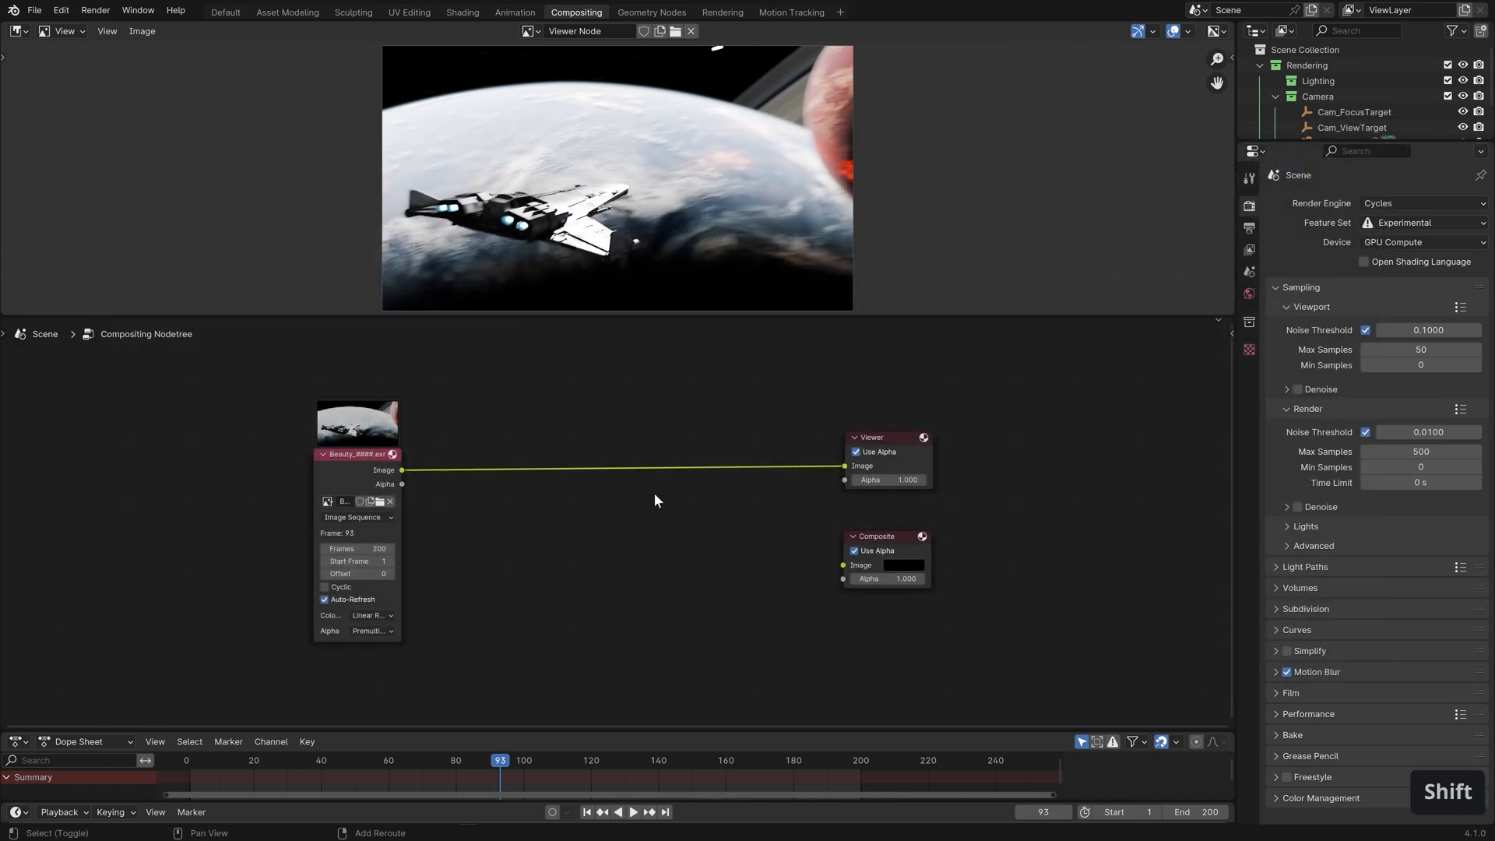
{"action": "key", "text": "shift+a"}
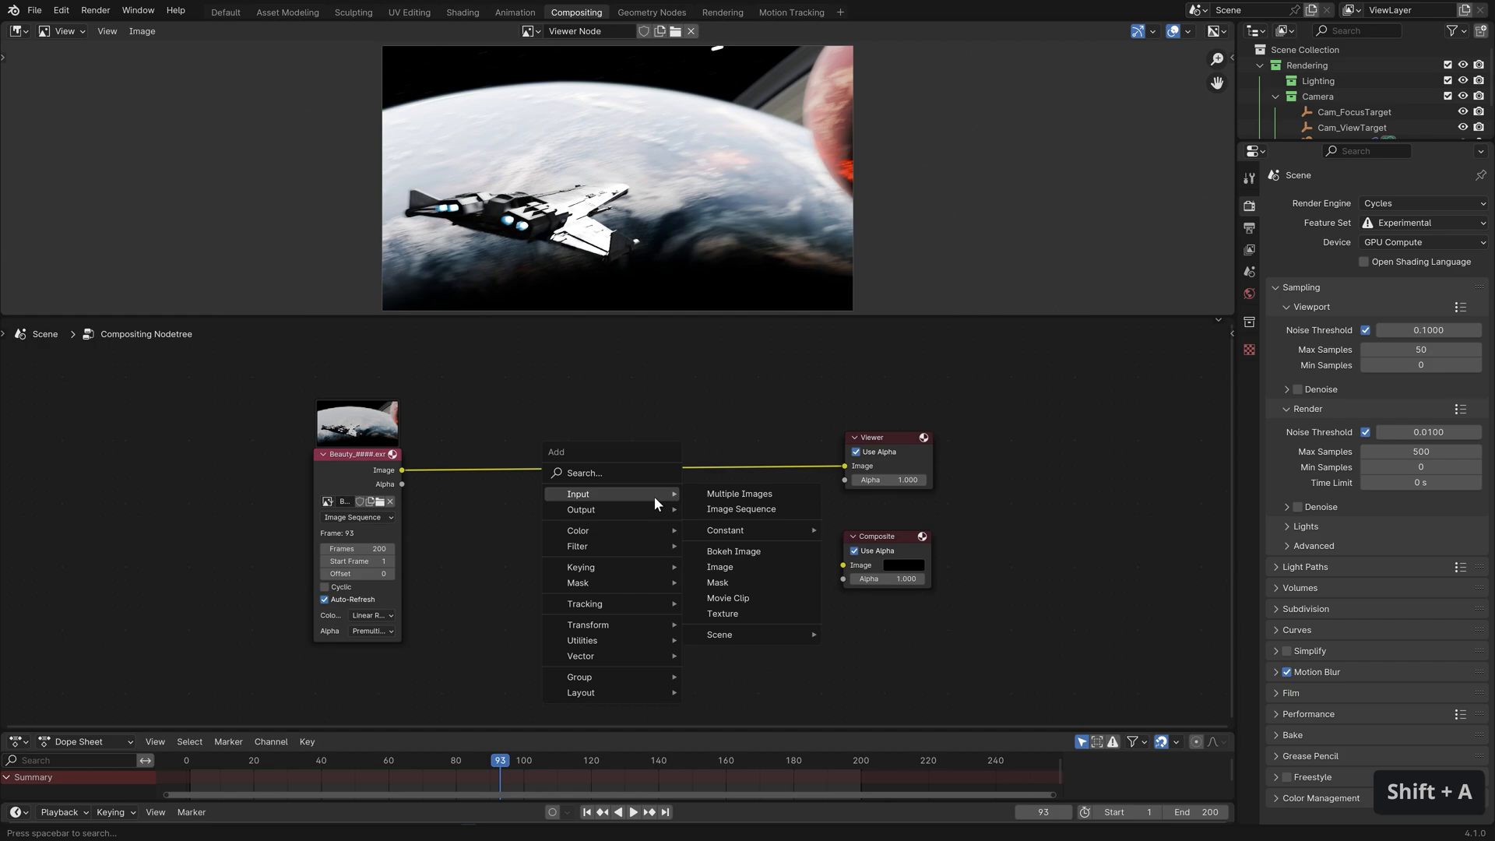
{"action": "mouse_move", "coordinate": [660, 676]}
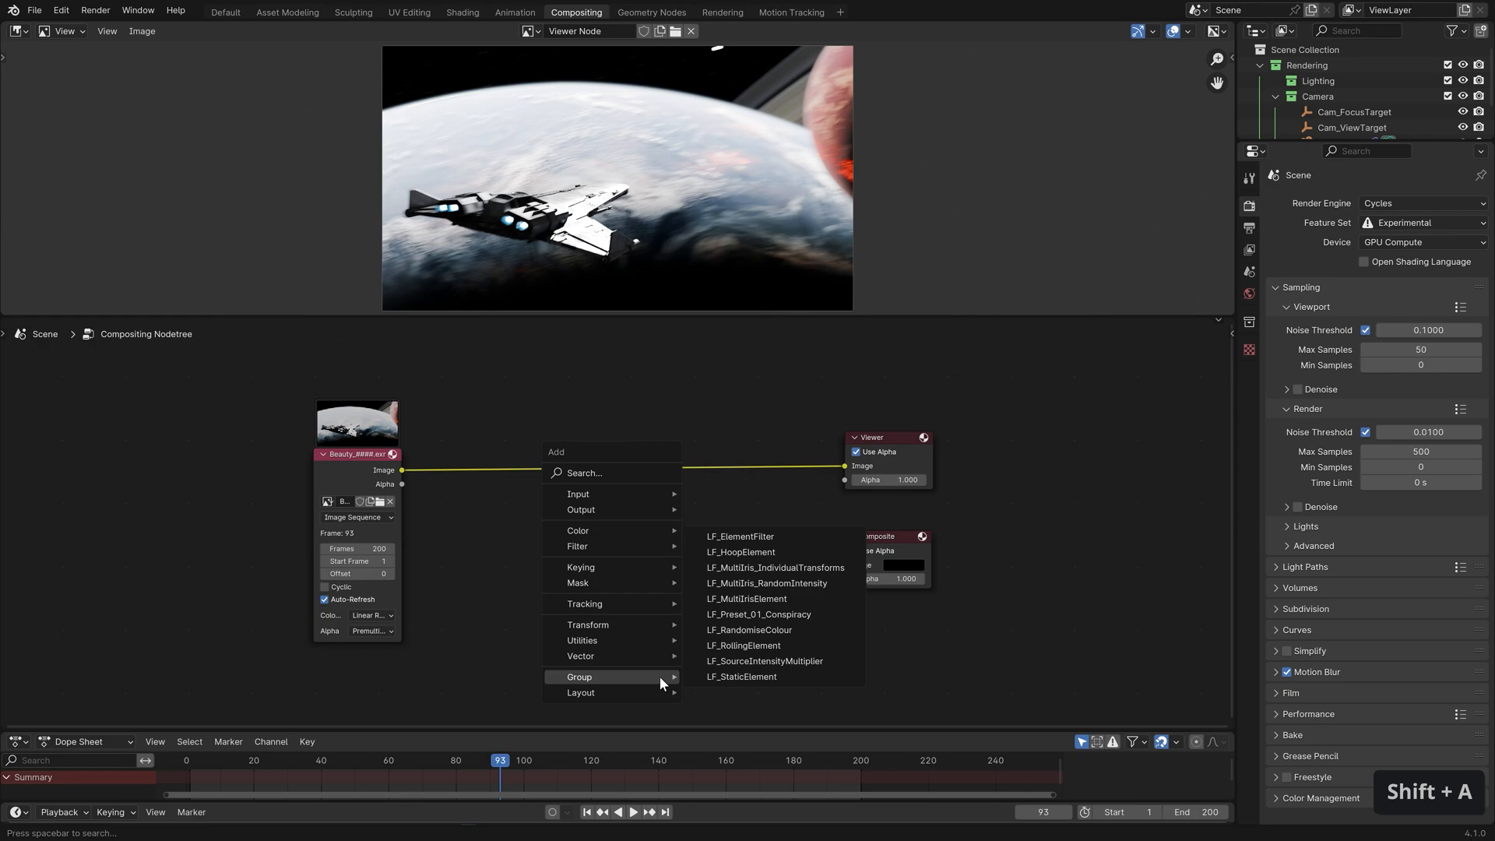
{"action": "left_click", "coordinate": [760, 614]}
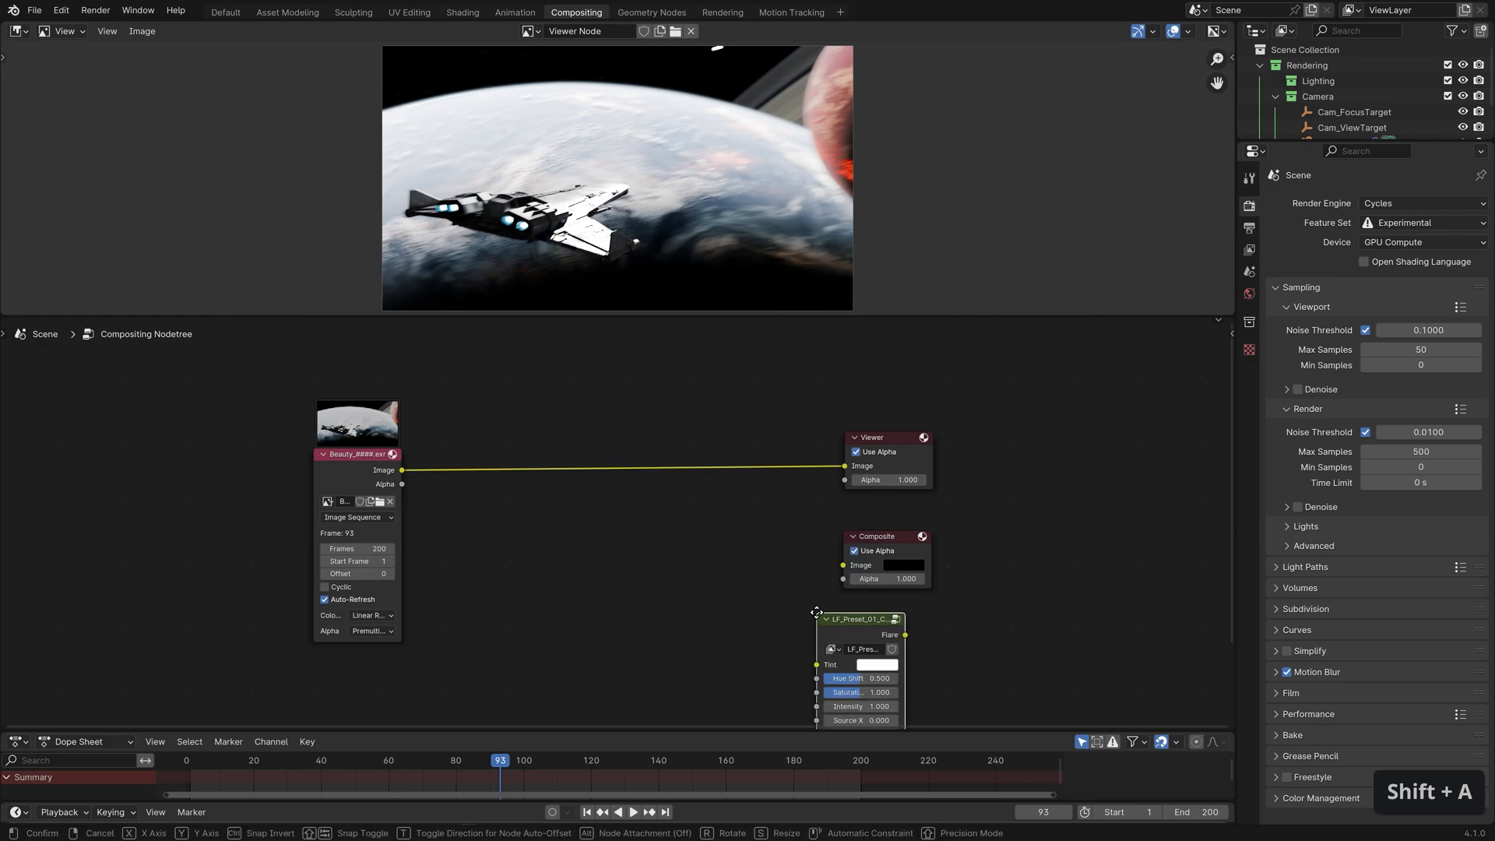
{"action": "left_click", "coordinate": [550, 503]}
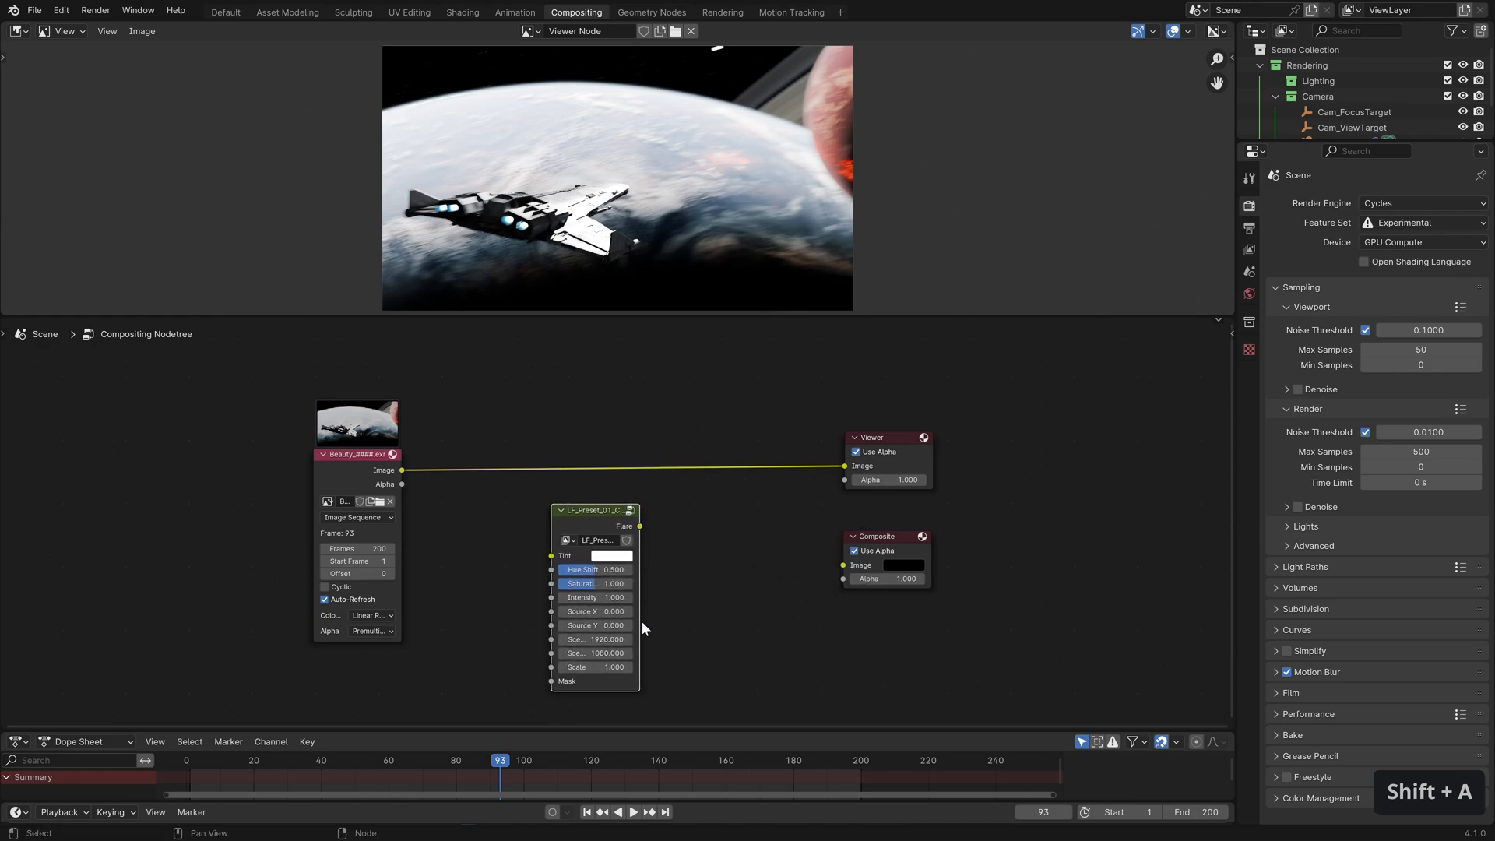
{"action": "left_click_drag", "start_coordinate": [641, 632], "coordinate": [704, 637]}
Move the Viewer and Composite nodes farther away and insert a Mix Color node between the Beauty image and the Viewer
{"action": "left_click_drag", "start_coordinate": [785, 401], "coordinate": [974, 652]}
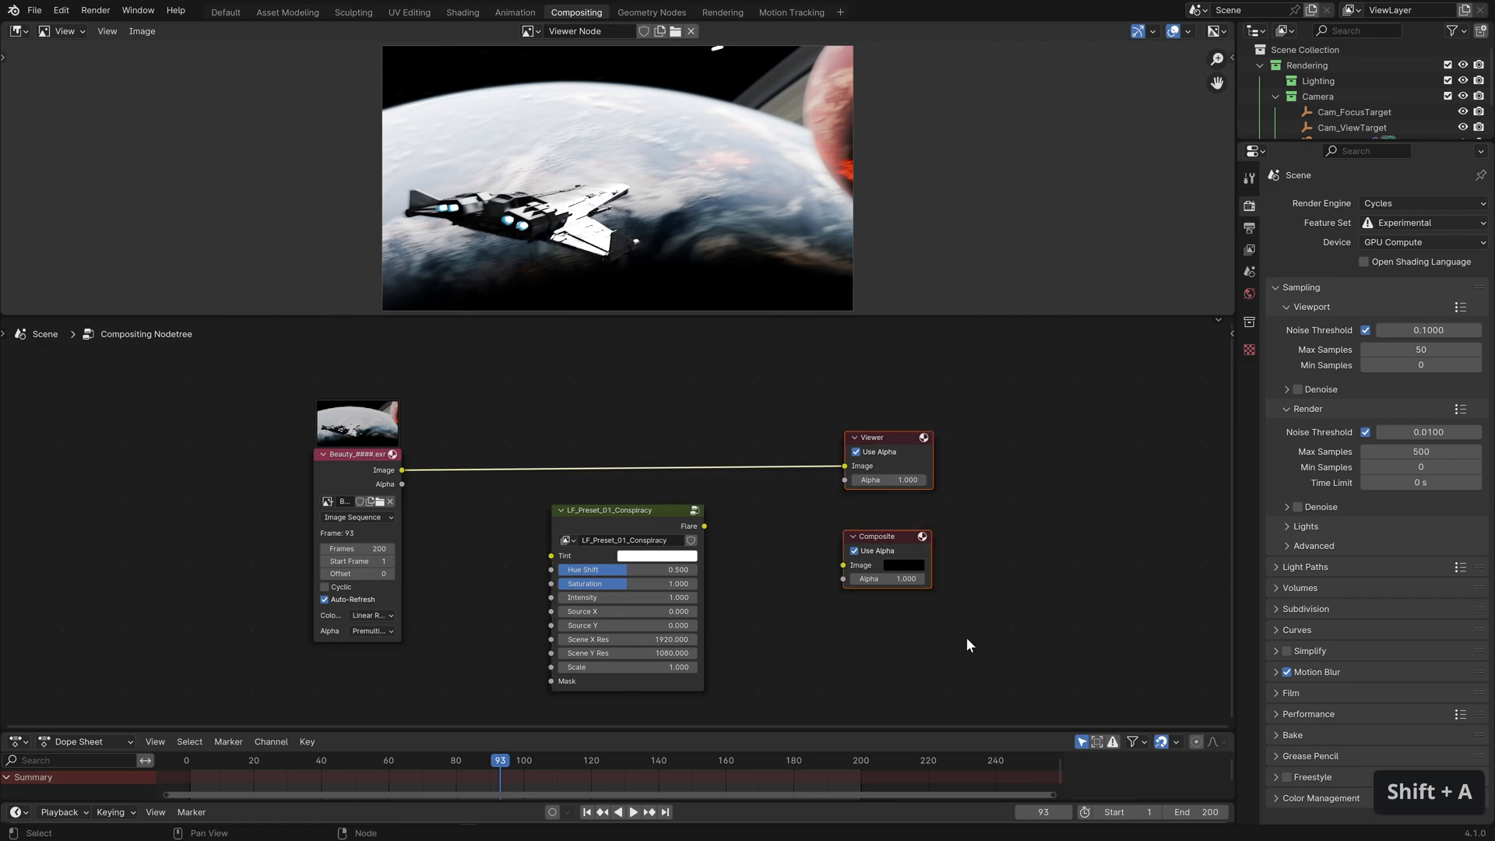
{"action": "key", "text": "g"}
{"action": "left_click", "coordinate": [1117, 643]}
{"action": "key", "text": "shift+a"}
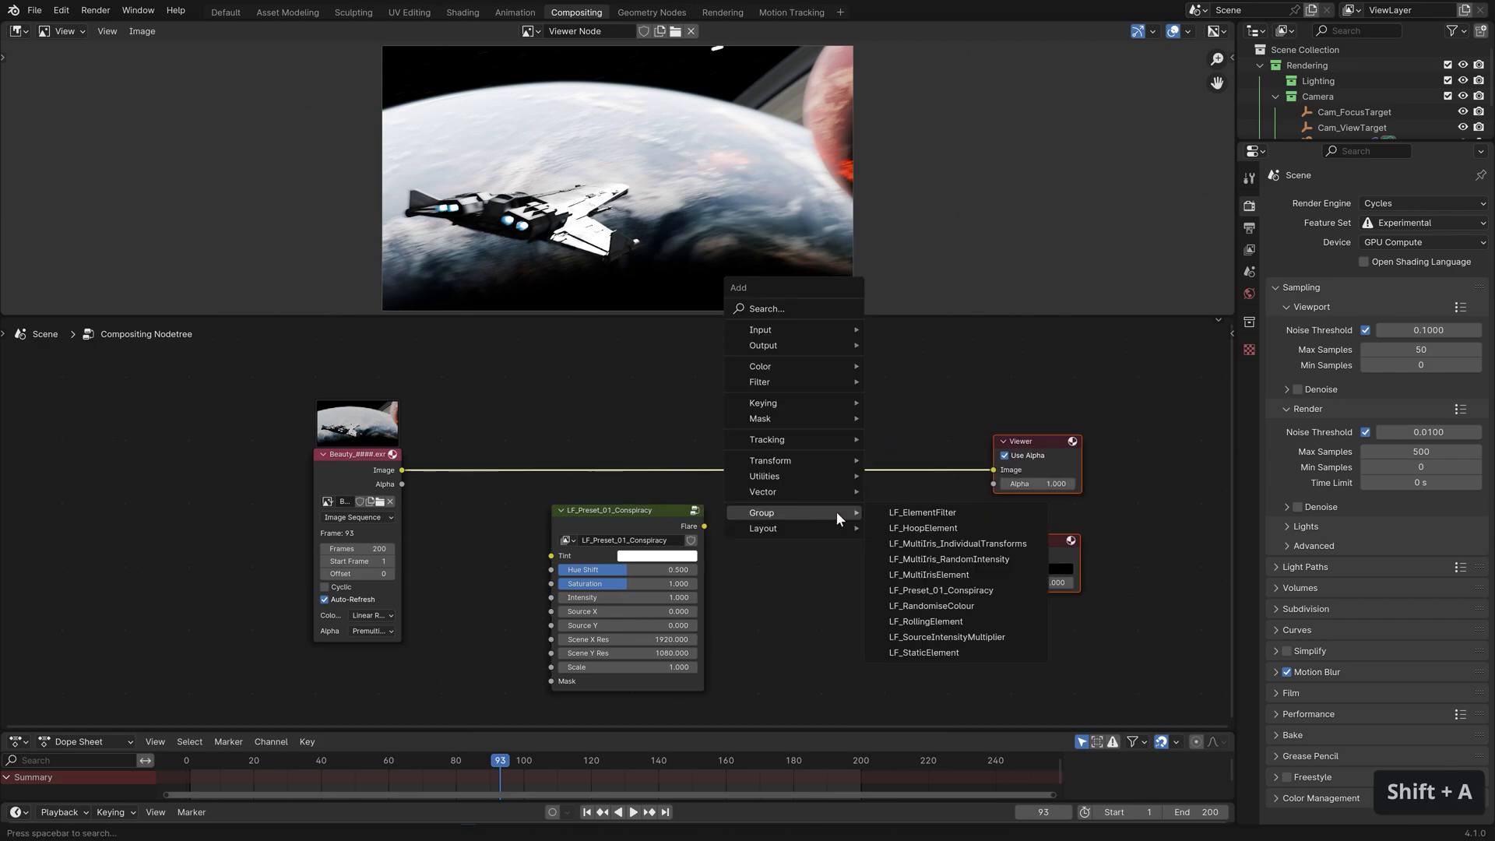
{"action": "mouse_move", "coordinate": [828, 364]}
{"action": "mouse_move", "coordinate": [905, 388]}
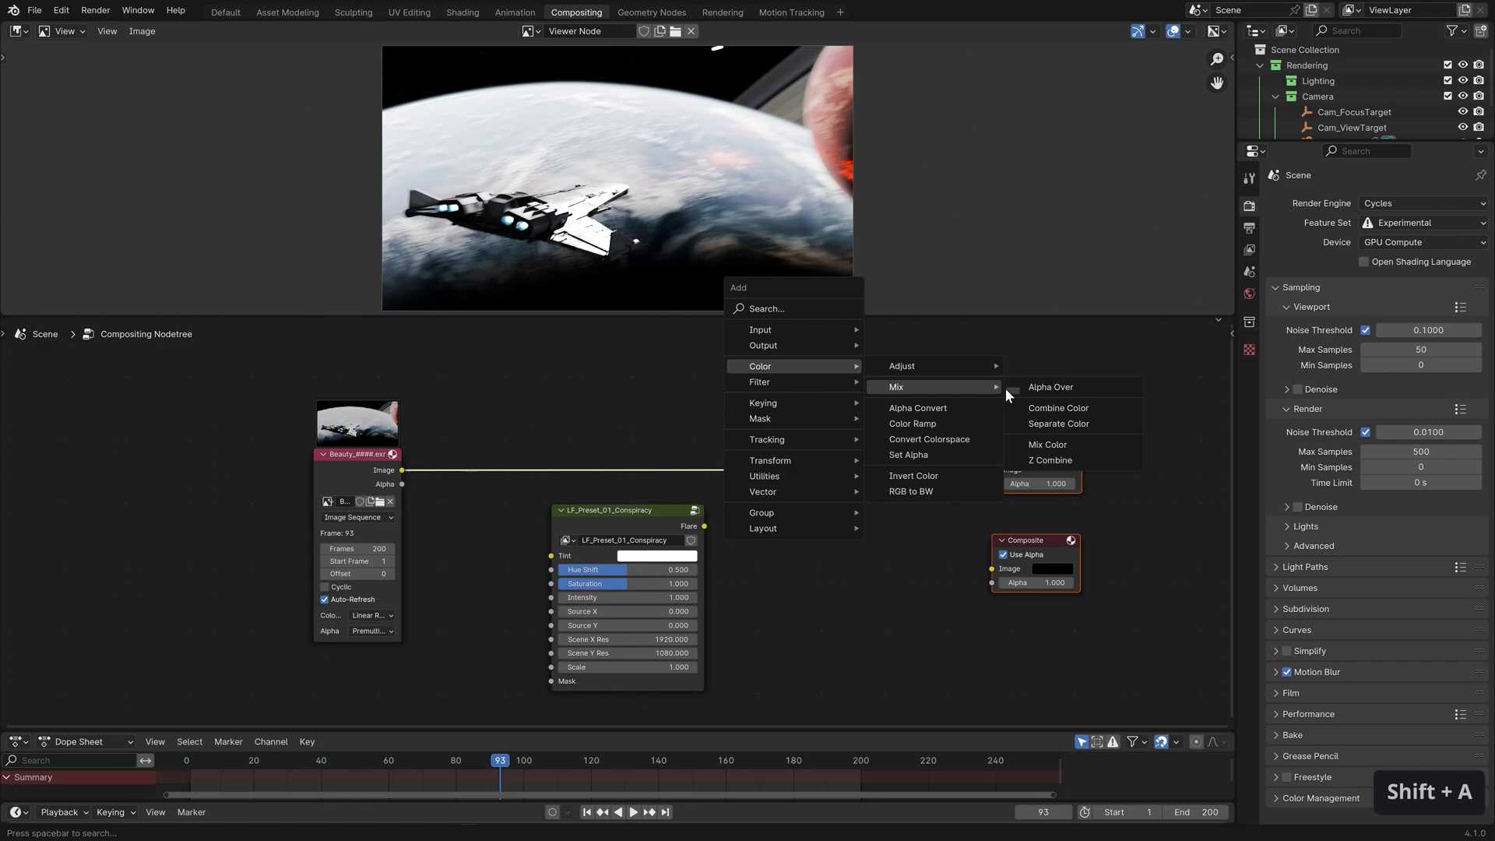
{"action": "left_click", "coordinate": [1048, 444]}
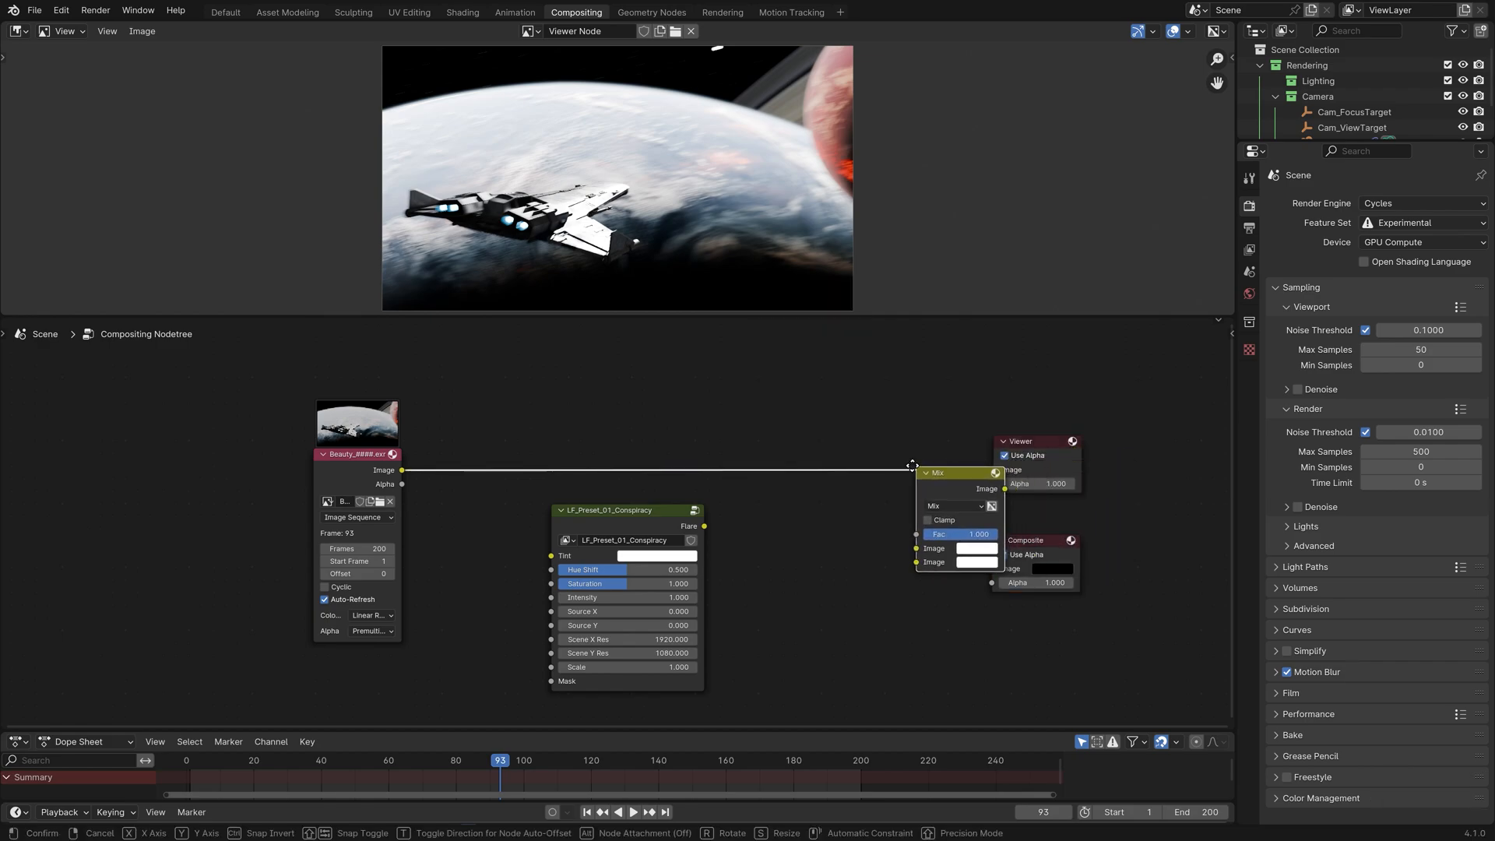
{"action": "left_click", "coordinate": [813, 412]}
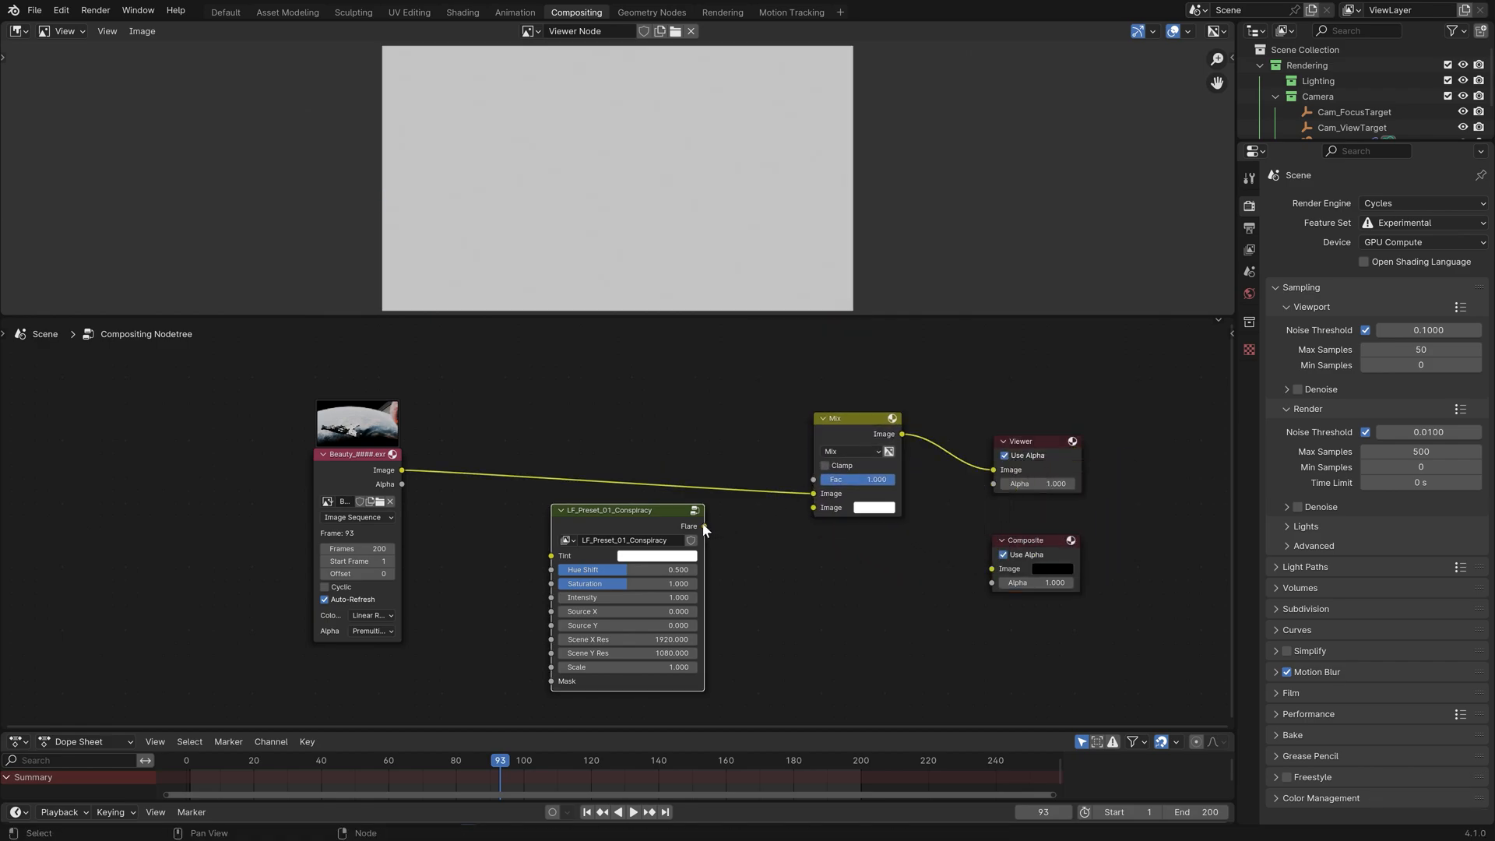
Connect the preset's Flare output to the Mix node's second Image input and set the blending mode to Add
{"action": "left_click_drag", "start_coordinate": [704, 526], "coordinate": [815, 507]}
{"action": "left_click", "coordinate": [855, 454]}
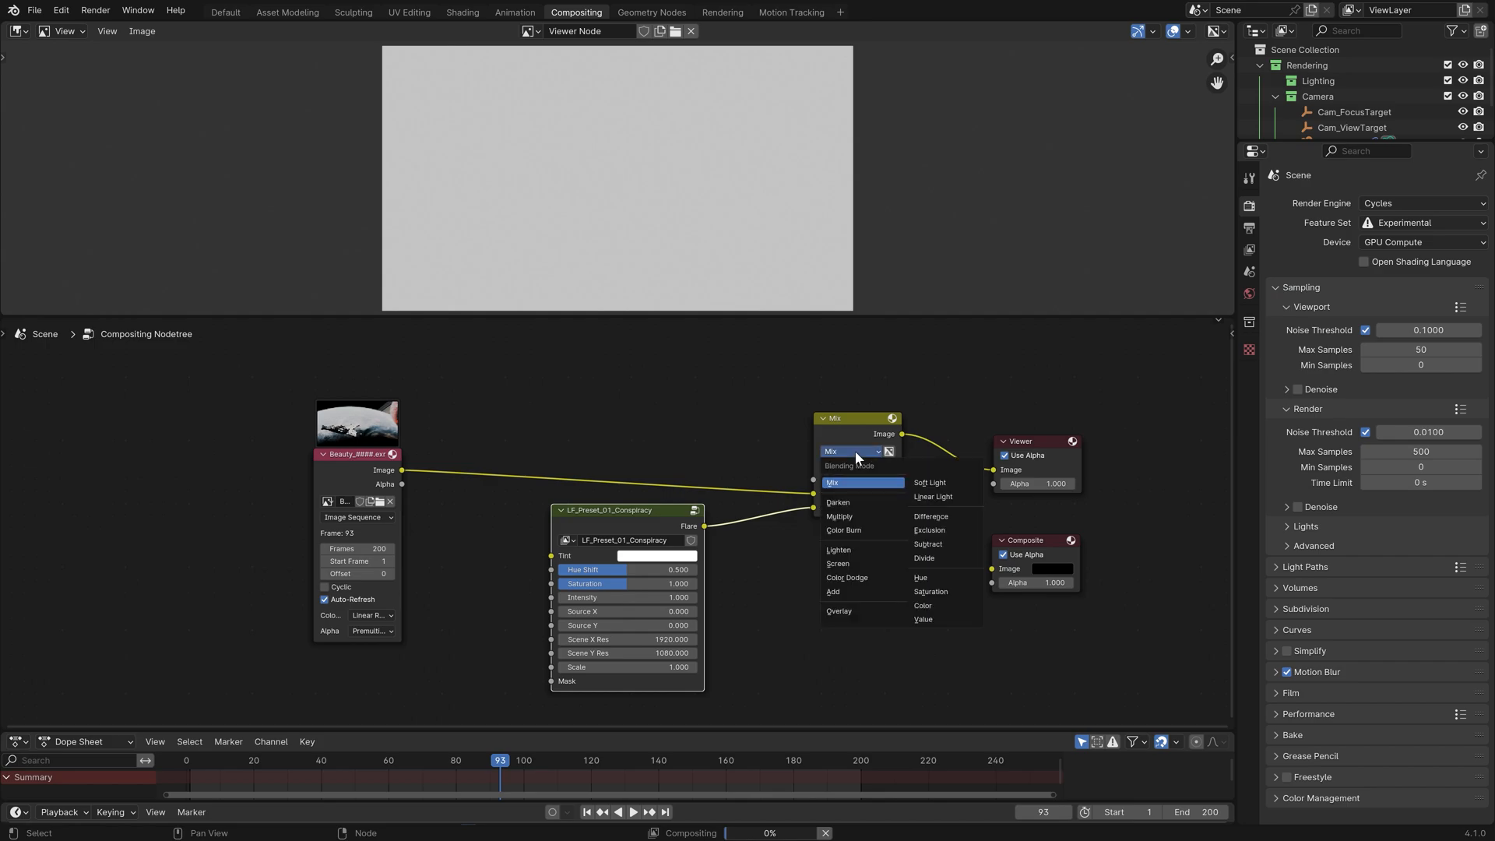
{"action": "left_click", "coordinate": [859, 592]}
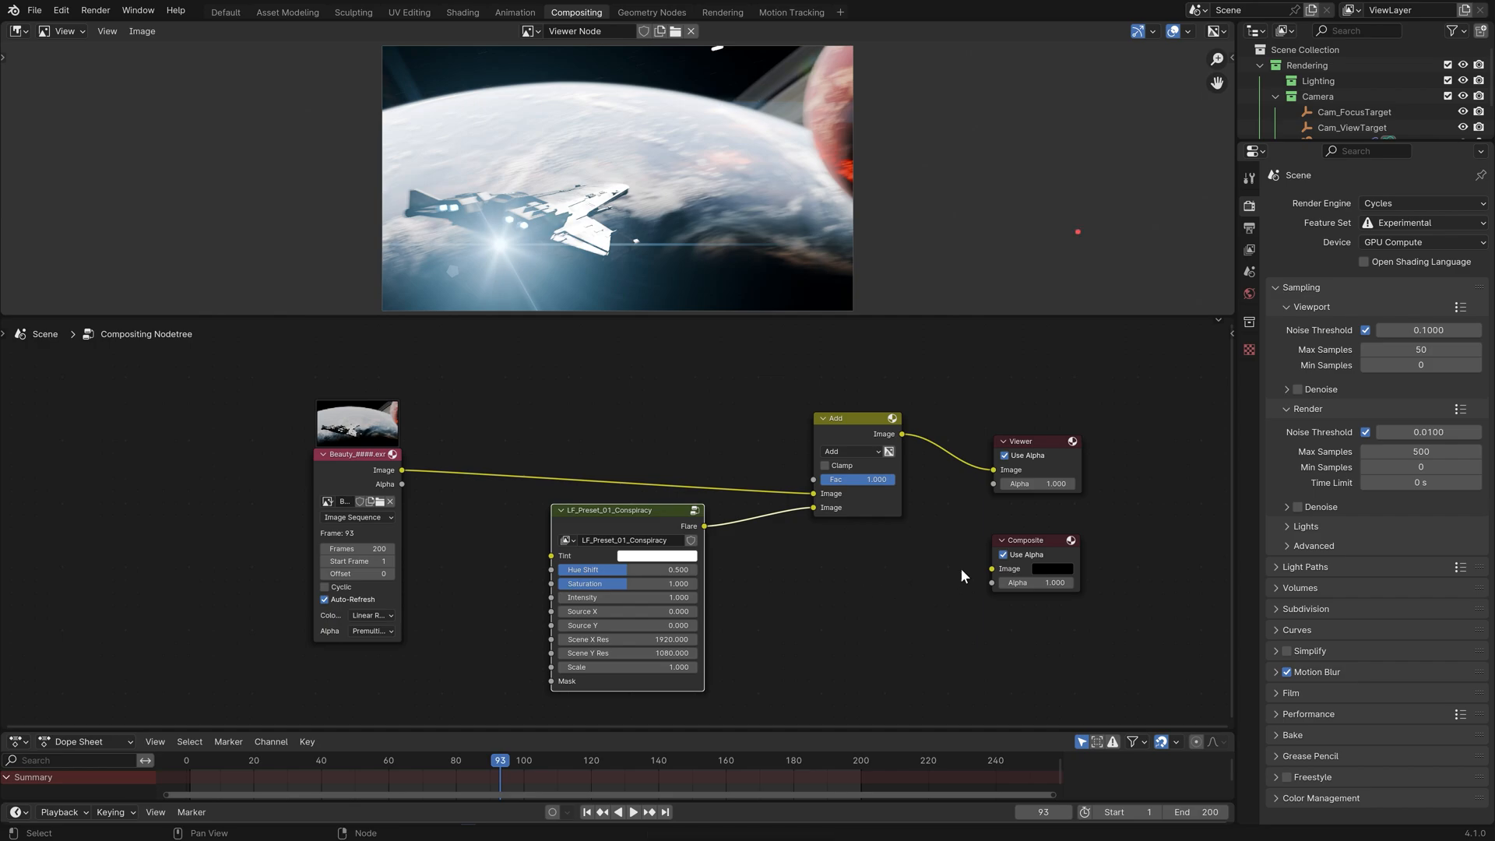
Copy the scene's output resolution into the flare preset, giving Scene X Res 3840 and Scene Y Res 2160
{"action": "left_click", "coordinate": [1250, 230]}
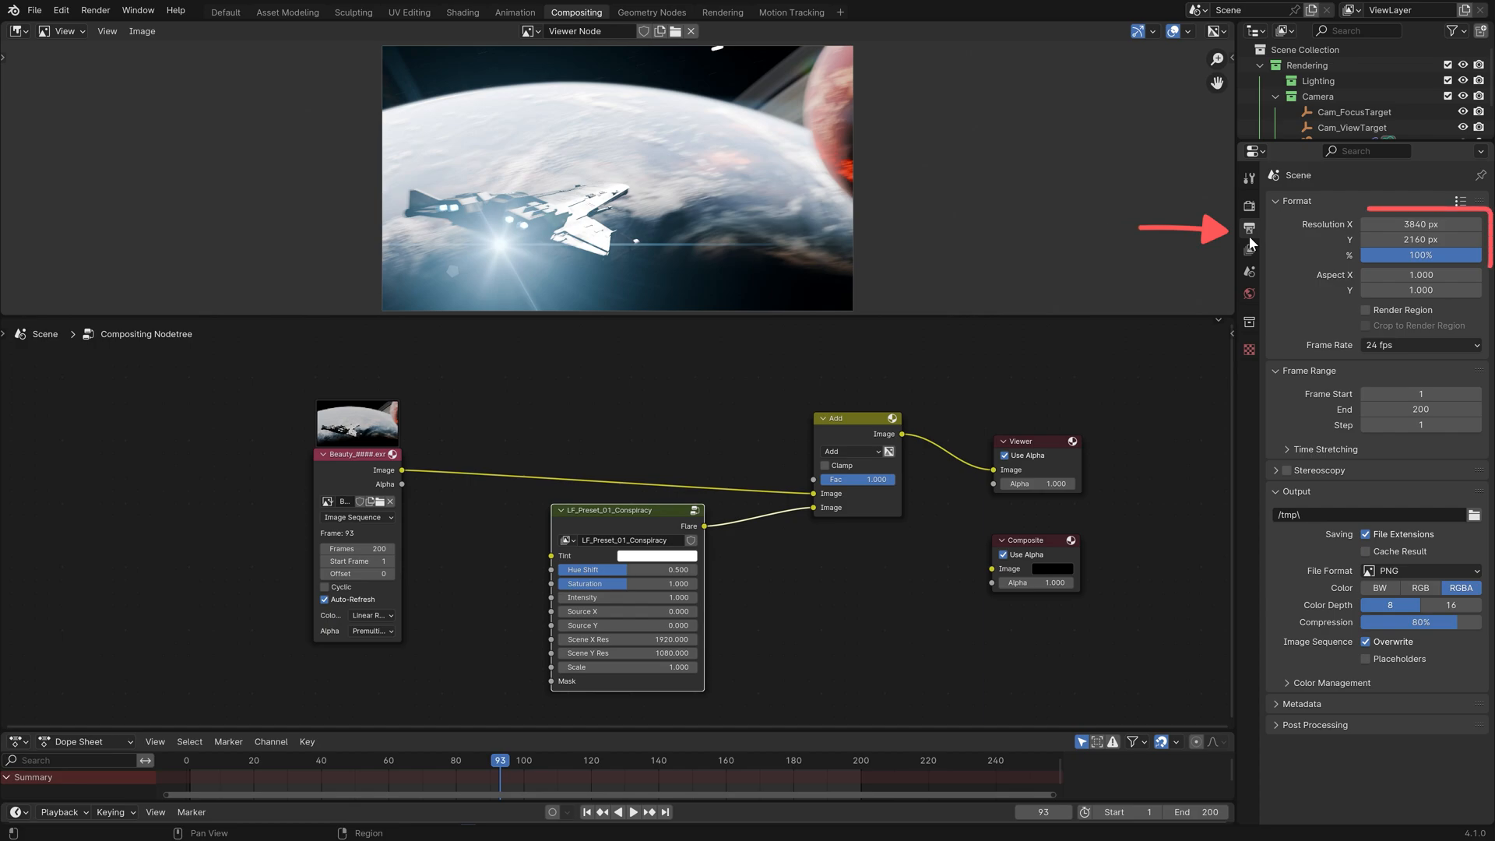
{"action": "key", "text": "ctrl+c"}
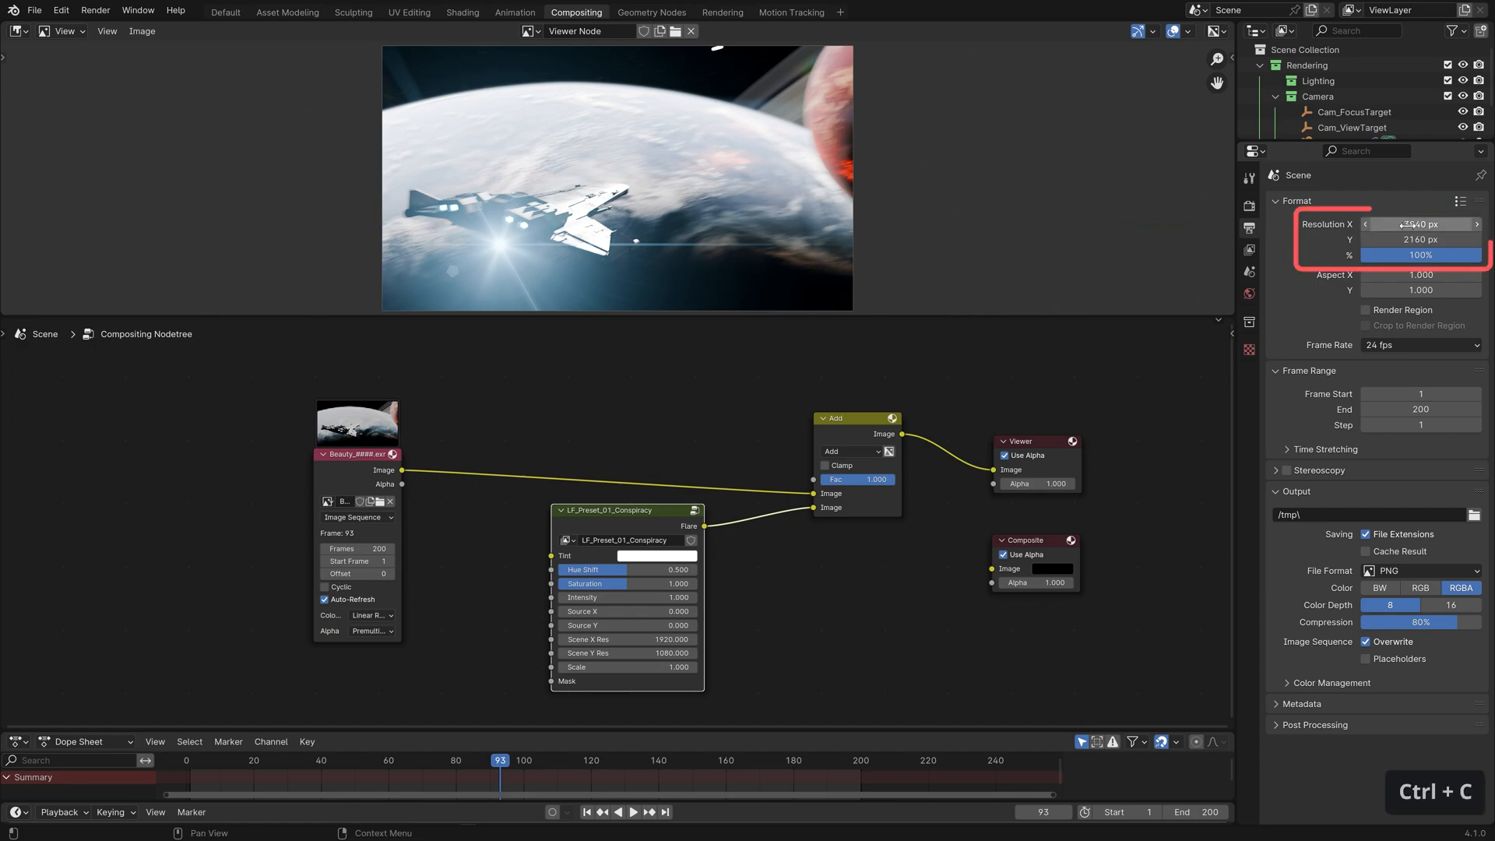
{"action": "key", "text": "ctrl+v"}
{"action": "key", "text": "ctrl+c"}
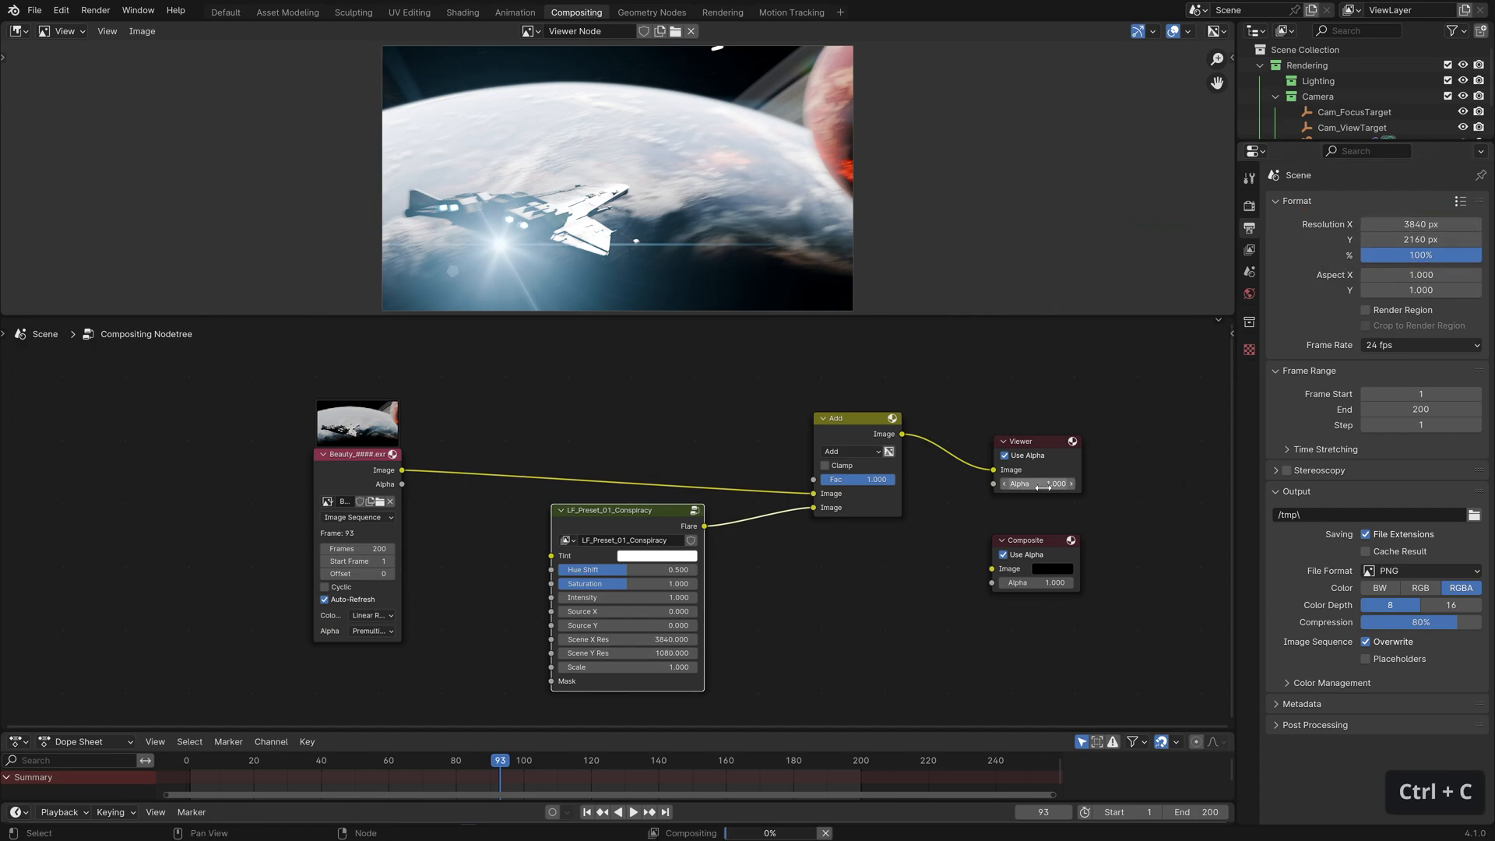
{"action": "key", "text": "ctrl+v"}
Move the Beauty image node away from the flare preset and add a Track Position node between them
{"action": "middle_click_drag", "start_coordinate": [814, 609], "coordinate": [1037, 506]}
{"action": "left_click_drag", "start_coordinate": [618, 367], "coordinate": [441, 388]}
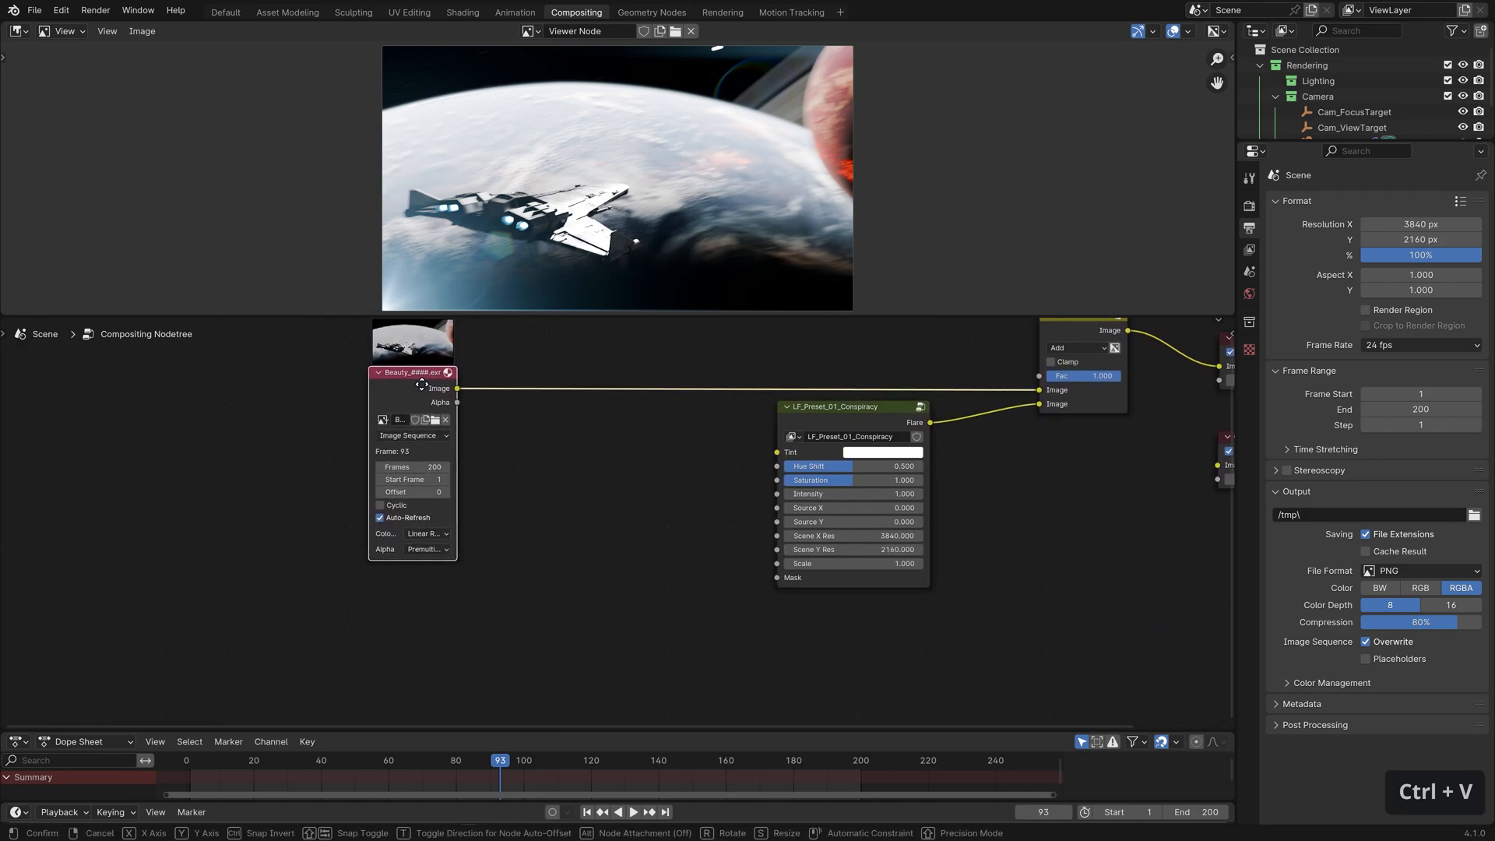
{"action": "key", "text": "shift+a"}
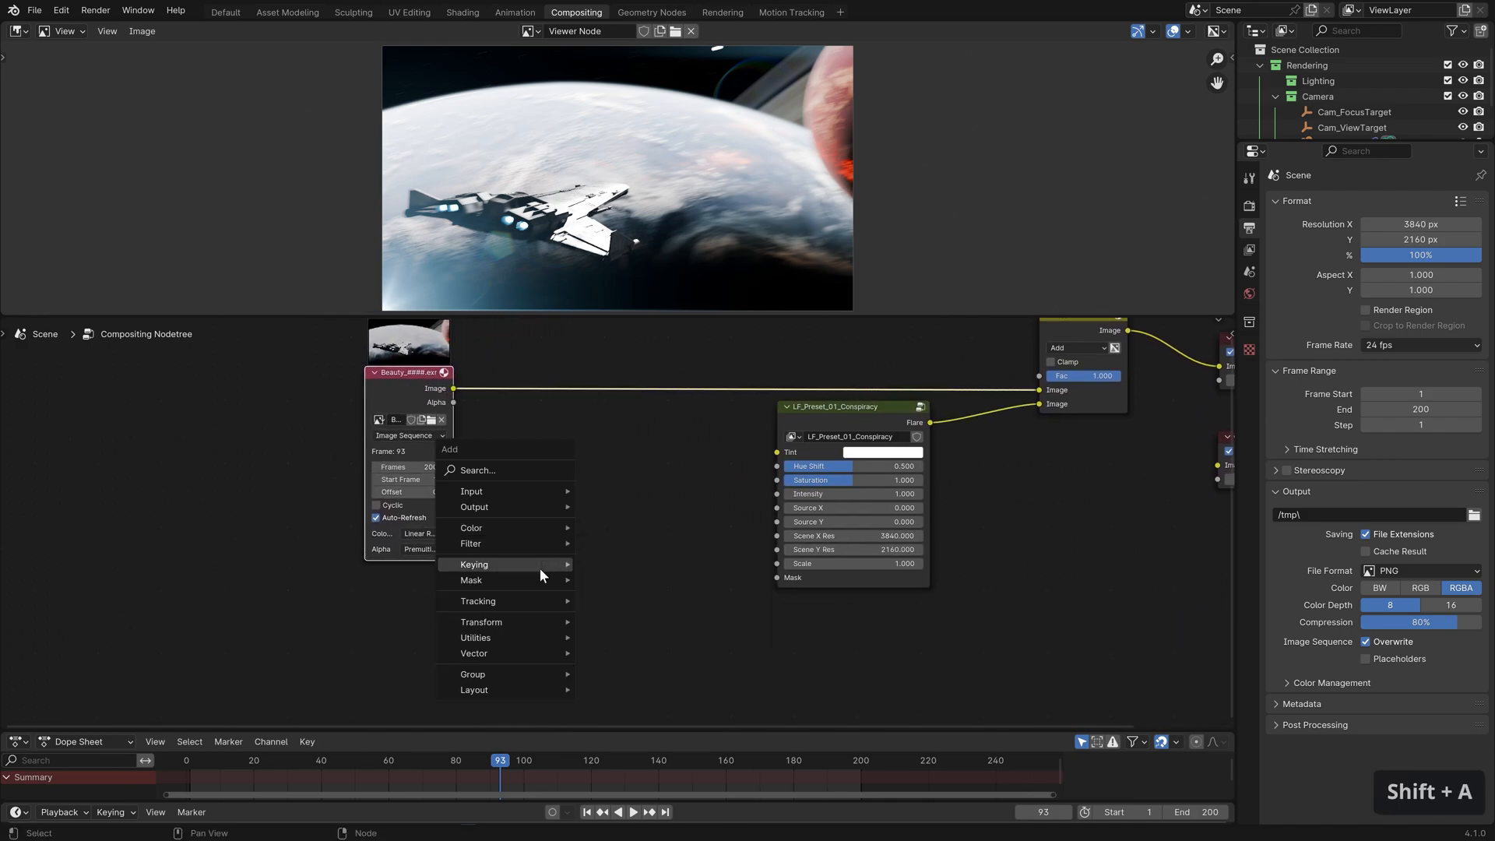
{"action": "mouse_move", "coordinate": [535, 601]}
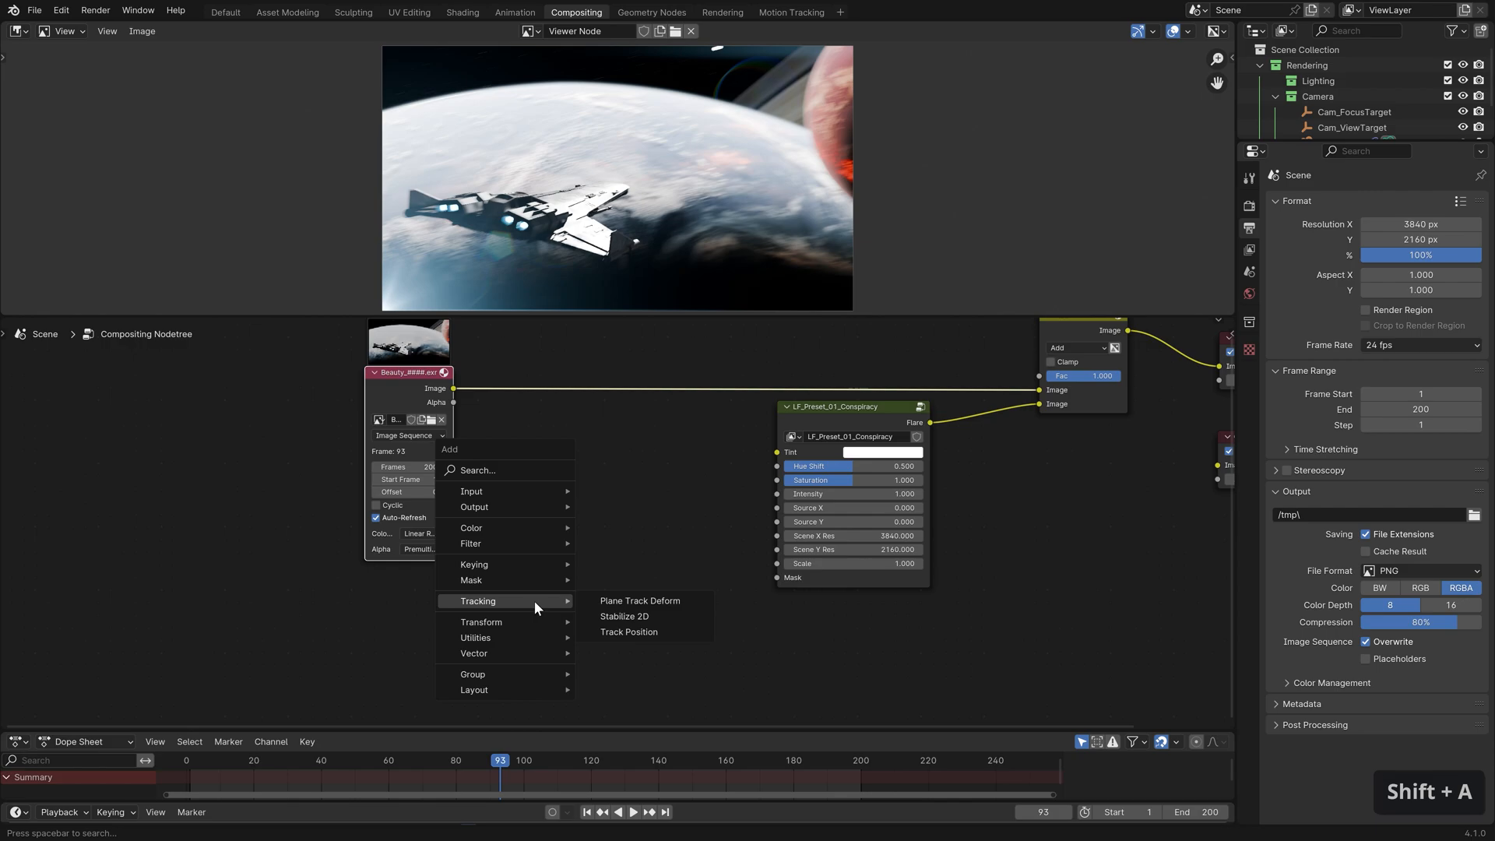
{"action": "left_click", "coordinate": [671, 633]}
{"action": "left_click", "coordinate": [569, 485]}
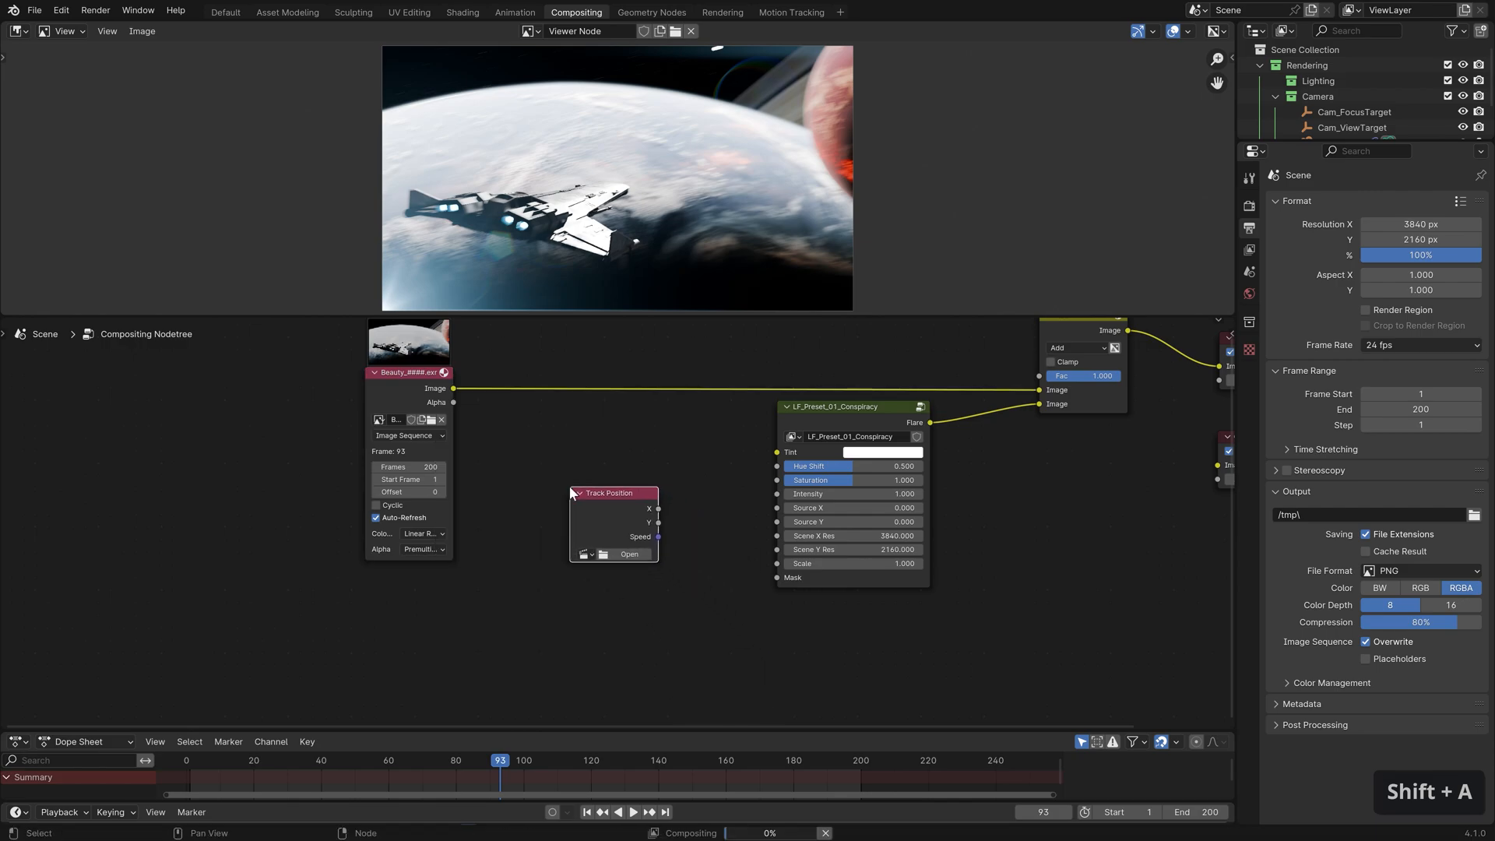
Set the Track Position node to the Emission_0001.exr clip, the Camera tracking object and the SunPosition track
{"action": "mouse_move", "coordinate": [612, 532]}
{"action": "middle_mouse_down", "text": "ctrl"}
{"action": "mouse_move", "coordinate": [656, 613]}
{"action": "mouse_move", "coordinate": [661, 527]}
{"action": "middle_mouse_up", "text": "ctrl"}
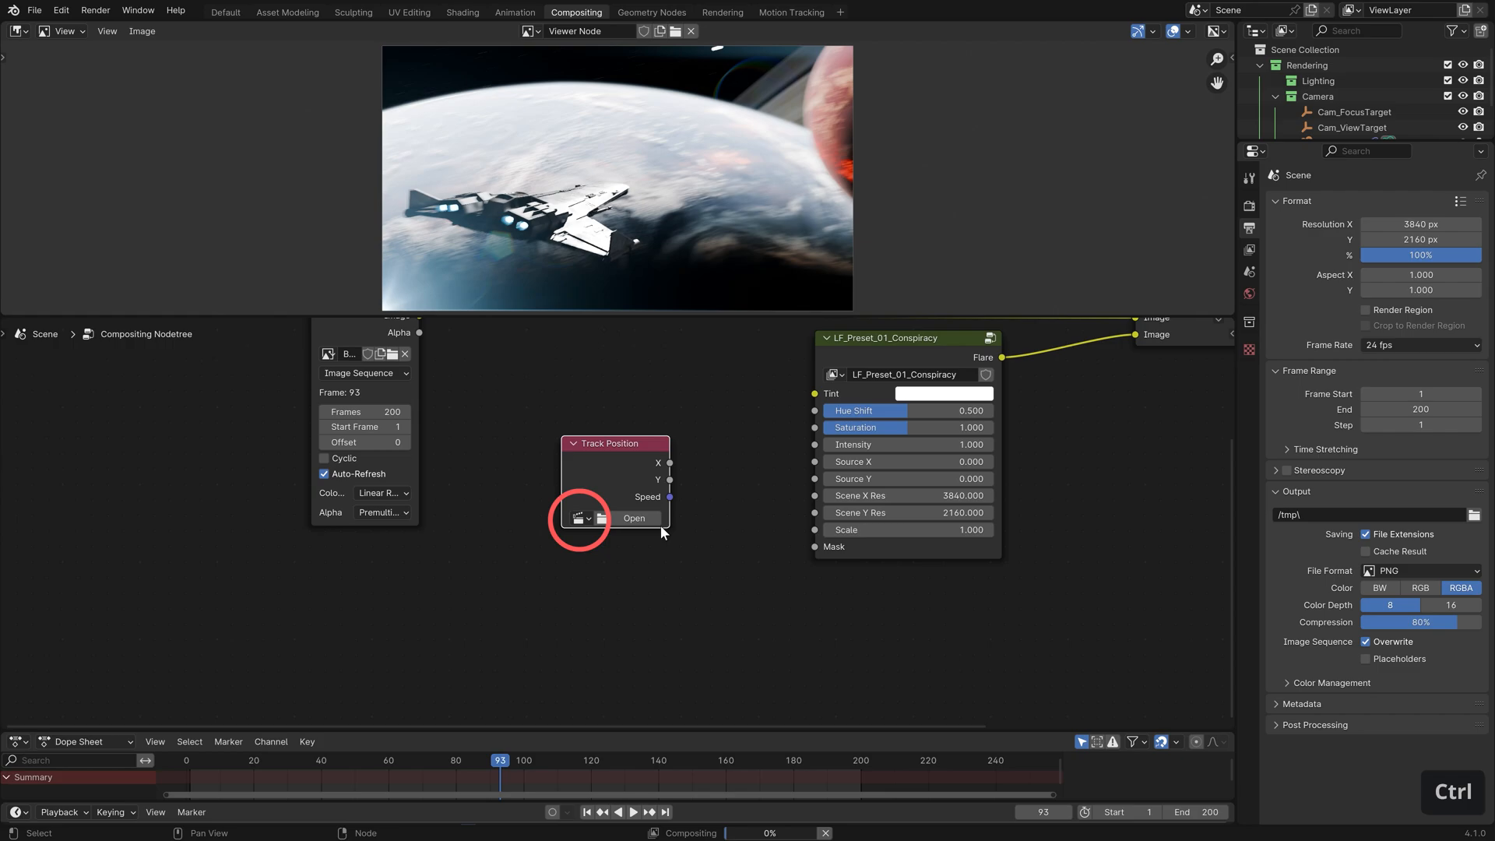
{"action": "left_click", "coordinate": [581, 518]}
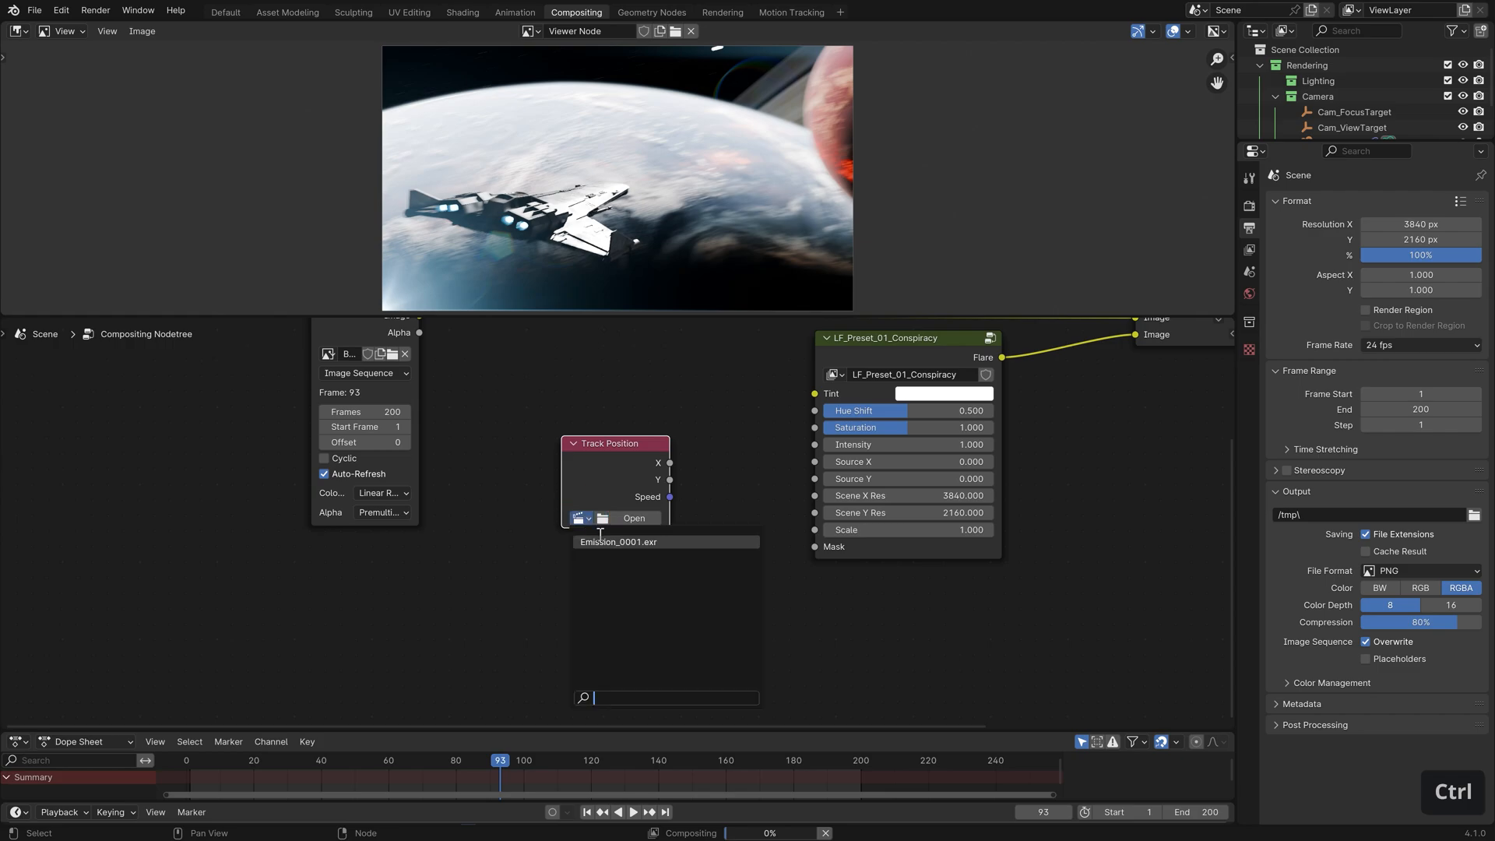
{"action": "left_click", "coordinate": [675, 542]}
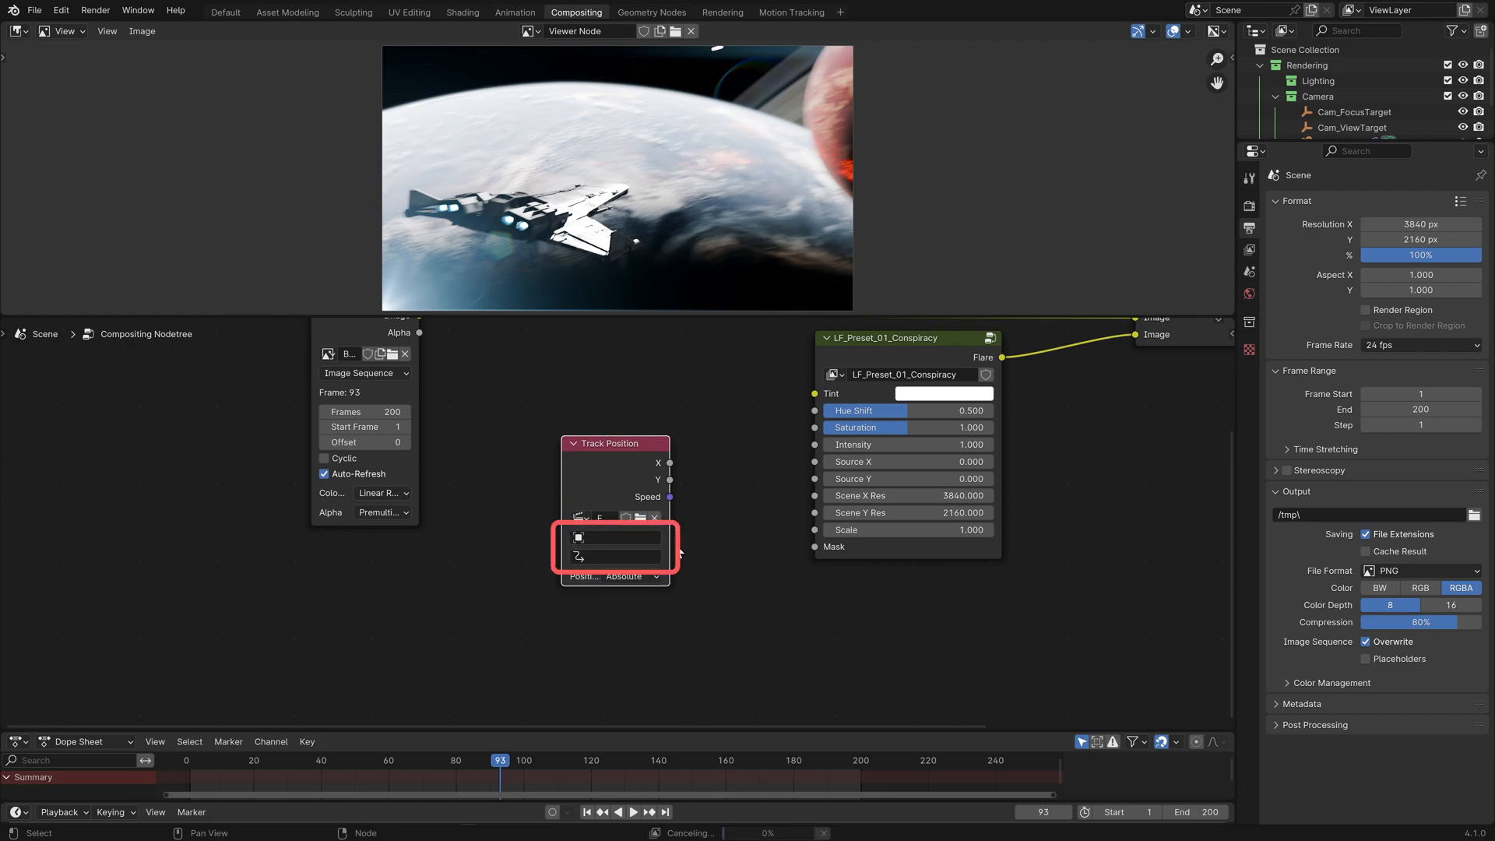
{"action": "left_click", "coordinate": [634, 538]}
{"action": "left_click", "coordinate": [629, 559]}
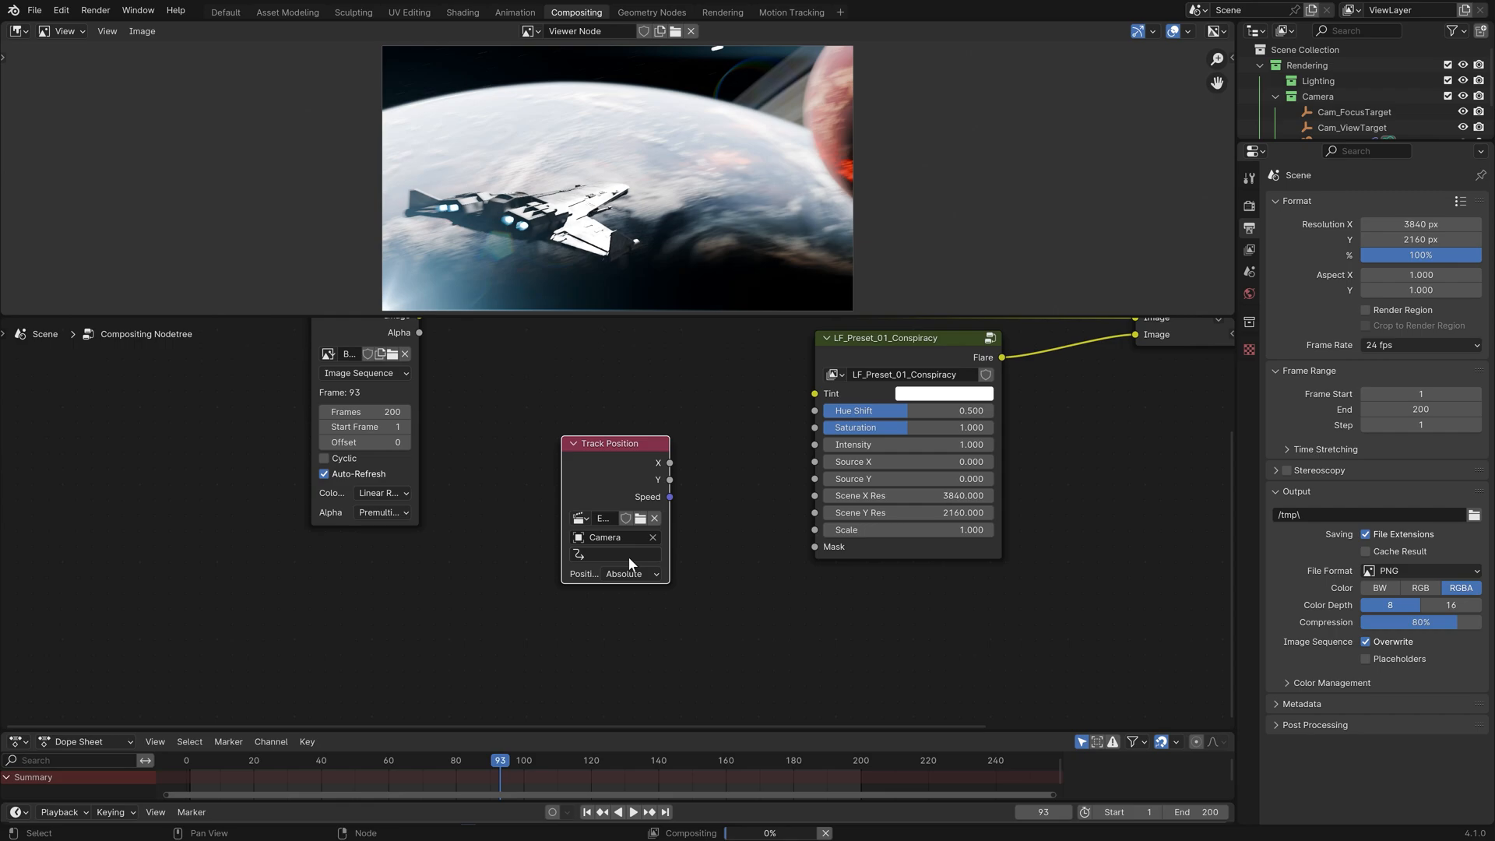
{"action": "left_click", "coordinate": [628, 556]}
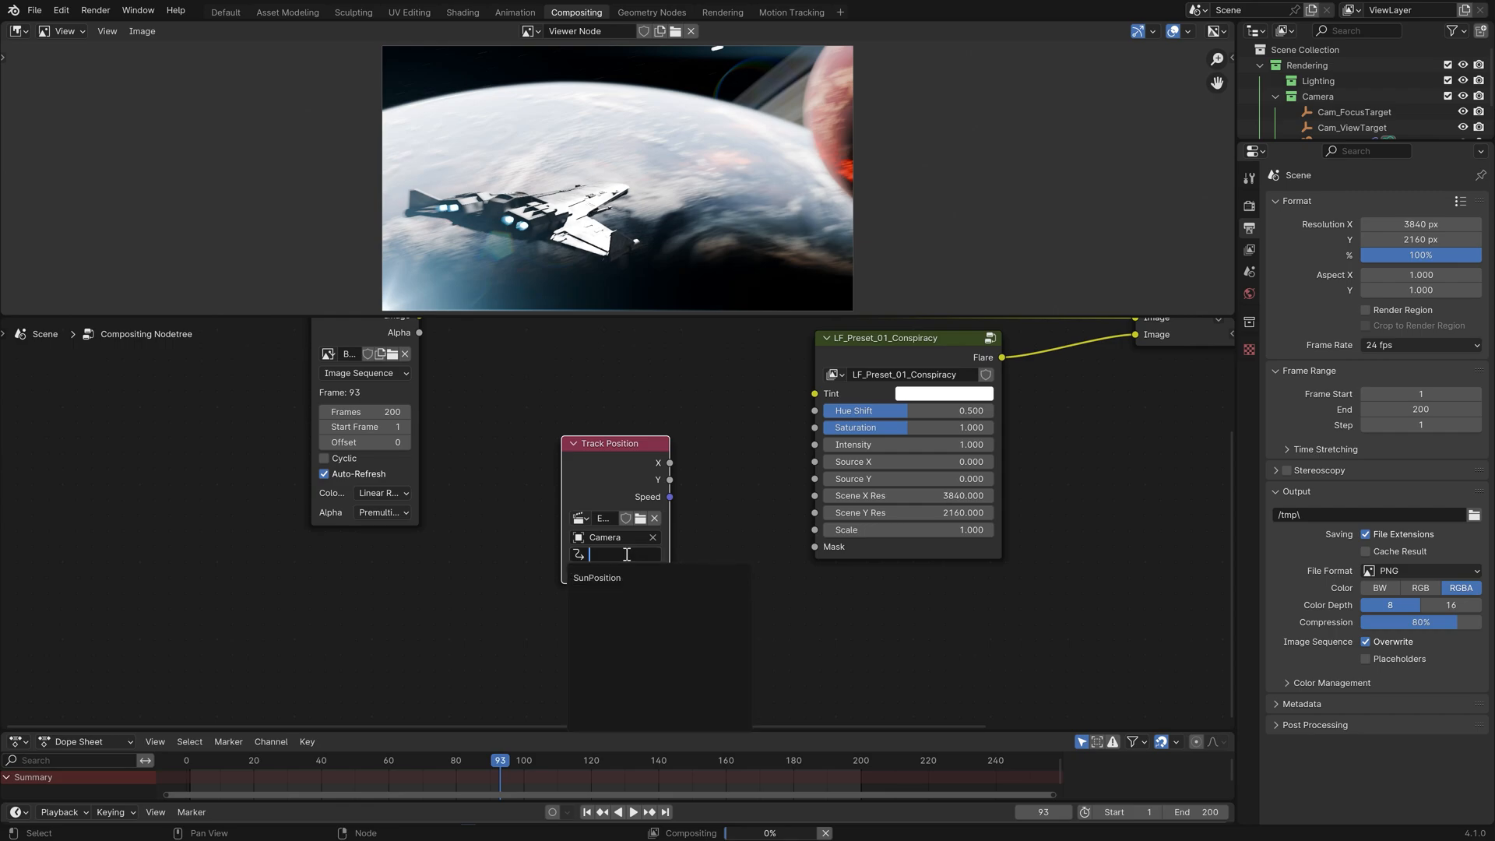
{"action": "left_click", "coordinate": [648, 575]}
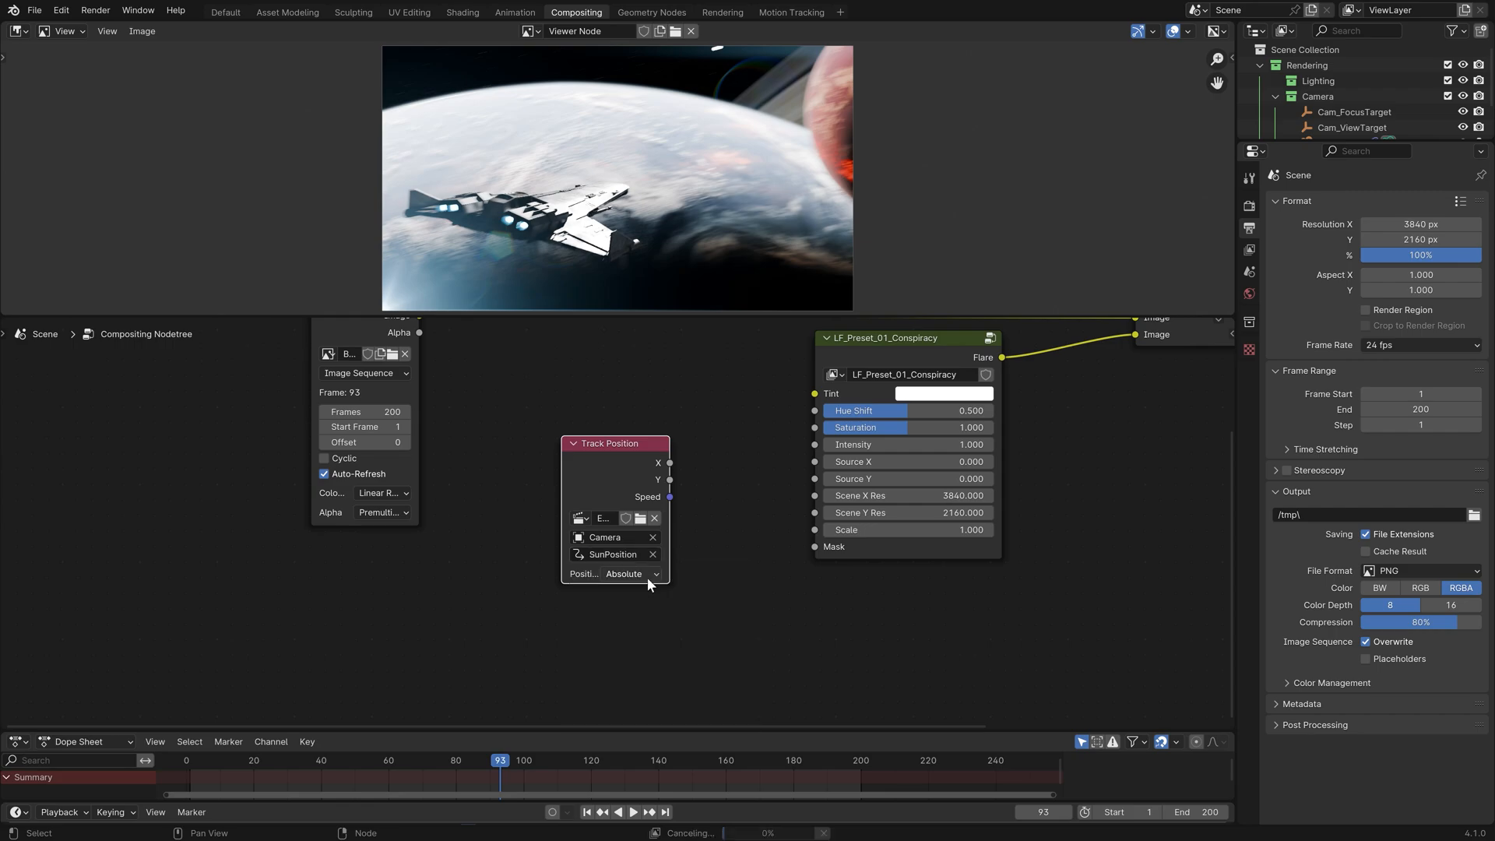
Connect the Track Position node's X and Y outputs to the flare preset's Source X and Source Y inputs
{"action": "left_click_drag", "start_coordinate": [670, 462], "coordinate": [815, 481]}
{"action": "middle_click_drag", "start_coordinate": [735, 551], "coordinate": [554, 651]}
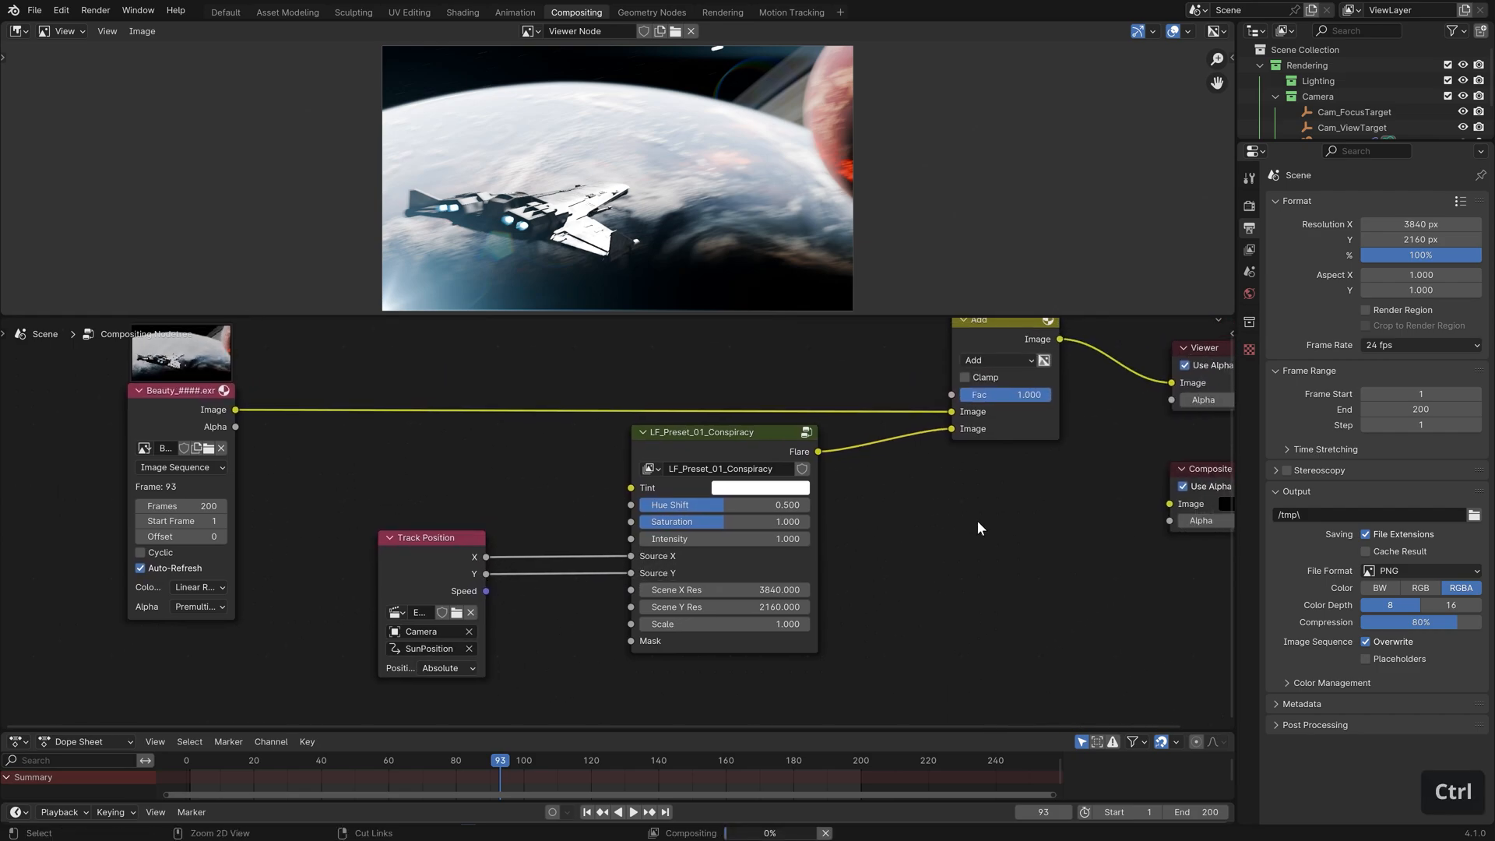
{"action": "middle_click_drag", "start_coordinate": [978, 520], "coordinate": [929, 563], "text": "ctrl"}
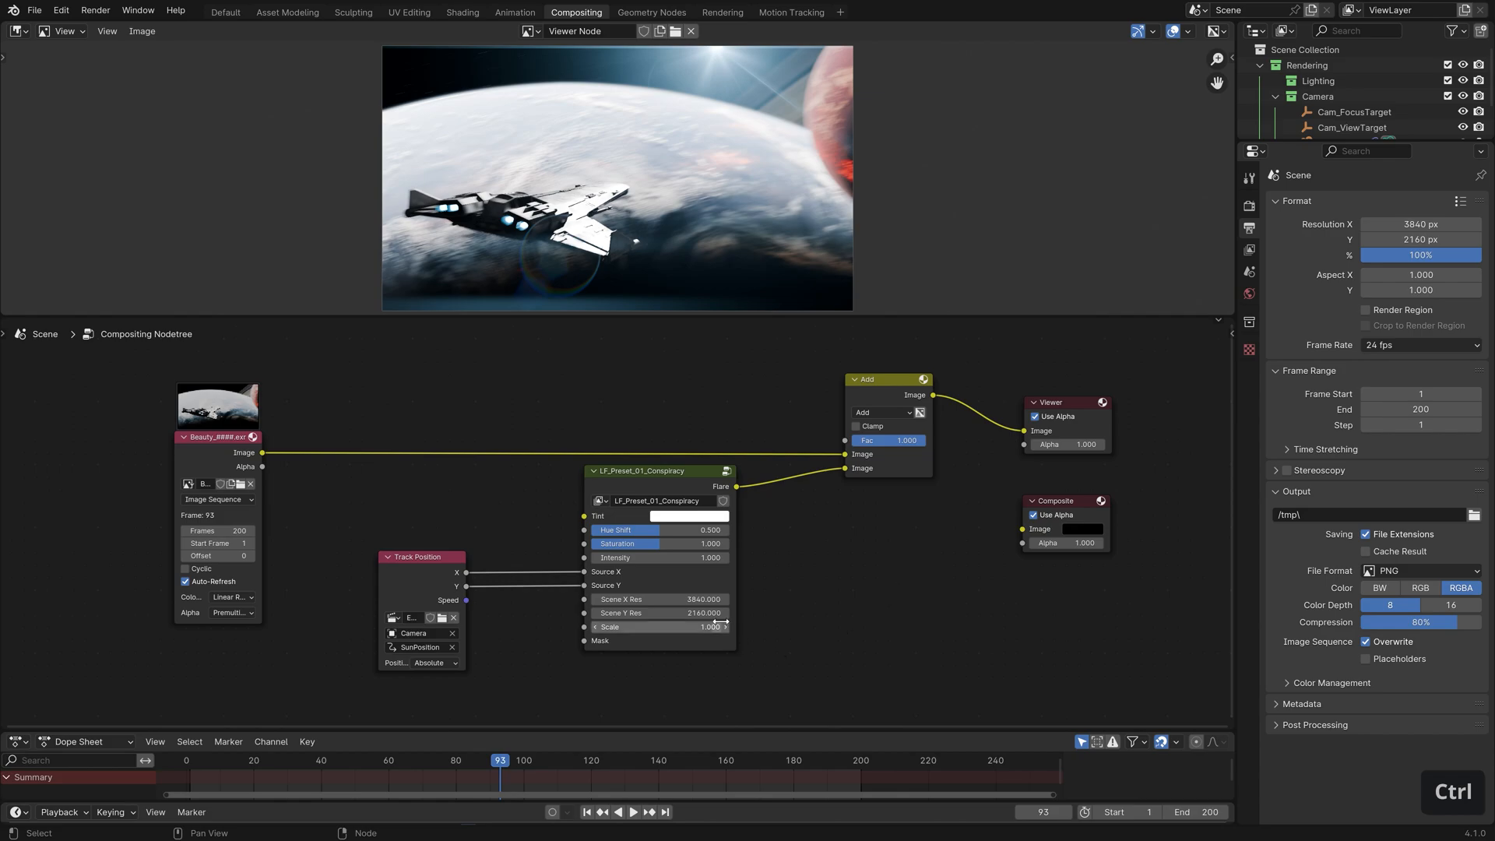
Keyframe the flare preset's Intensity at 1 on frame 93 and at 0 on frame 85
{"action": "key", "text": "i"}
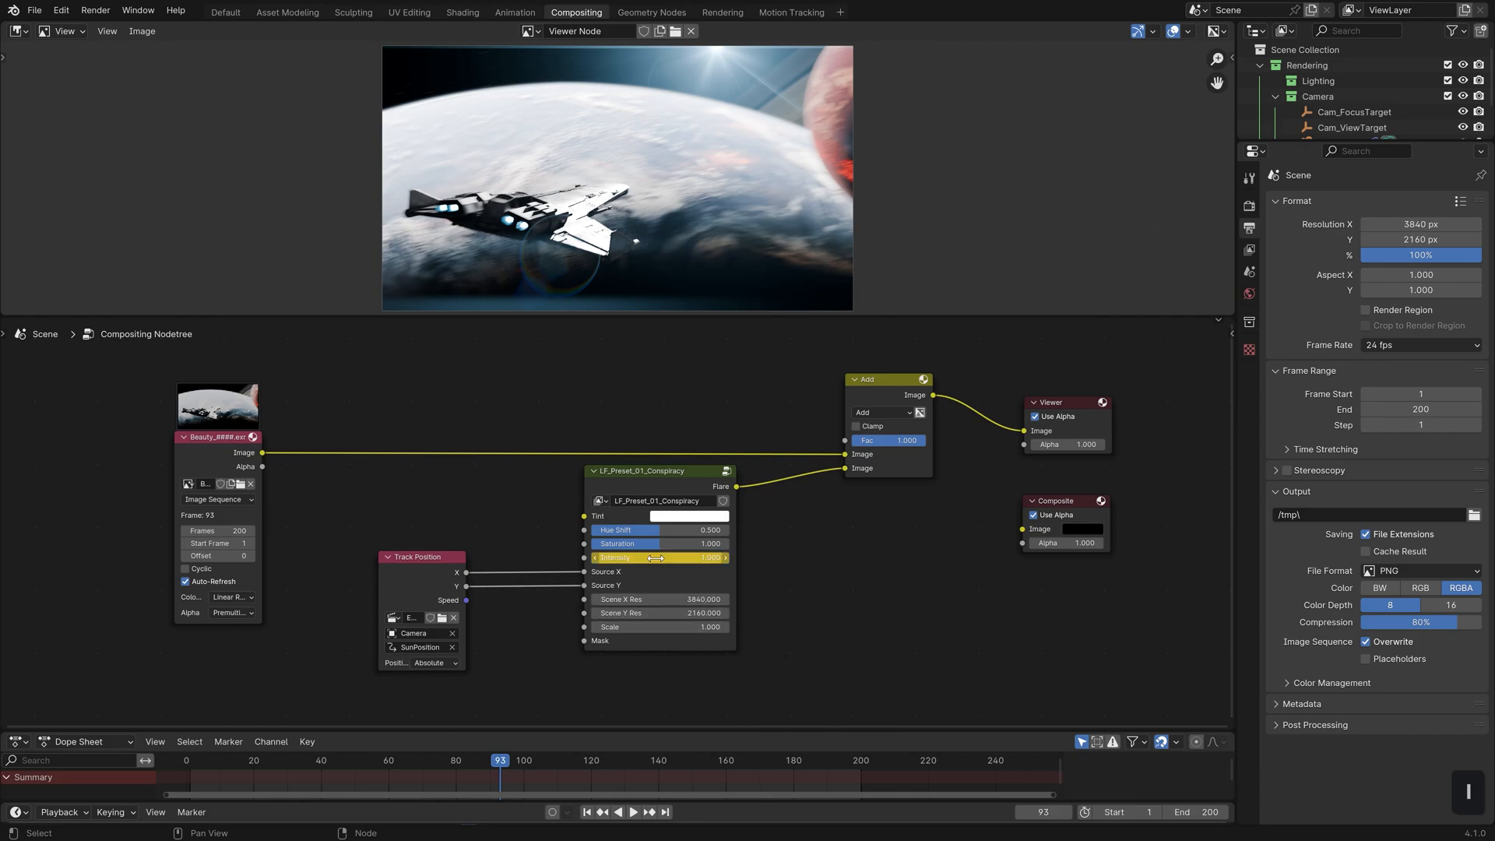
{"action": "left_click", "coordinate": [473, 763]}
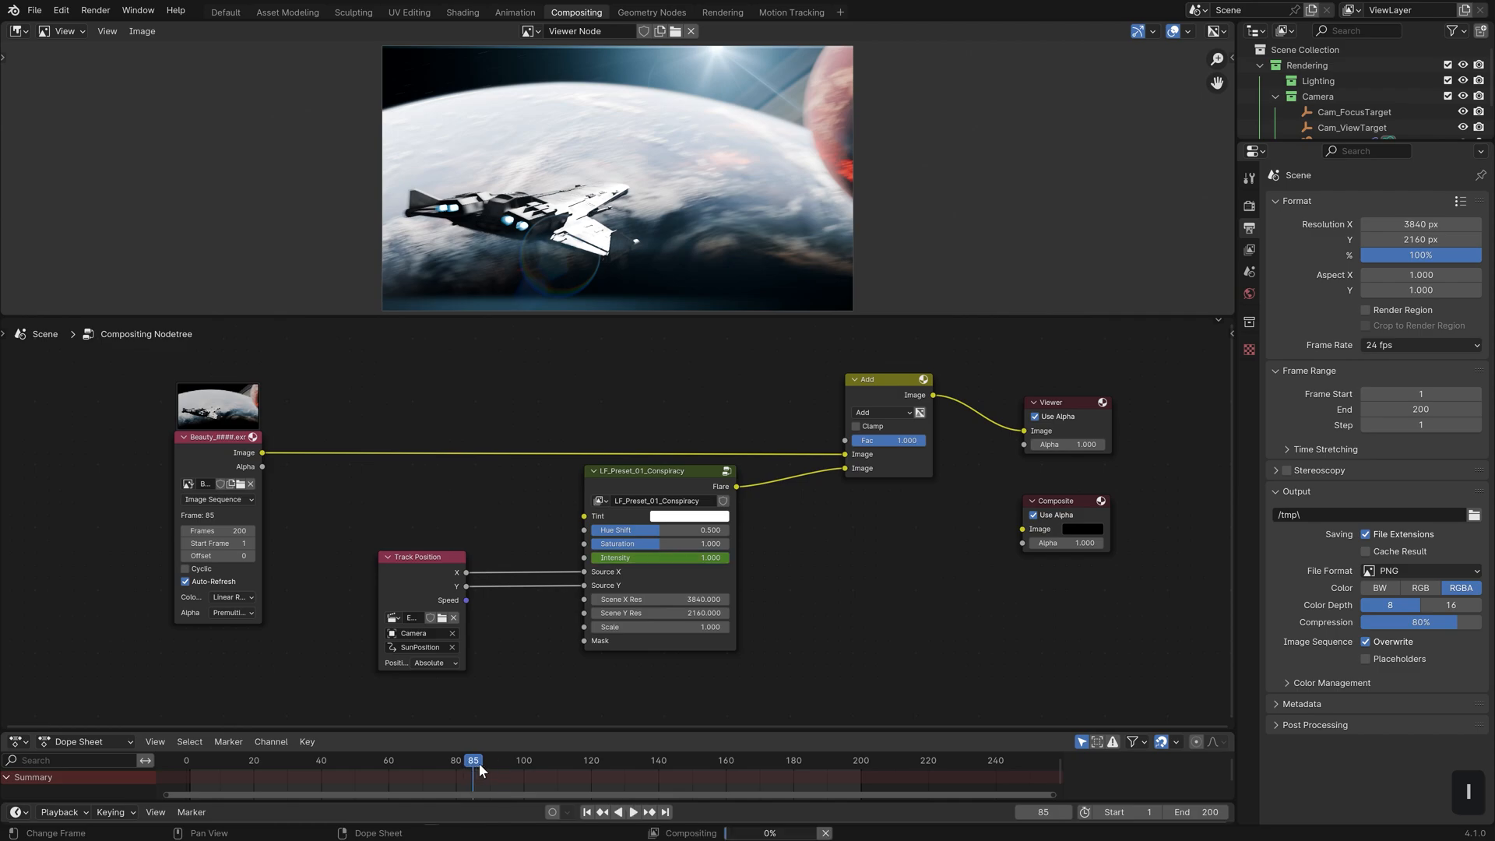
{"action": "left_click", "coordinate": [677, 558]}
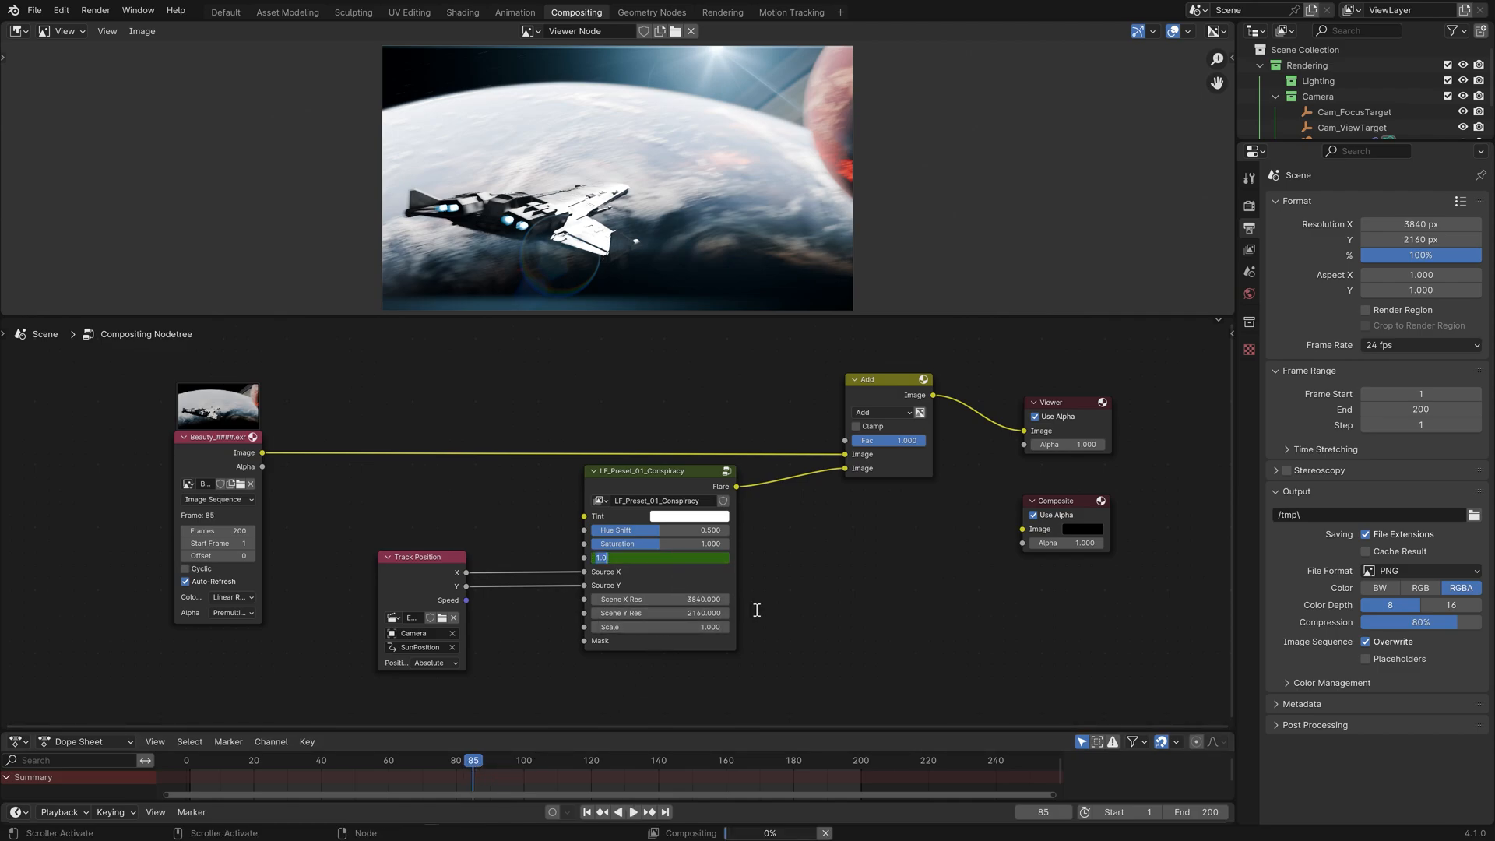
{"action": "type", "text": "0"}
{"action": "key", "text": "Return"}
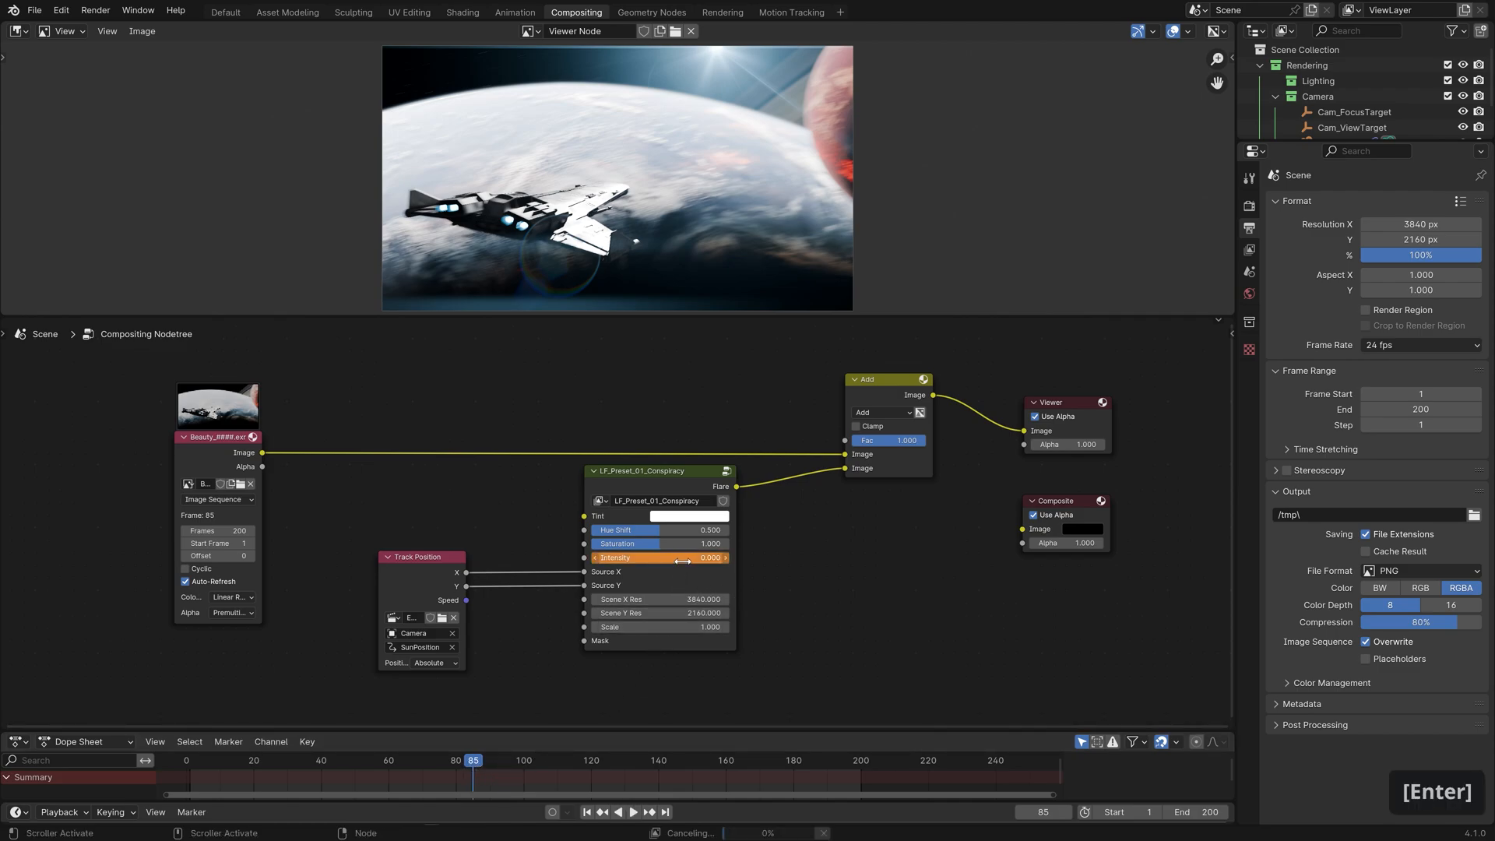
{"action": "key", "text": "i"}
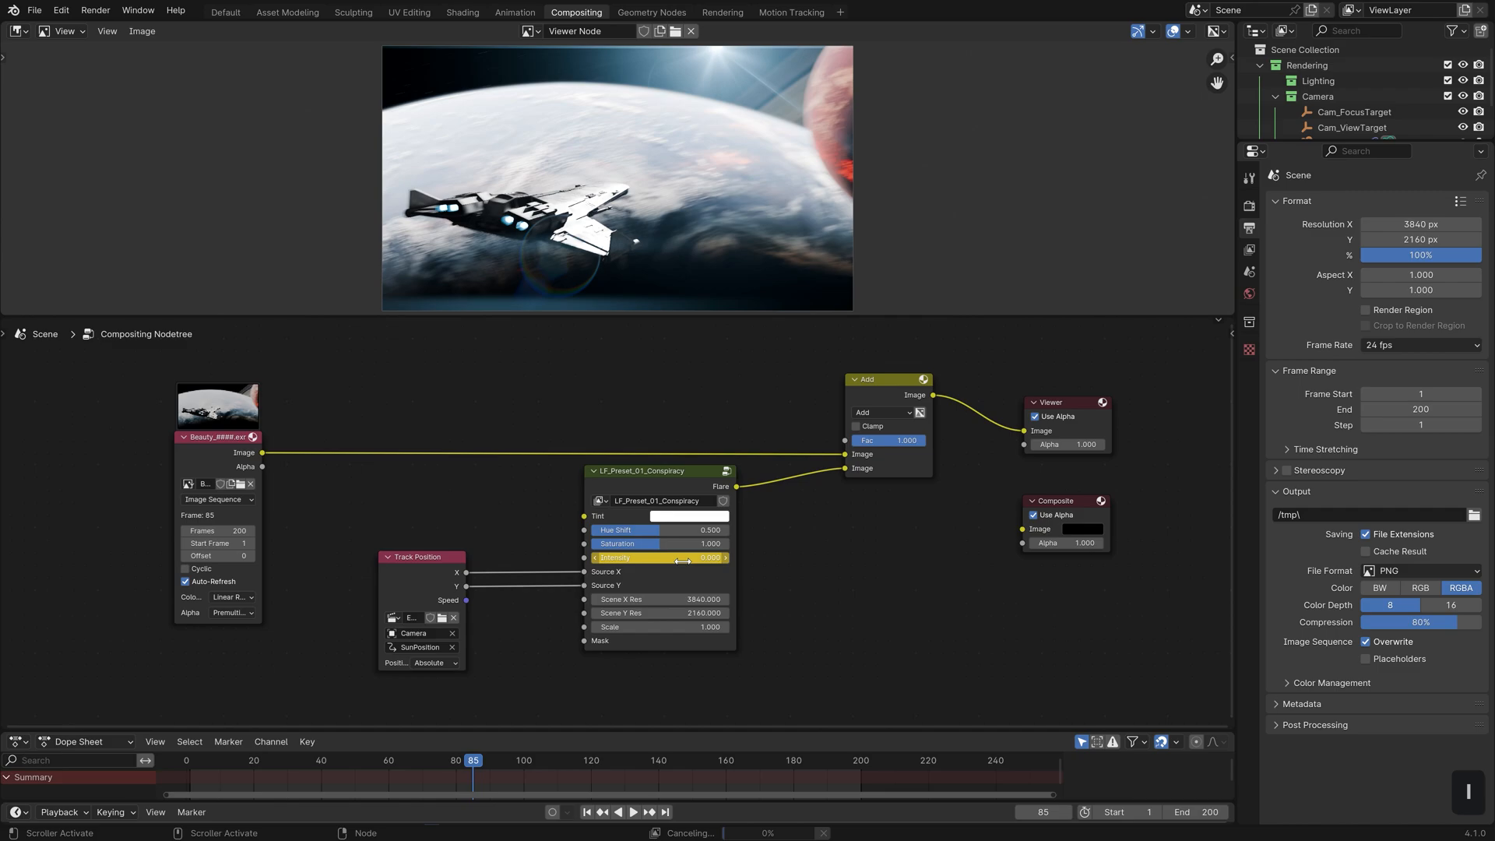
At frame 120, set the flare preset's Saturation to 0.5 and its Tint to a light orange
{"action": "left_click", "coordinate": [590, 760]}
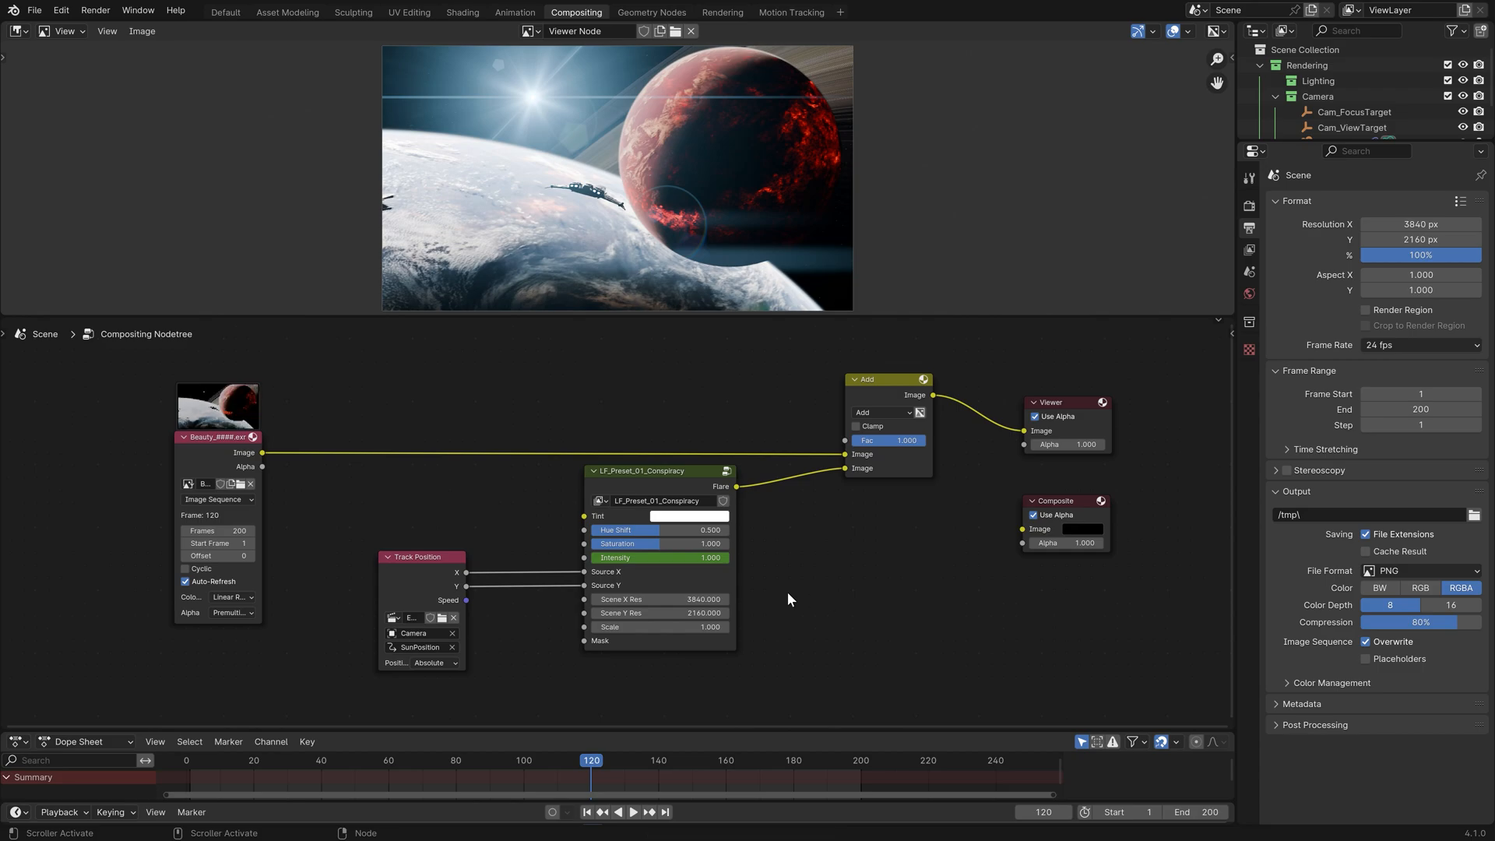
{"action": "left_click", "coordinate": [664, 545]}
{"action": "type", "text": ".5"}
{"action": "key", "text": "Return"}
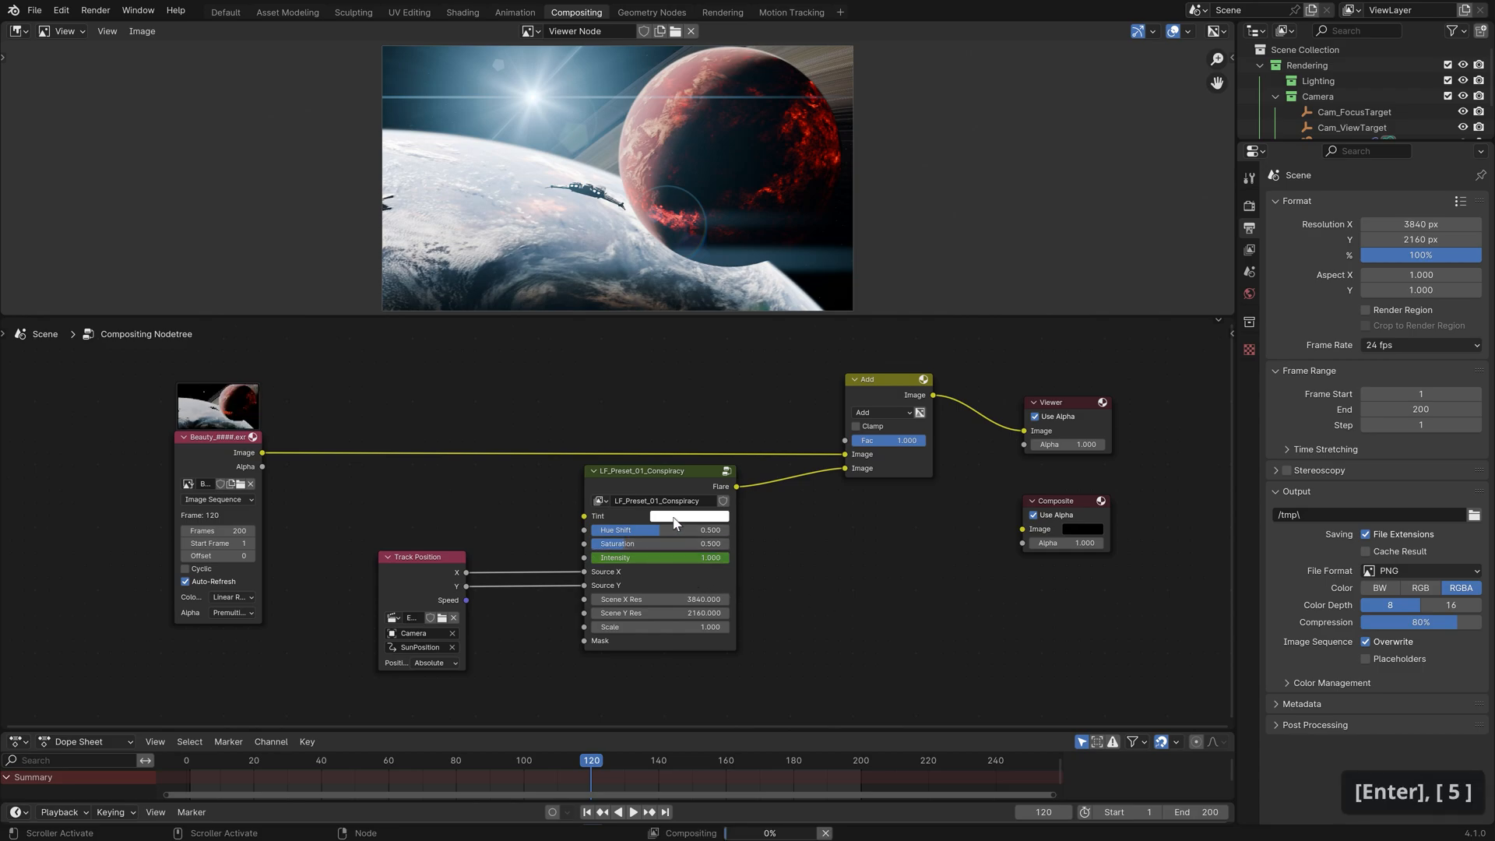
{"action": "left_click", "coordinate": [685, 516]}
{"action": "left_click_drag", "start_coordinate": [711, 378], "coordinate": [702, 390]}
Set the flare preset's Scale to 1.25
{"action": "left_click", "coordinate": [697, 627]}
{"action": "type", "text": "1.25"}
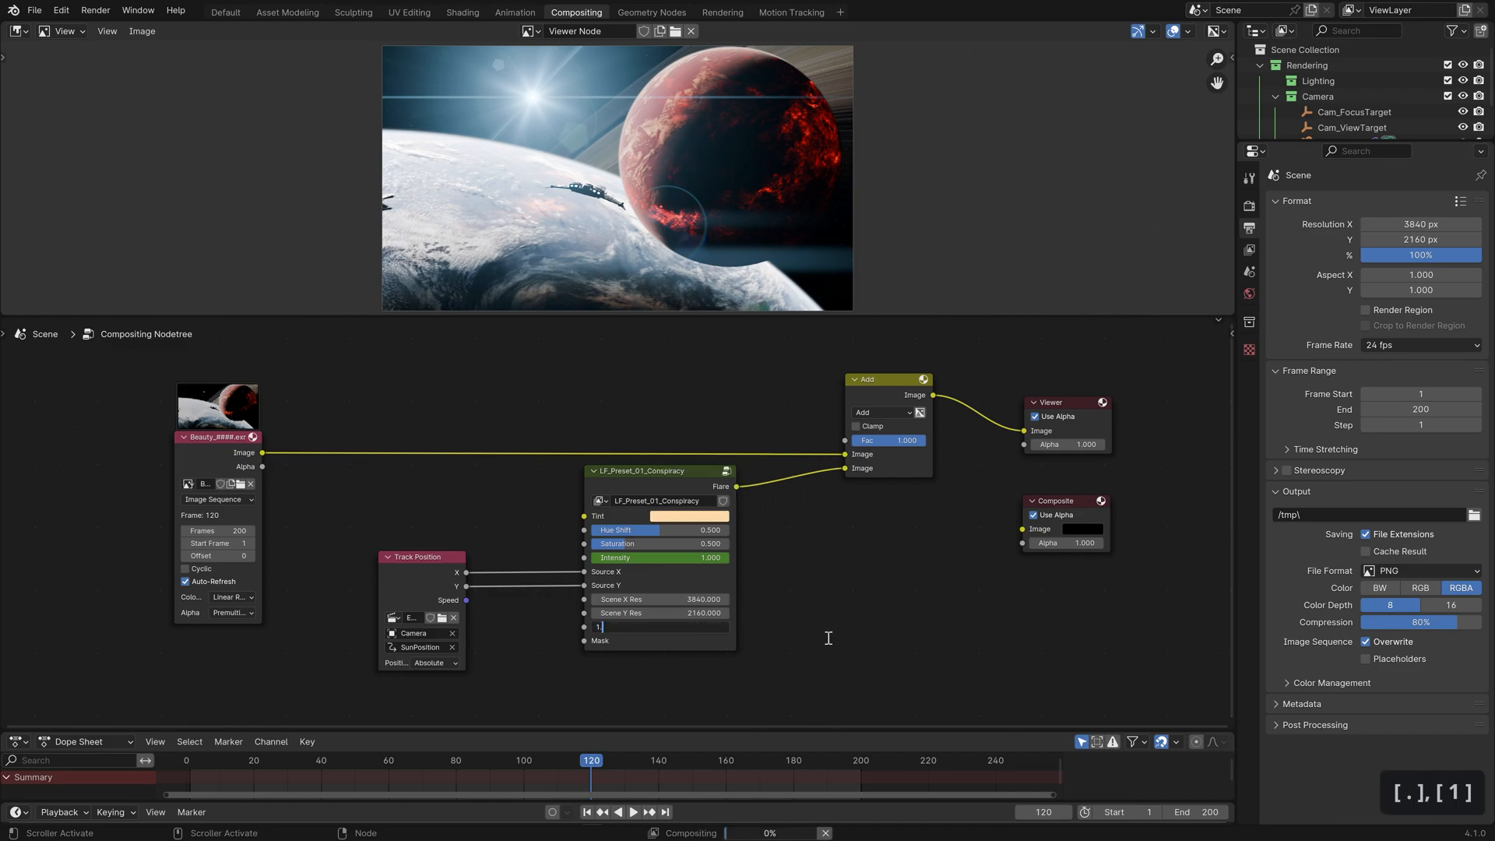
{"action": "key", "text": "Return"}
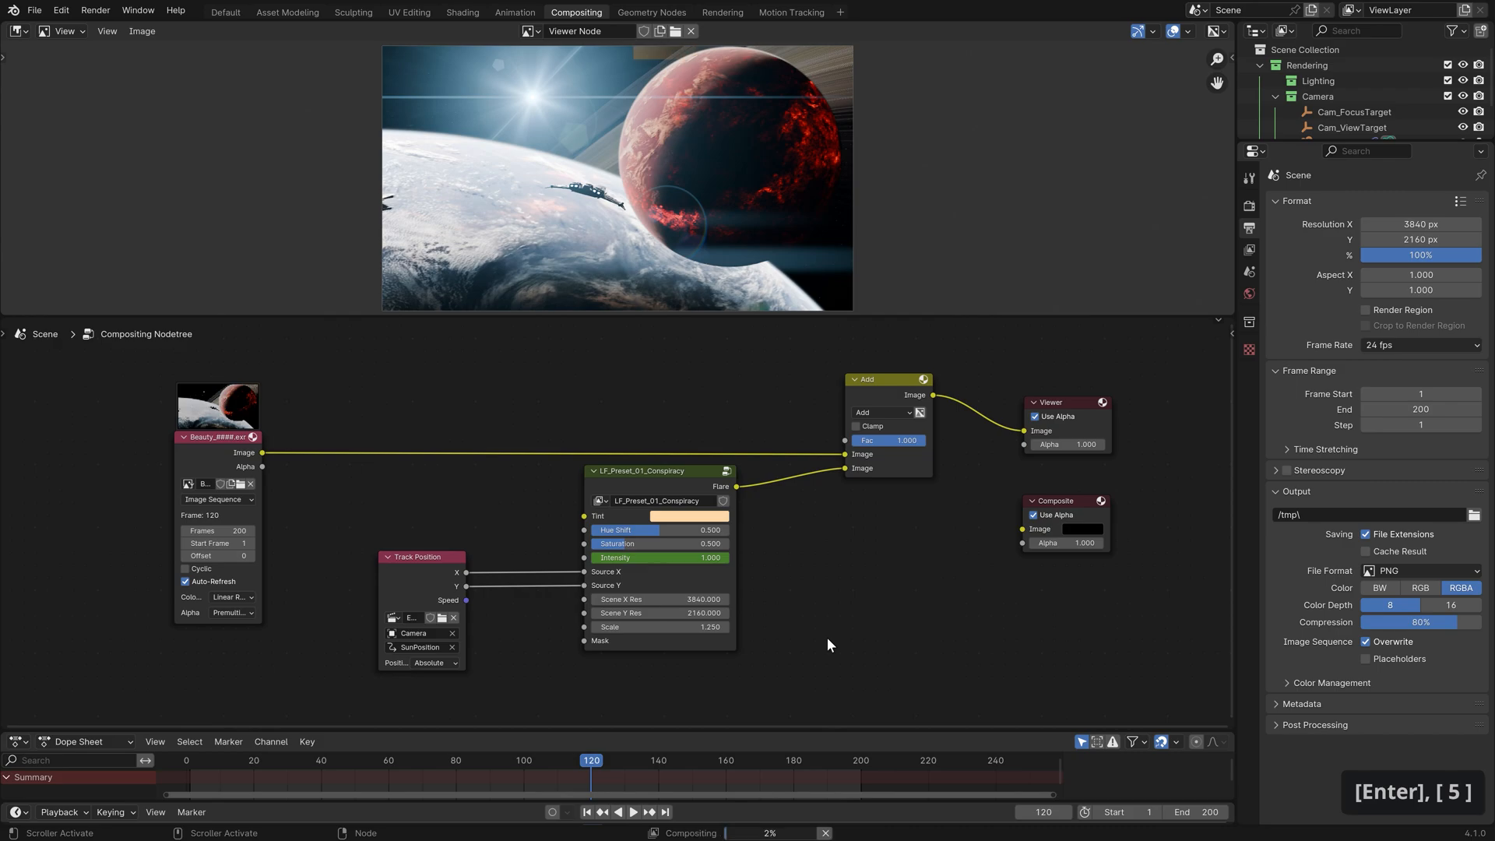